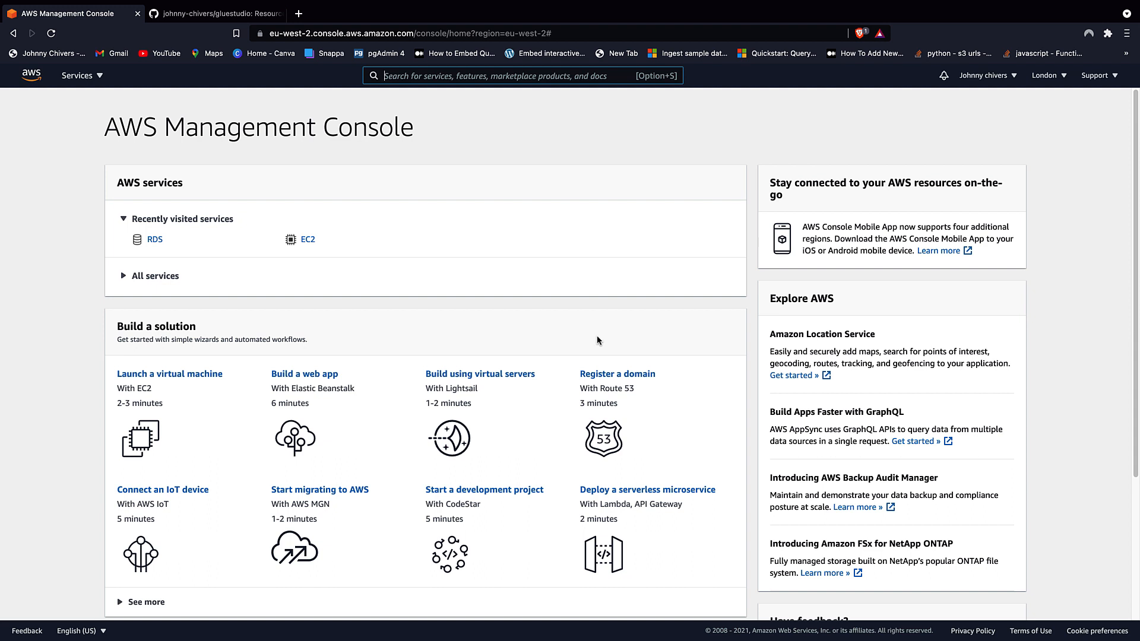
- Find the S3 service by searching for "s3" and open its console in a new browser tab
key("alt+s")
type("s3")
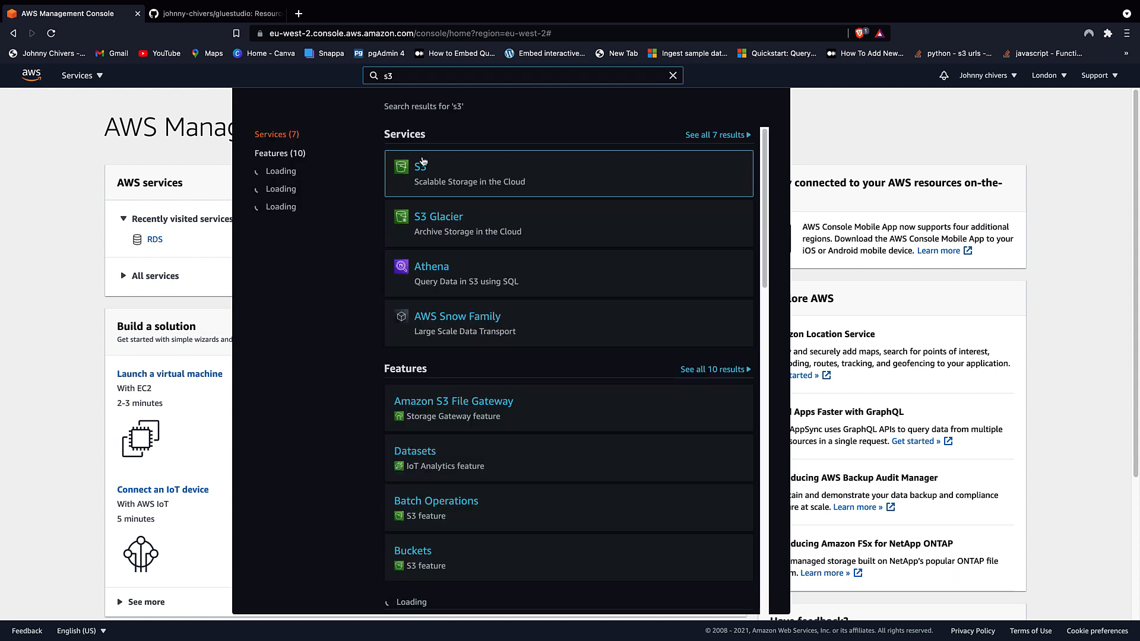
right_click(417, 166)
left_click(458, 173)
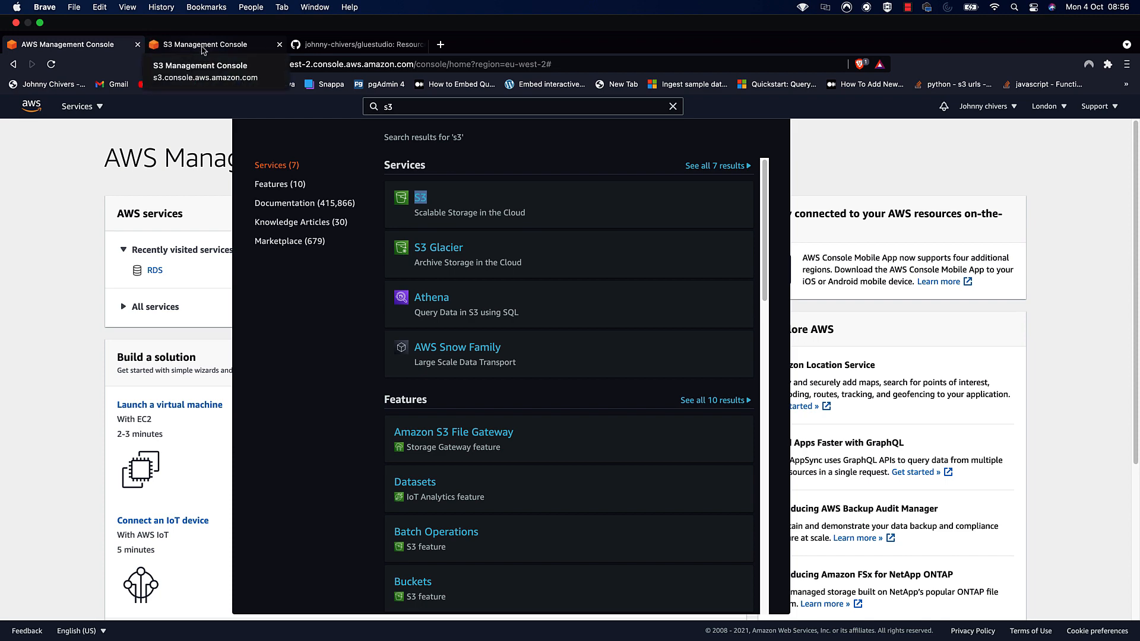
left_click(202, 49)
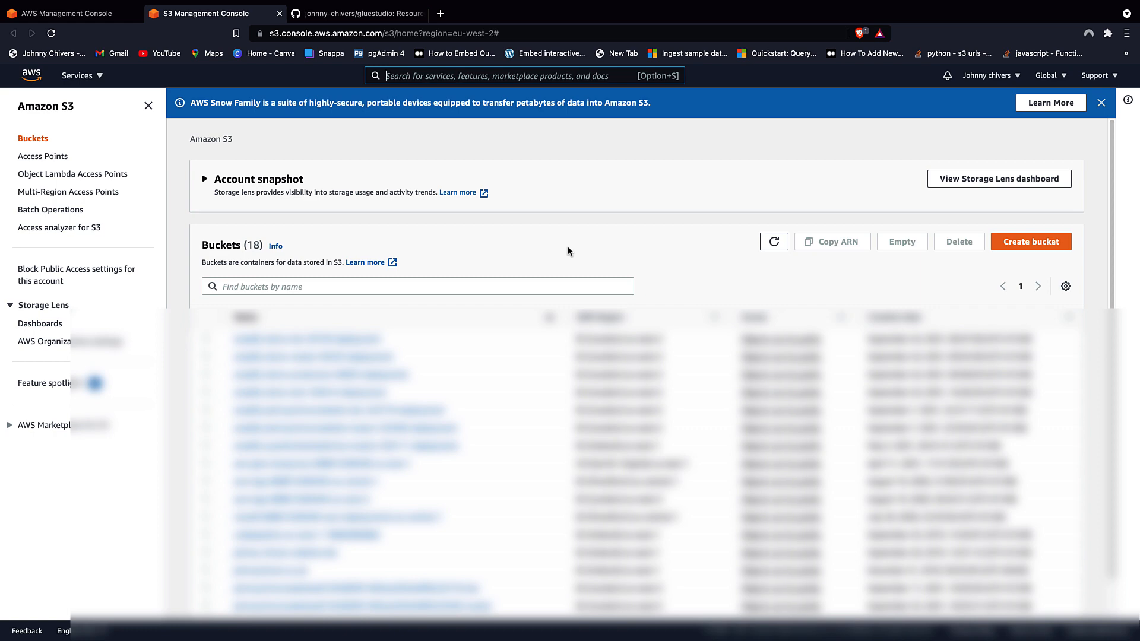
- Create an S3 bucket named with the owner's name followed by "-gluestudio-demo", keeping the default settings
left_click(1031, 242)
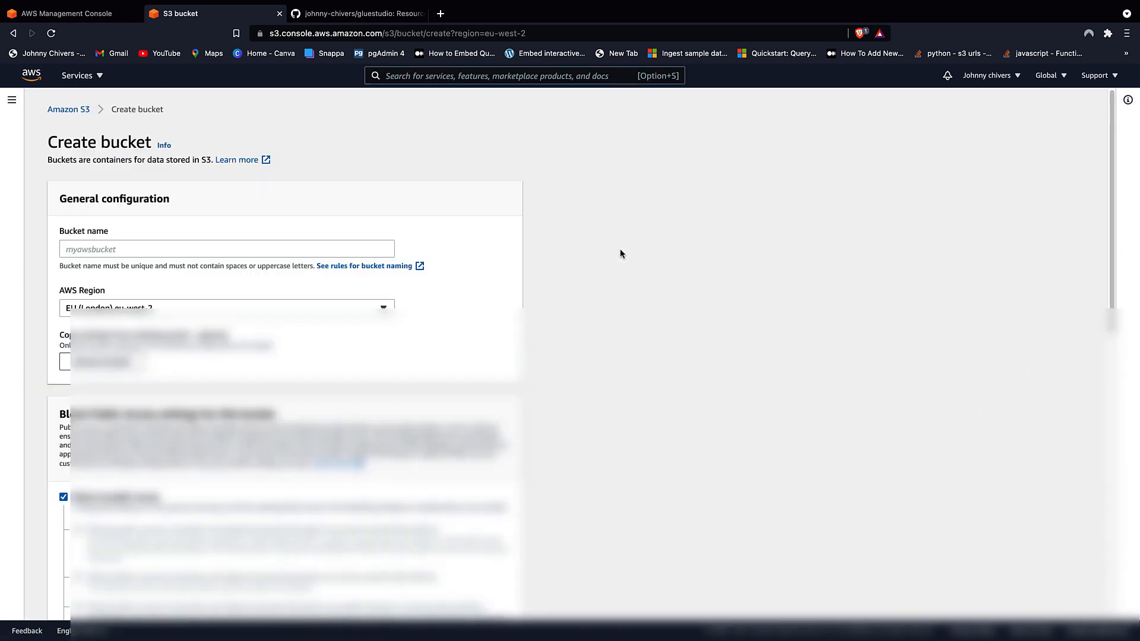
left_click(228, 248)
type("johnnychivers-")
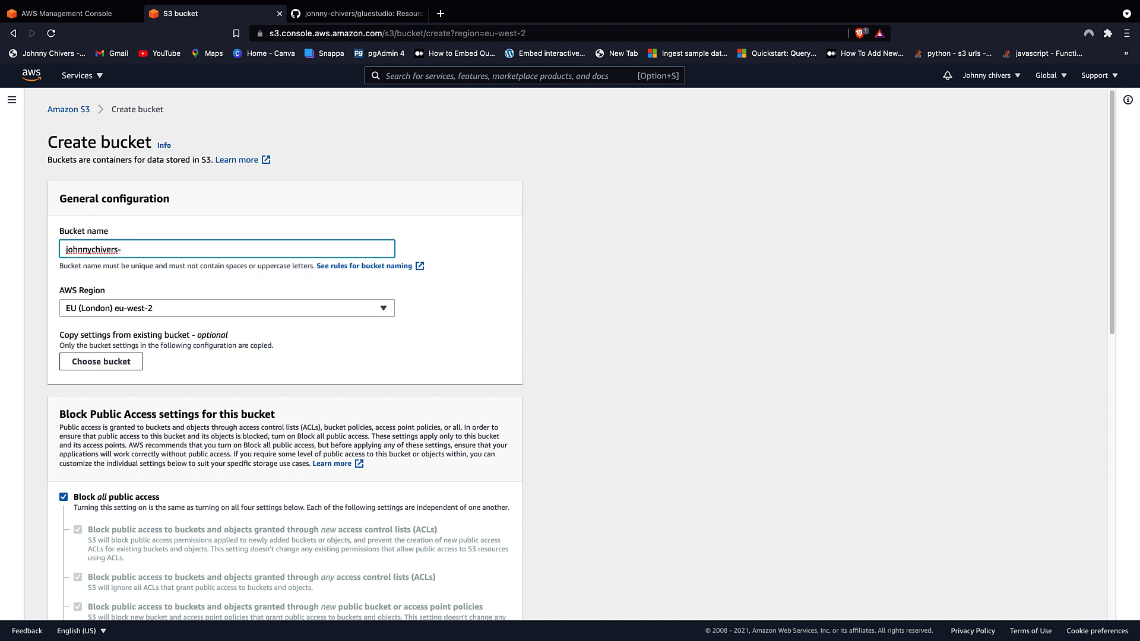
type("gluestudio-demo")
left_click(380, 212)
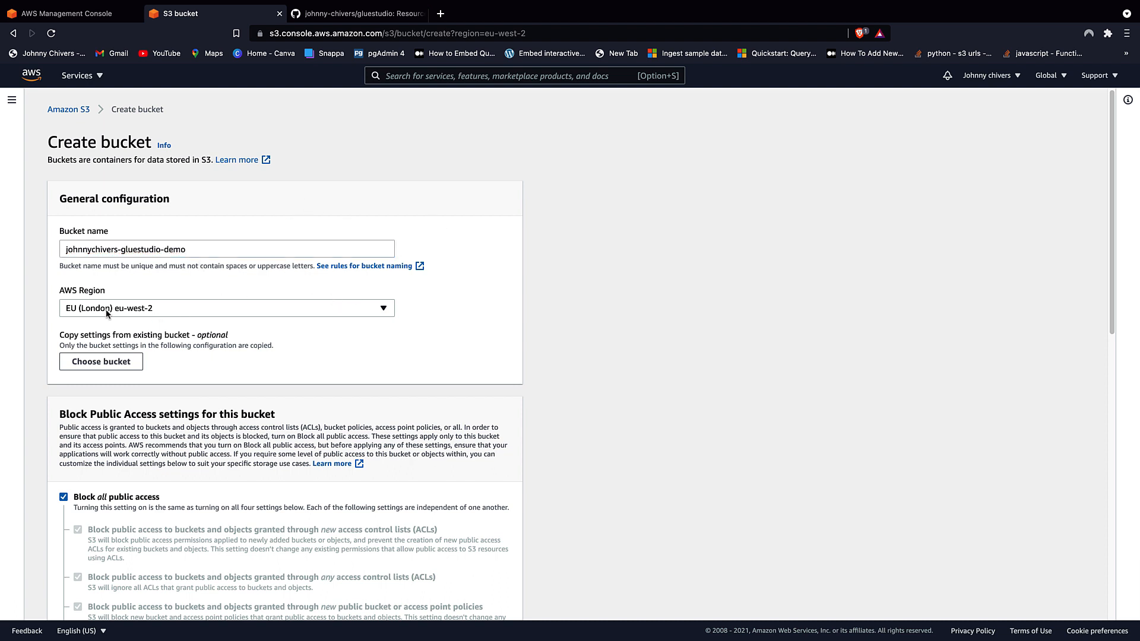
scroll(141, 364, "down", 3)
scroll(141, 363, "down", 8)
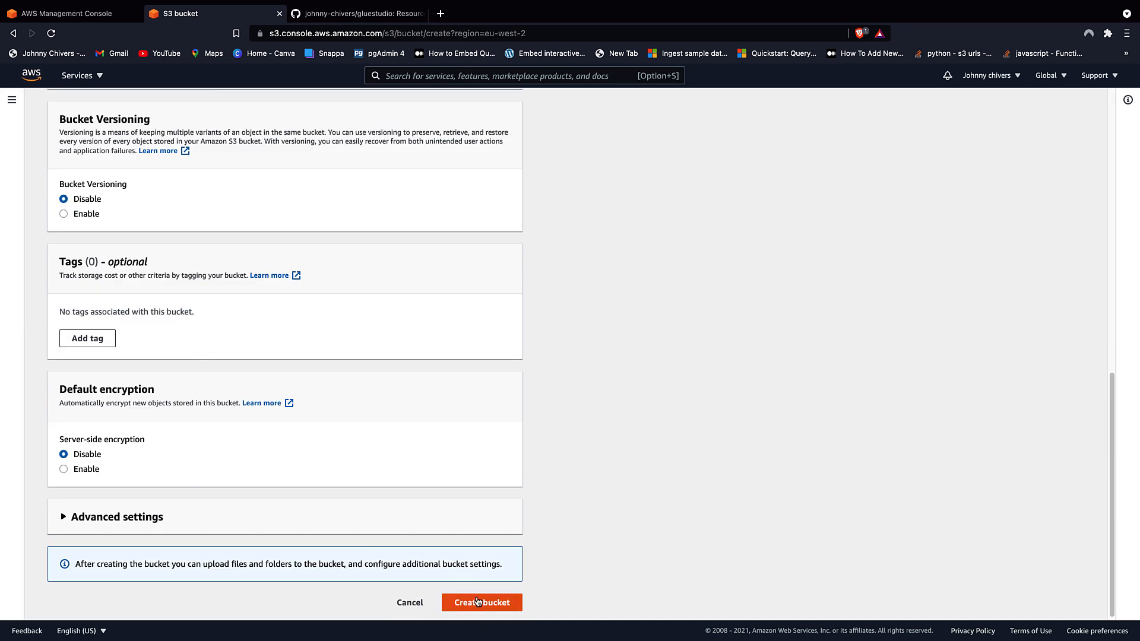
left_click(478, 601)
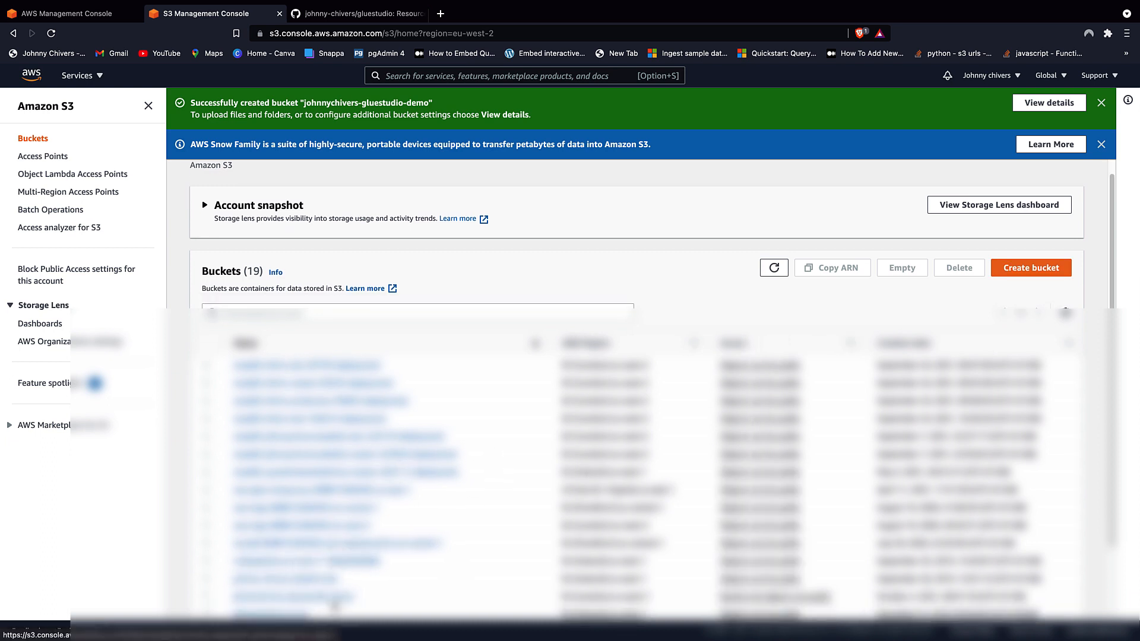
- Open the new gluestudio-demo bucket and create two folders in it named input and output
left_click(330, 601)
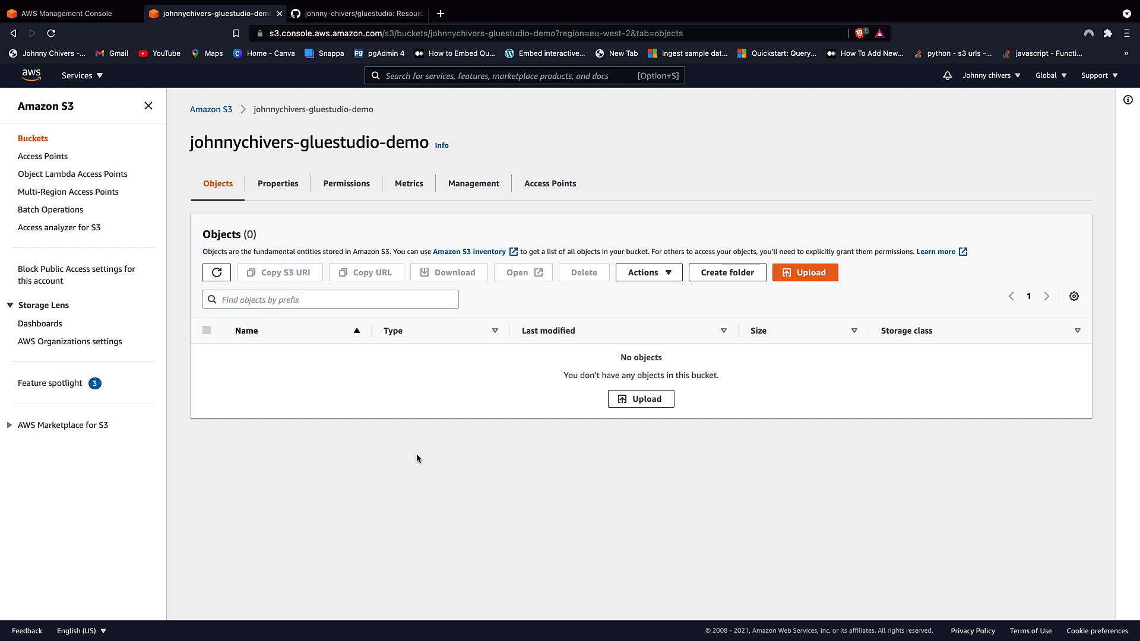
left_click(727, 273)
type("input")
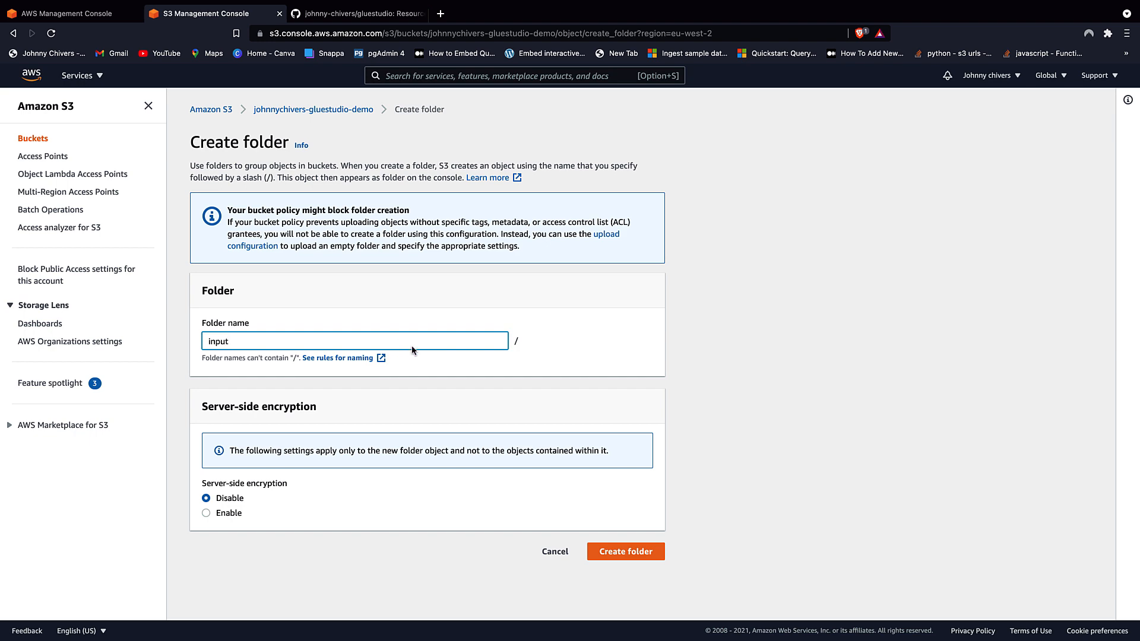
left_click(655, 557)
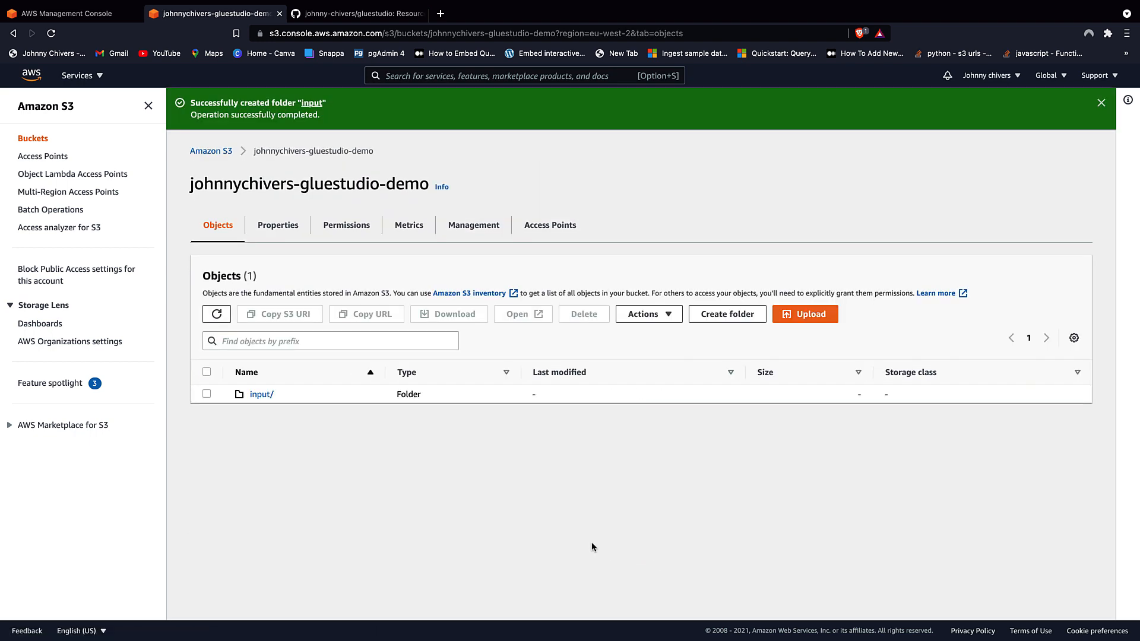
left_click(721, 317)
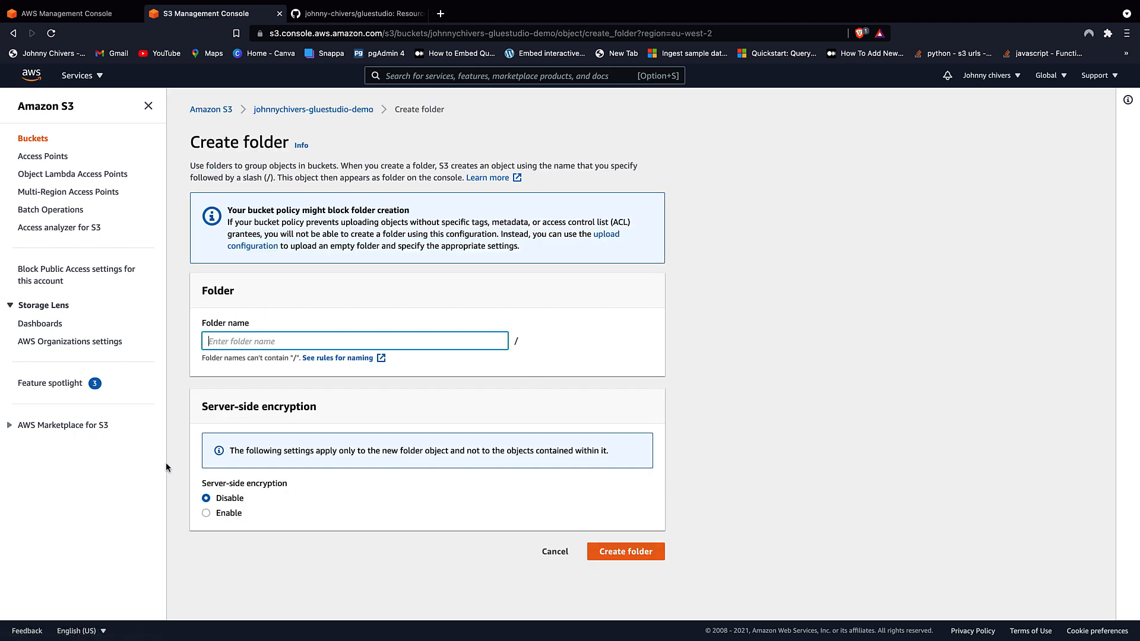
type("output")
left_click(632, 550)
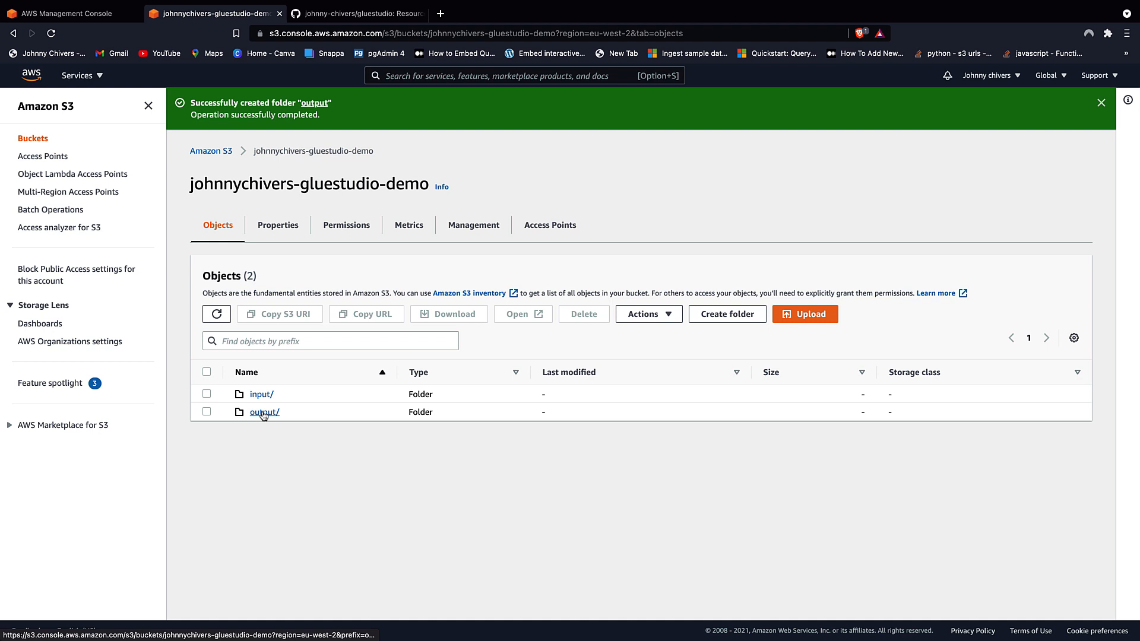
- Create a subfolder named output_one inside the bucket's output folder
left_click(264, 412)
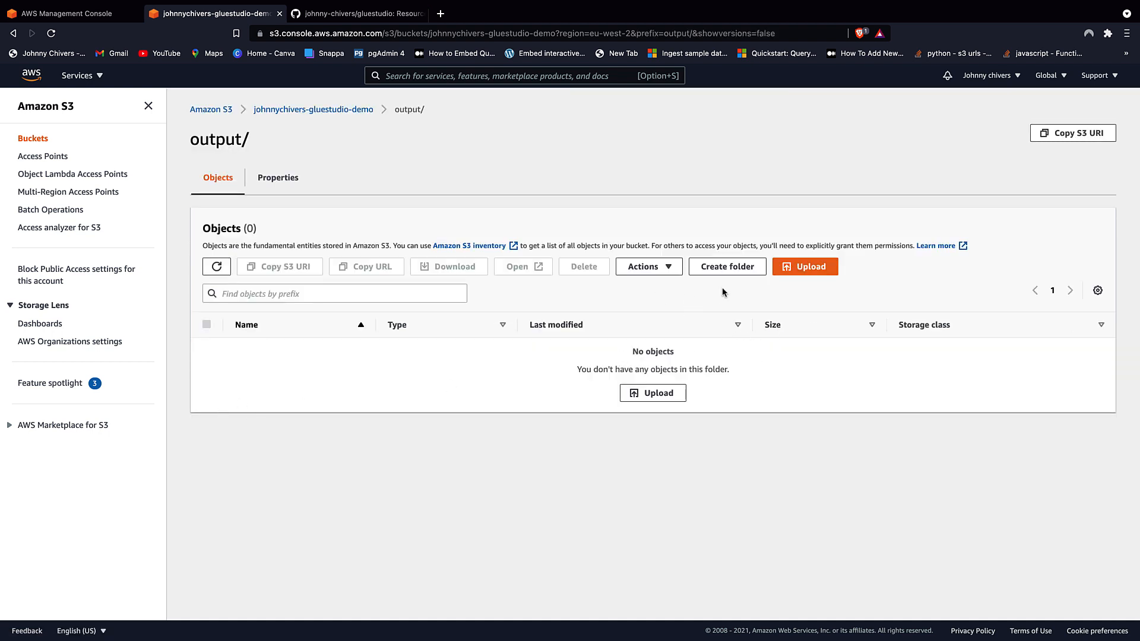
left_click(726, 271)
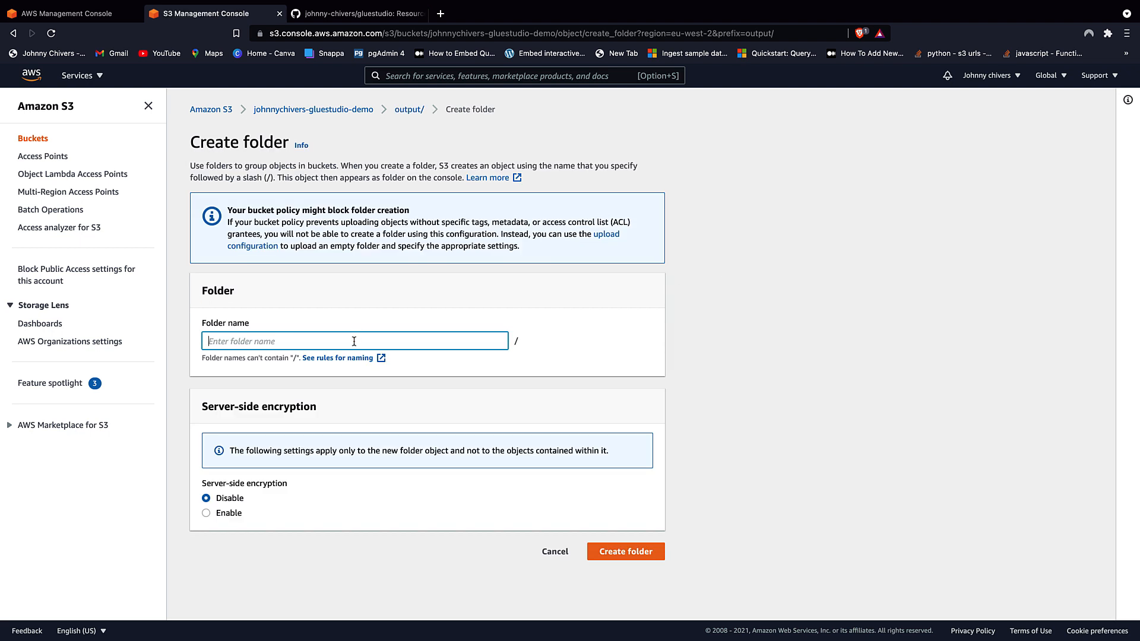
type("output_one")
left_click(640, 552)
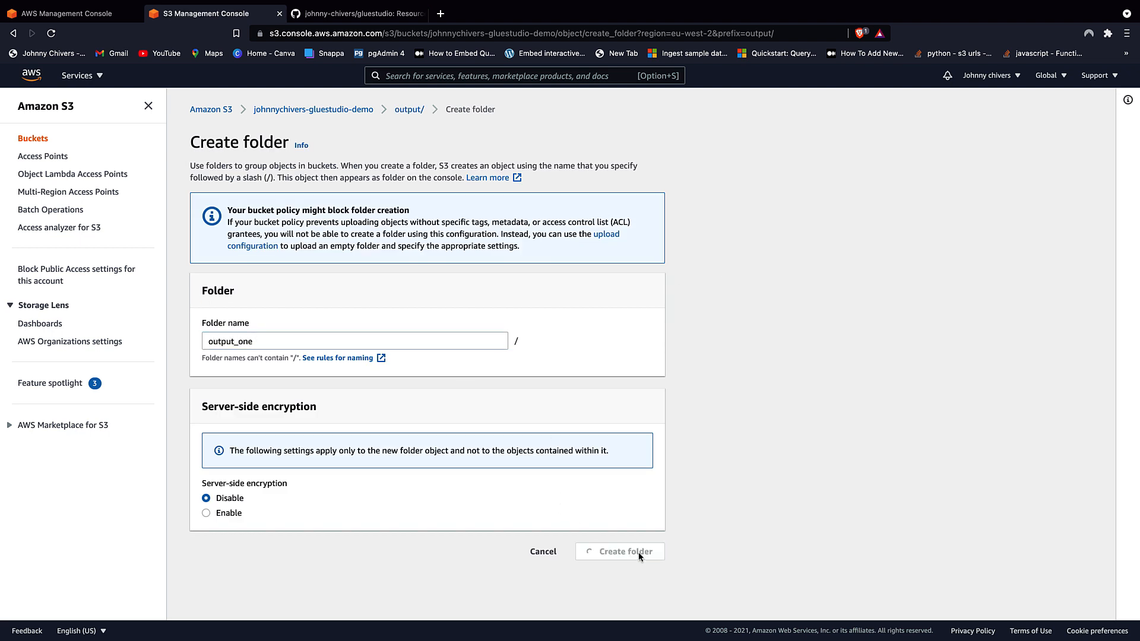
- Create a second subfolder named output_two inside the output folder
left_click(725, 309)
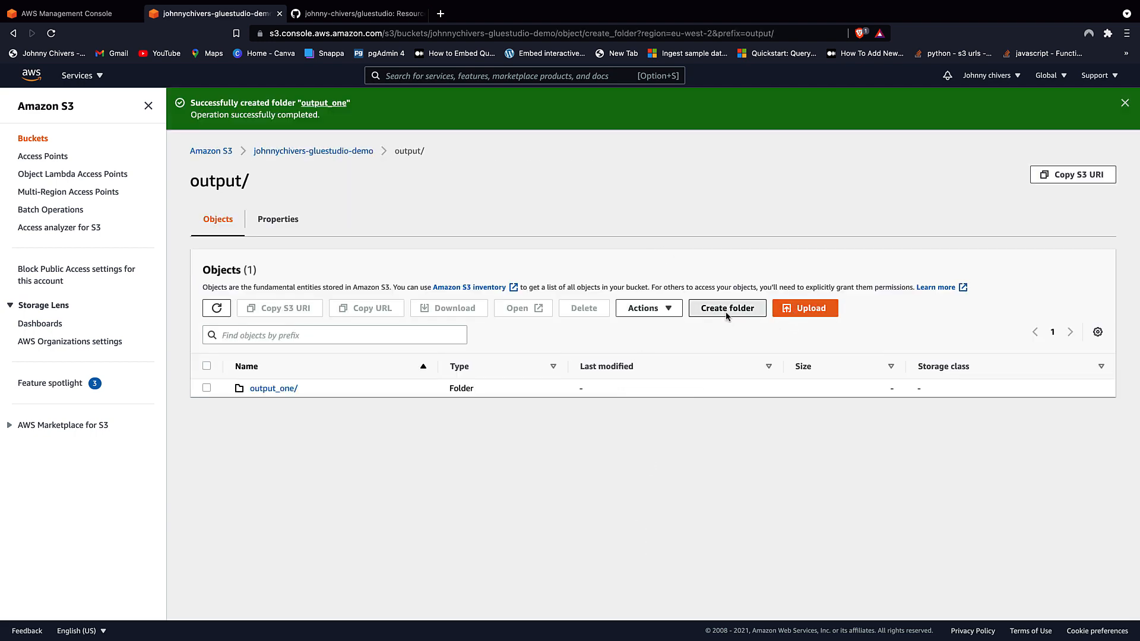
type("putp")
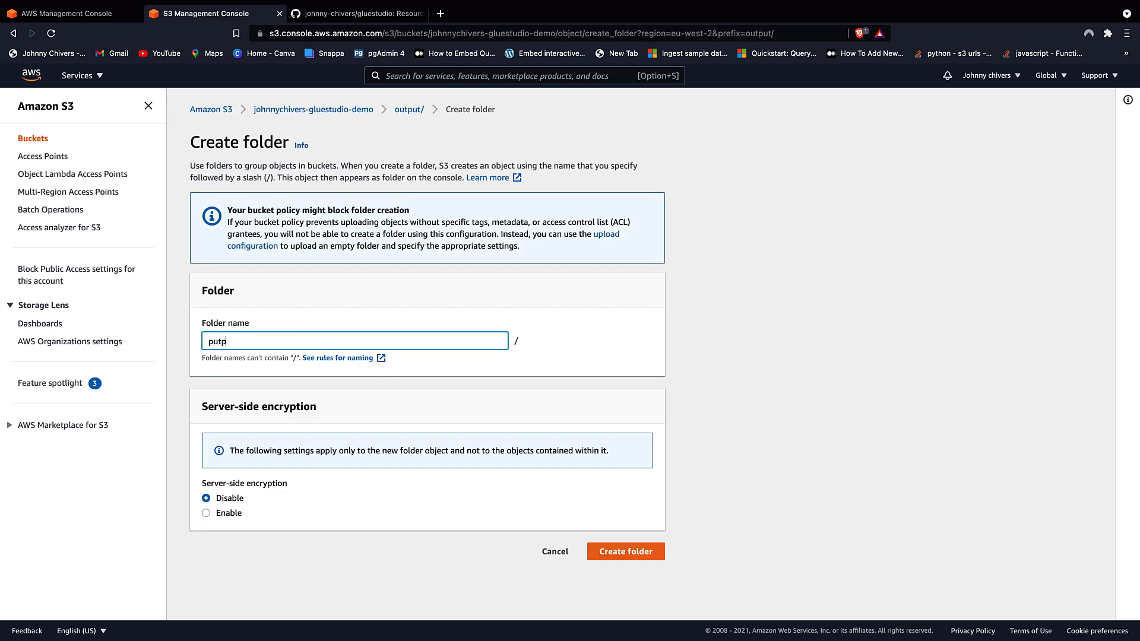
type("ut_two")
key("Left")
key("Left")
key("Left")
key("Left")
key("Delete")
type("o")
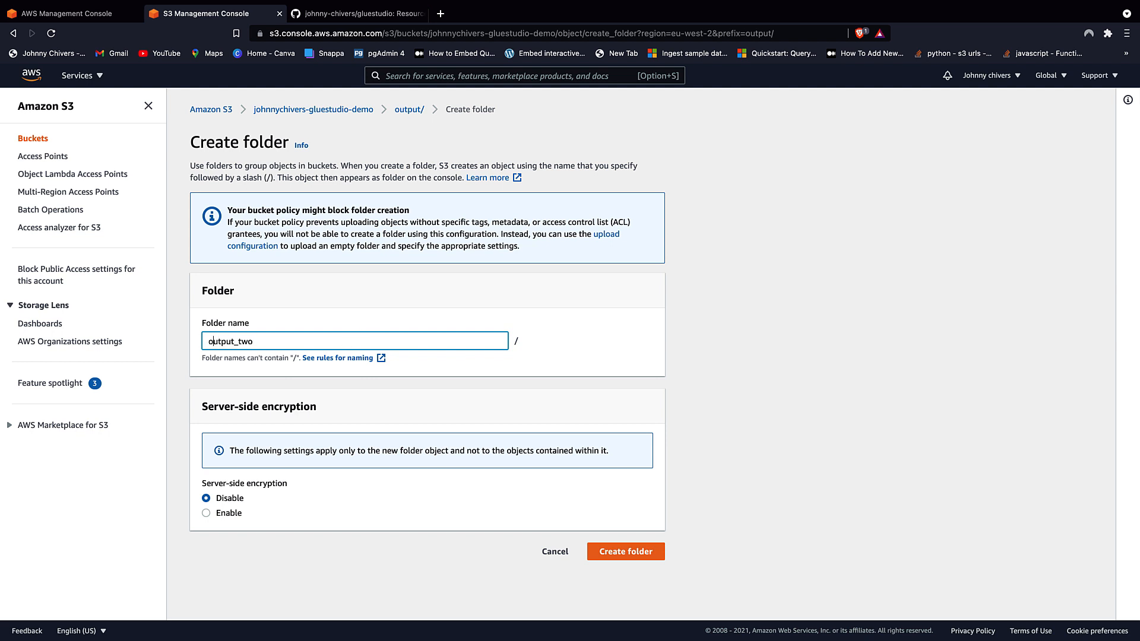
left_click(603, 551)
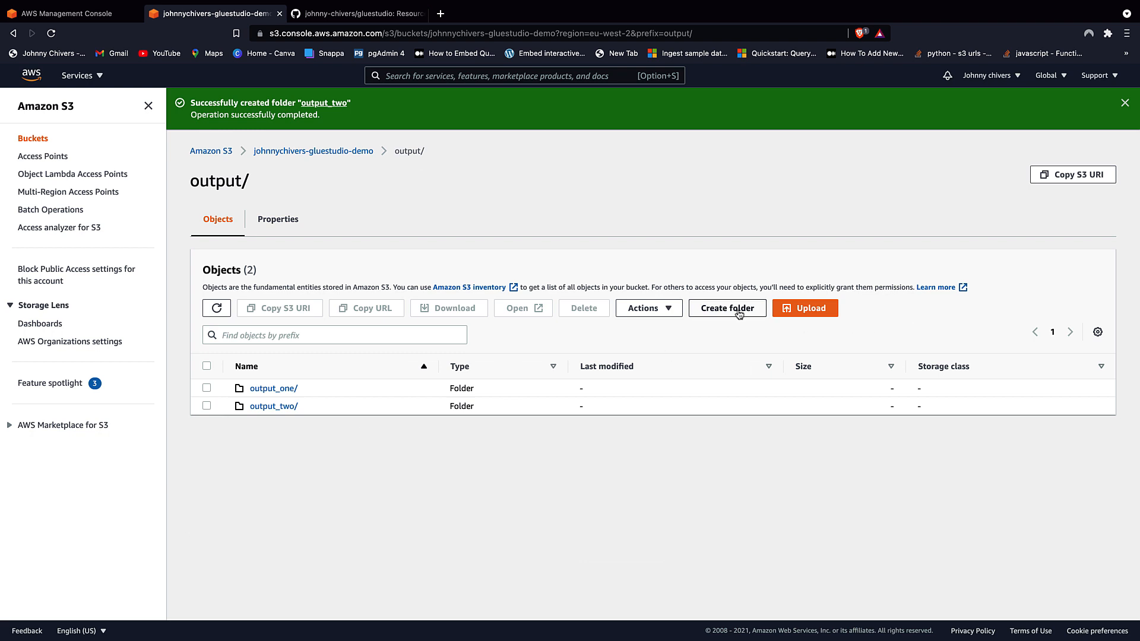
- Create a third subfolder named output_three inside the output folder
left_click(738, 311)
type("output")
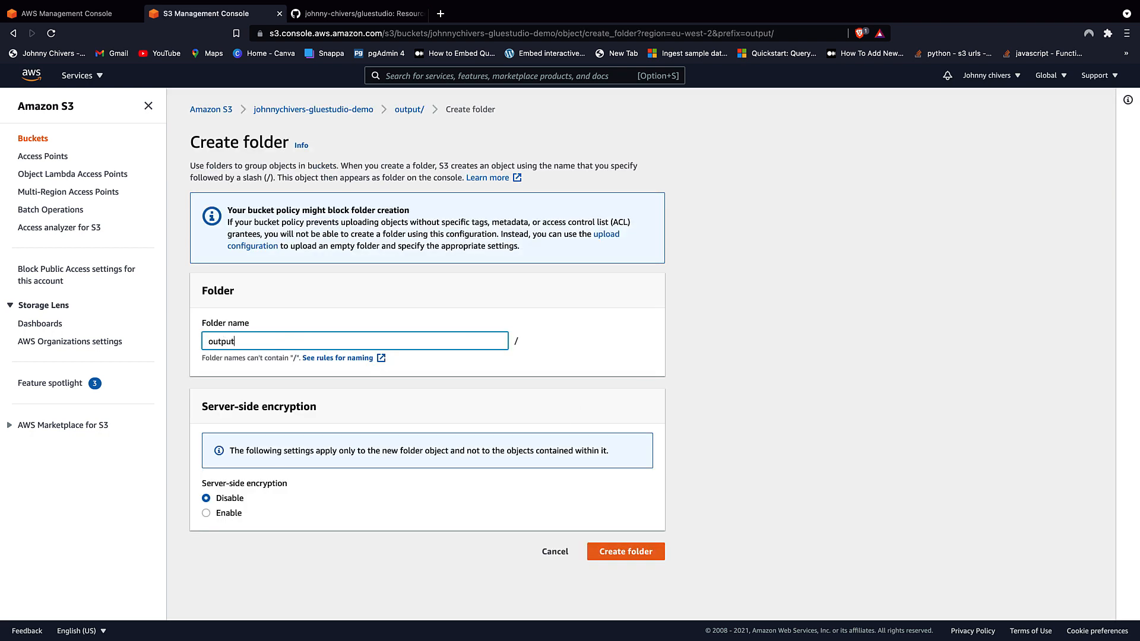
type("_three")
left_click(625, 557)
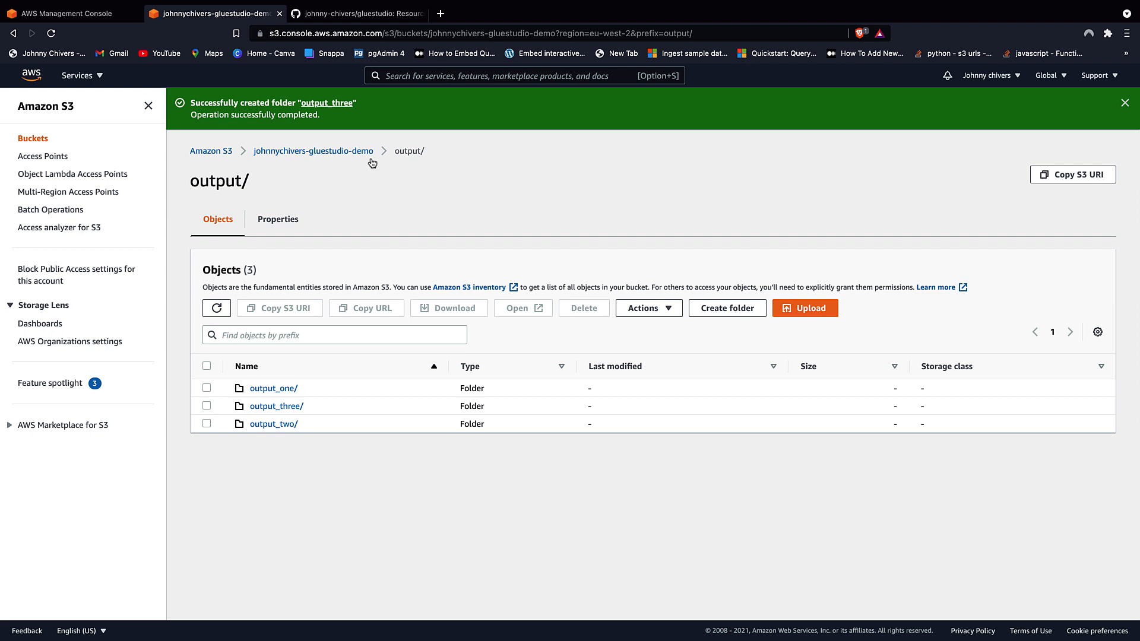
- Create a subfolder named customers inside the bucket's input folder and open it
left_click(343, 159)
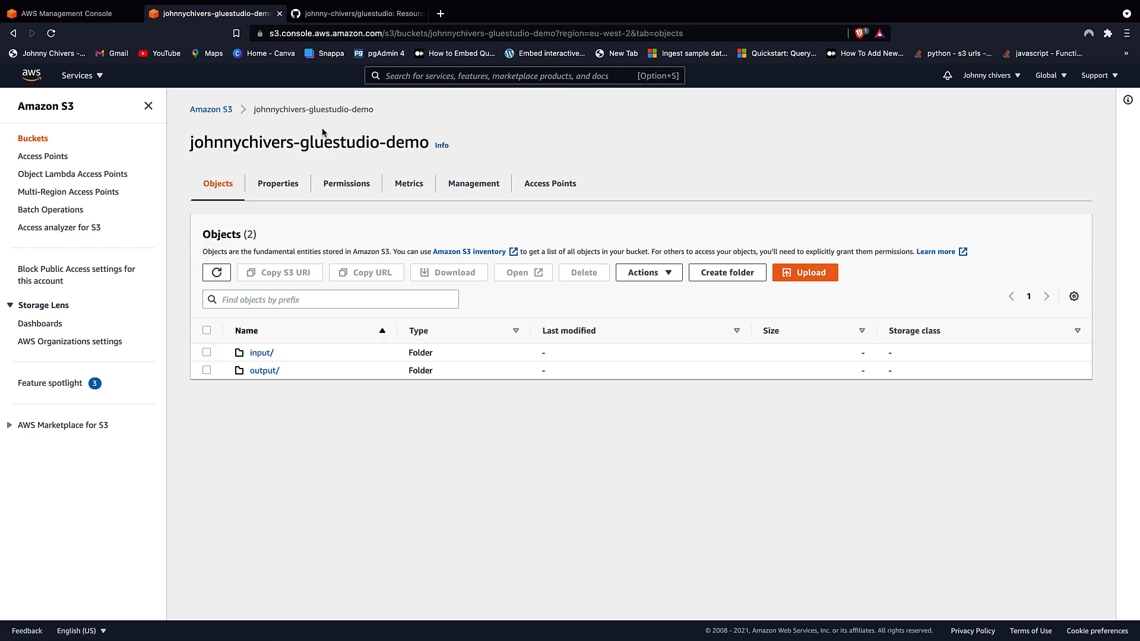
left_click(268, 355)
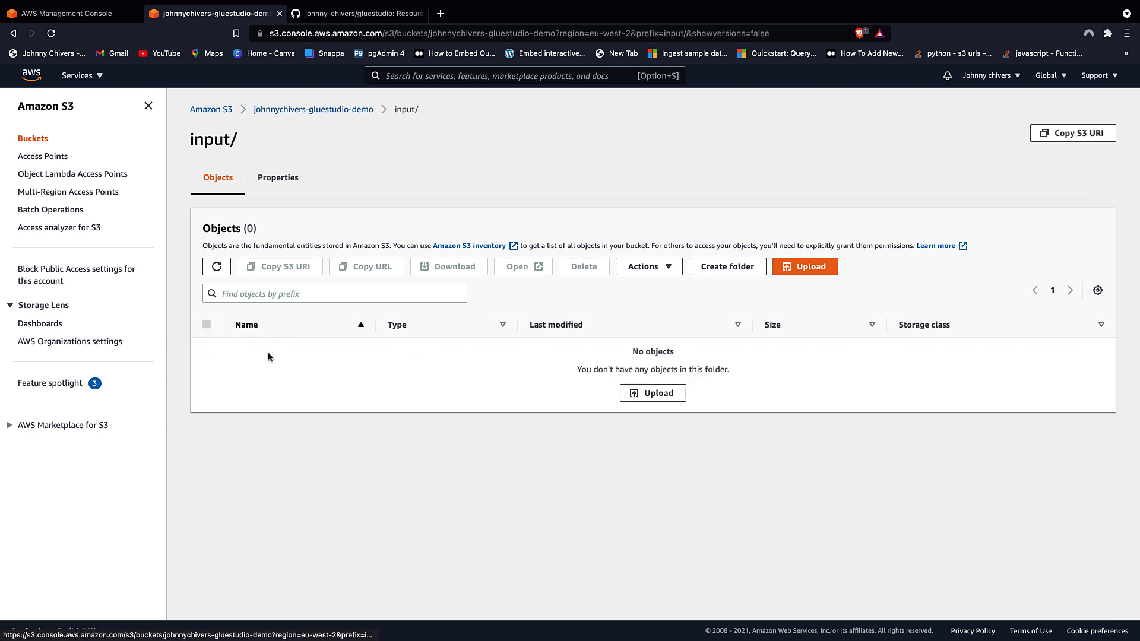
left_click(728, 273)
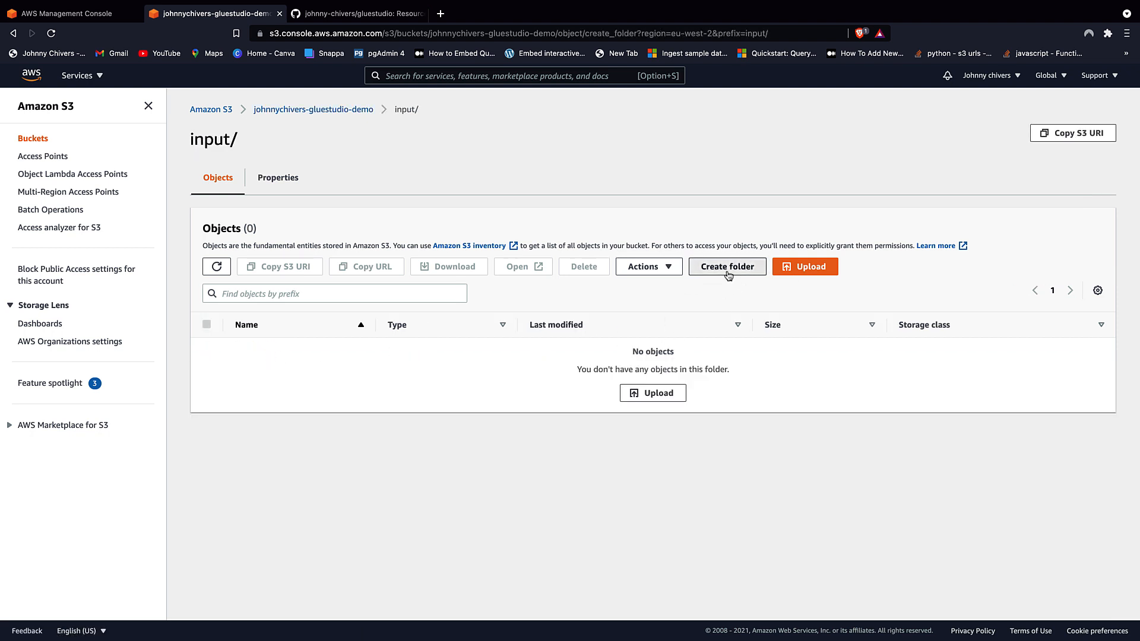
left_click(347, 337)
type("cu")
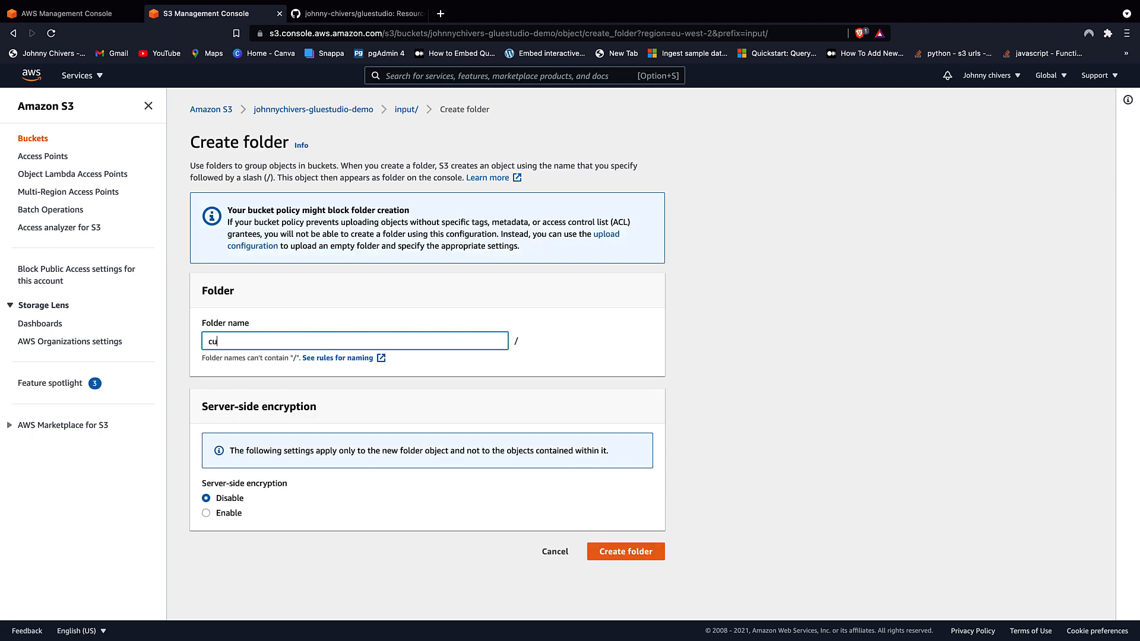
type("stomers")
key("Return")
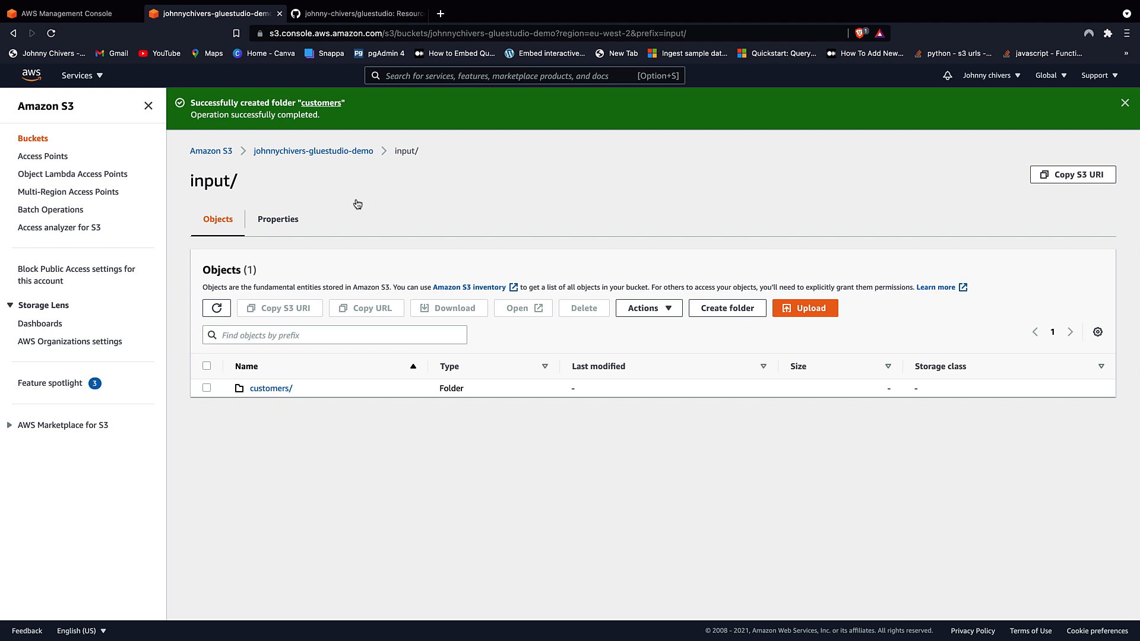
left_click(271, 391)
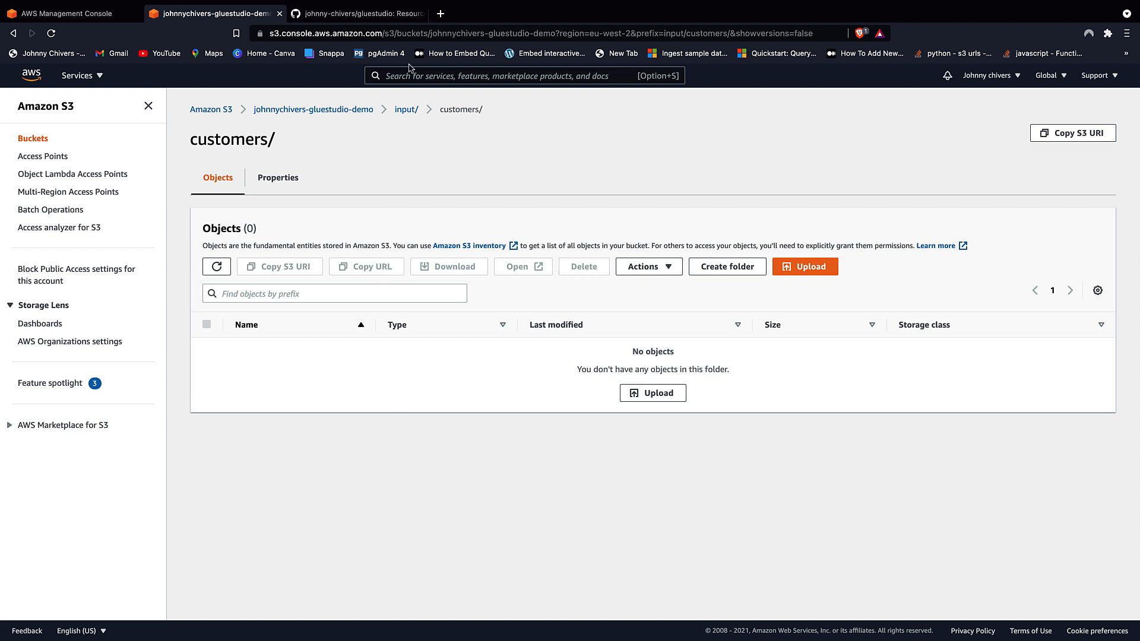
- Switch to the gluestudio repository on GitHub and download it as a ZIP file into Downloads
left_click(359, 14)
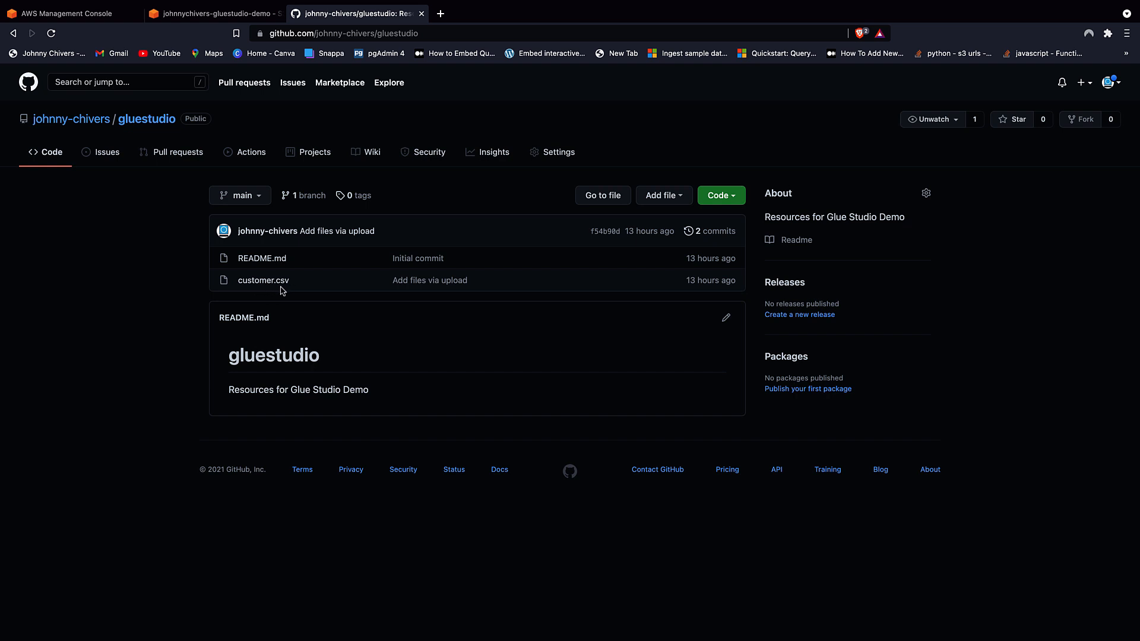
left_click(721, 196)
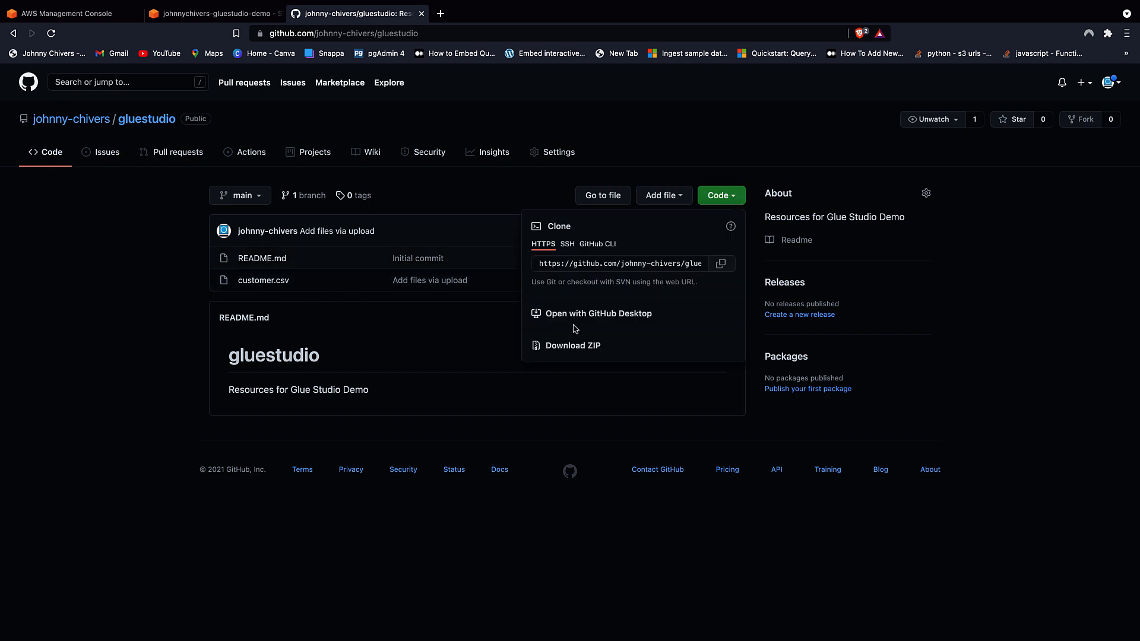
left_click(573, 347)
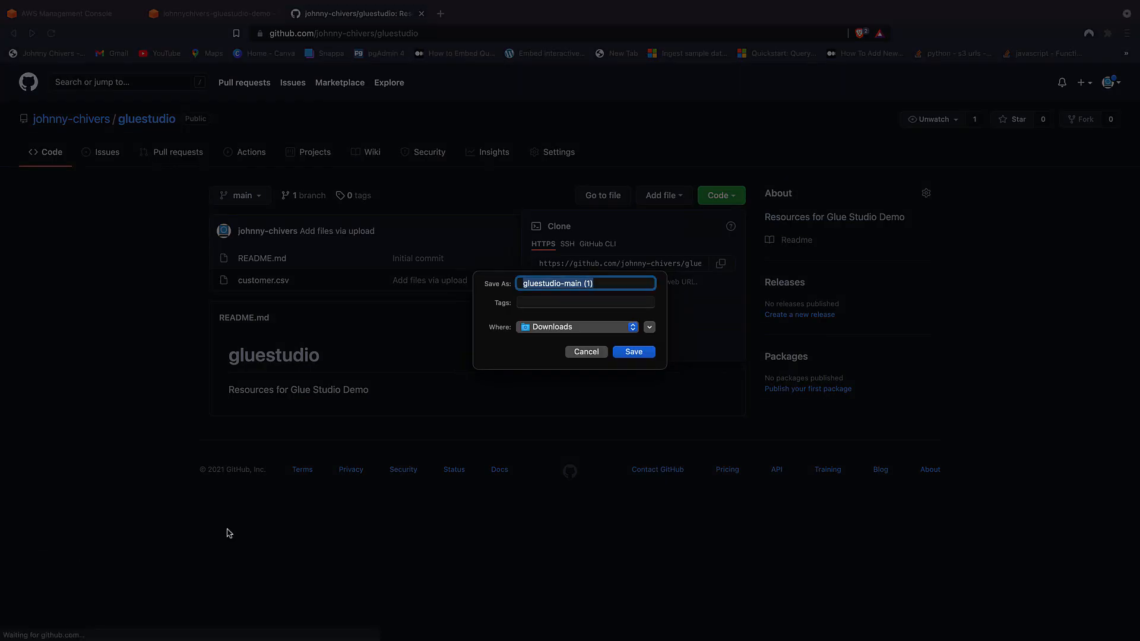
left_click(638, 351)
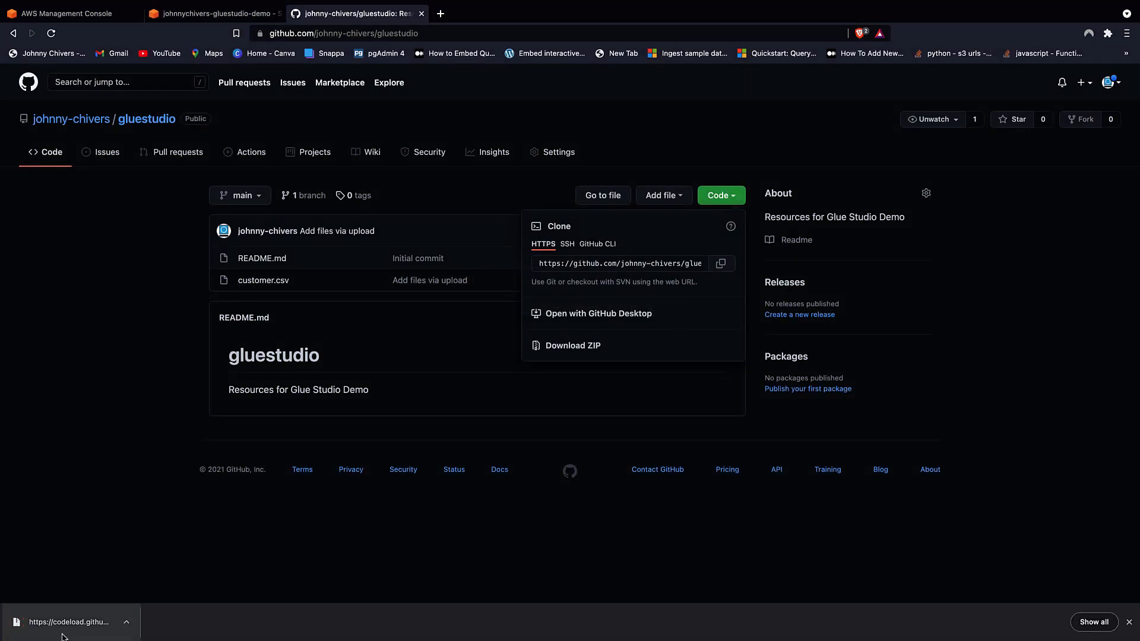
- Return to the S3 console and upload customer.csv from the gluestudio-main folder in Downloads to the input/customers folder
key("ctrl+shift+Tab")
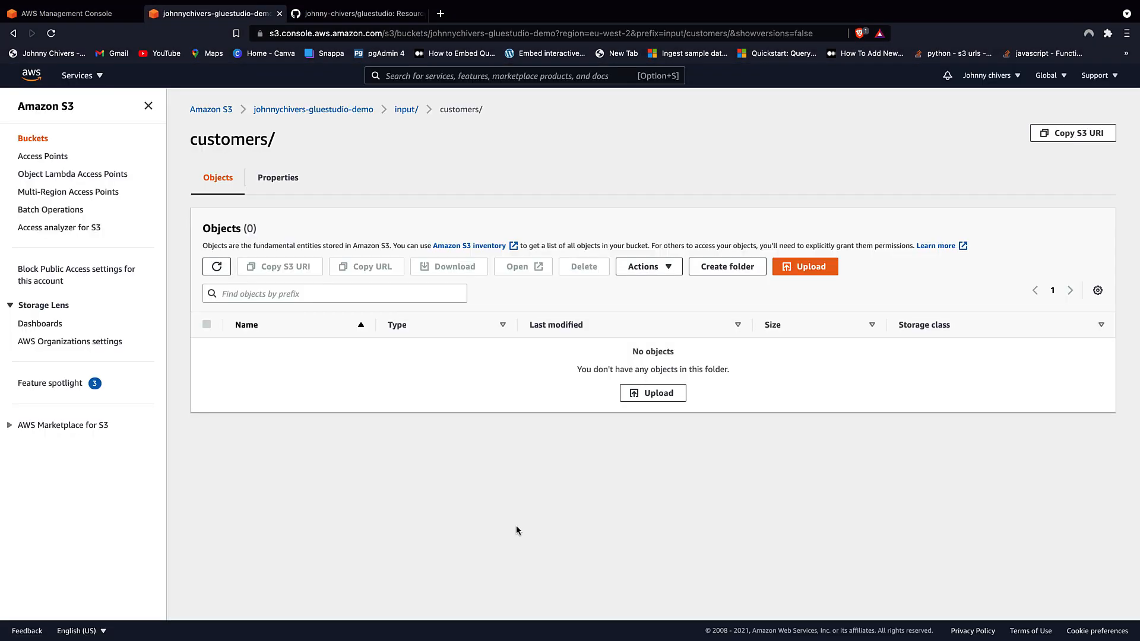
left_click(656, 394)
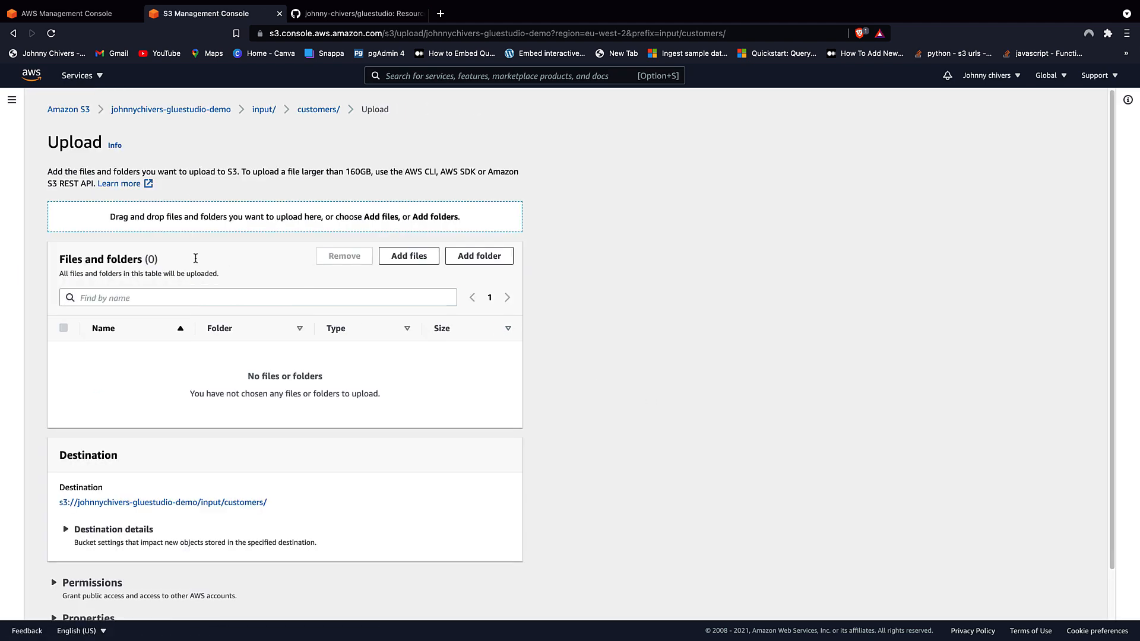
left_click(421, 256)
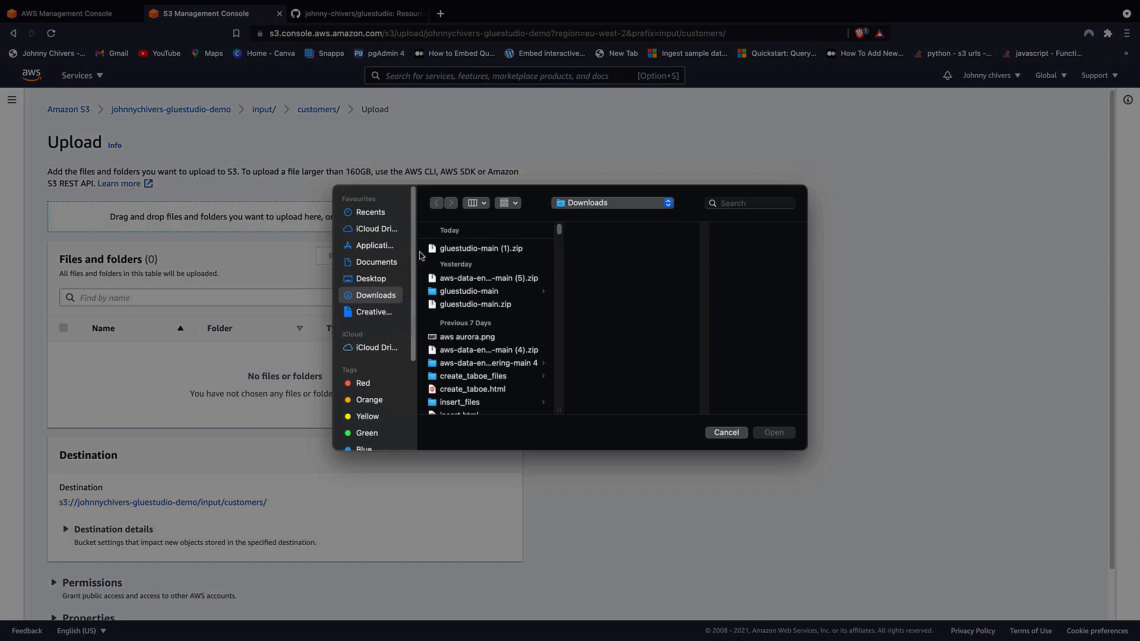
left_click(474, 295)
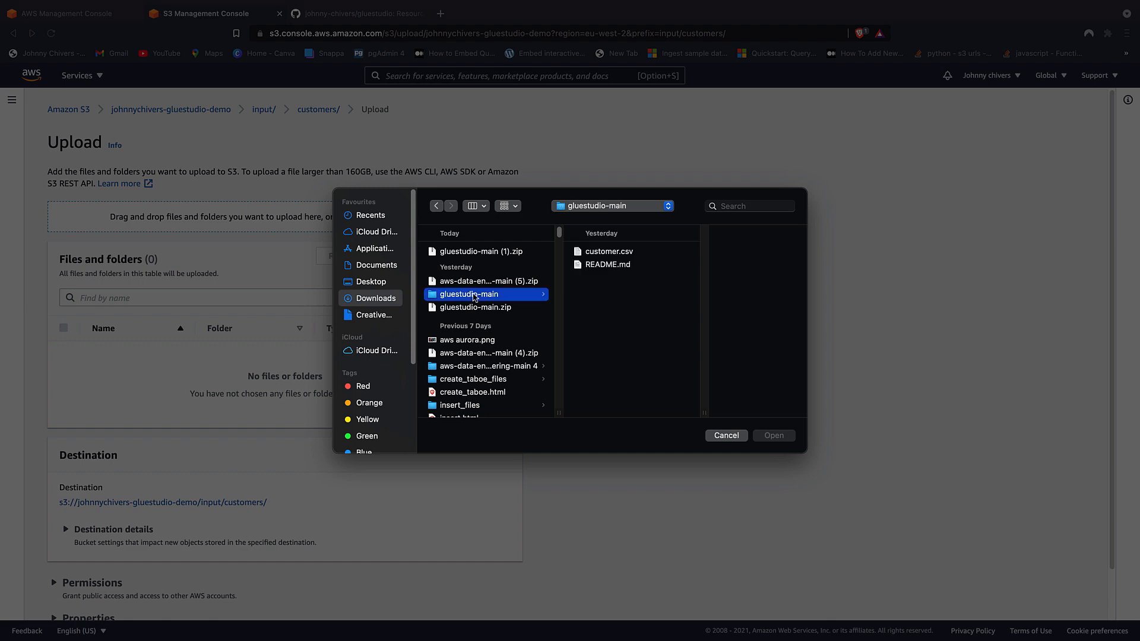
left_click(653, 255)
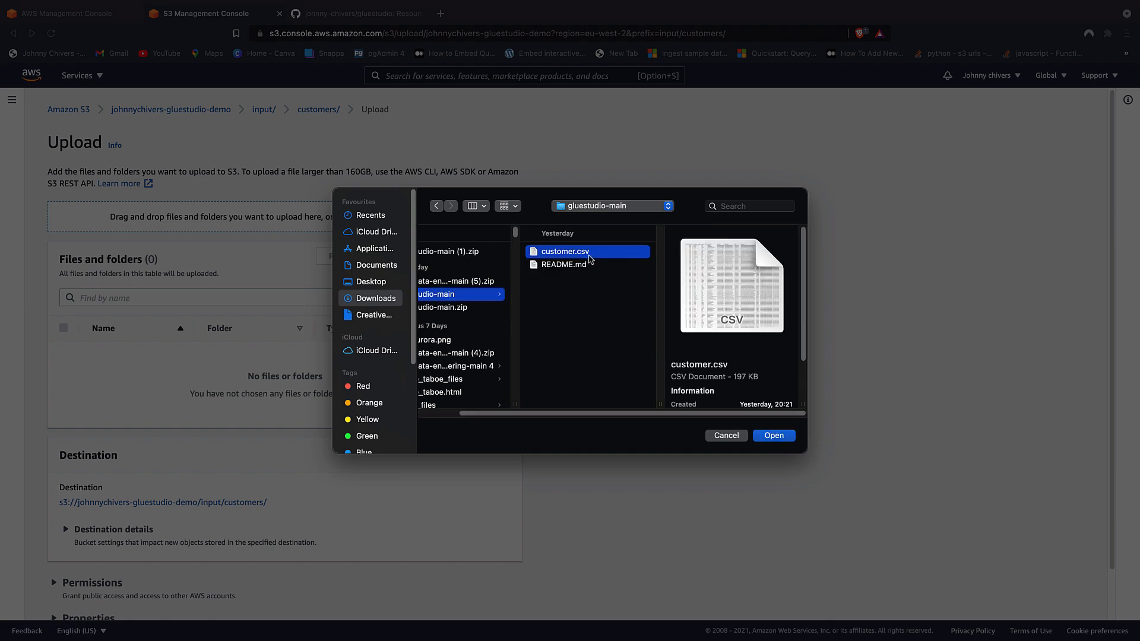
left_click(775, 436)
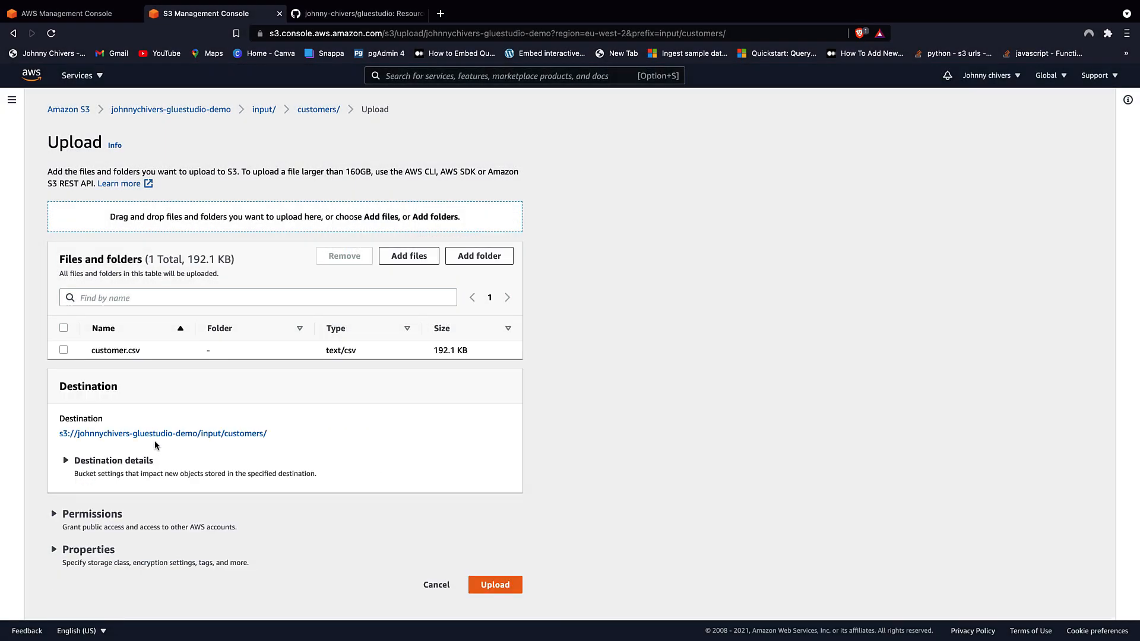
left_click(496, 585)
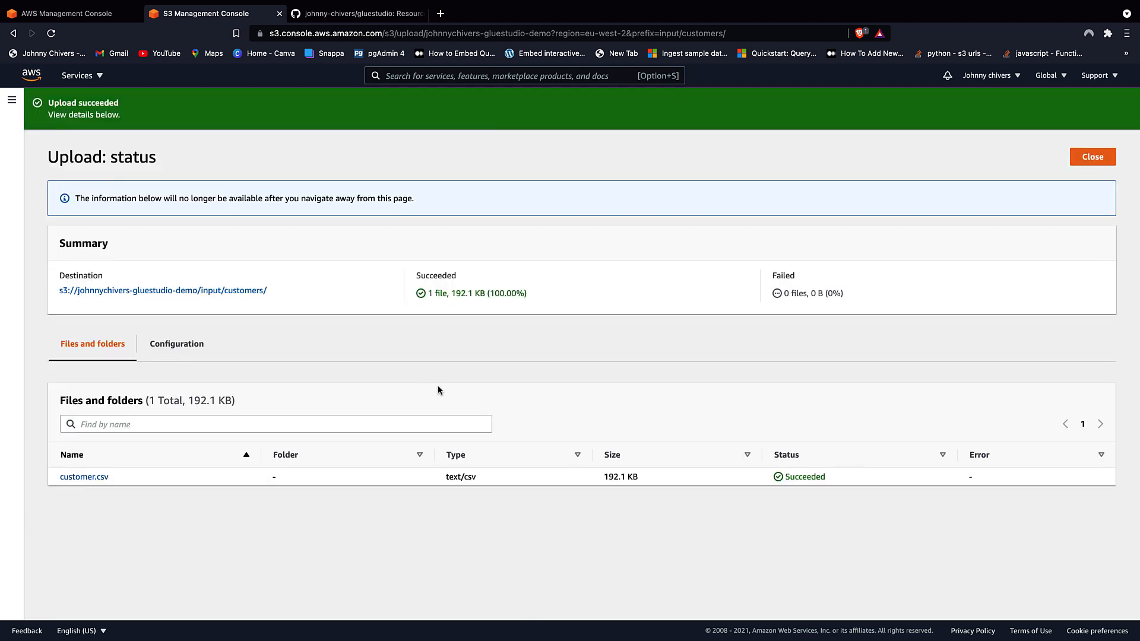
left_click(1088, 158)
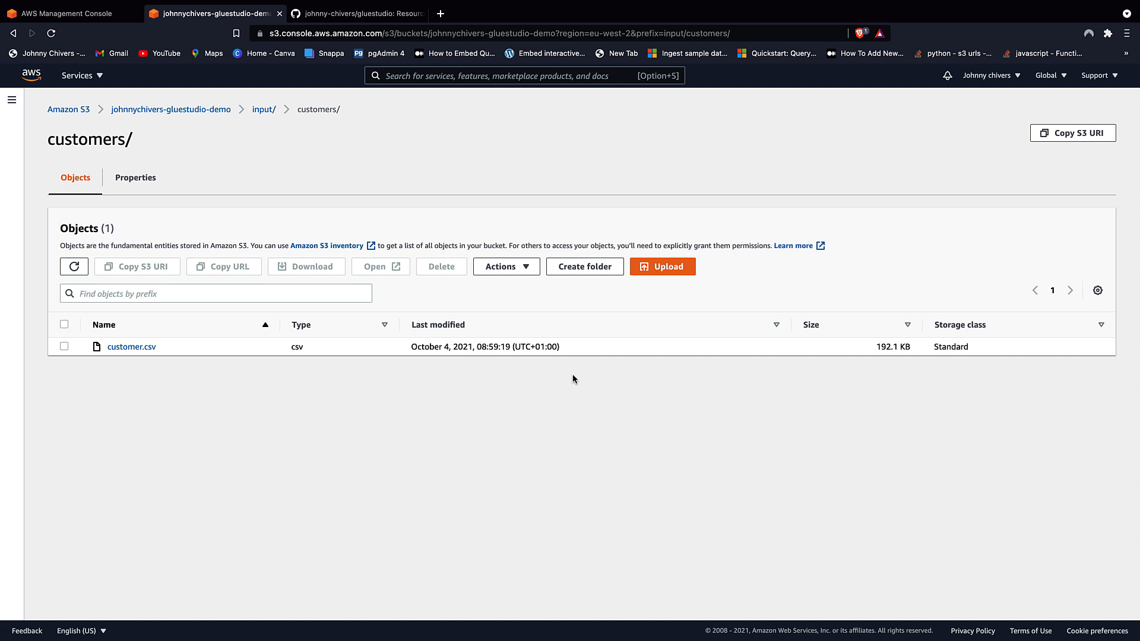
- Open the IAM service from the console's service search and go to its list of roles
left_click(464, 74)
type("iam")
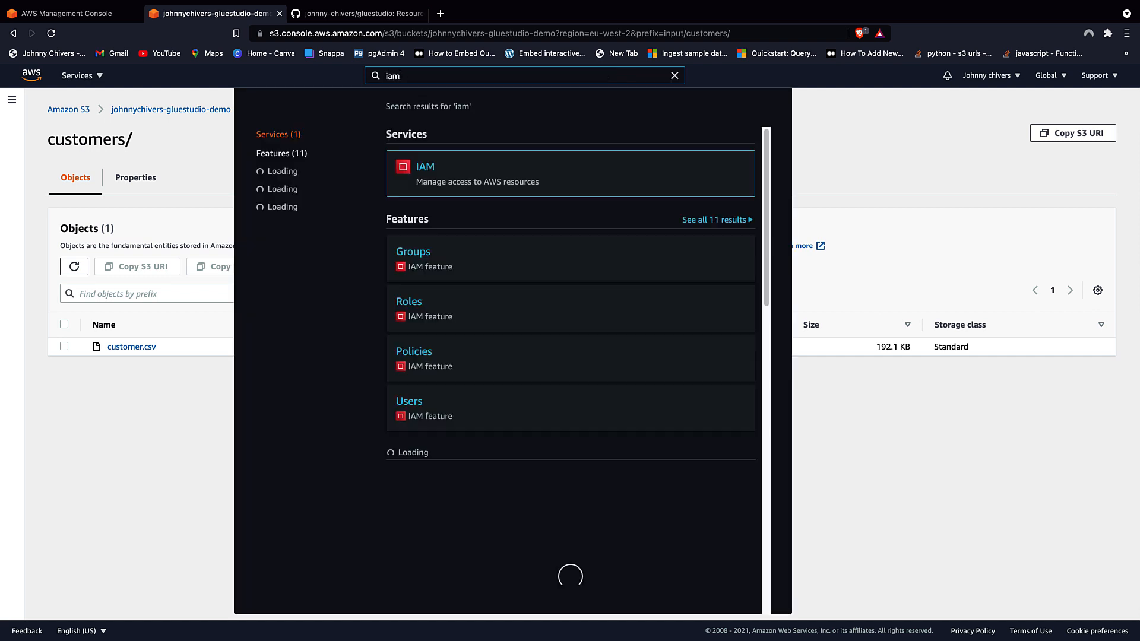
left_click(466, 172)
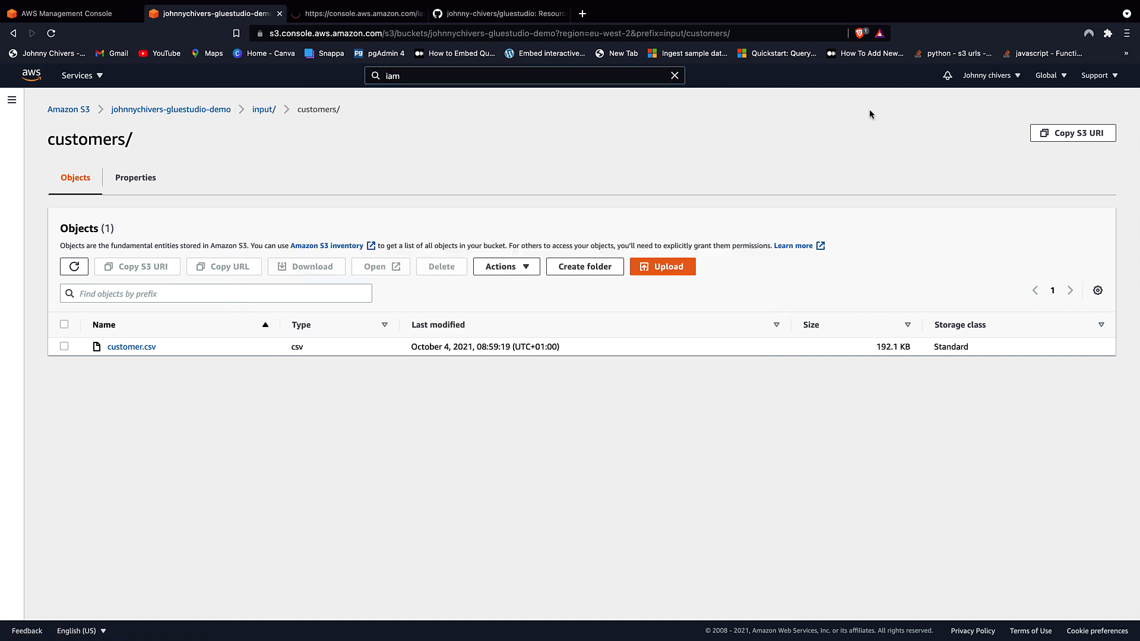
left_click(870, 109)
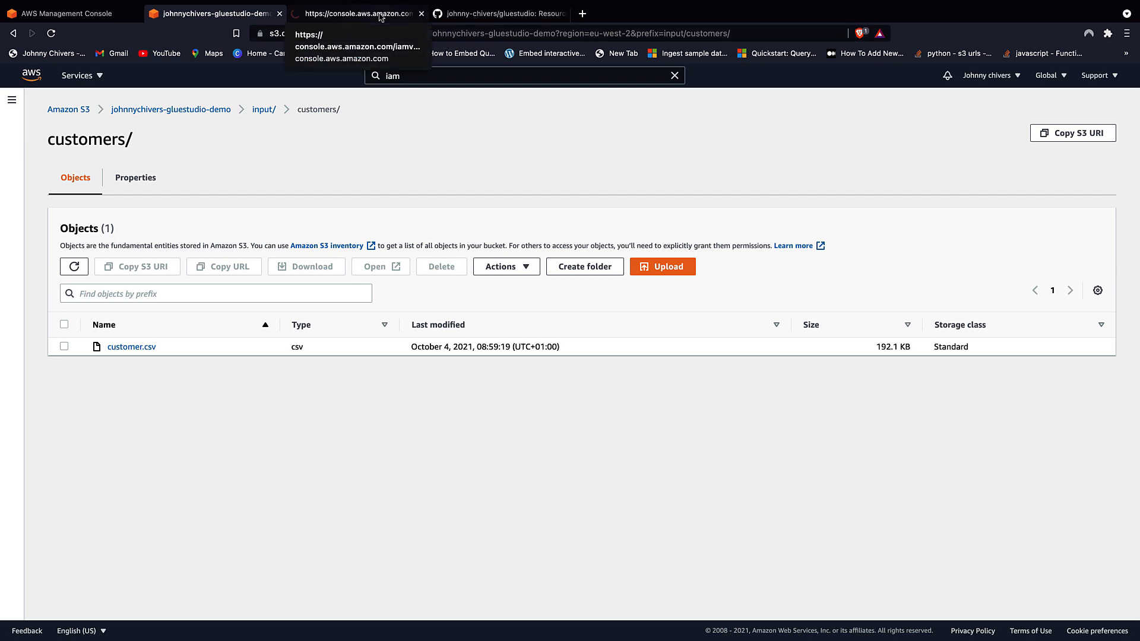
left_click(380, 16)
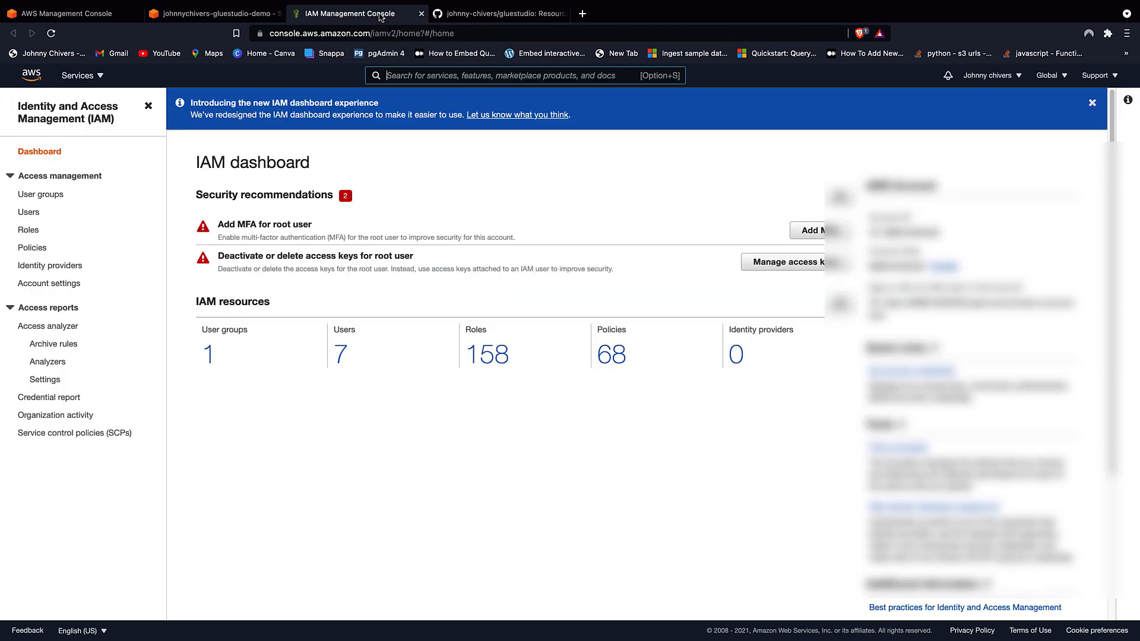
left_click(28, 230)
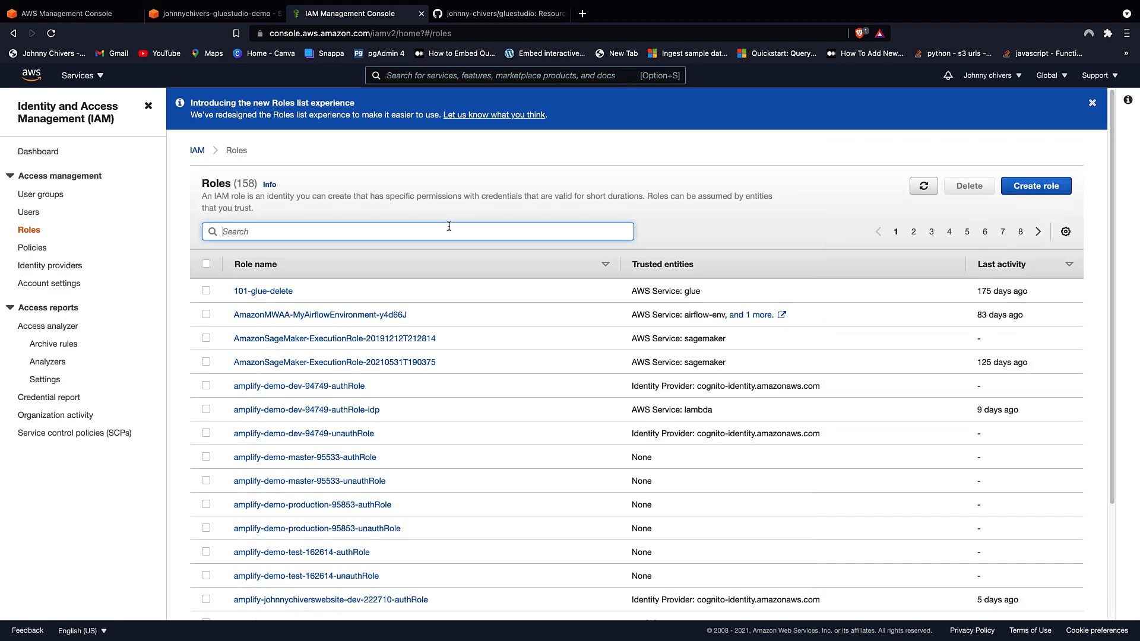
- Start a new IAM role with AWS service as the trusted entity and Glue as the use case
left_click(1026, 196)
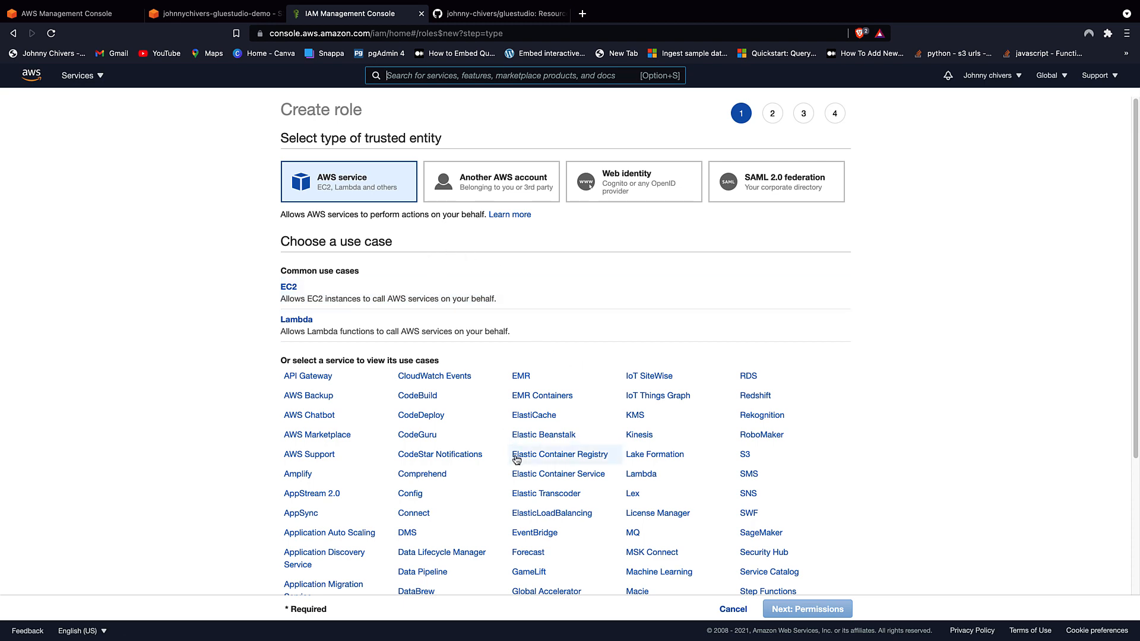
scroll(547, 499, "down", 1)
scroll(256, 145, "up", 1)
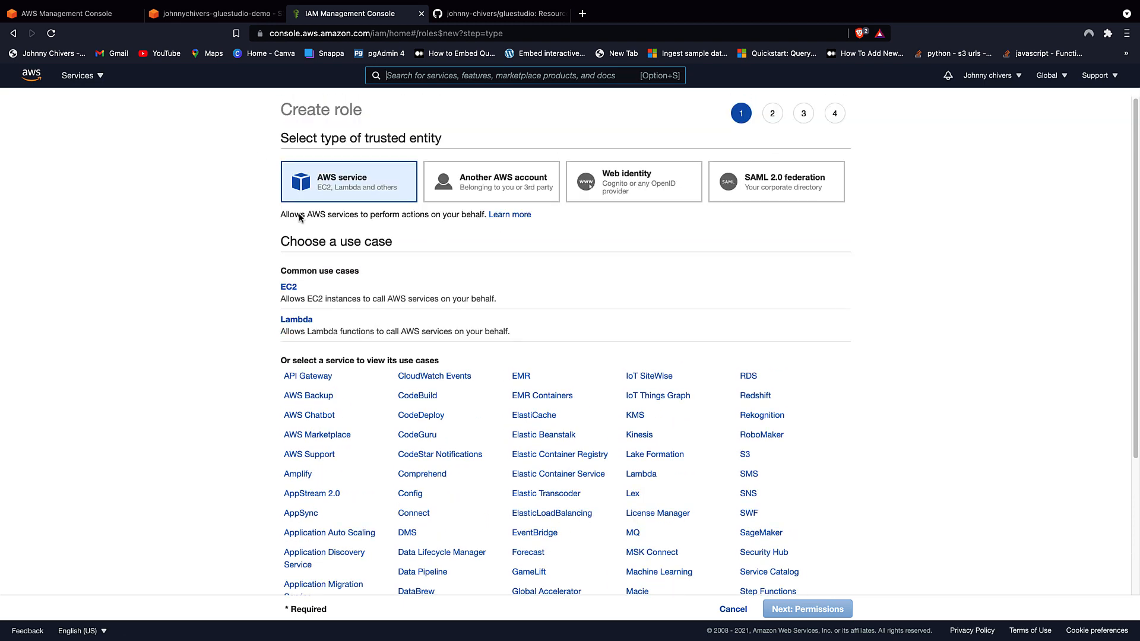
scroll(499, 282, "down", 2)
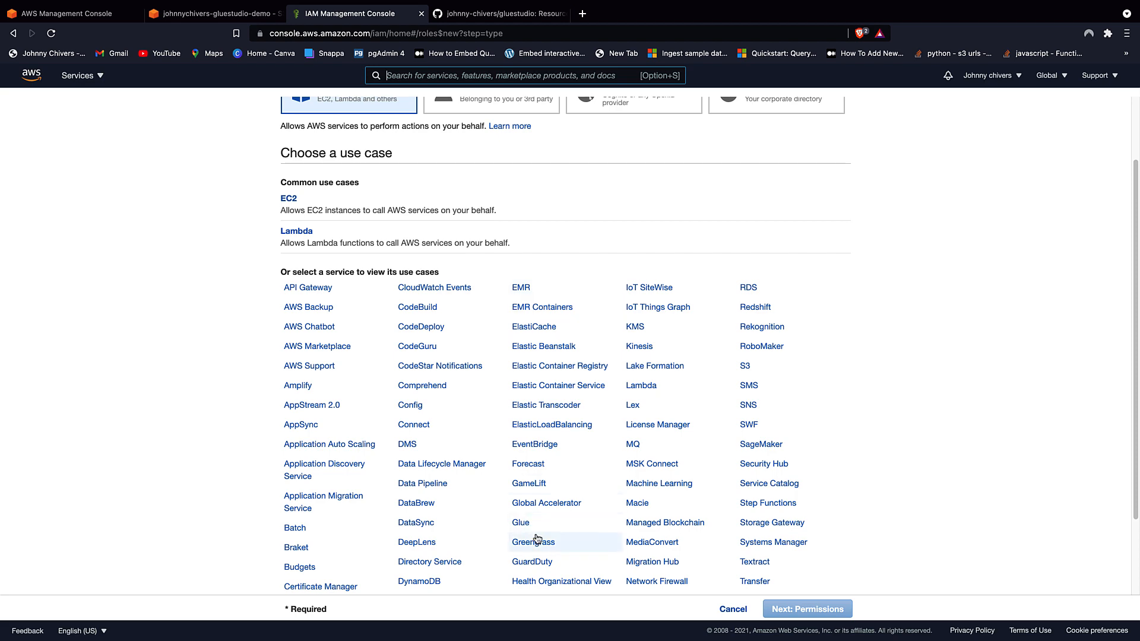
left_click(521, 522)
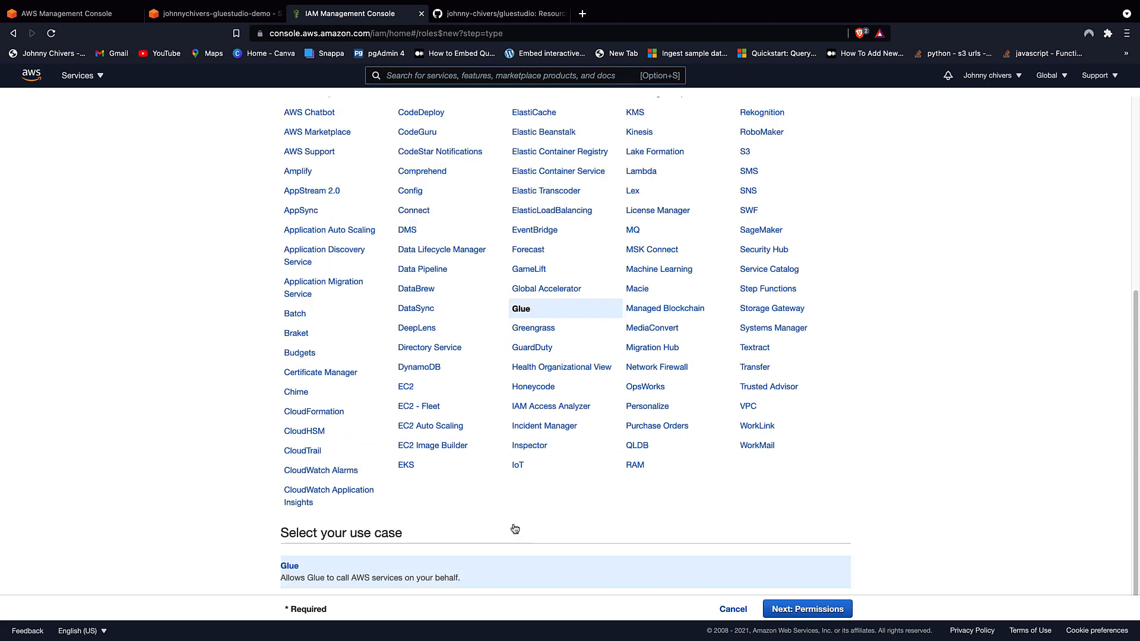
left_click(803, 609)
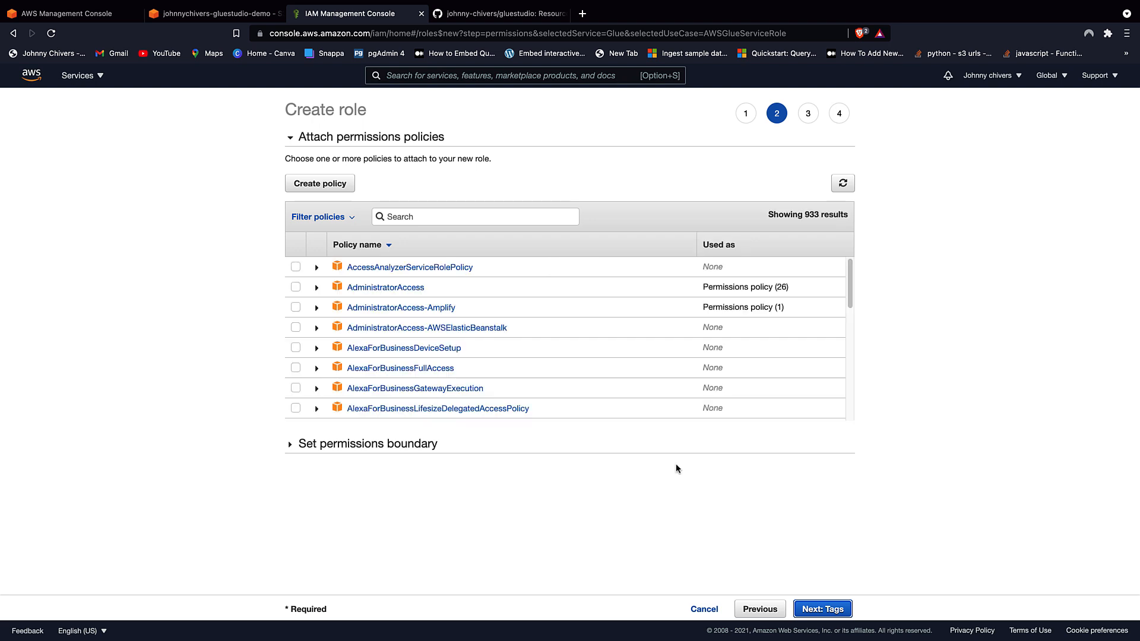
- Attach the AdministratorAccess policy to the new role and proceed to the review without adding tags
left_click(295, 288)
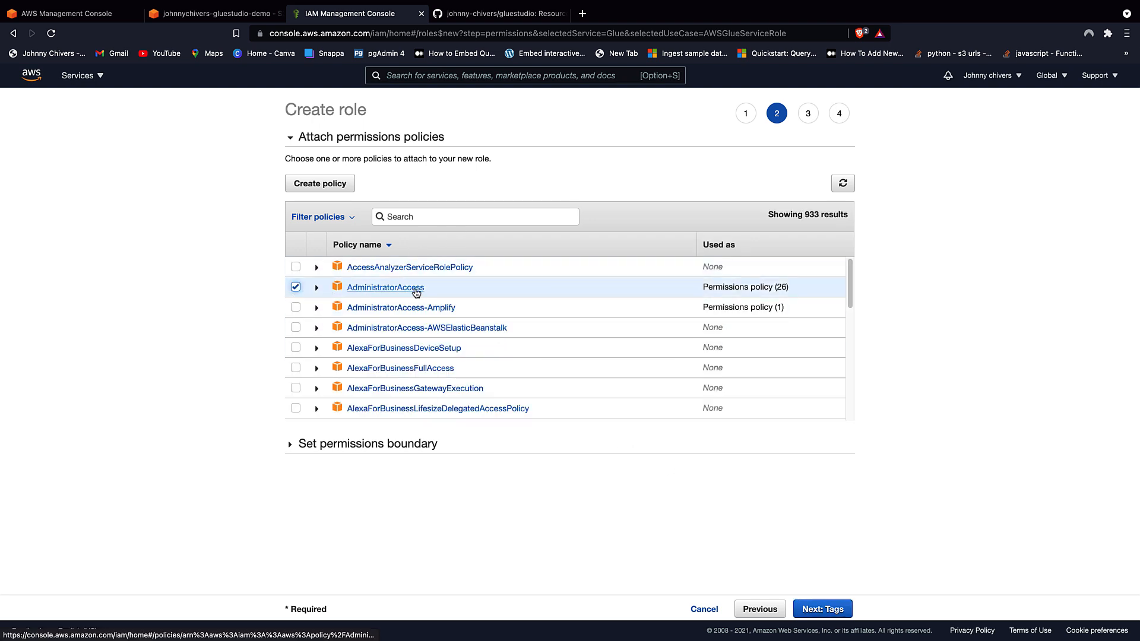
left_click(822, 609)
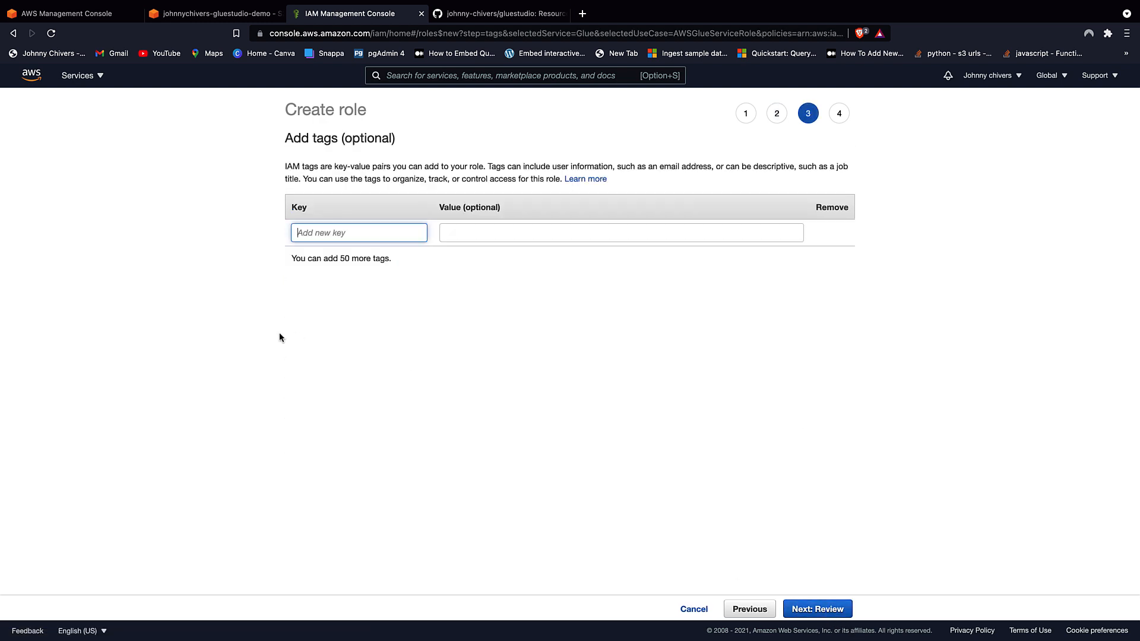
left_click(820, 609)
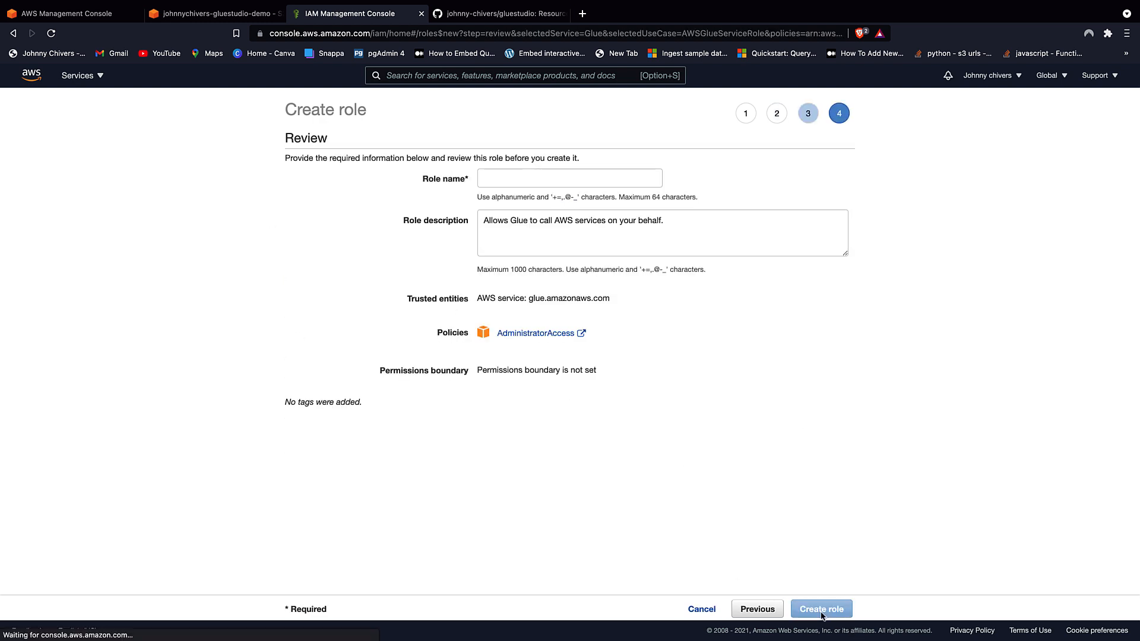
- Name the role gluestudio-delete and create it
left_click(537, 185)
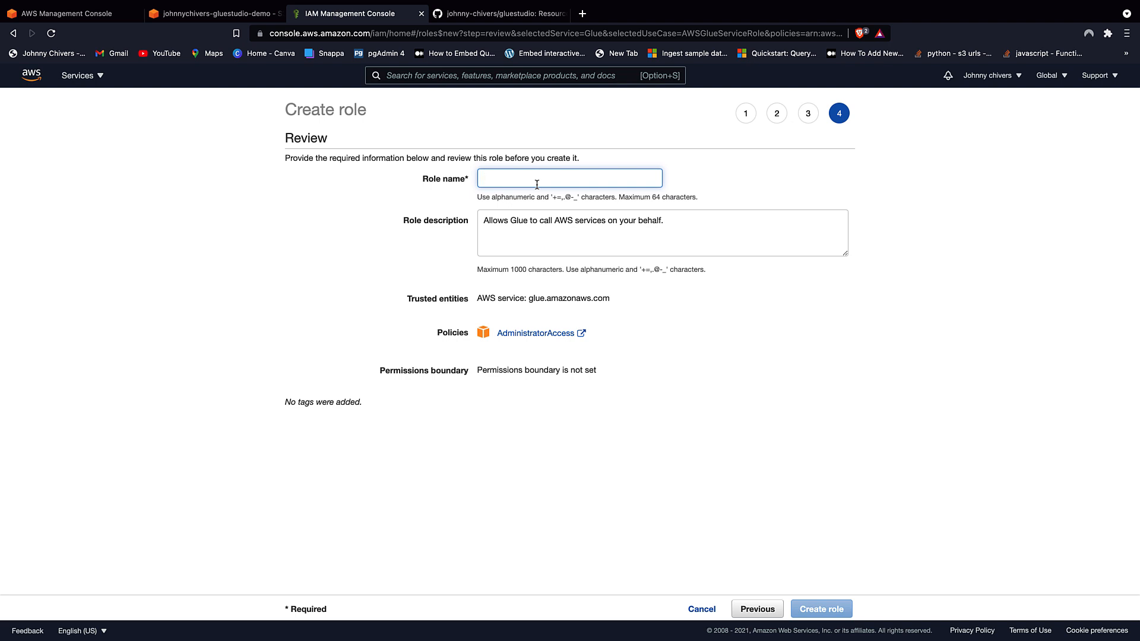
type("gluesstu")
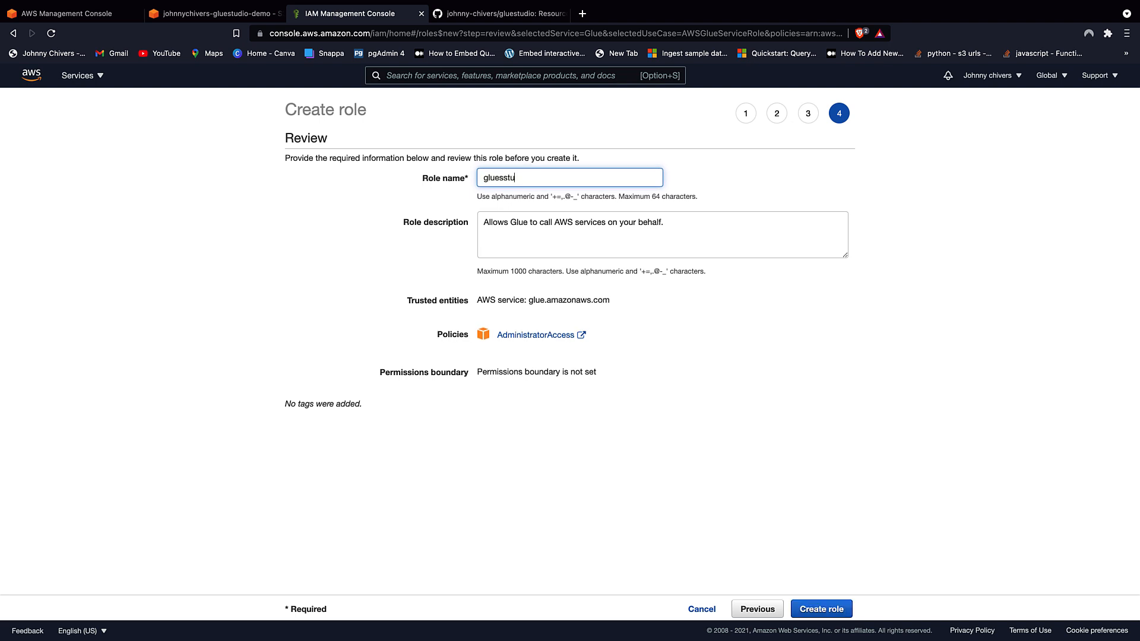
type("dio-delete")
left_click(777, 419)
left_click(506, 178)
key("BackSpace")
left_click(729, 385)
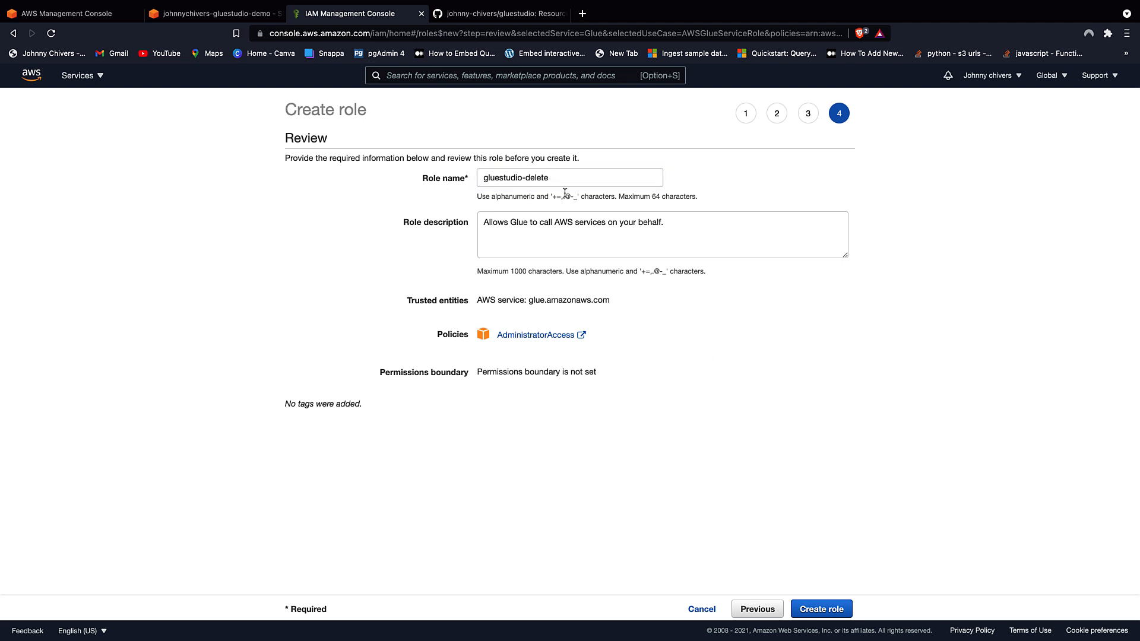
left_click(821, 609)
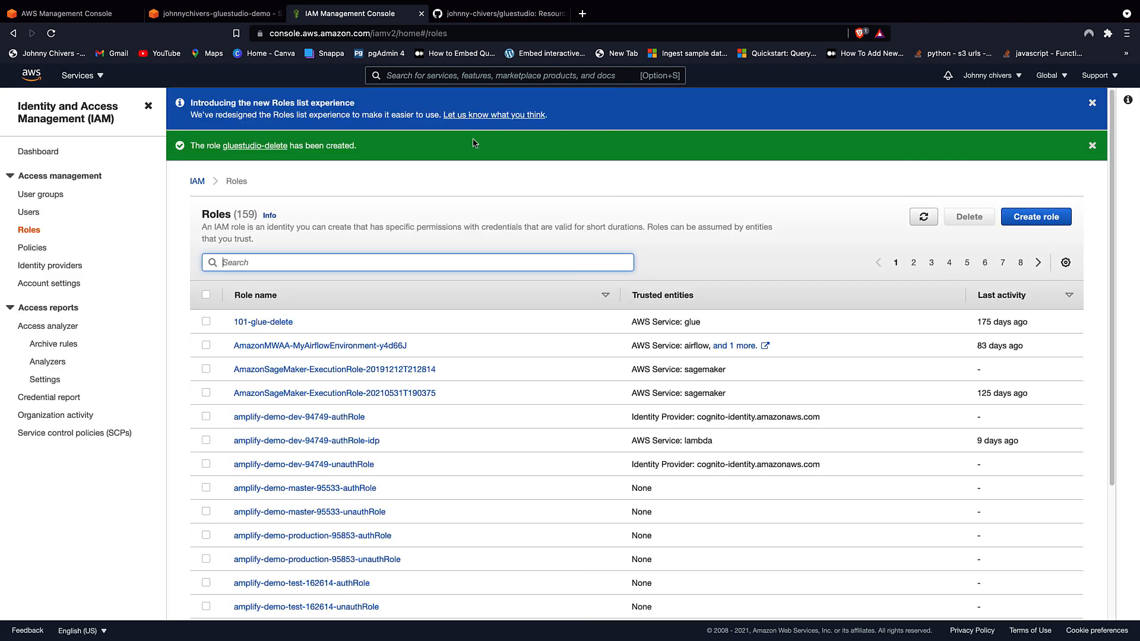
- Search the AWS services for glue and open the AWS Glue console
left_click(437, 75)
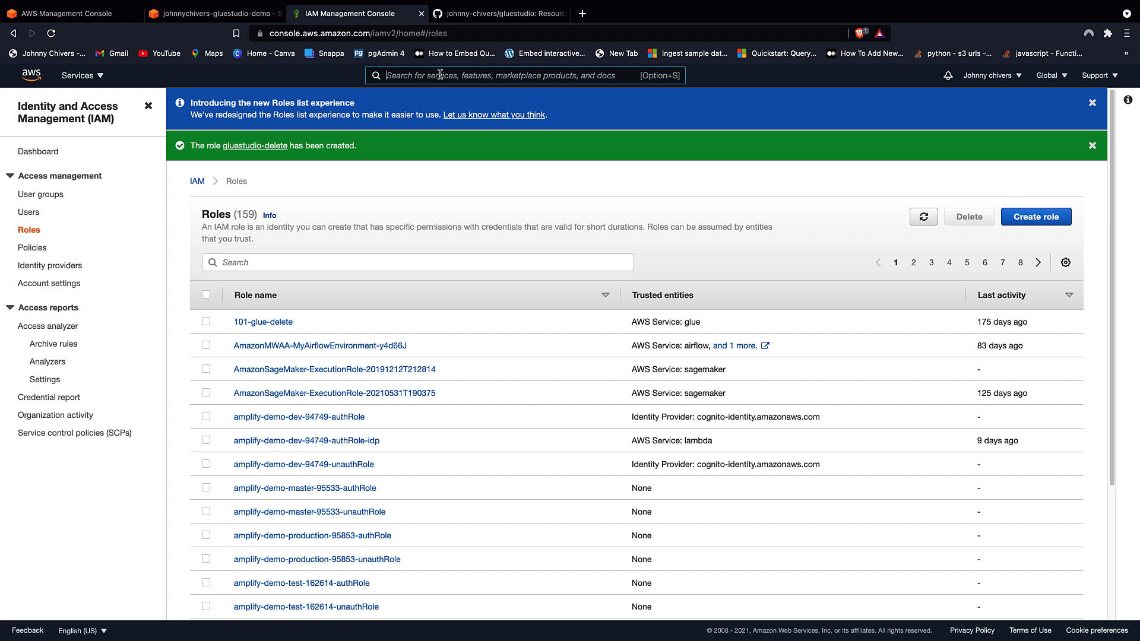
type("glue")
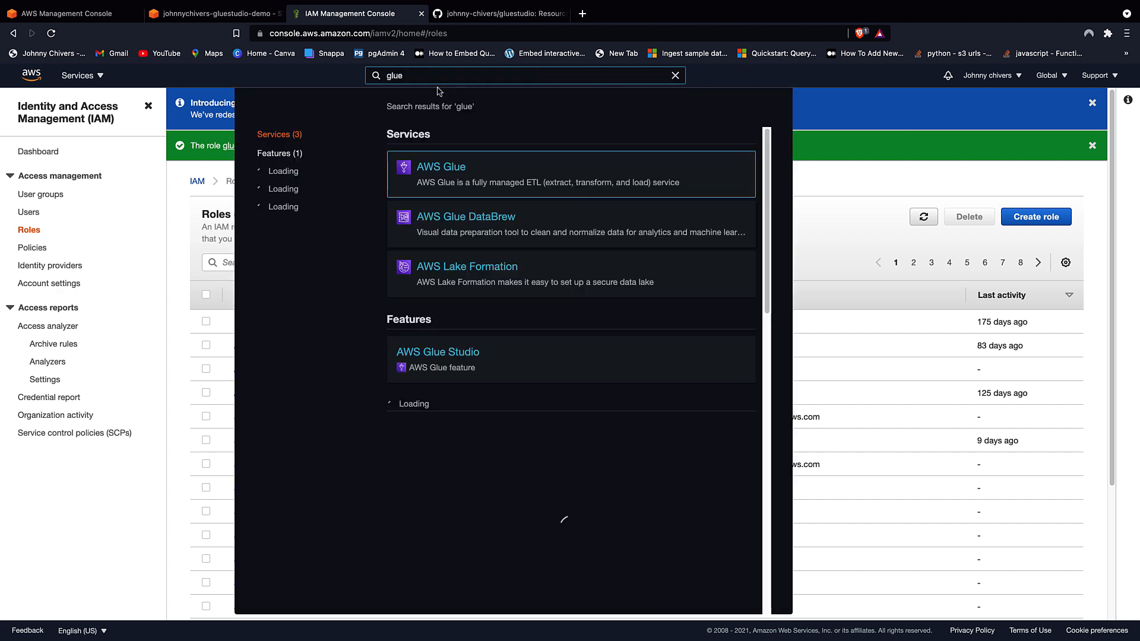
left_click(445, 170)
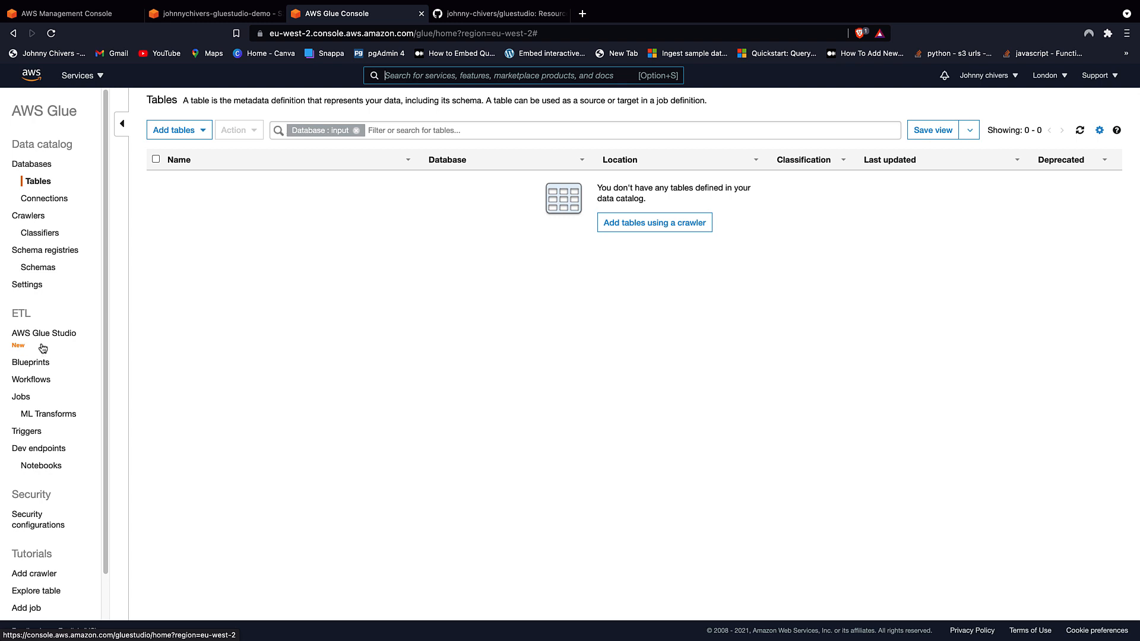
- Create a database named test in the Glue data catalog
left_click(42, 170)
left_click(169, 131)
left_click(526, 178)
type("test")
left_click(567, 344)
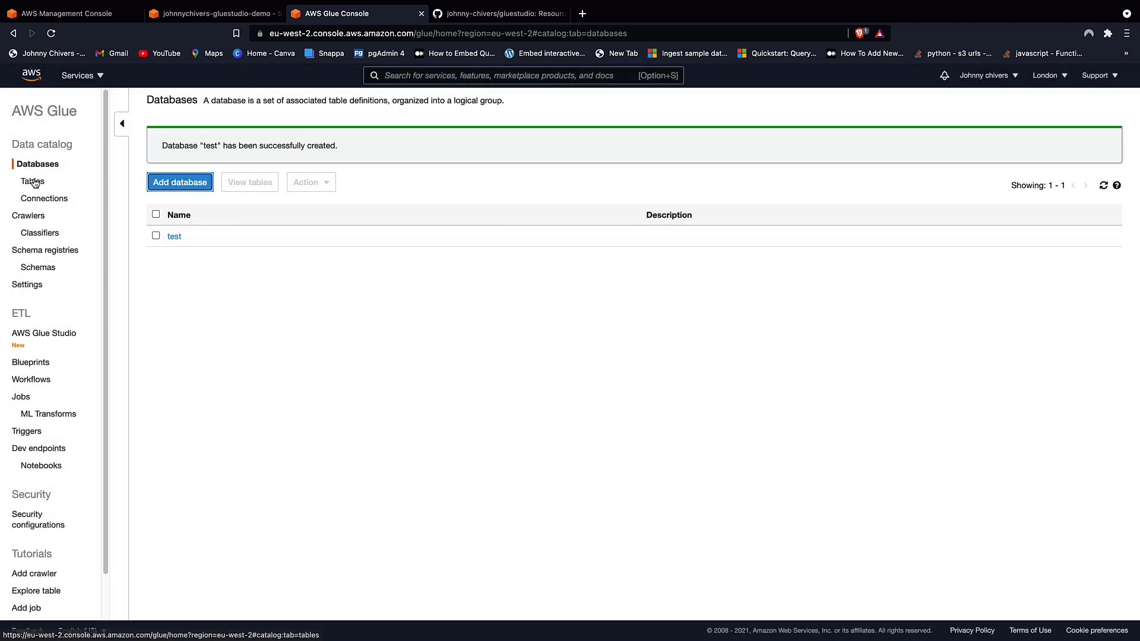
- Start a new crawler named test-crawler with data stores as its source type, crawling all folders, and proceed to the data store settings
left_click(34, 218)
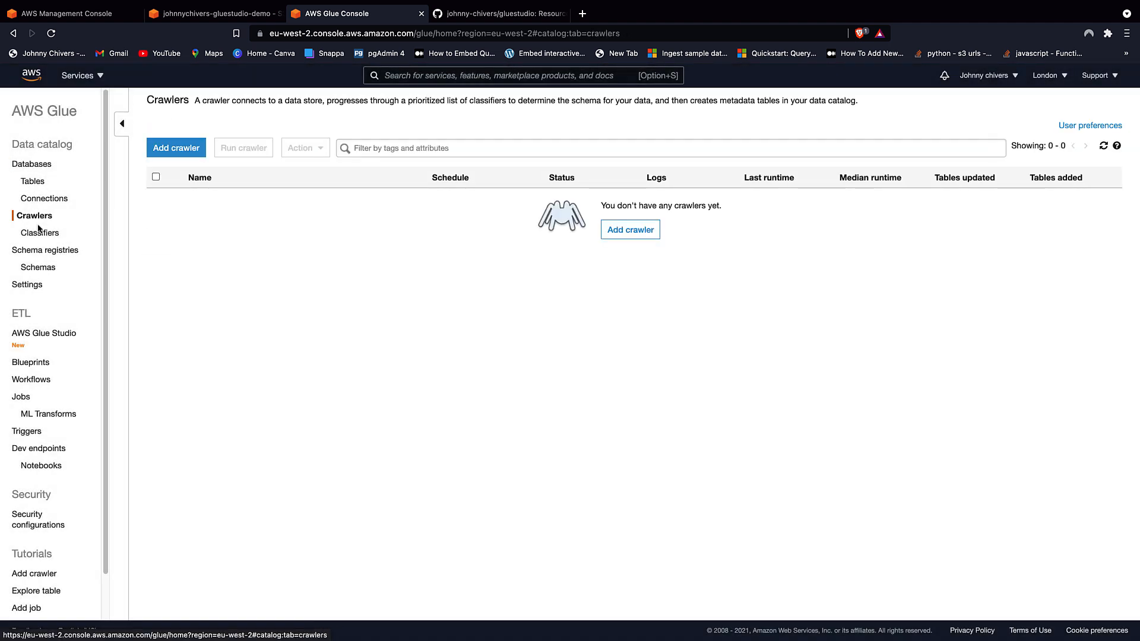
left_click(185, 150)
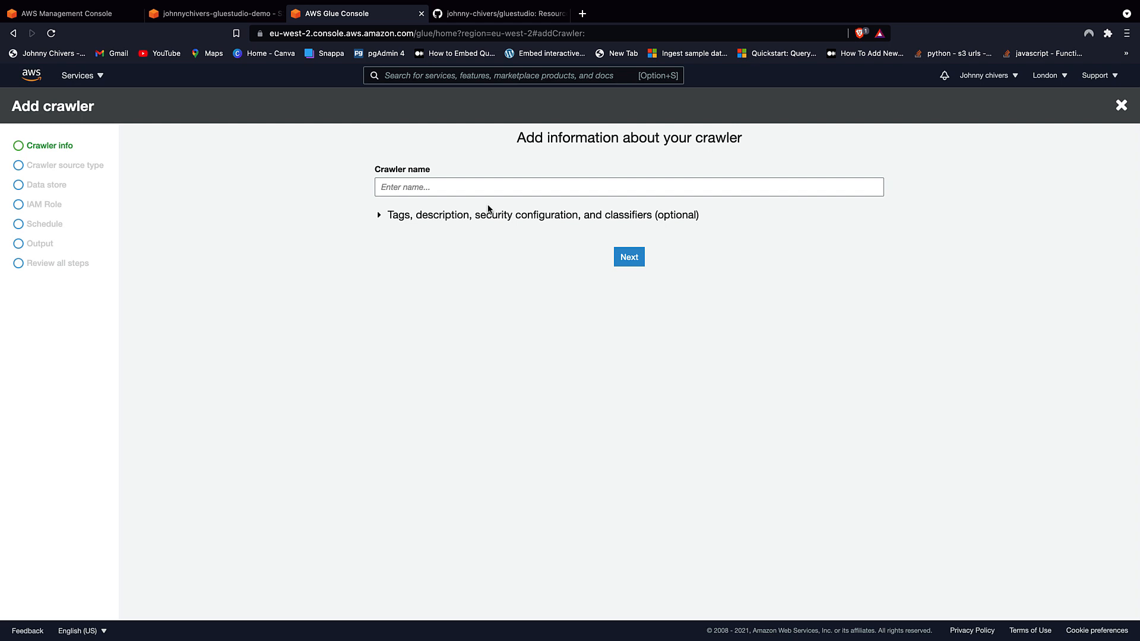
left_click(449, 191)
type("test-crawler")
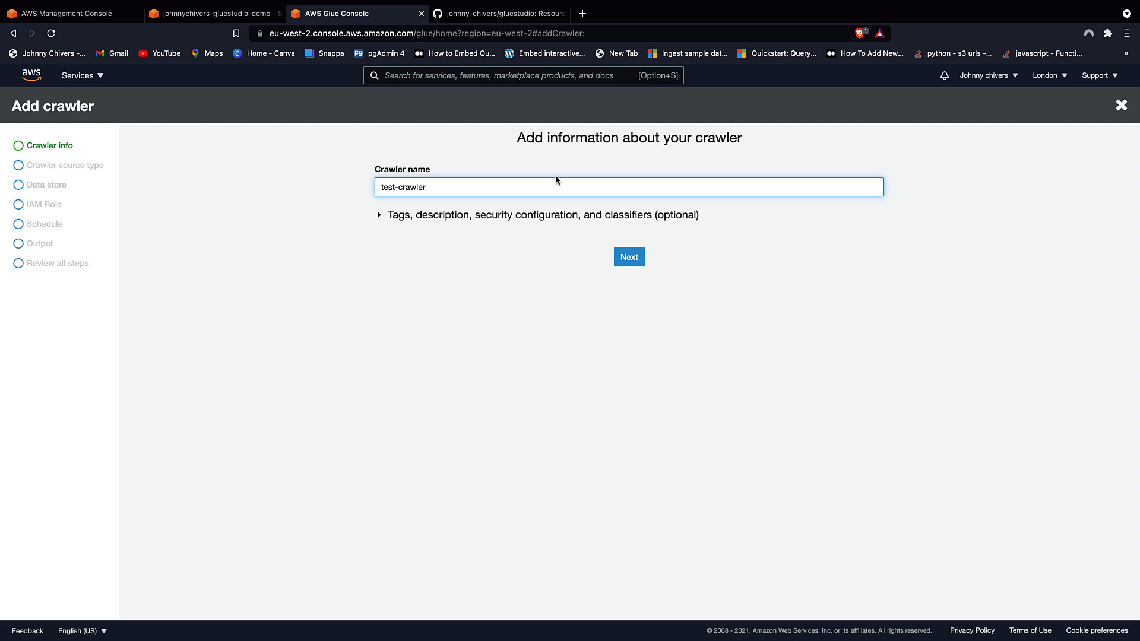
left_click(629, 257)
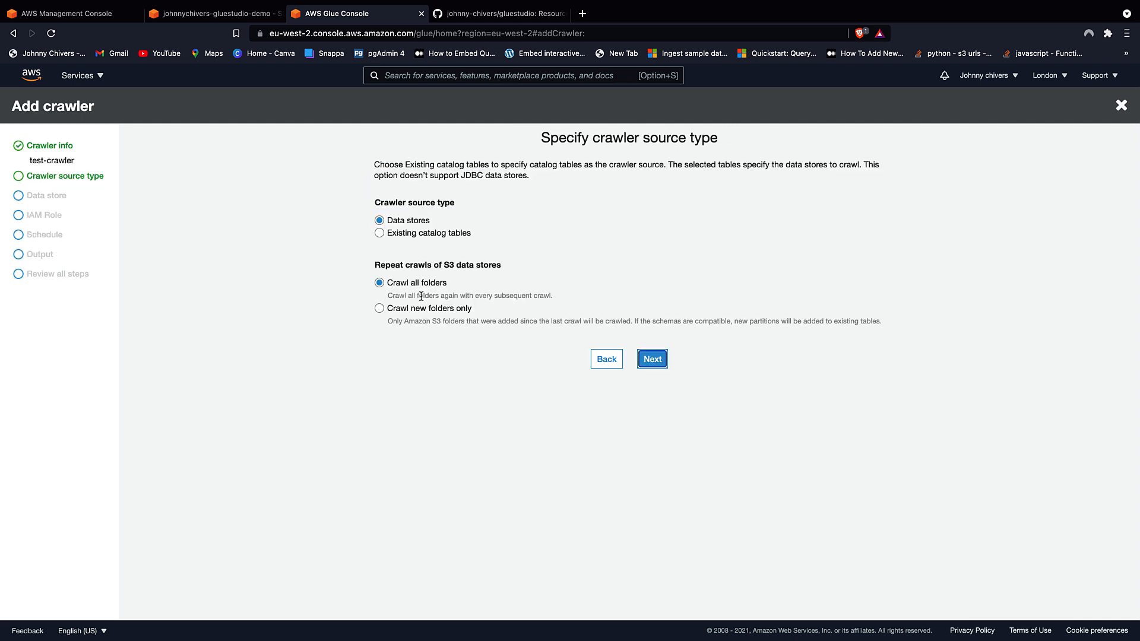
left_click(647, 358)
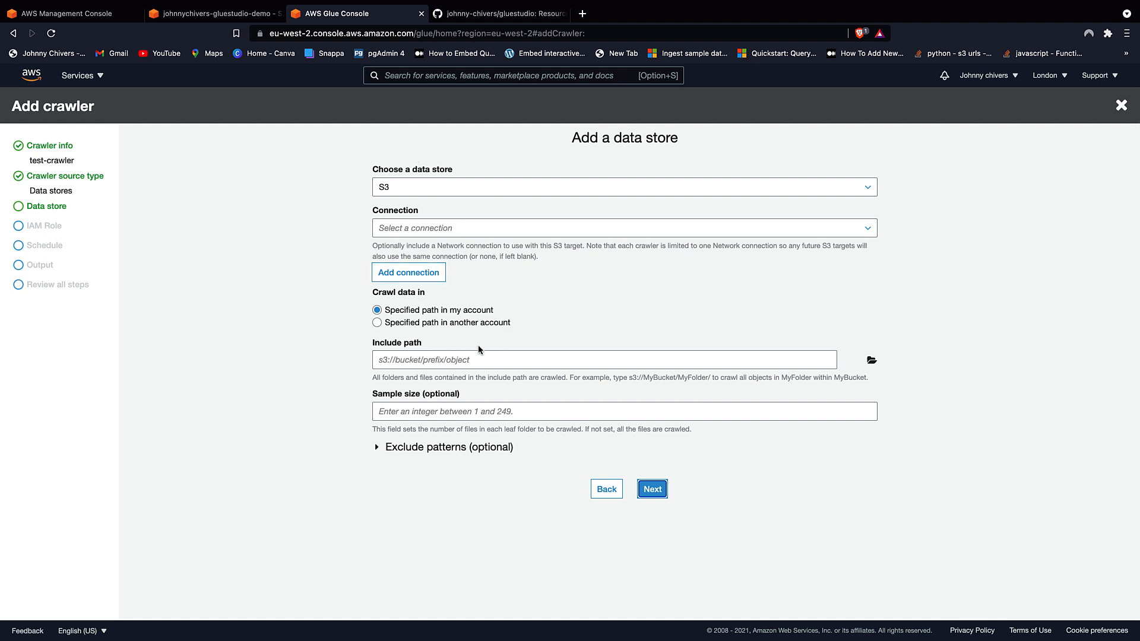
left_click_drag(375, 350, 444, 347)
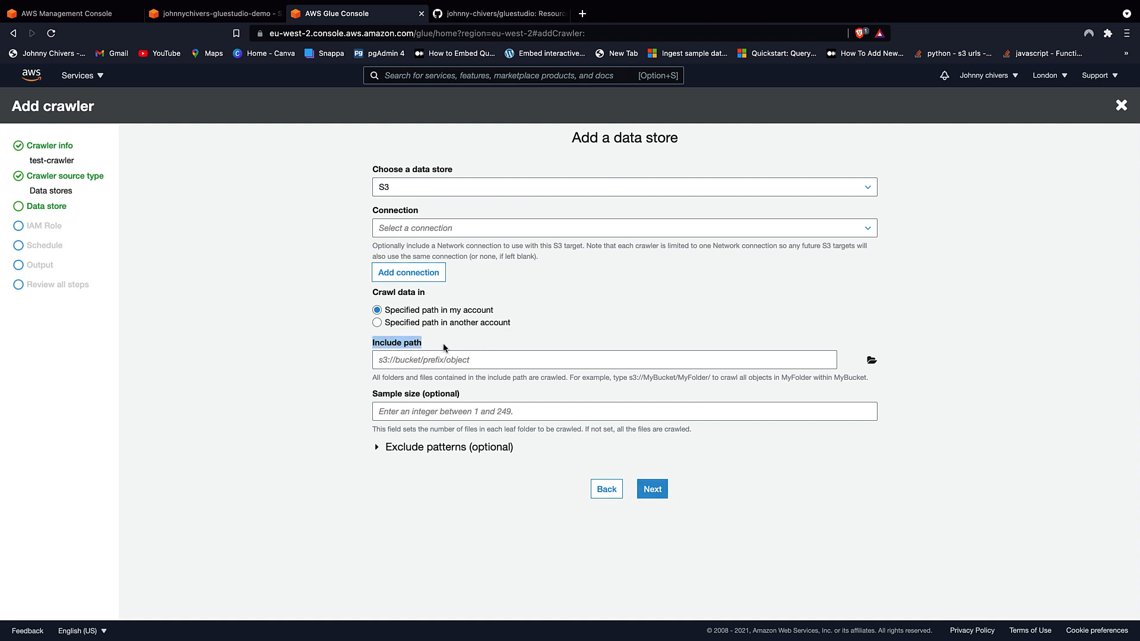
- Set the crawler's S3 include path to input/customers/customer.csv in the gluestudio-demo bucket, and proceed without adding another data store
left_click(871, 361)
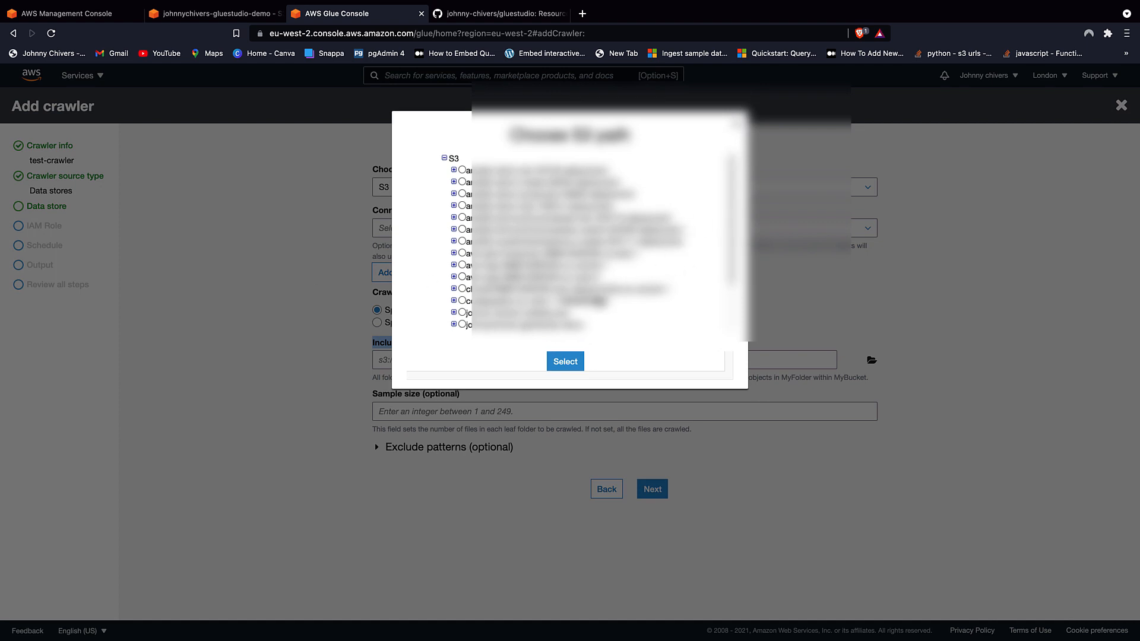
scroll(743, 228, "down", 1)
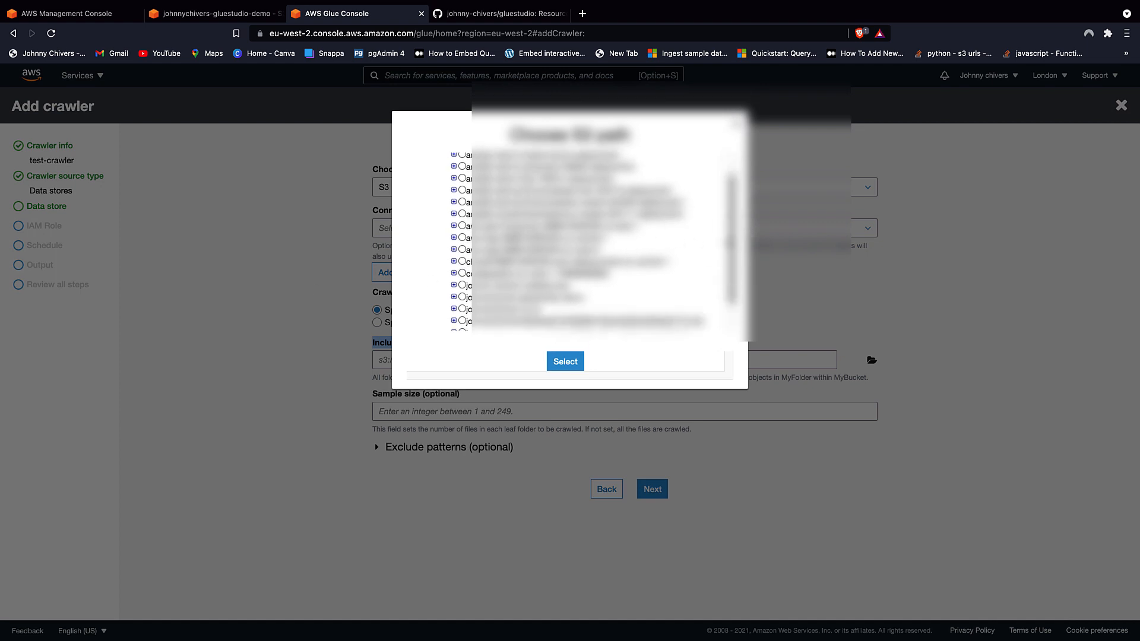
left_click(454, 297)
scroll(457, 297, "down", 2)
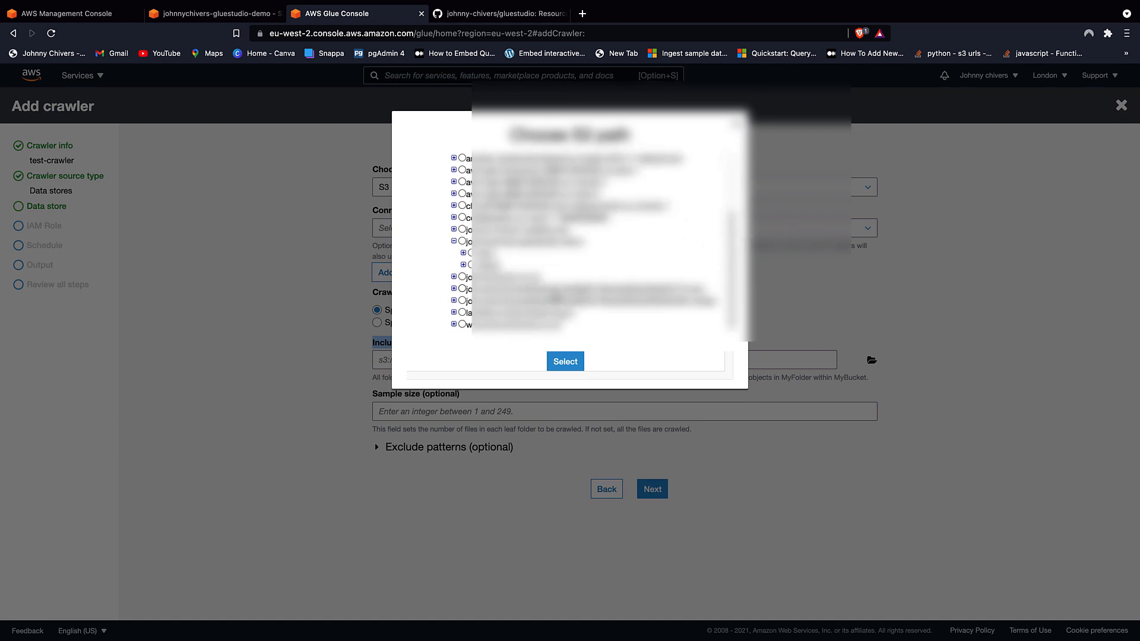
left_click(463, 253)
left_click(474, 266)
left_click(495, 278)
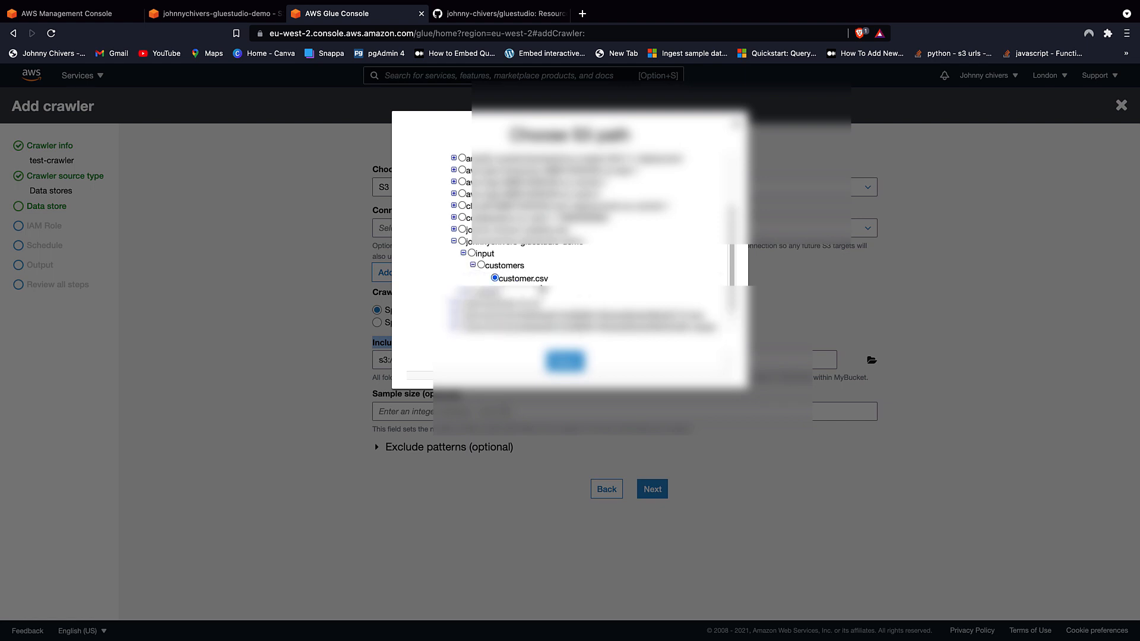
left_click(565, 360)
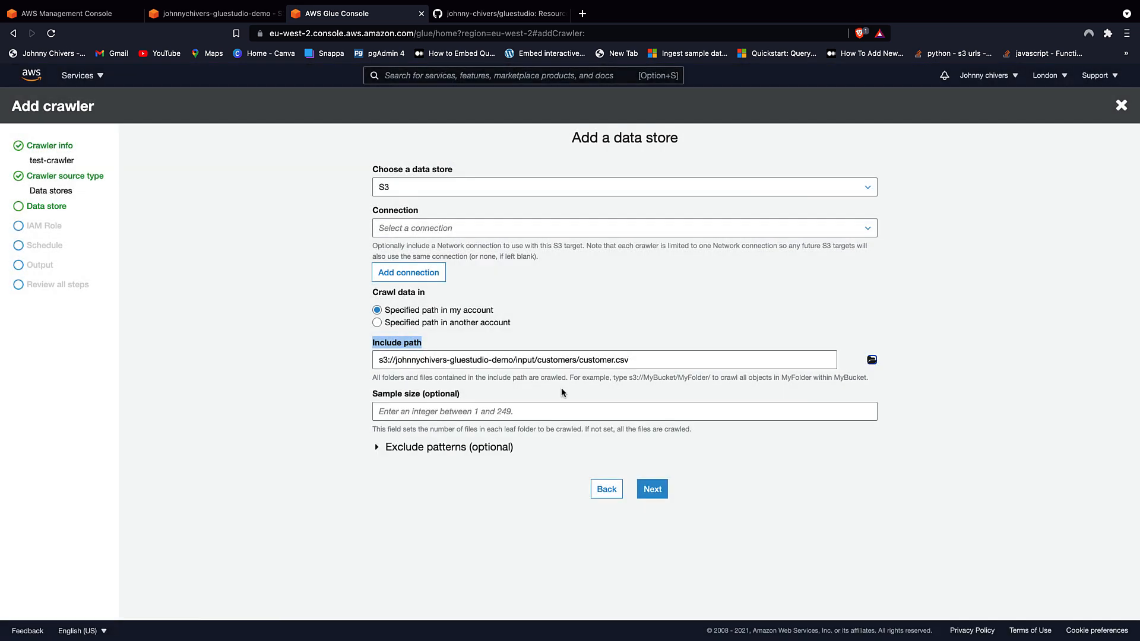
left_click(653, 489)
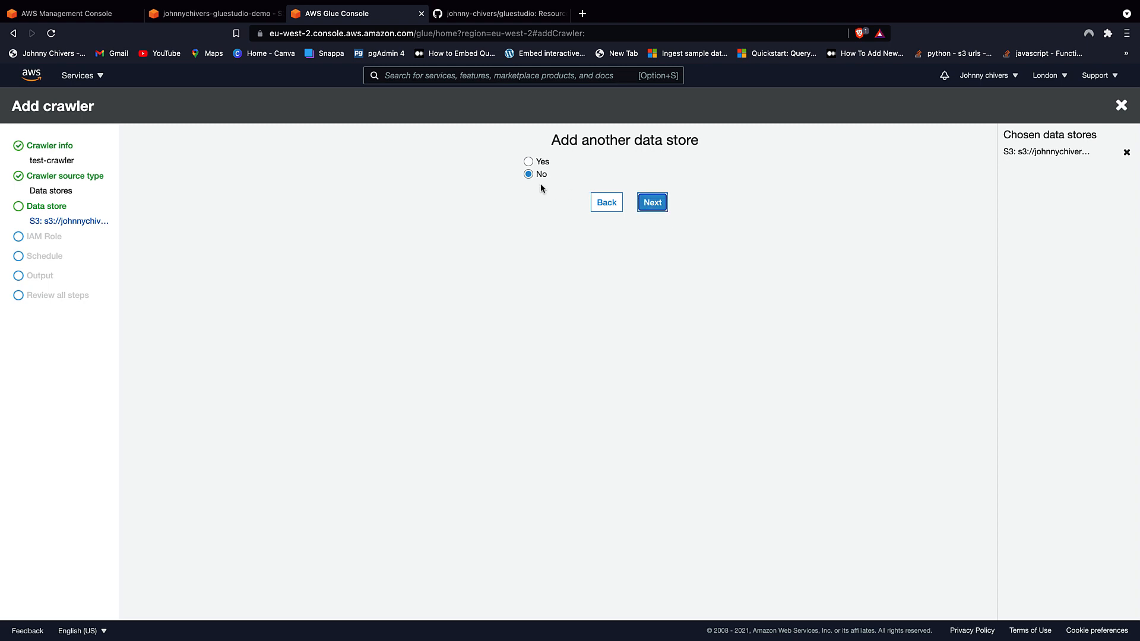
left_click(653, 202)
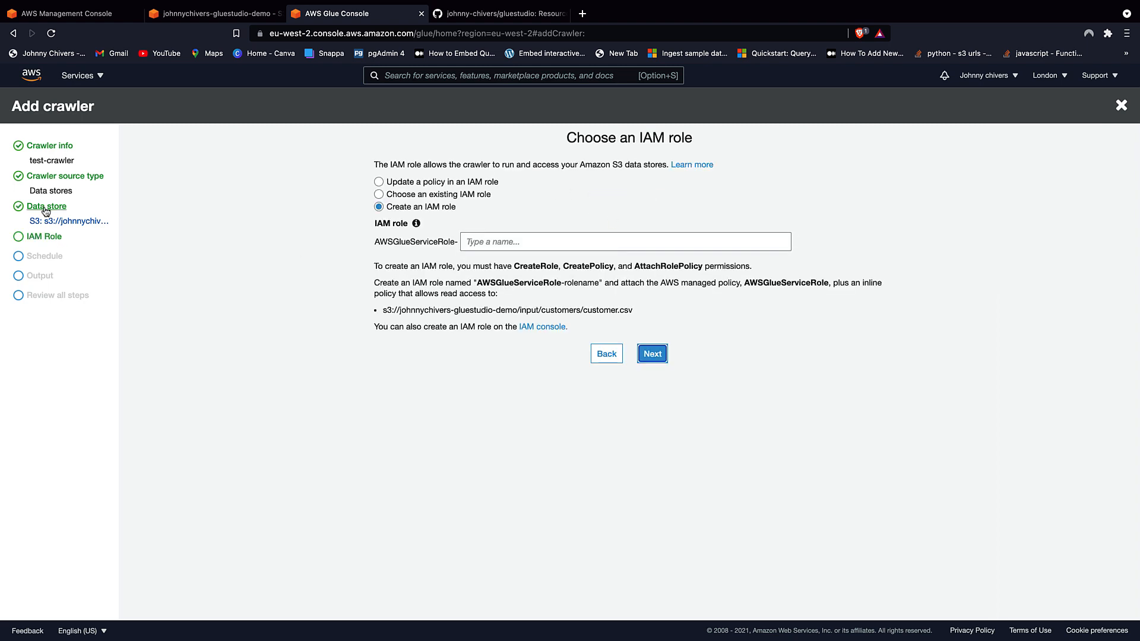
- Assign the existing IAM role gluestudio-delete to the crawler and keep its schedule set to run on demand
left_click(458, 199)
left_click(877, 243)
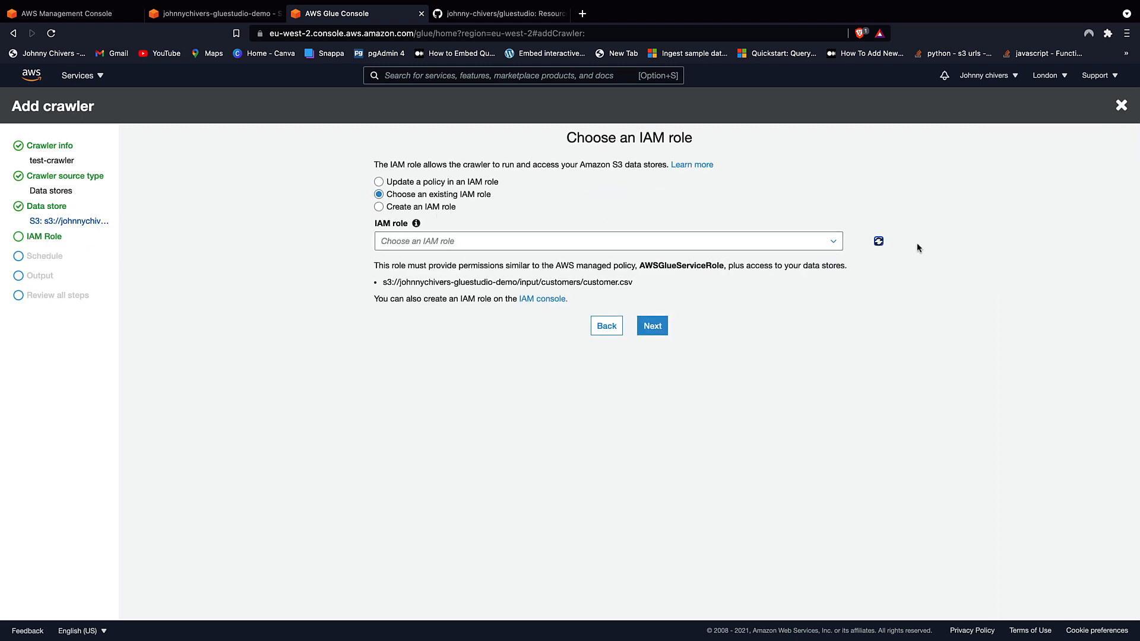
left_click(657, 240)
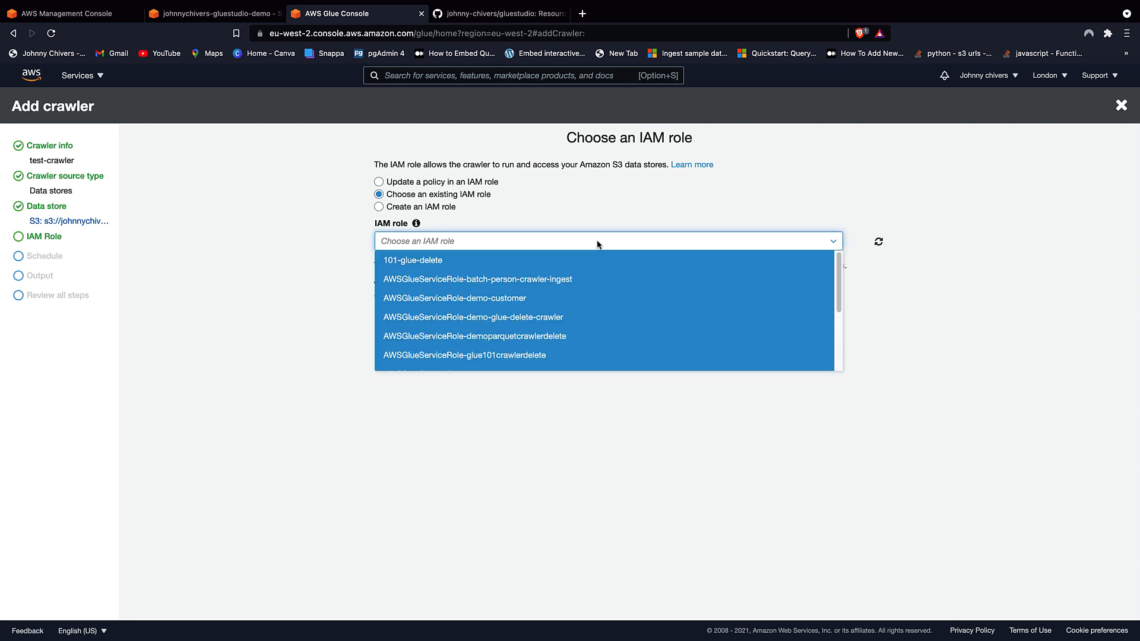
scroll(672, 291, "down", 3)
left_click(500, 343)
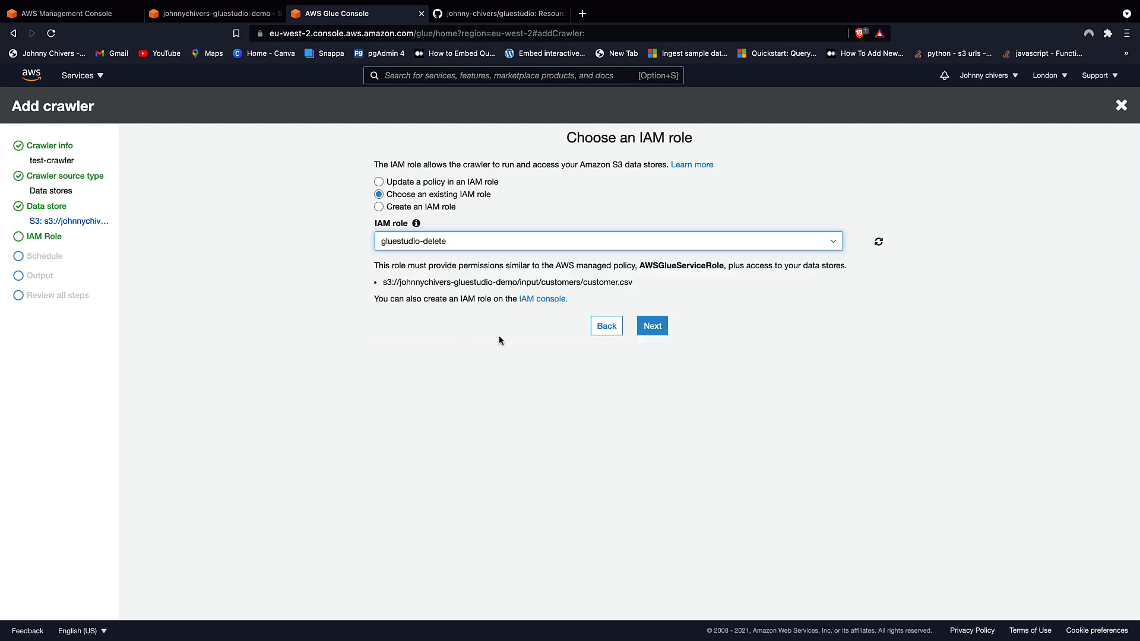
left_click(652, 326)
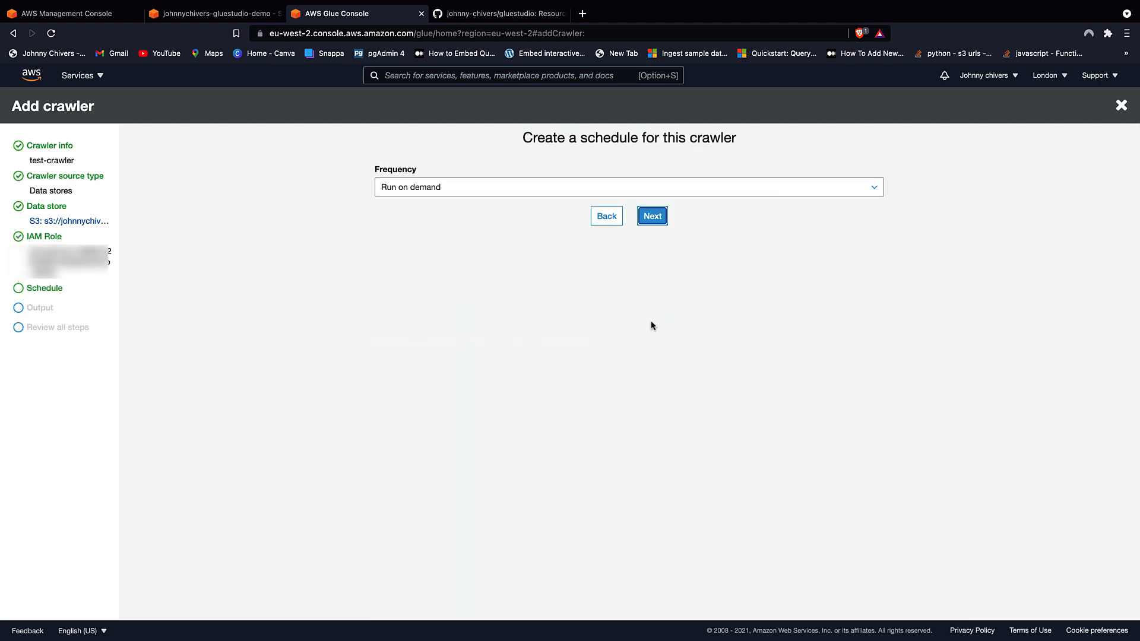
left_click(653, 216)
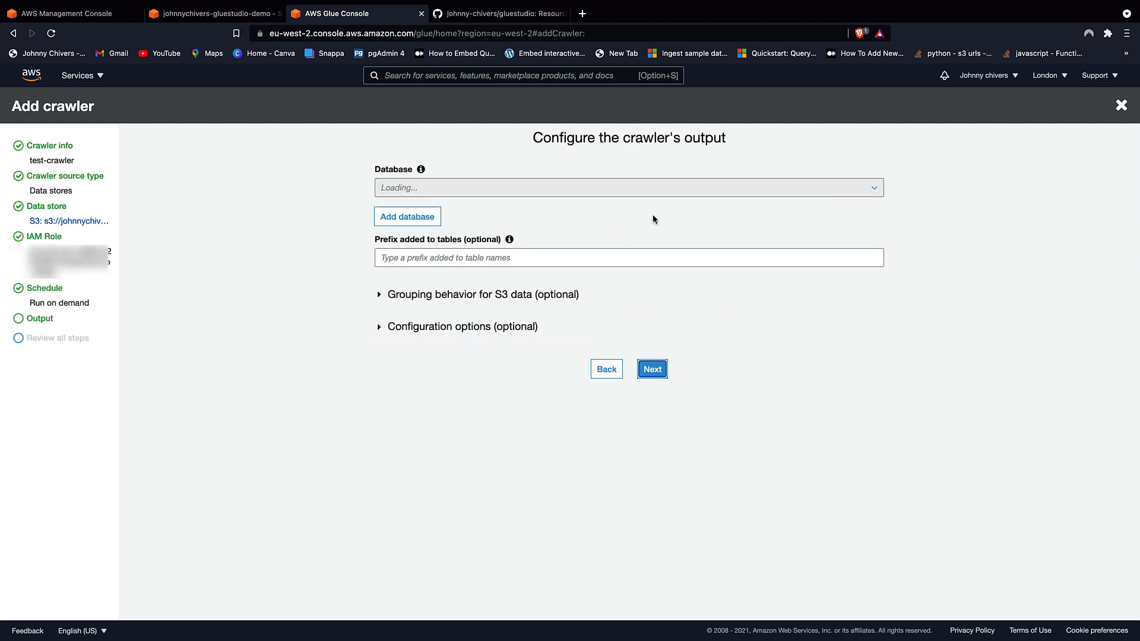
- Set the crawler's output to the test database with the table prefix input_, and finish creating the crawler
left_click(533, 188)
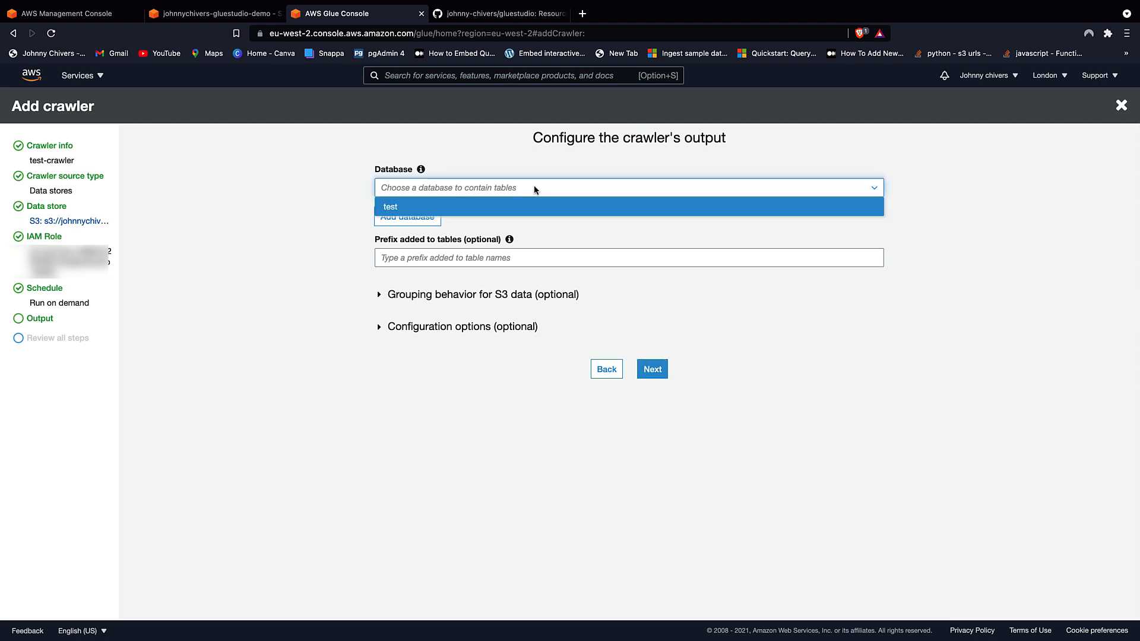
right_click(419, 212)
left_click(419, 208)
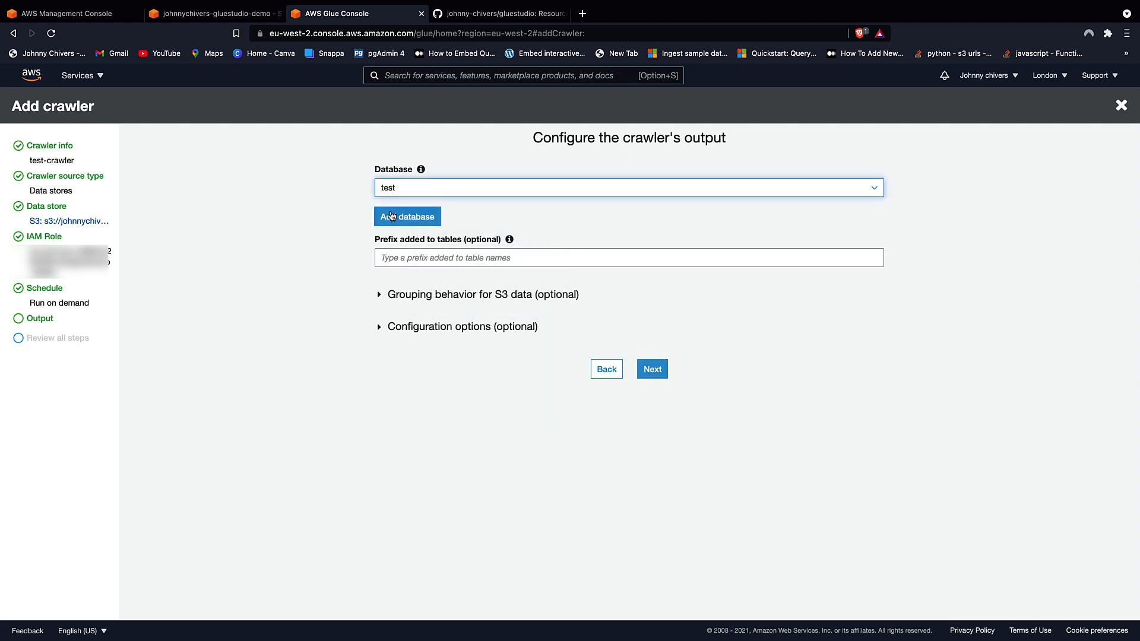
left_click(480, 256)
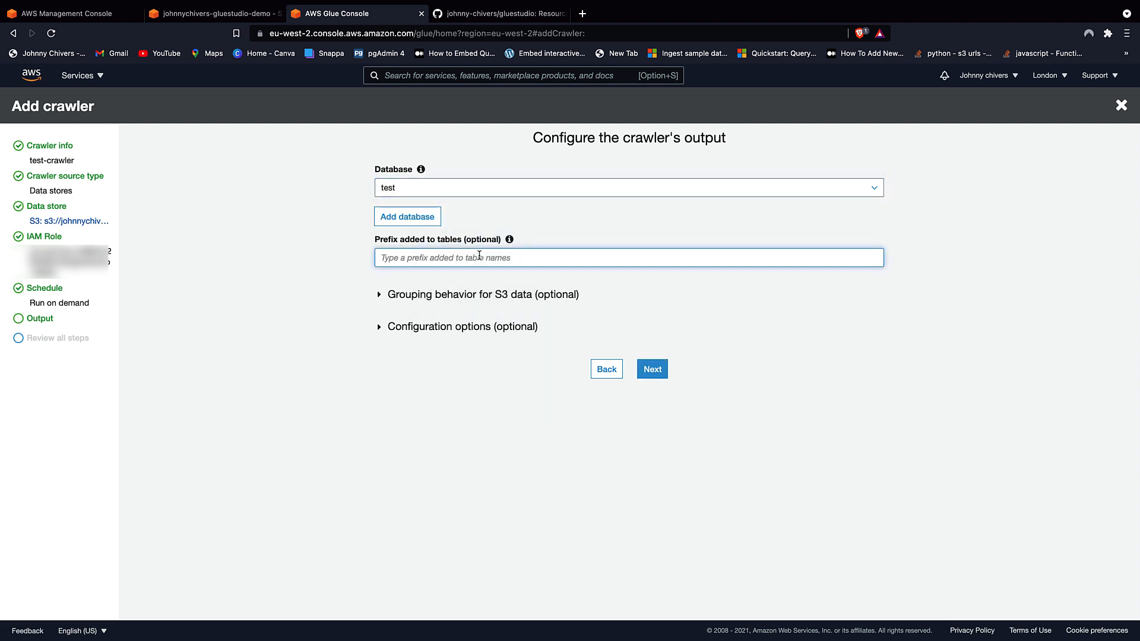
type("inpo")
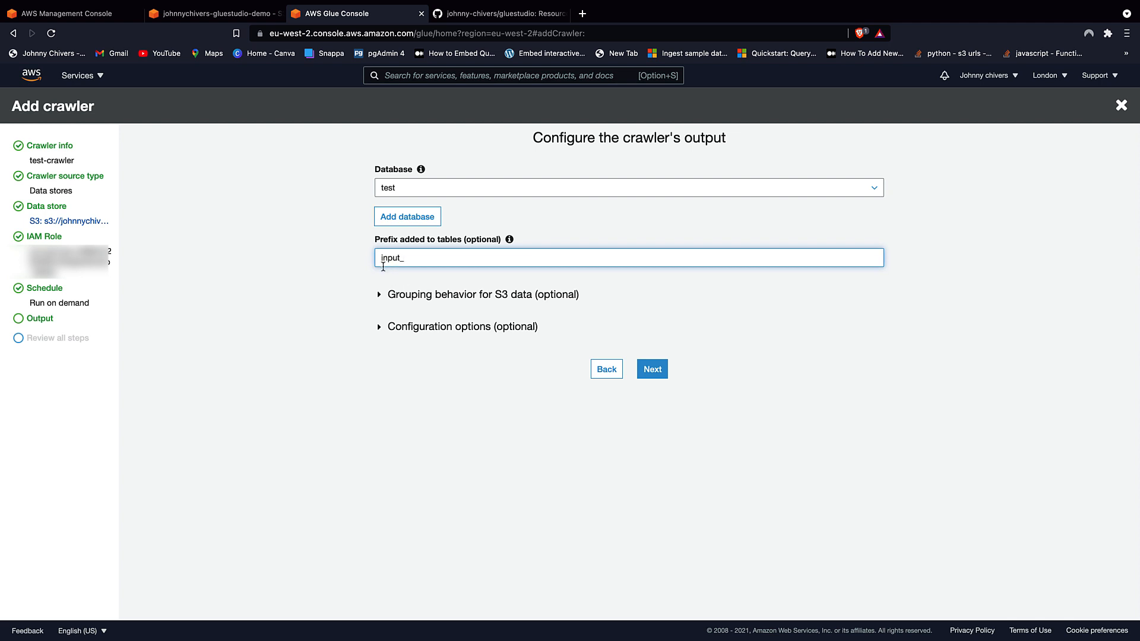
left_click(653, 370)
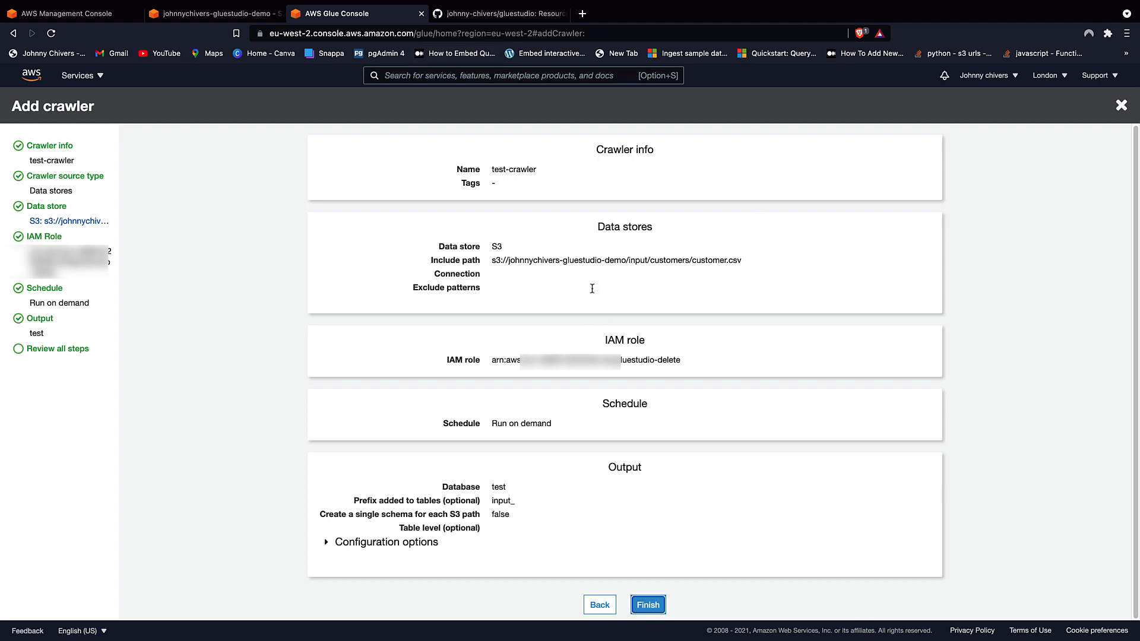
left_click_drag(500, 260, 765, 269)
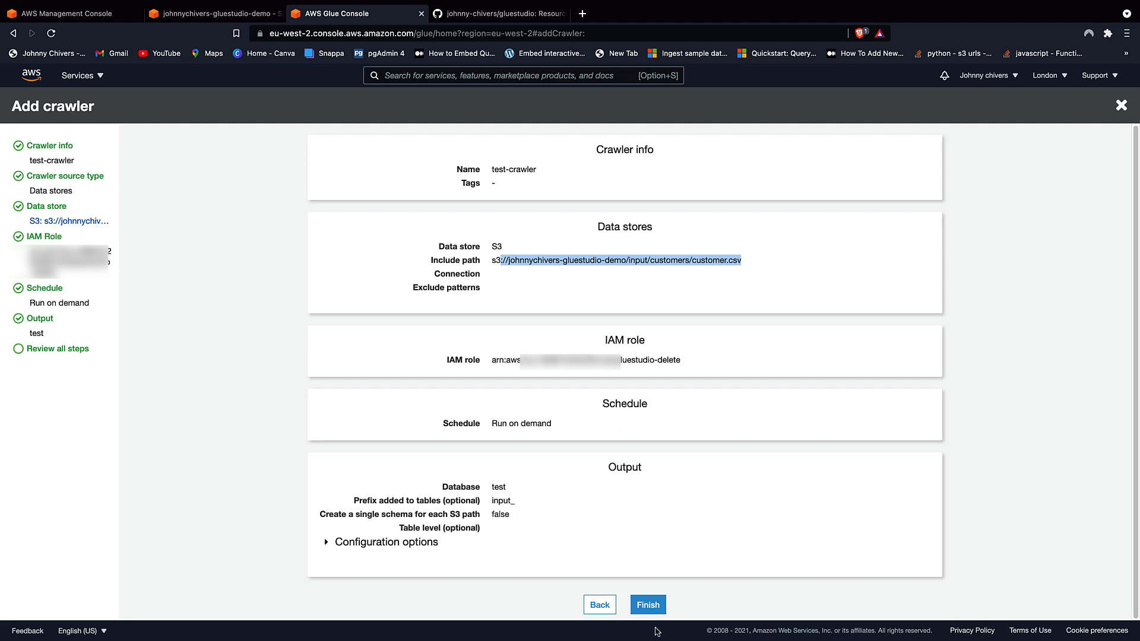
left_click(649, 605)
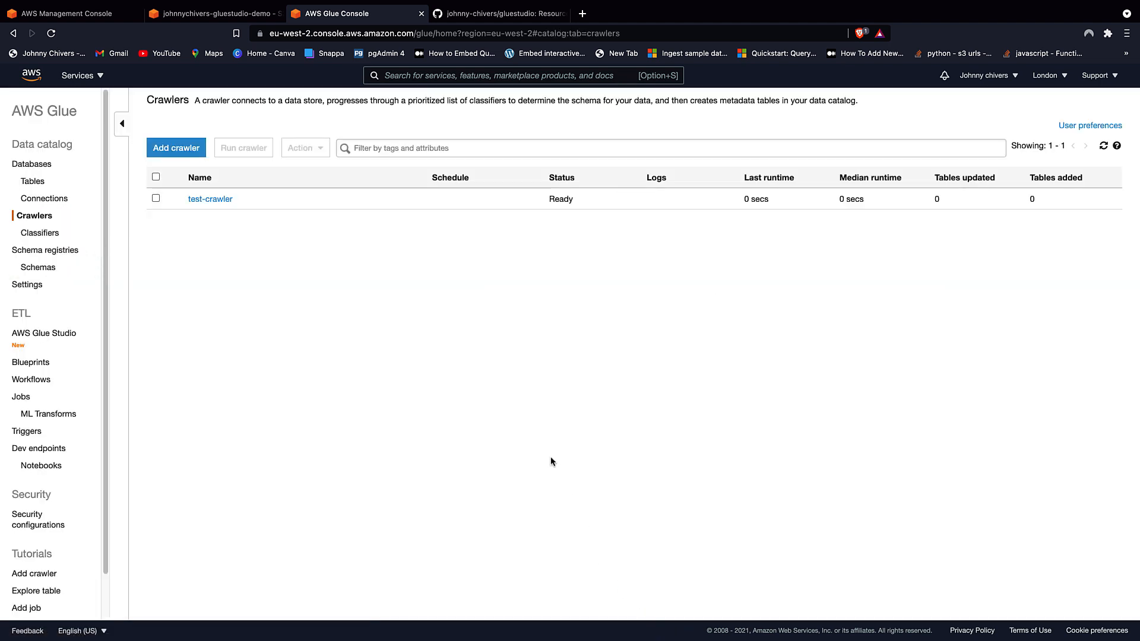
- Run test-crawler and refresh the crawler list to check its status
left_click(156, 198)
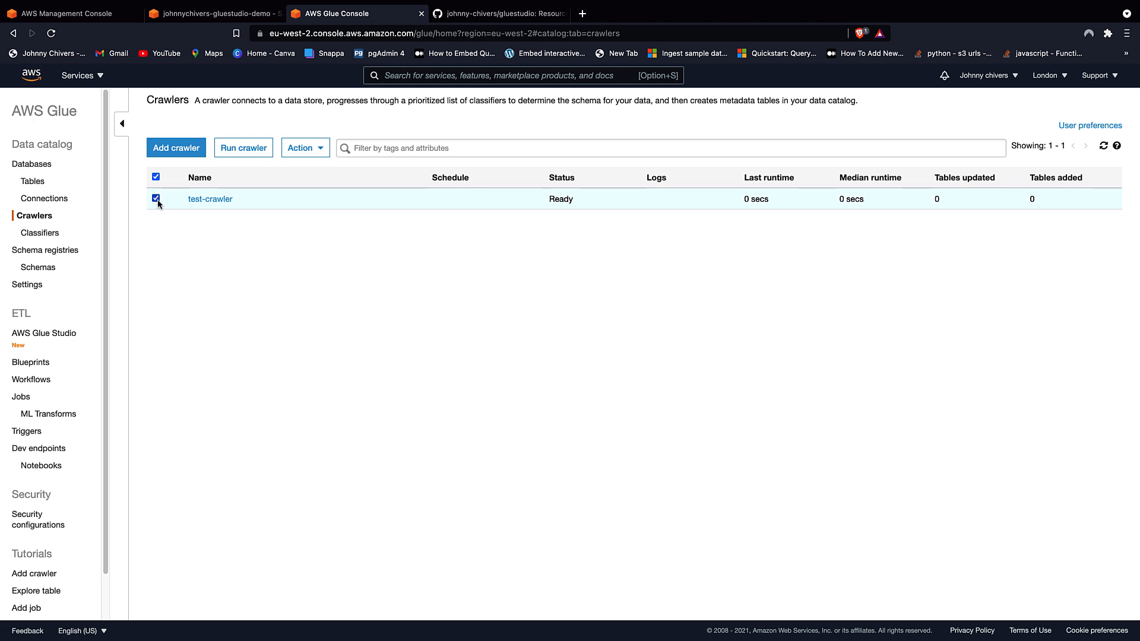
left_click(250, 153)
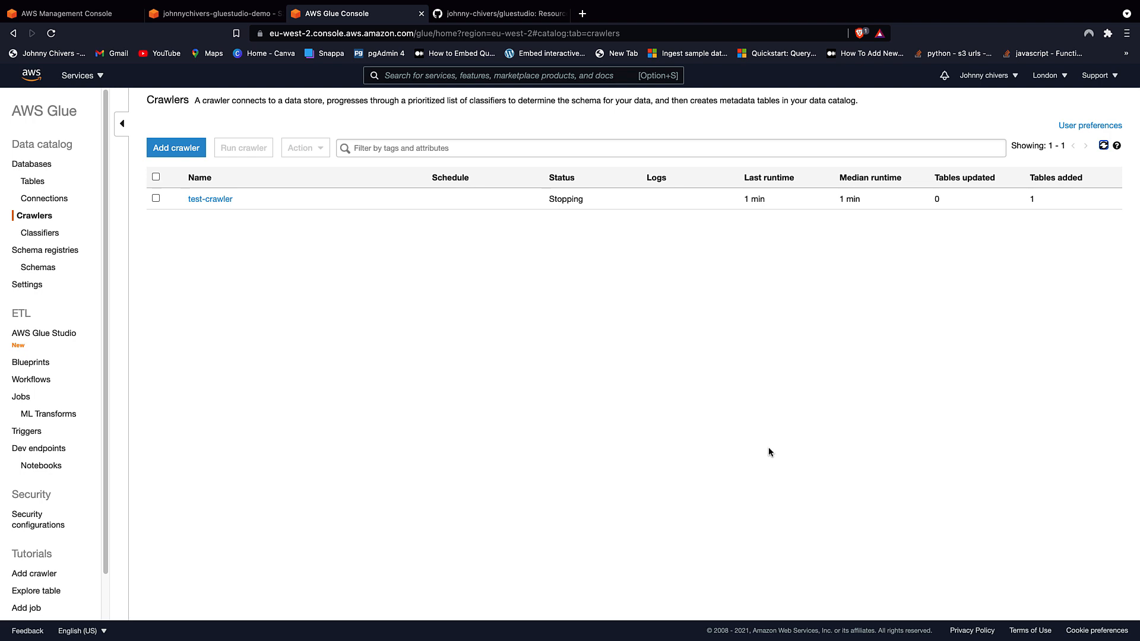
left_click(1105, 147)
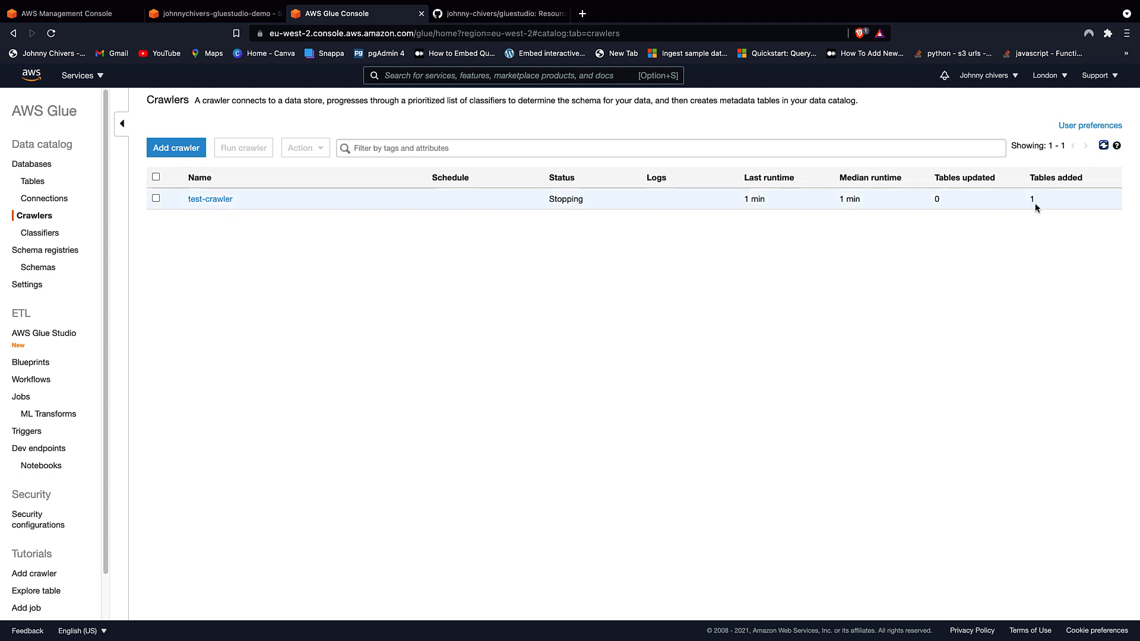
- Open the input_customer_csv table in the test database and examine its properties and column schema
left_click(43, 173)
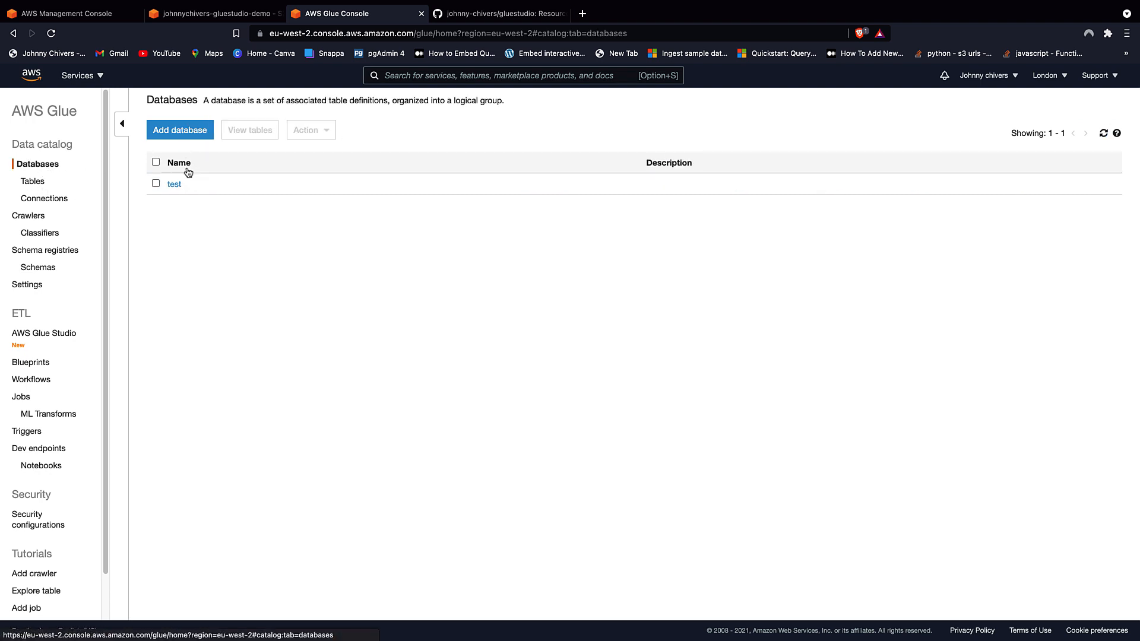
left_click(175, 184)
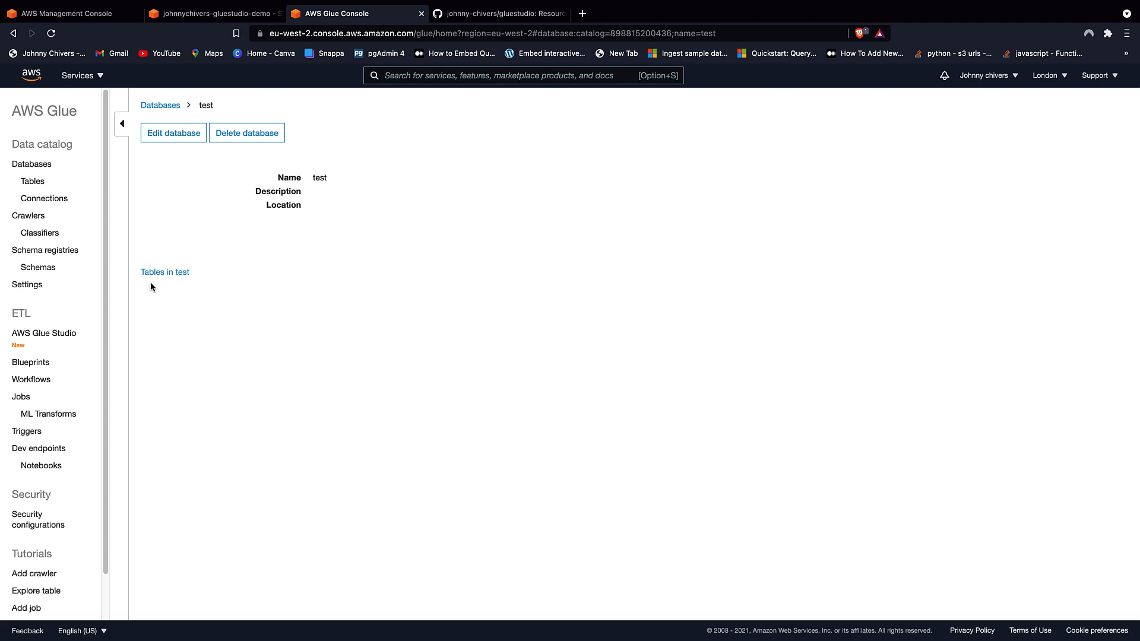
triple_click(137, 272)
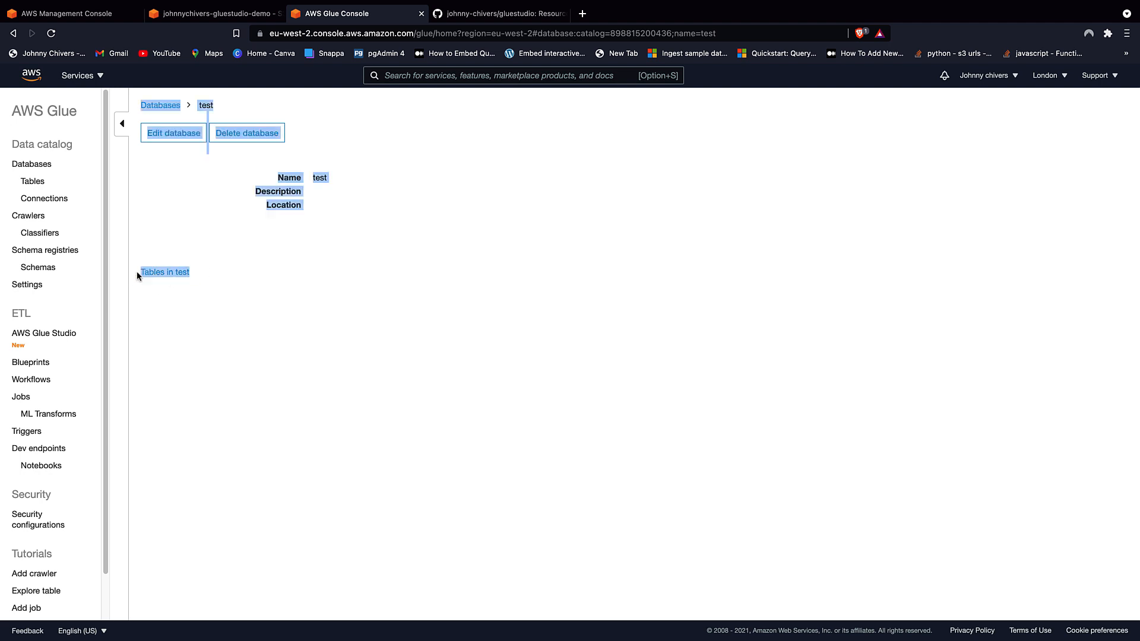
left_click(173, 272)
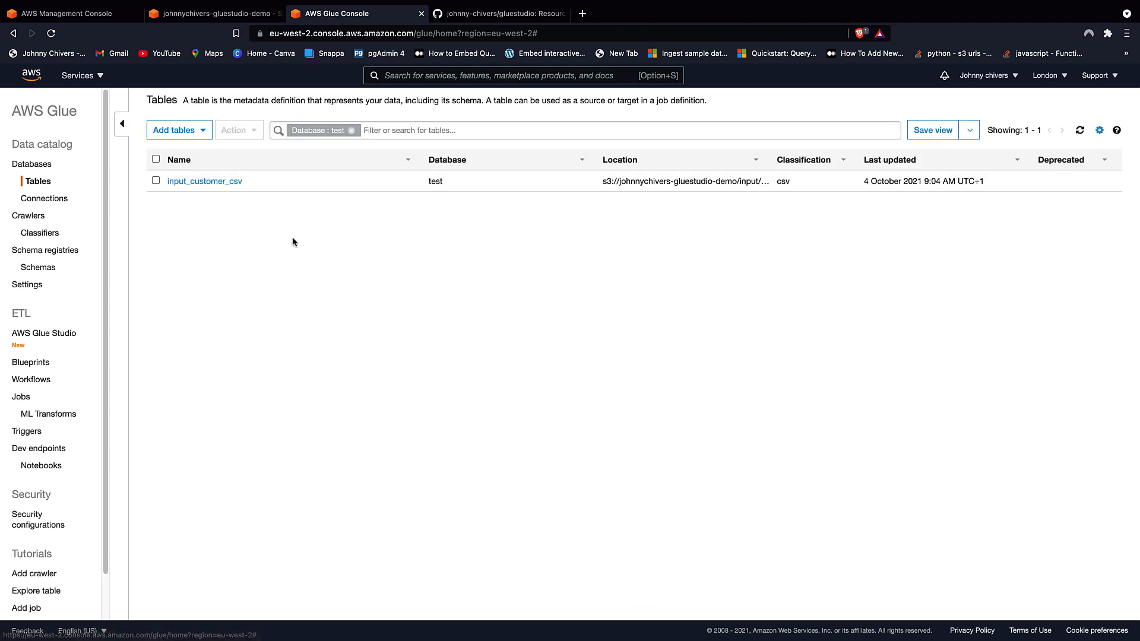
left_click(195, 182)
scroll(496, 313, "down", 5)
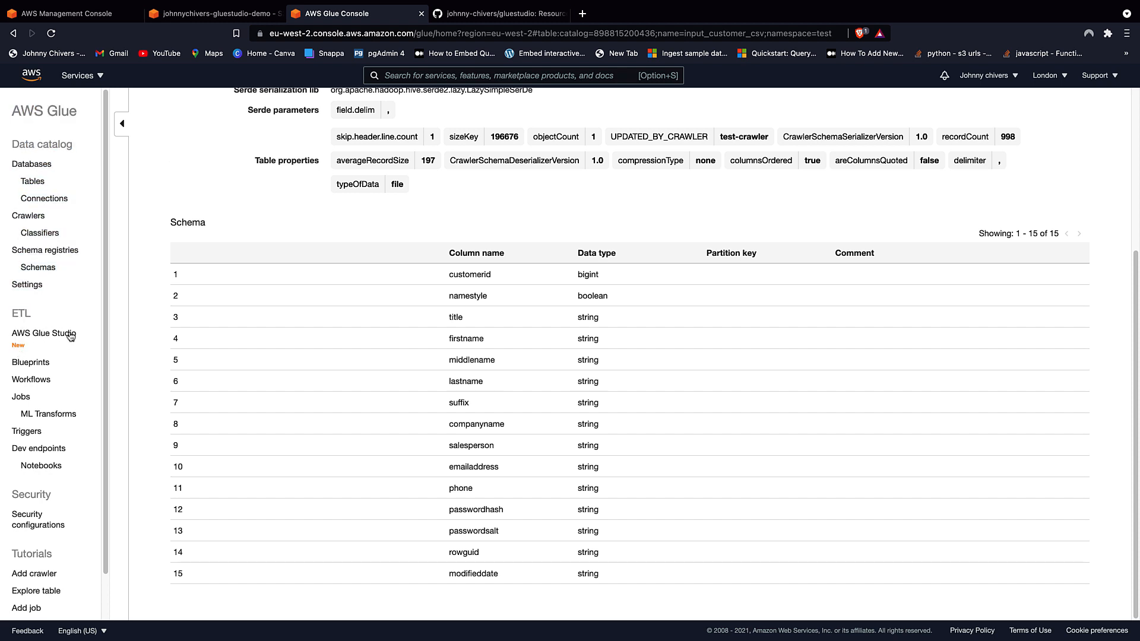
- Open AWS Glue Studio and expand the navigation on its home page
left_click(50, 334)
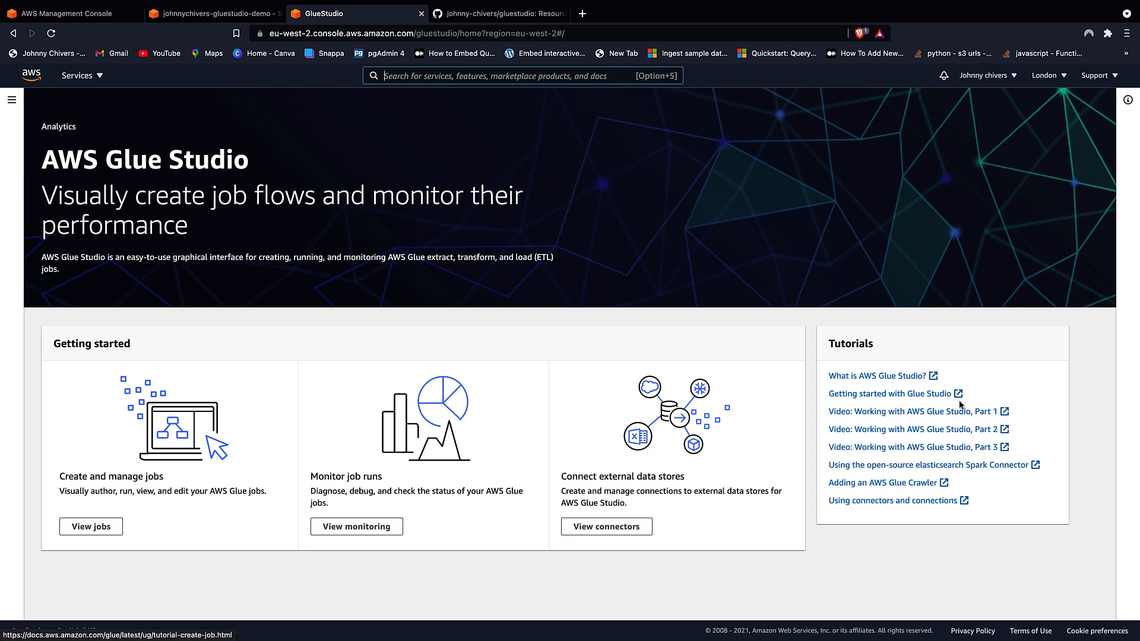
left_click_drag(1019, 413, 874, 413)
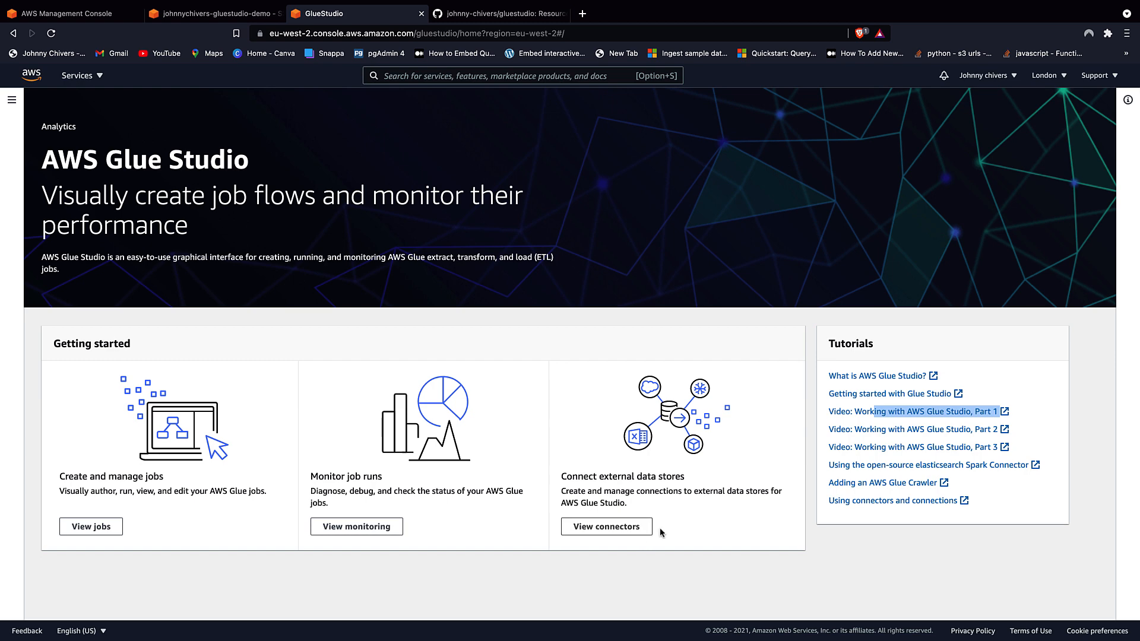
left_click(11, 100)
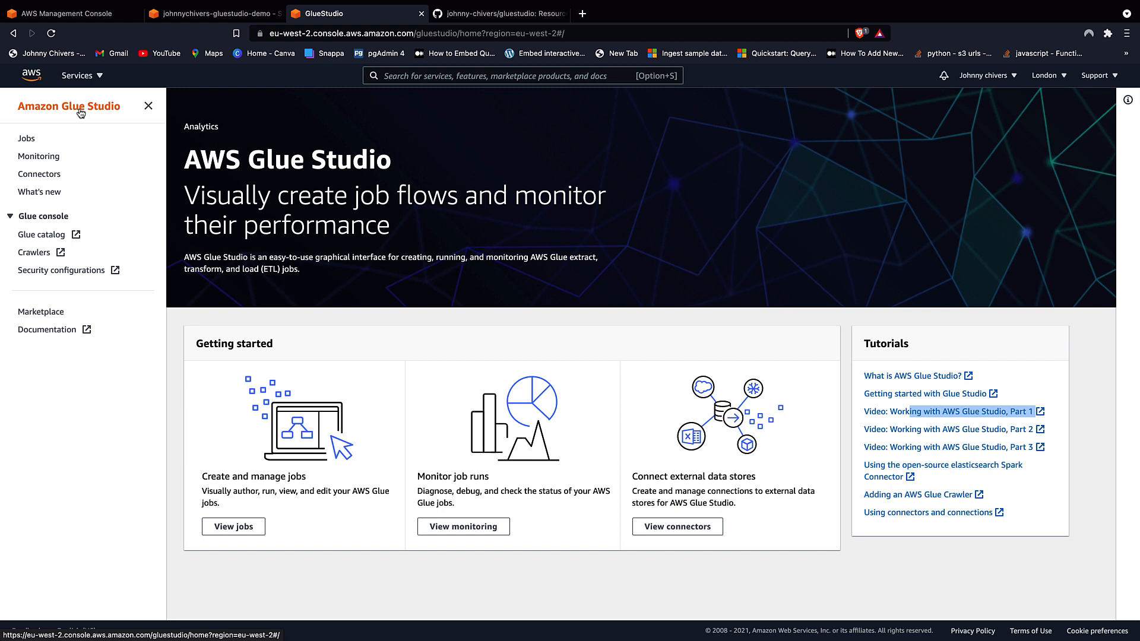
left_click(80, 112)
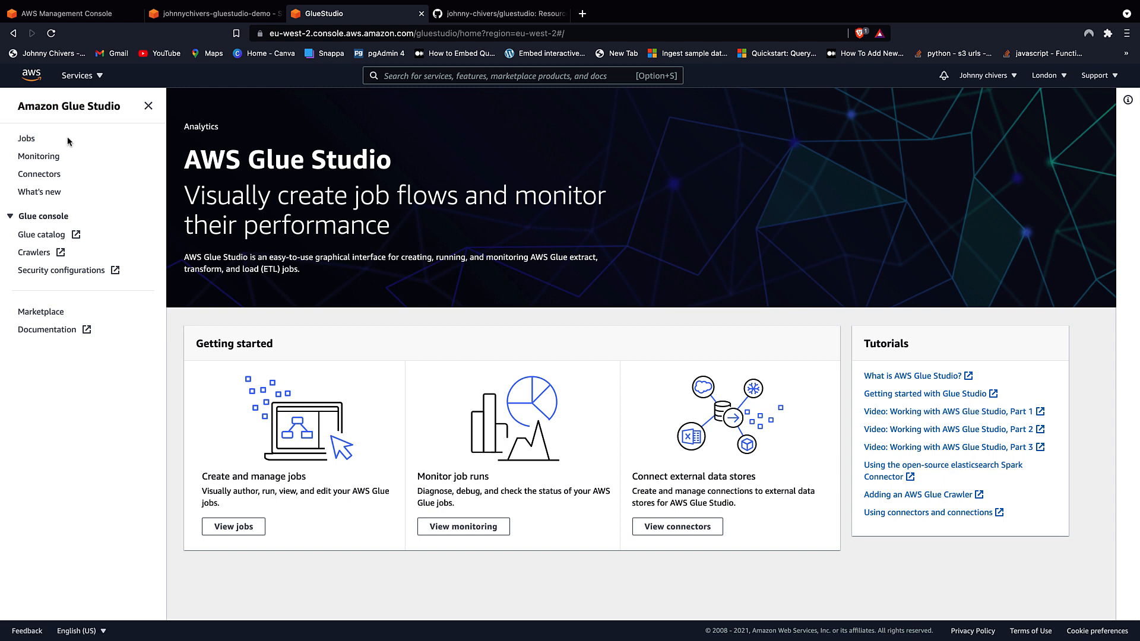
- Open the Connectors page of Glue Studio and examine the marketplace and custom connector options
left_click_drag(64, 138, 18, 140)
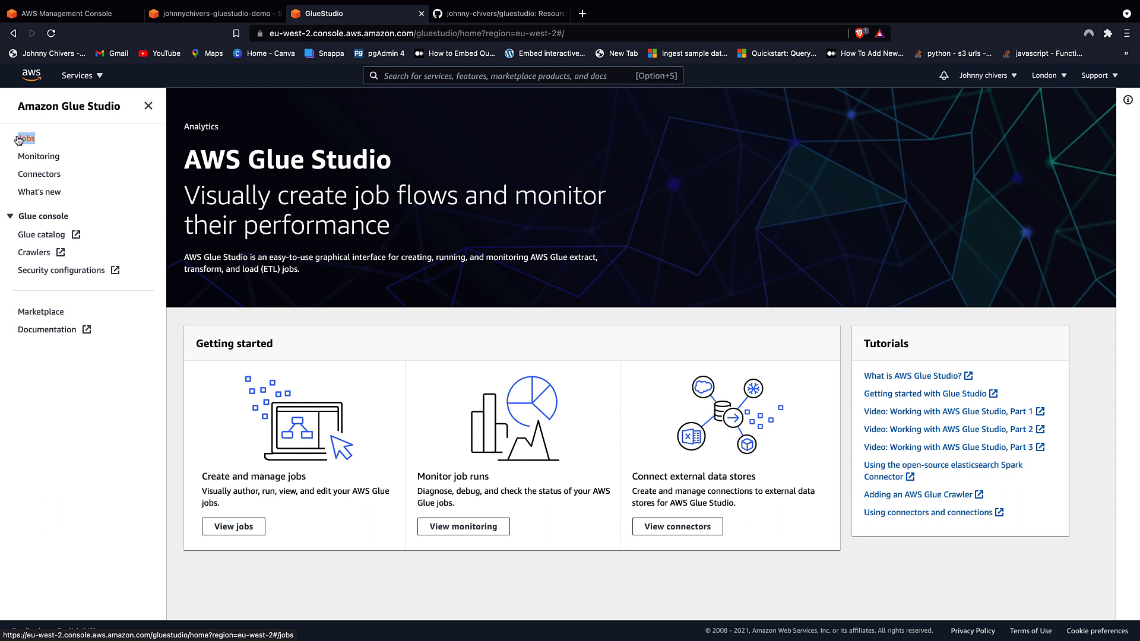
left_click(22, 138)
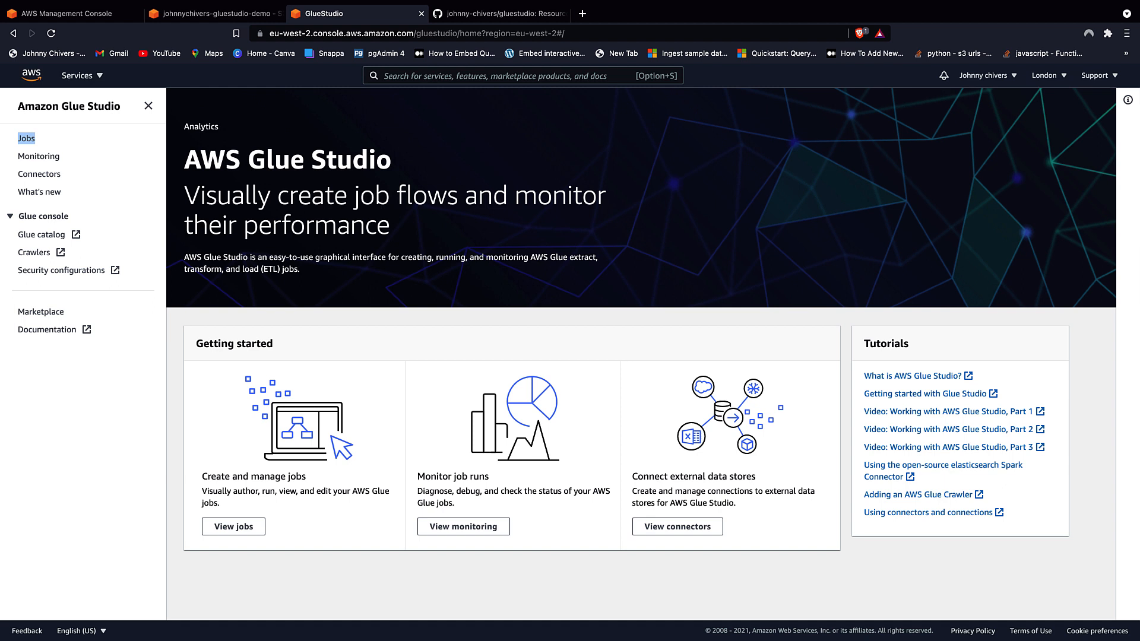
left_click(62, 177)
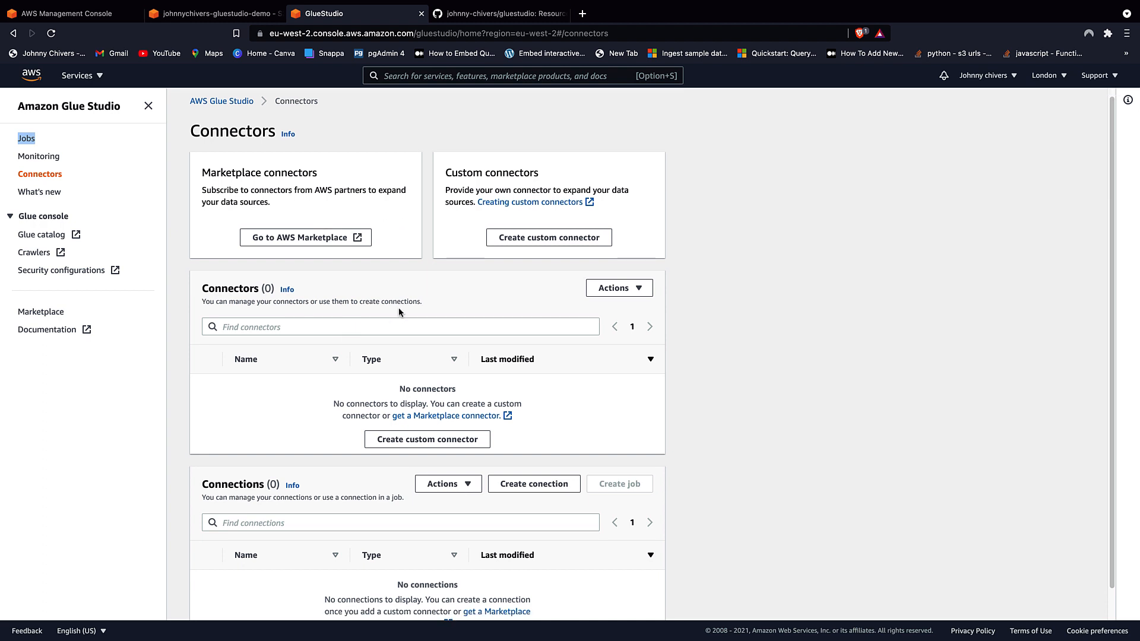
scroll(382, 301, "up", 1)
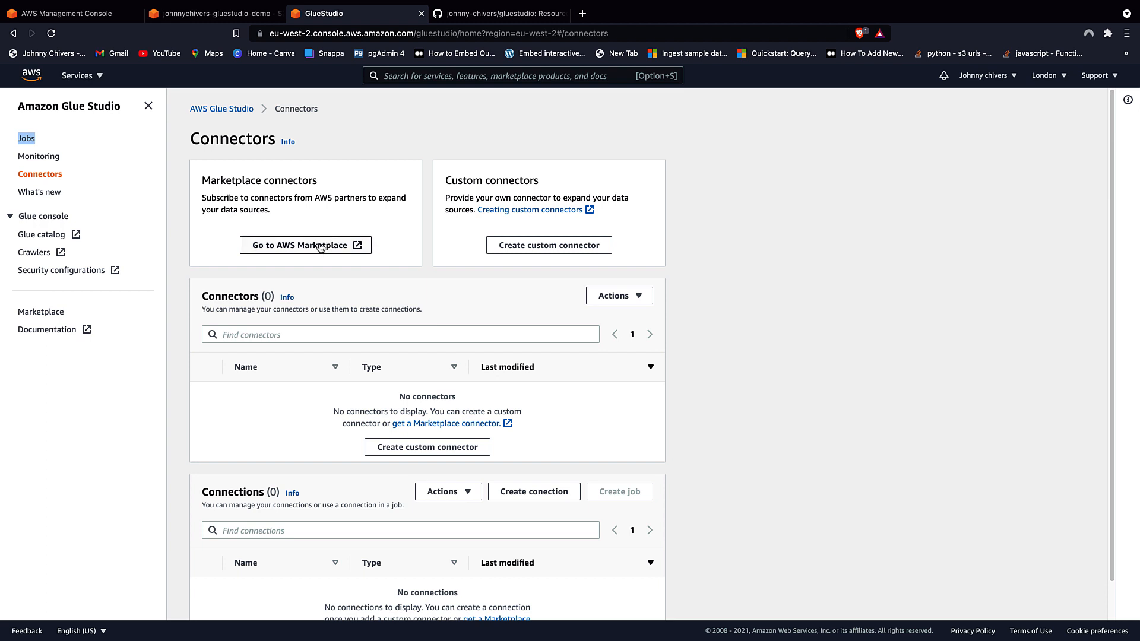
- Create a visual job with a source and target, using Amazon S3 for both, from the Glue Studio Jobs page
left_click(554, 237)
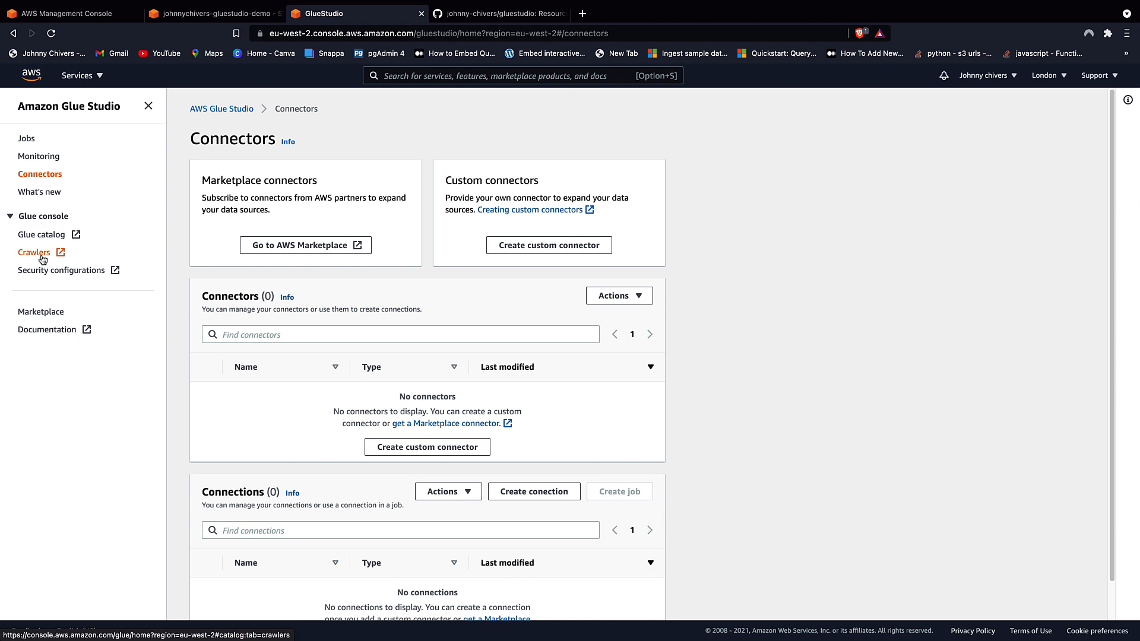
left_click(27, 140)
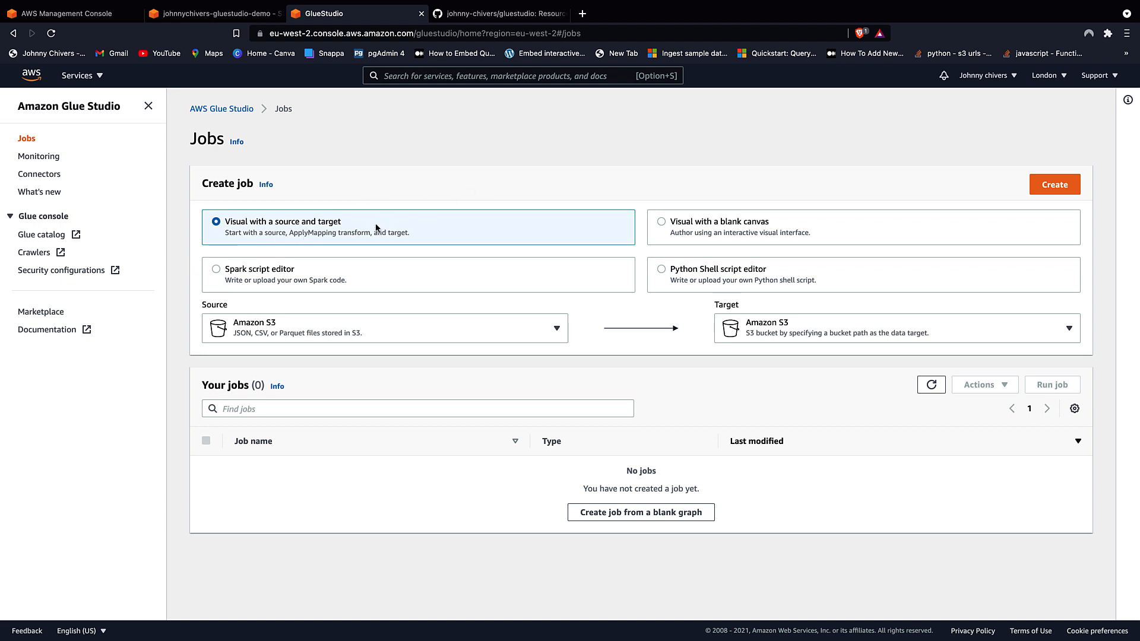
left_click(1063, 194)
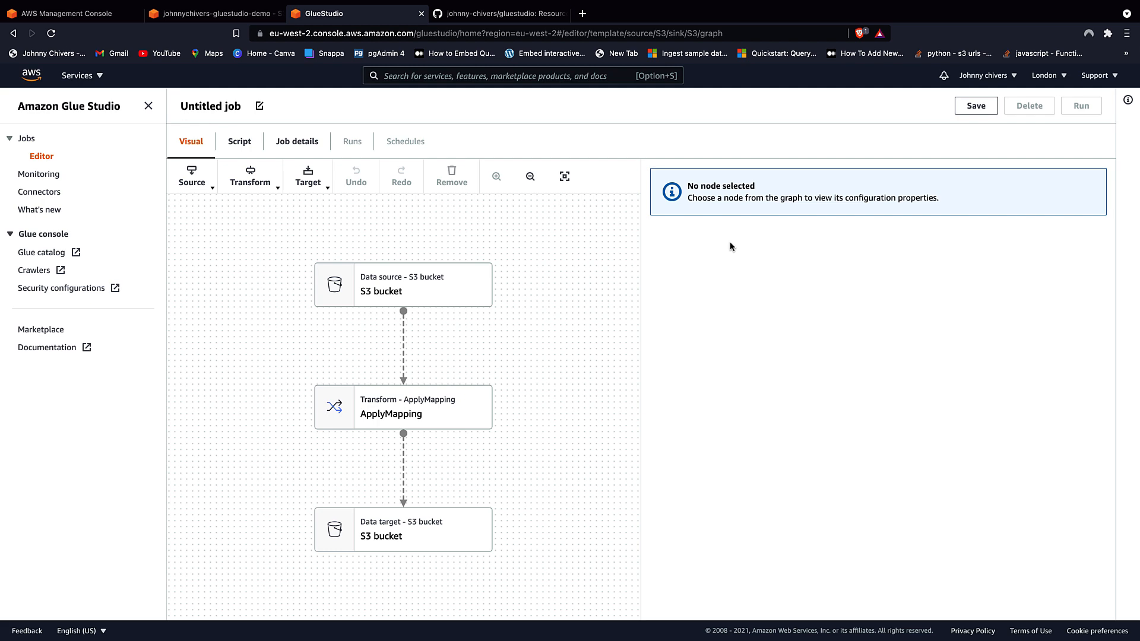
- Rename the untitled job as test
left_click(212, 107)
triple_click(211, 107)
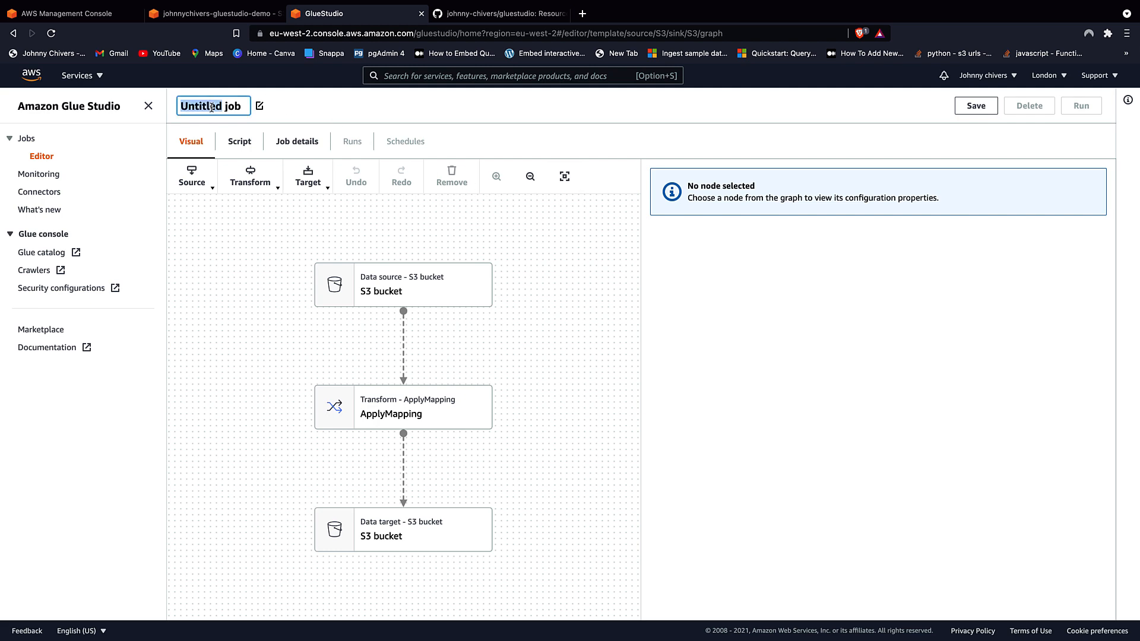
type("test")
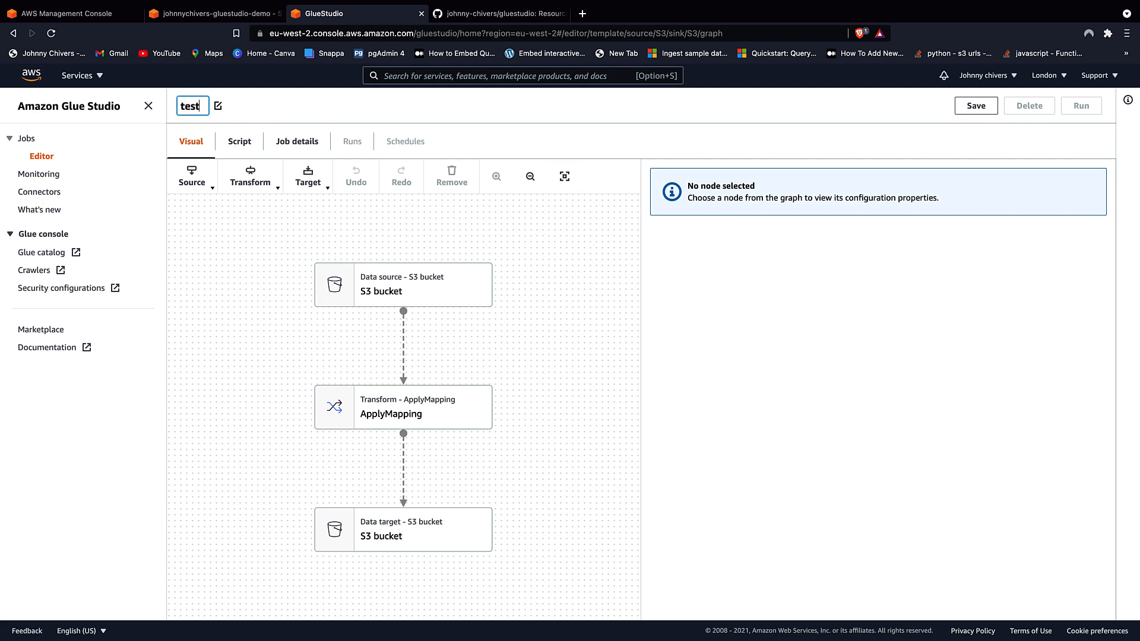
left_click(334, 110)
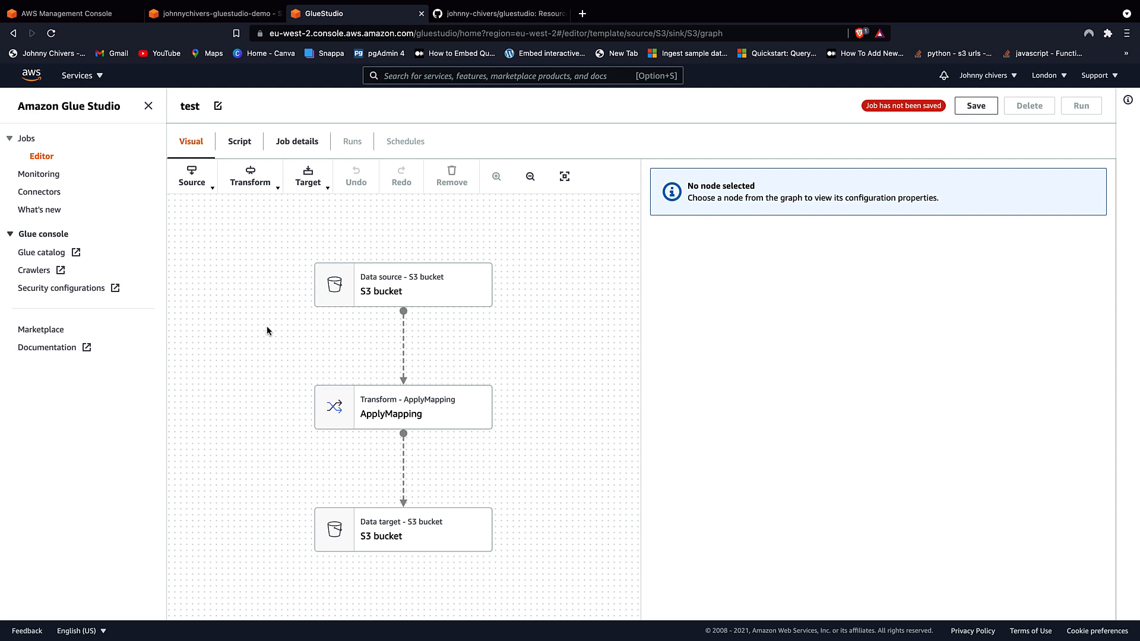
- Examine the job's generated script and its job details, and return to the visual graph
left_click(241, 142)
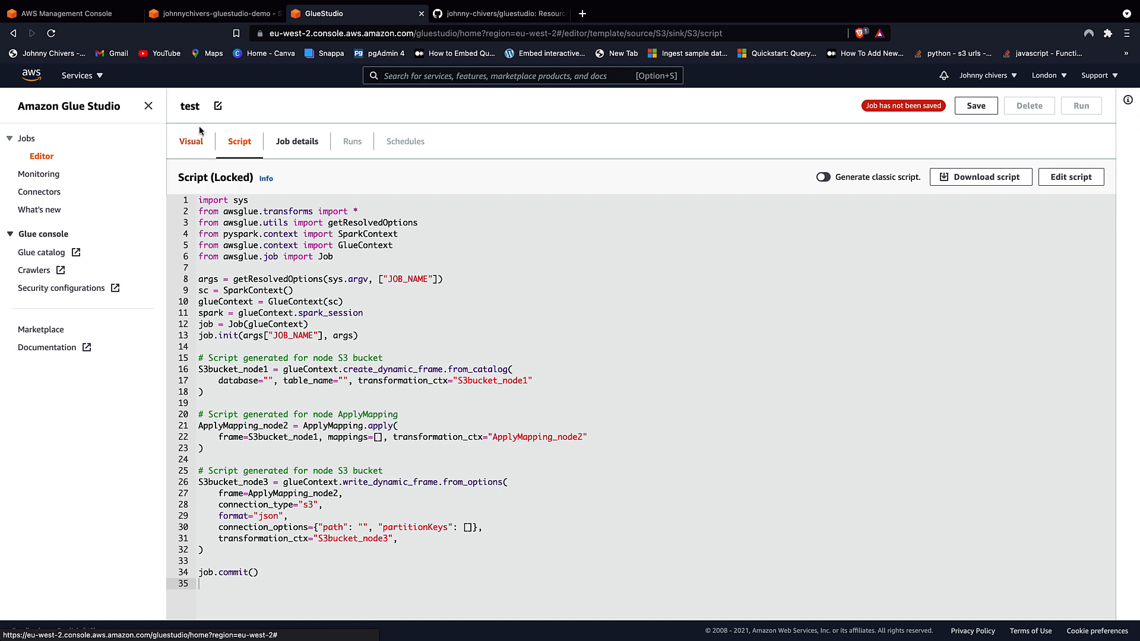
left_click(191, 143)
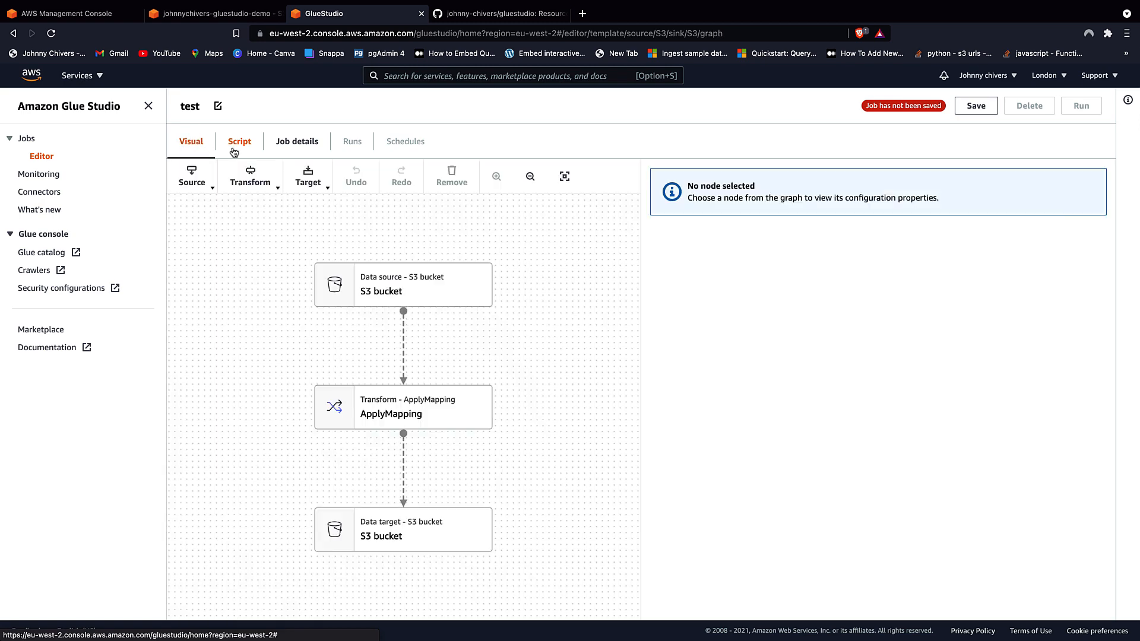
left_click(234, 152)
left_click(288, 152)
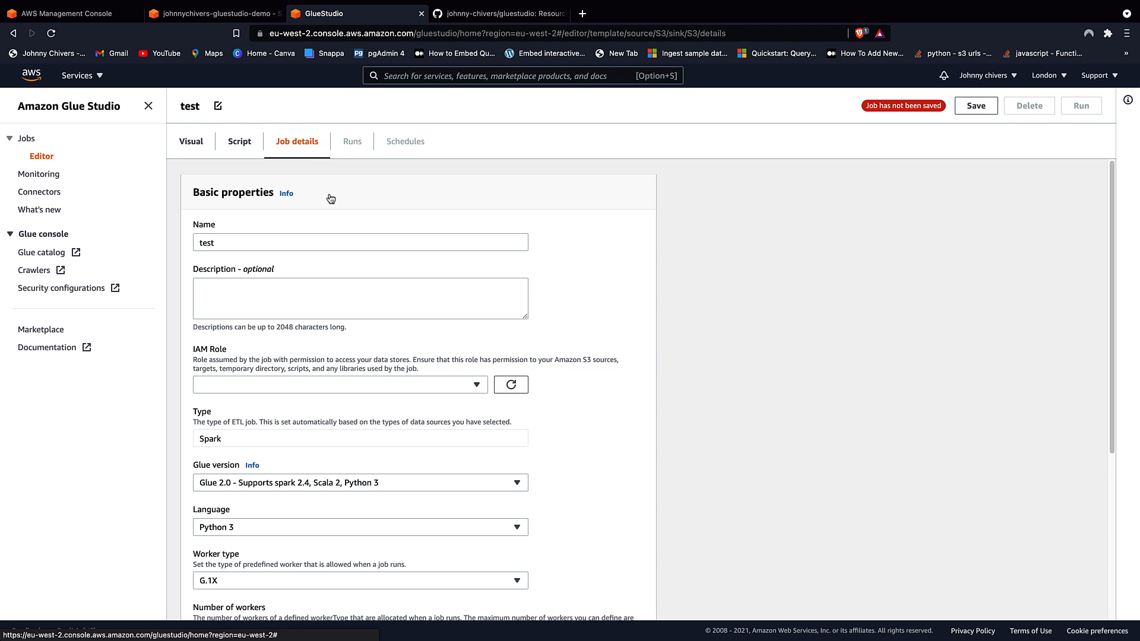
left_click(199, 146)
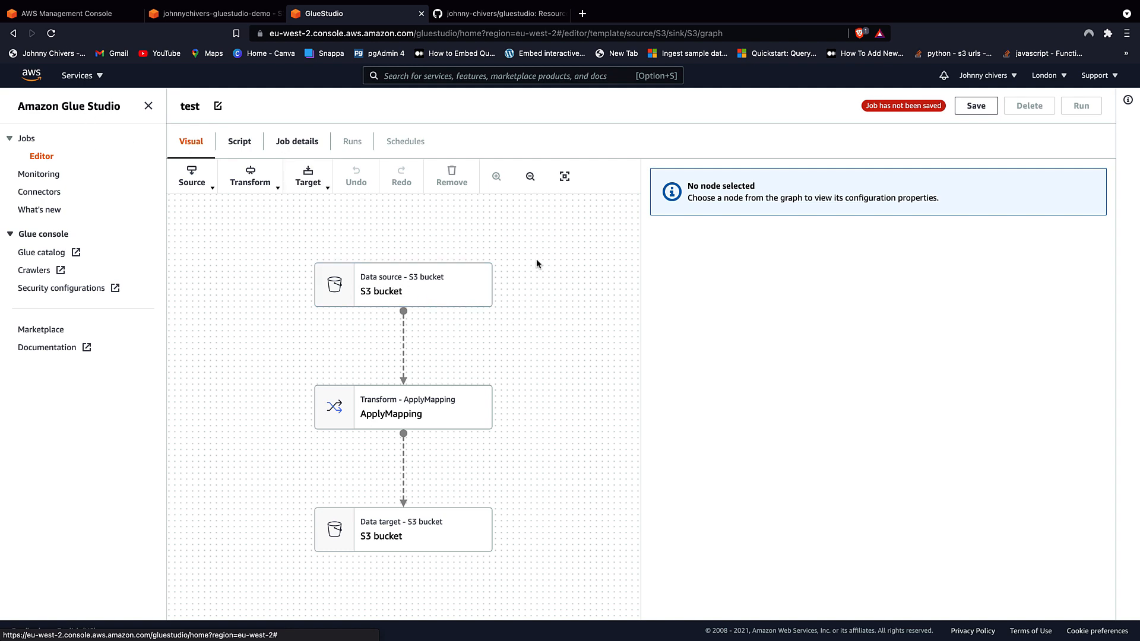
- Examine the configuration properties of the S3 source, ApplyMapping and S3 target nodes in the job graph
left_click(436, 300)
left_click(456, 409)
left_click(469, 535)
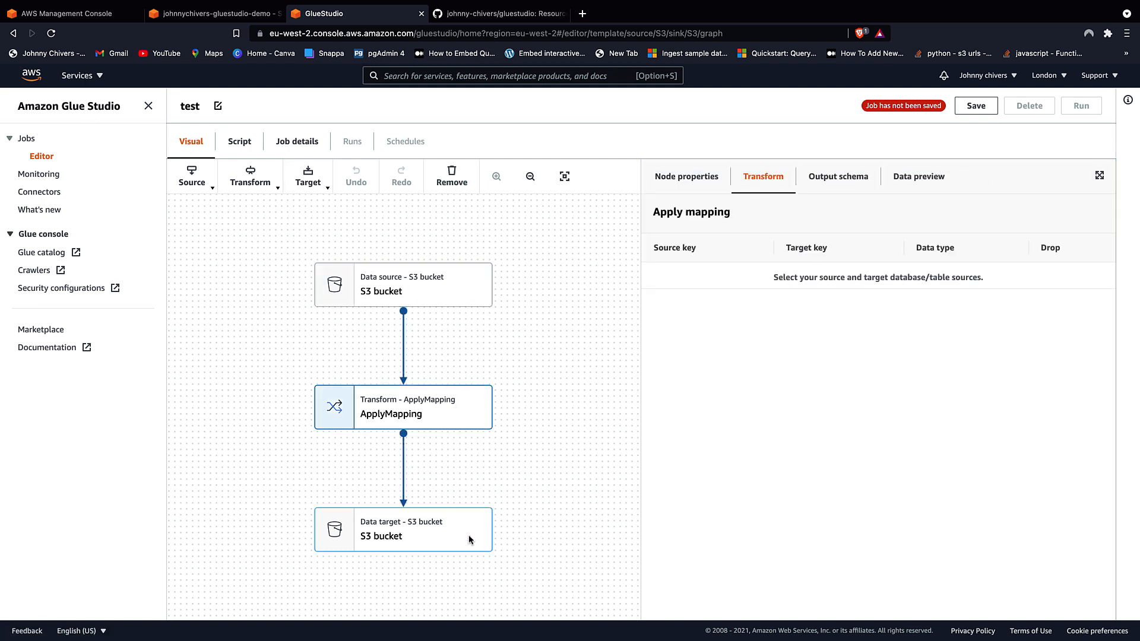
left_click(441, 283)
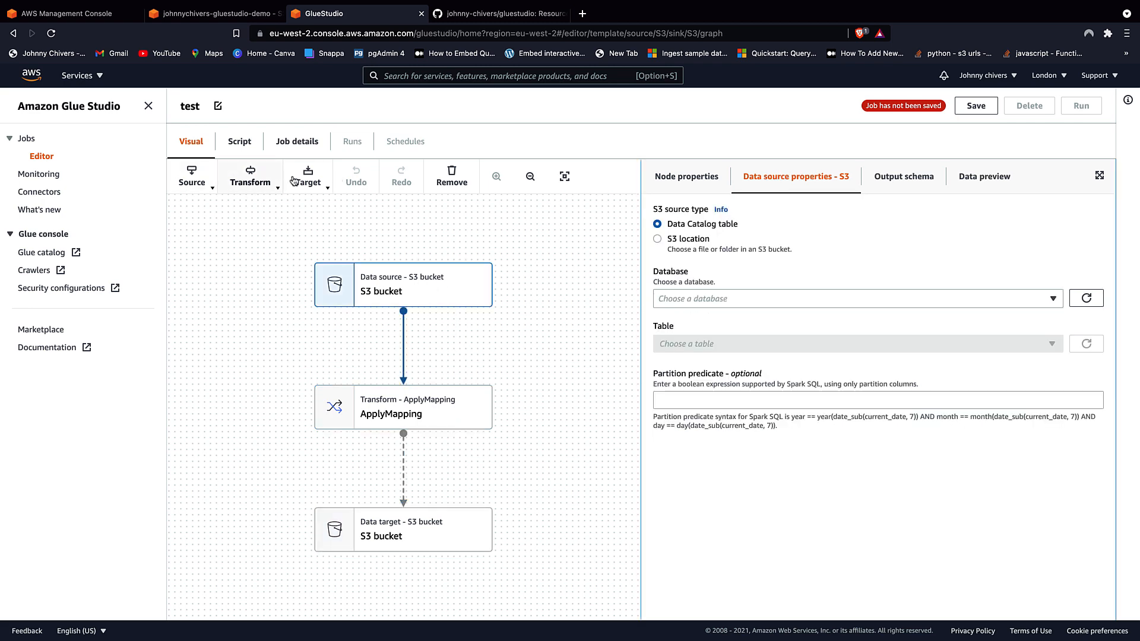
left_click(434, 294)
left_click(447, 410)
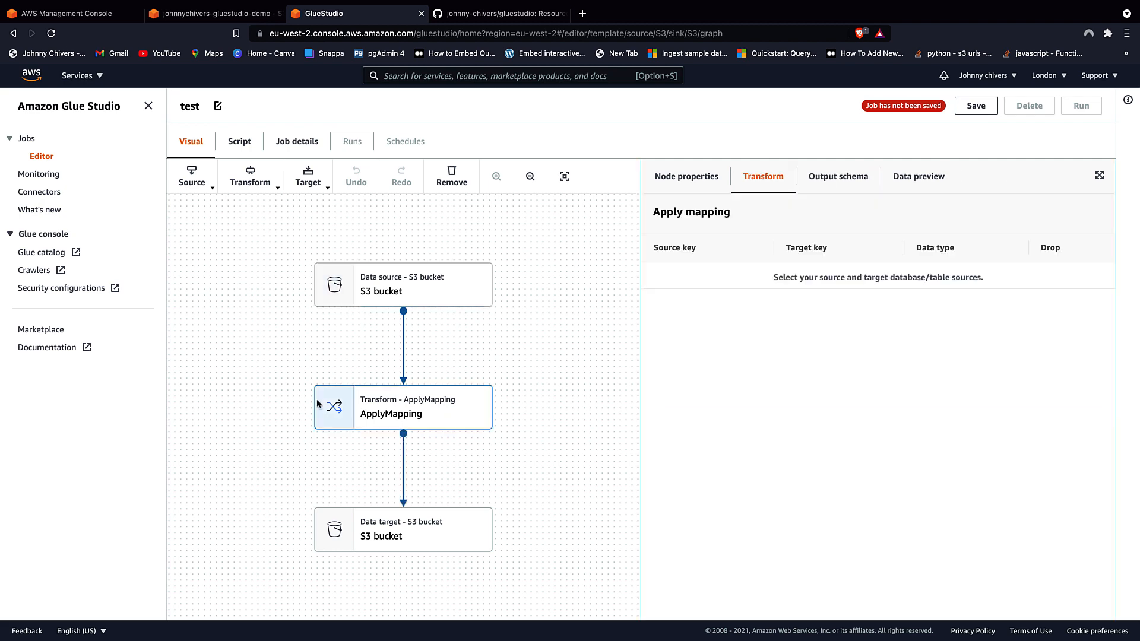
left_click(459, 525)
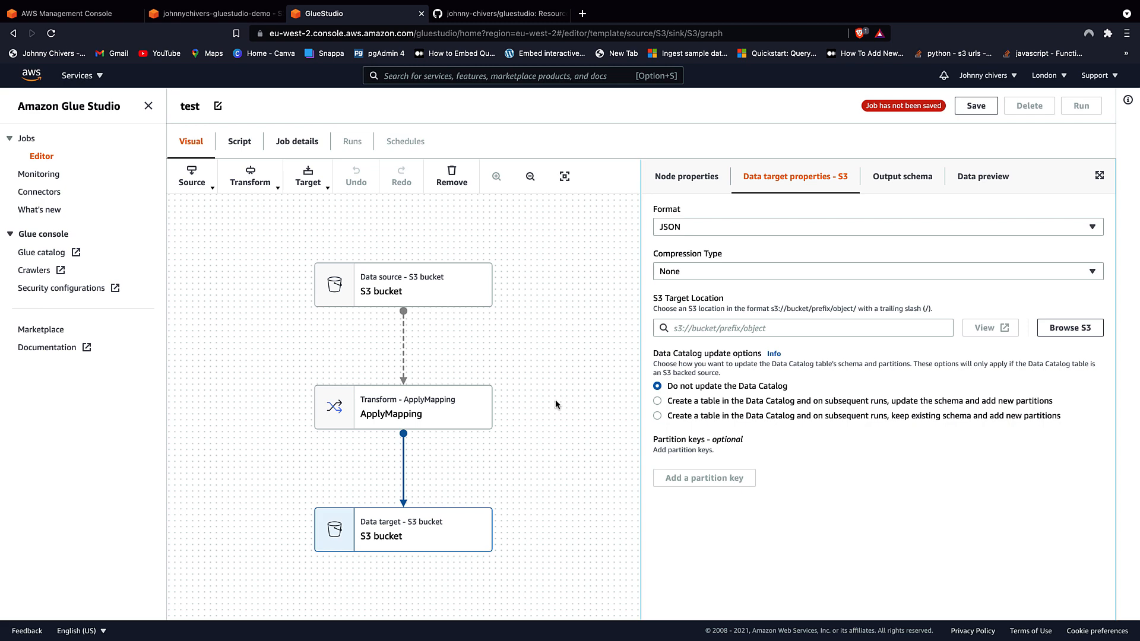
- Set the S3 source node to read the input_customer_csv Data Catalog table from the test database
left_click(436, 300)
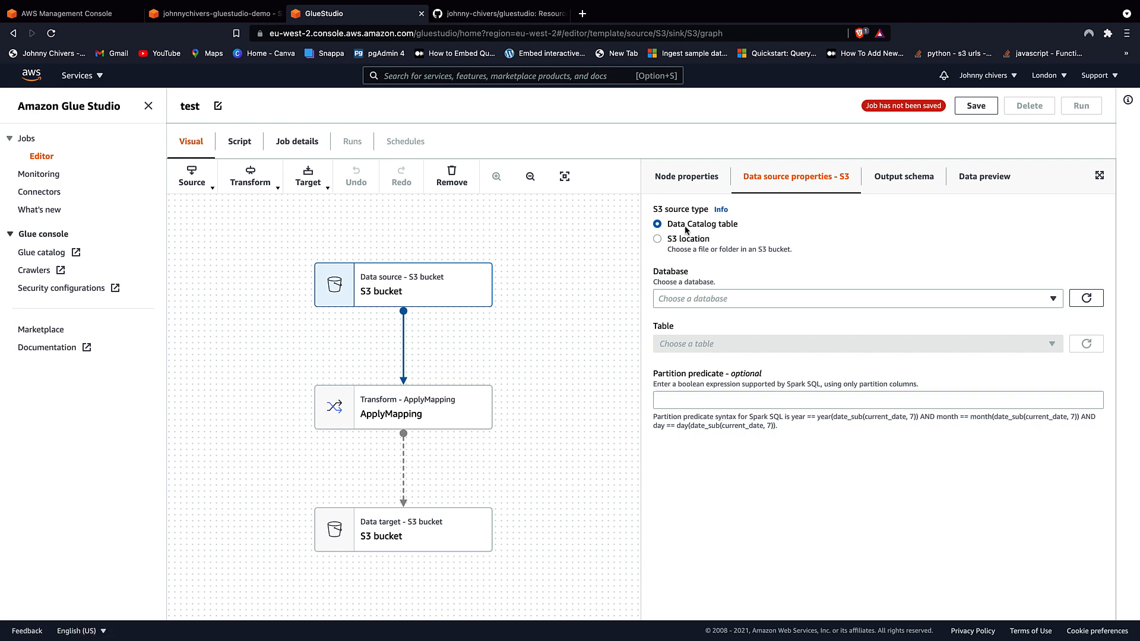
left_click(745, 303)
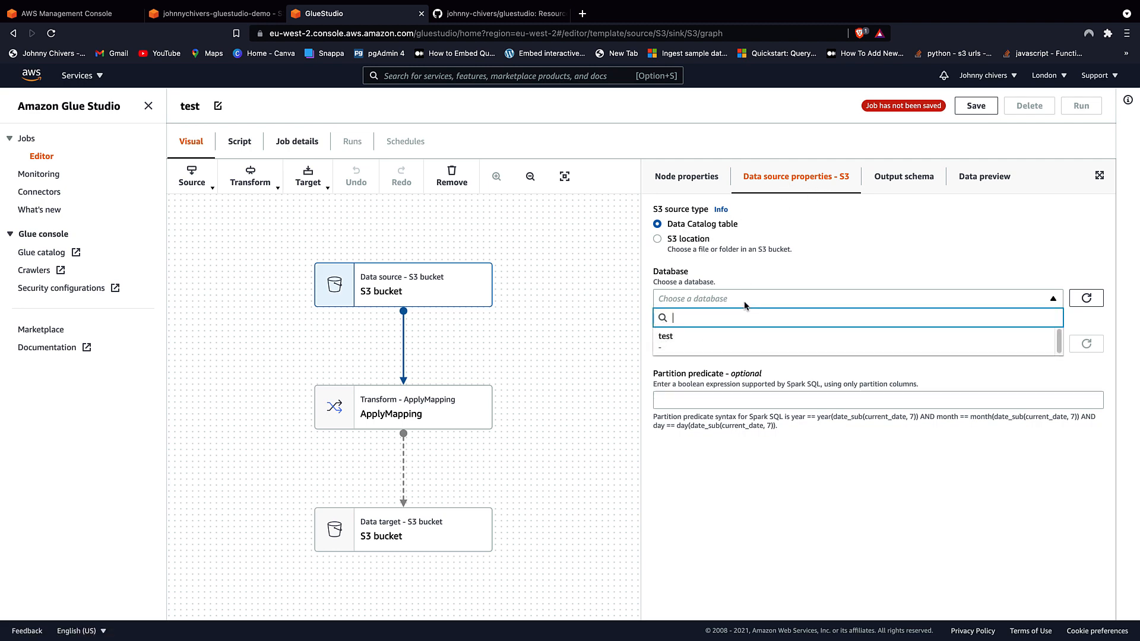
left_click(669, 337)
left_click(717, 346)
left_click(702, 379)
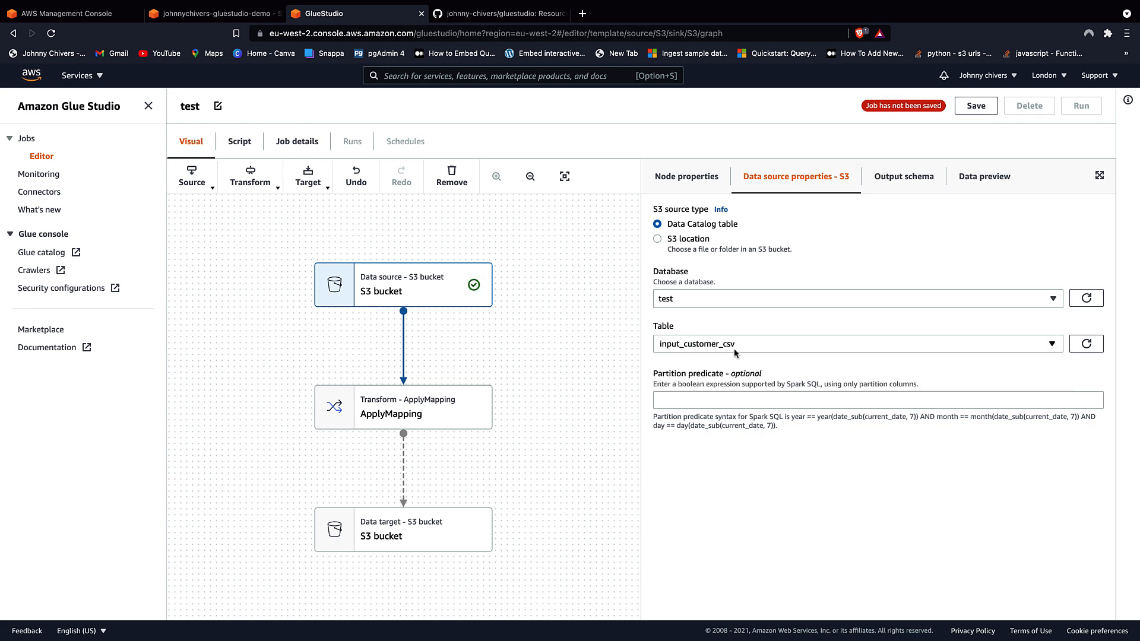
- Examine the source node's output schema and data preview options, and return to its data source properties
left_click(895, 177)
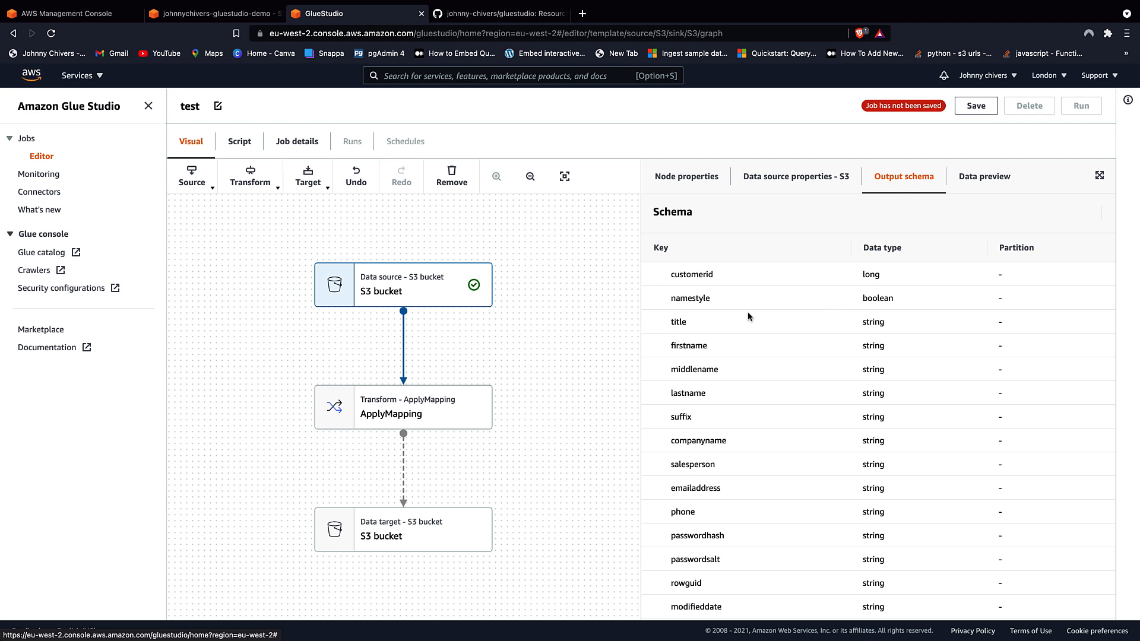
left_click_drag(654, 275, 1017, 602)
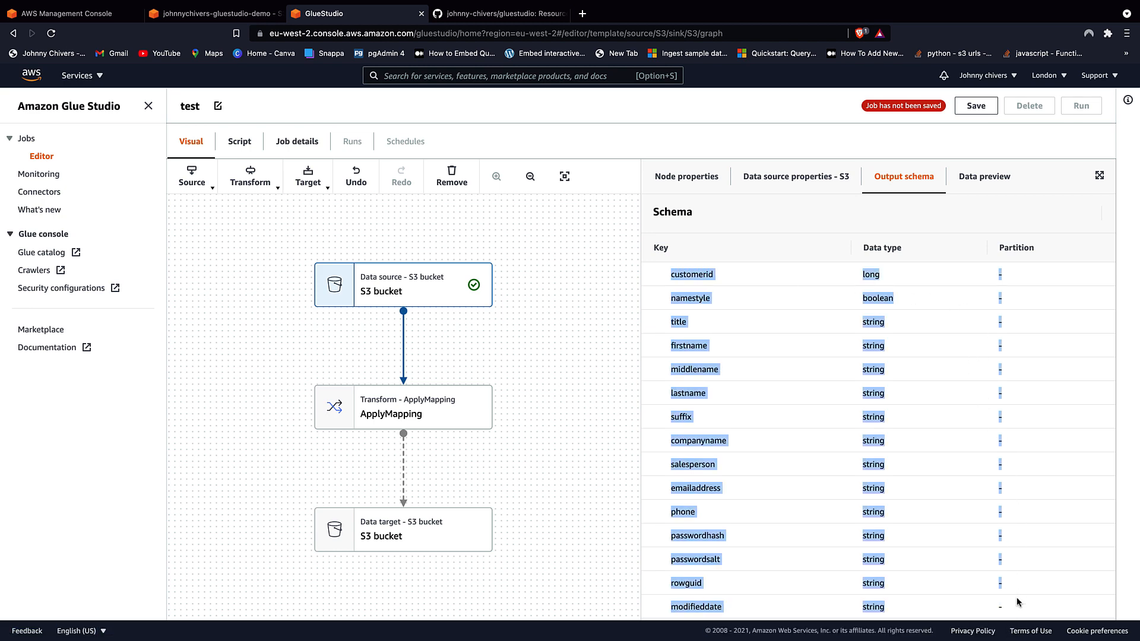
left_click(986, 177)
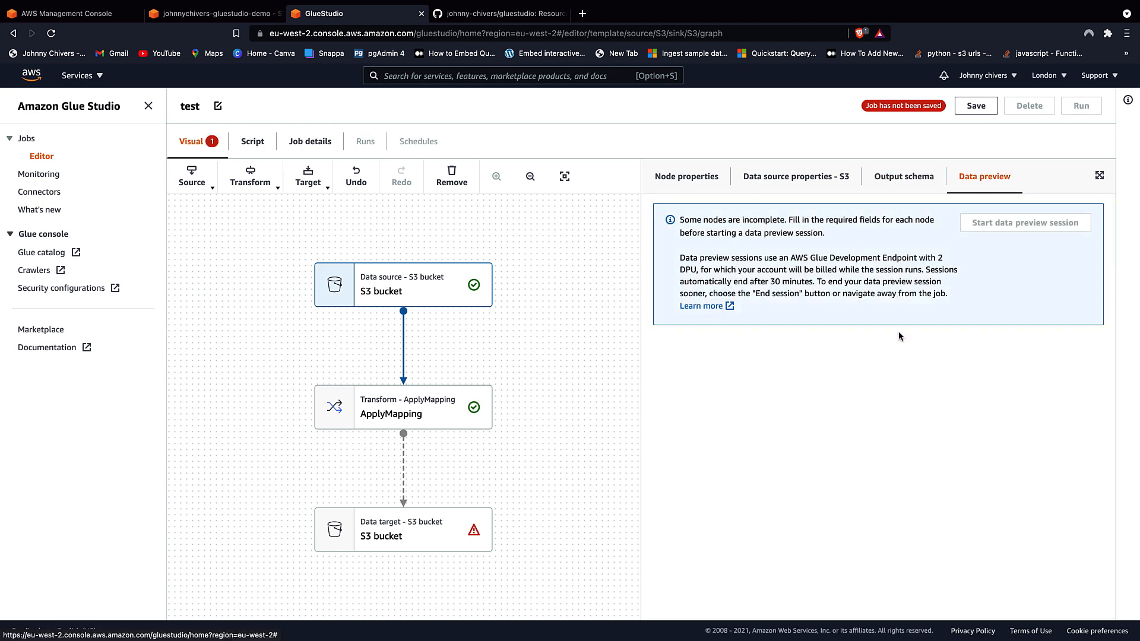
left_click(897, 176)
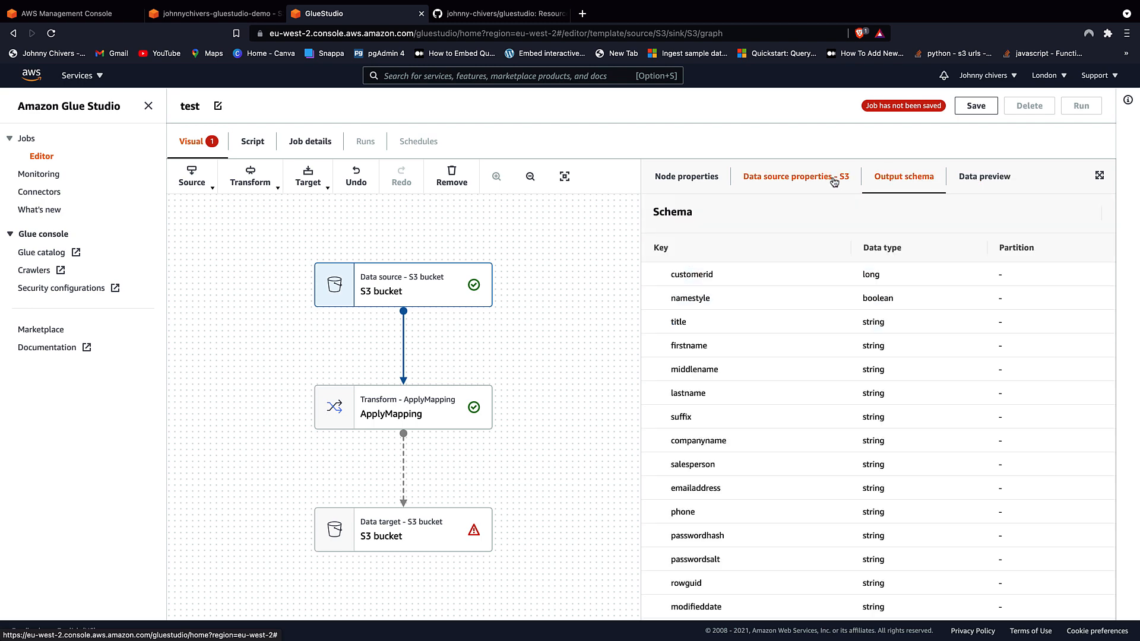
left_click(809, 184)
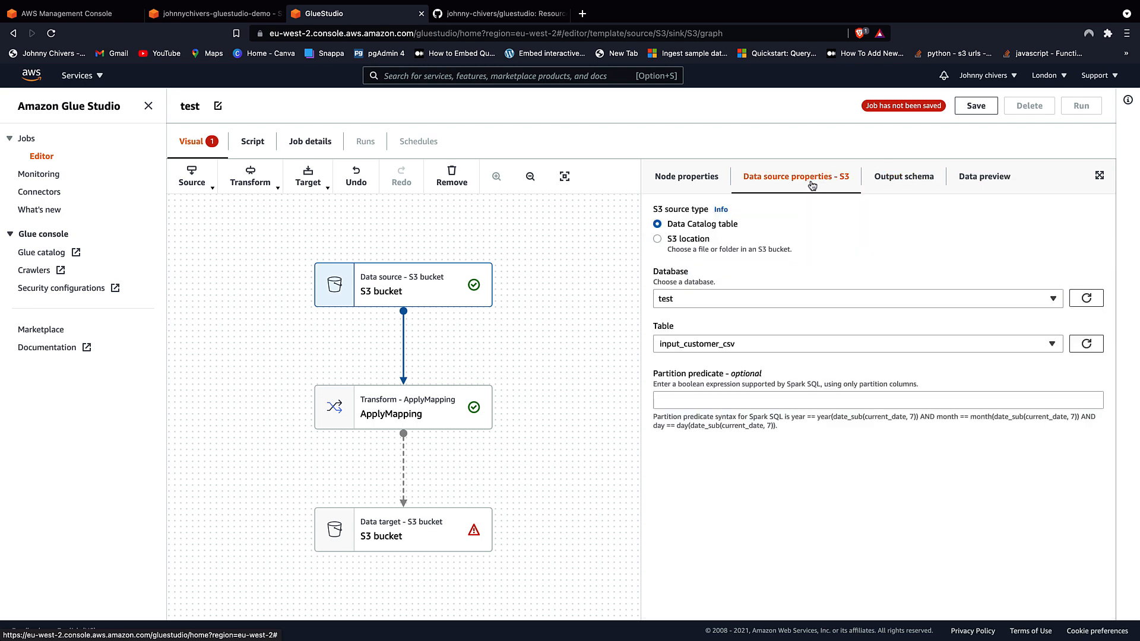
- Rename the S3 source node as source data
left_click(720, 186)
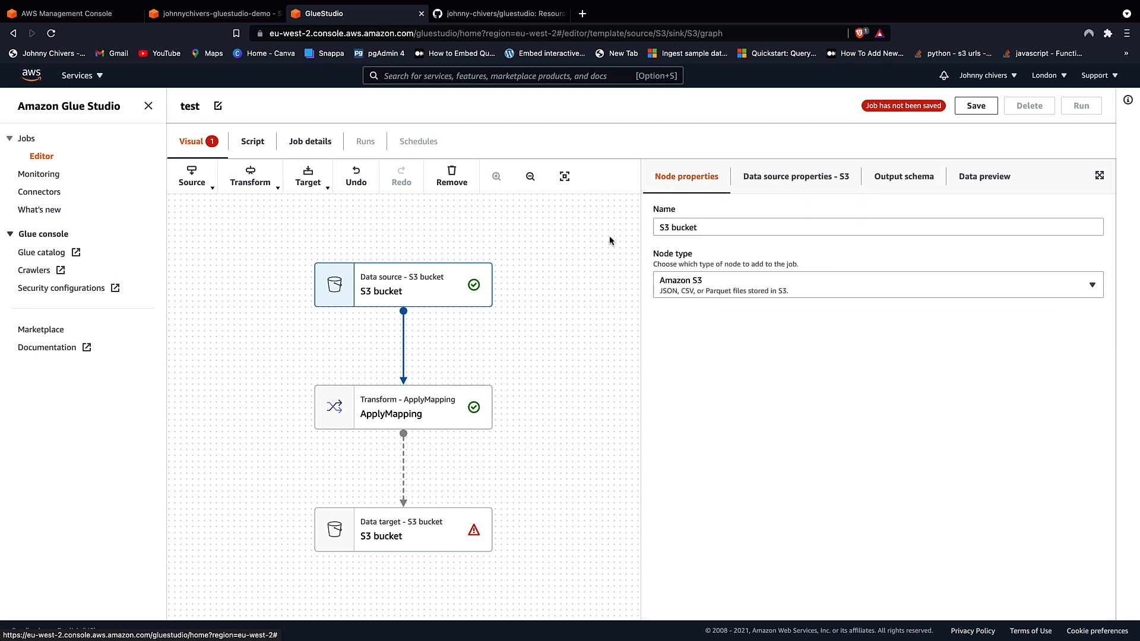
left_click(751, 226)
key("ctrl+a")
type("source dat")
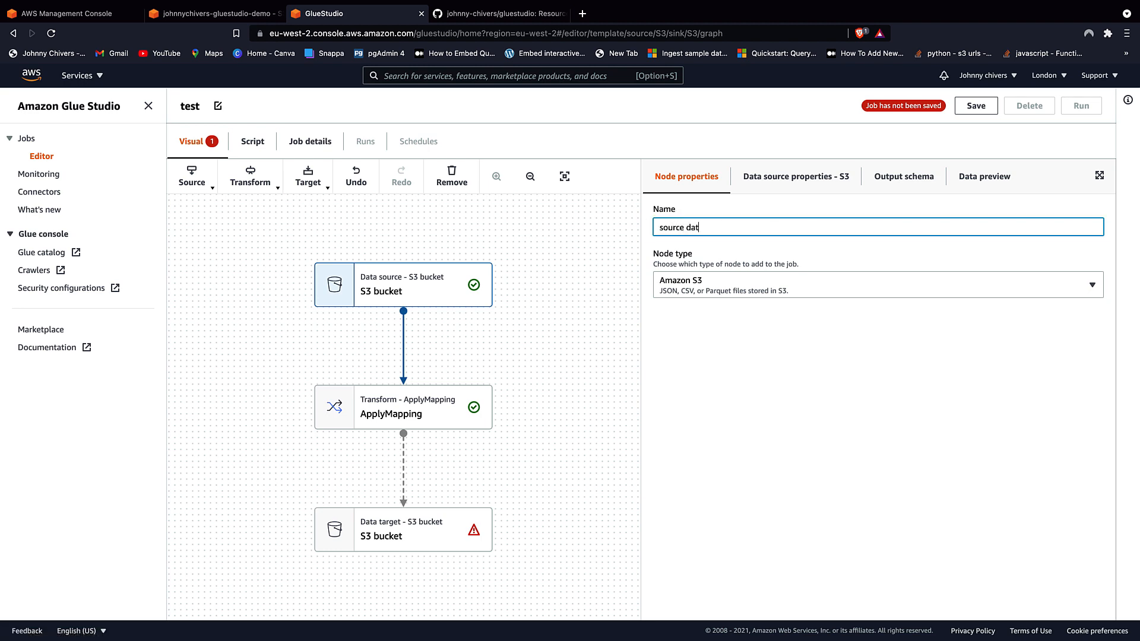
left_click(618, 327)
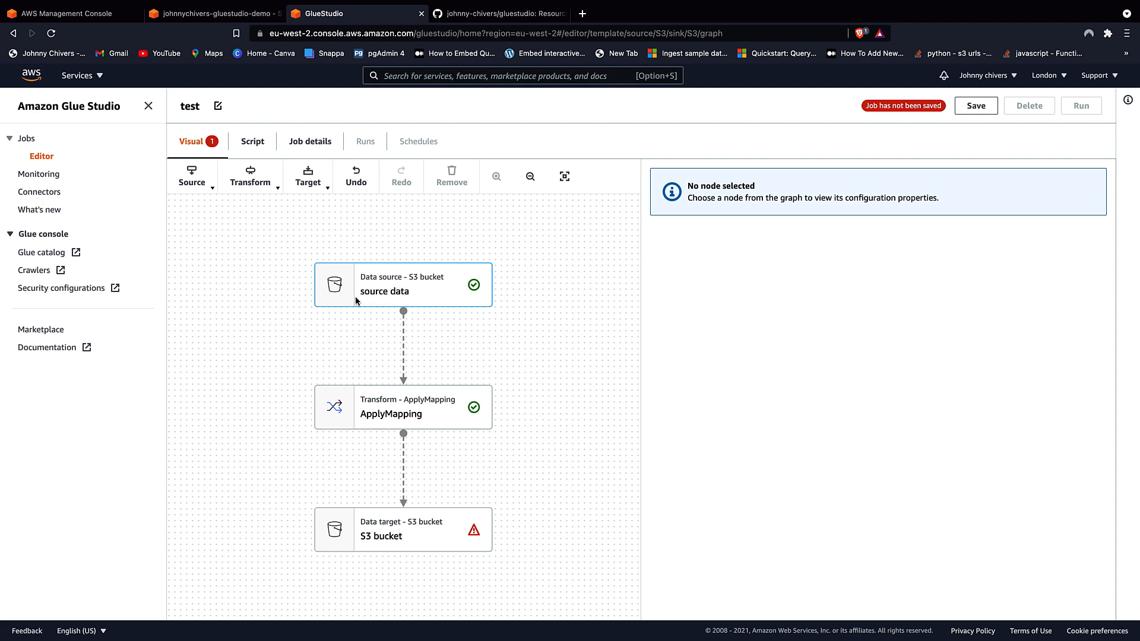
- Examine the node types available for the source data node, leaving Amazon S3 selected
left_click(431, 294)
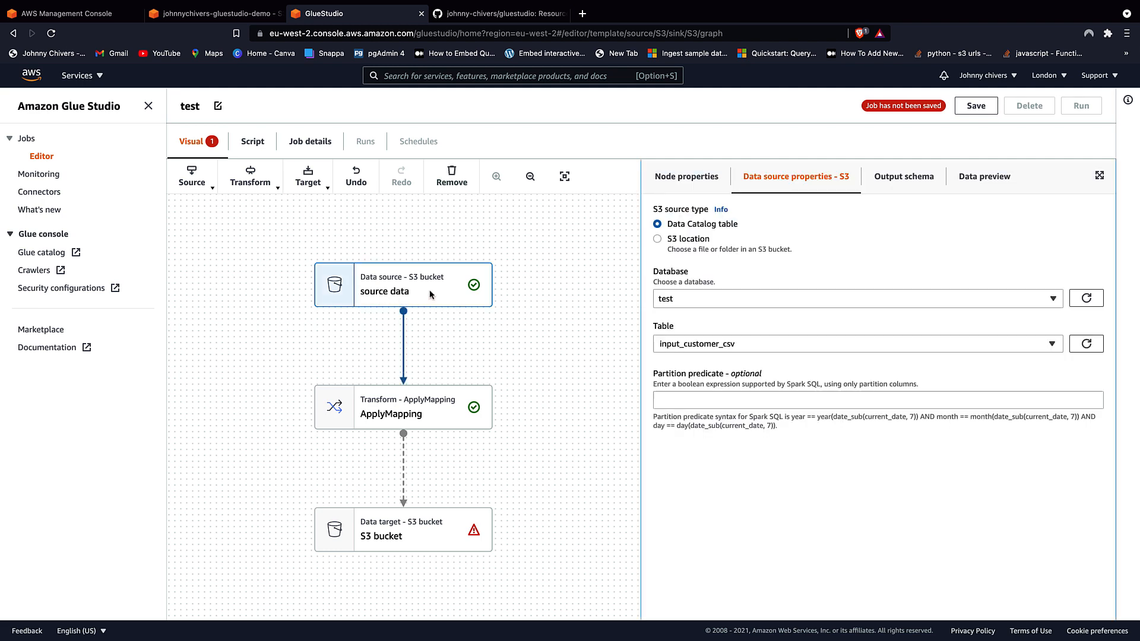
left_click(674, 180)
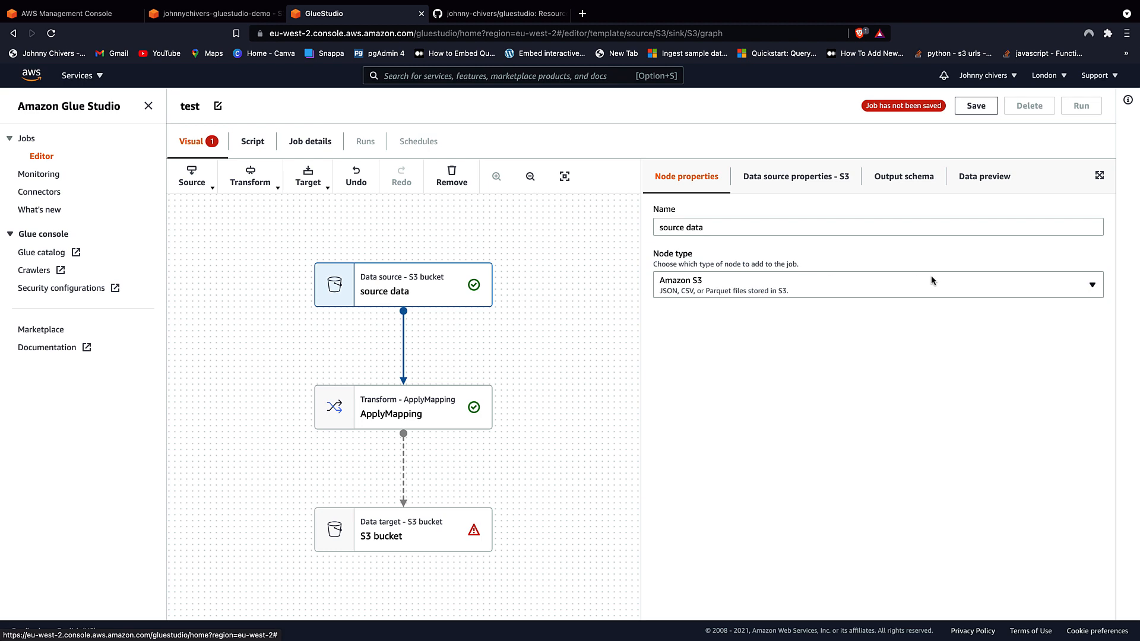
left_click(718, 290)
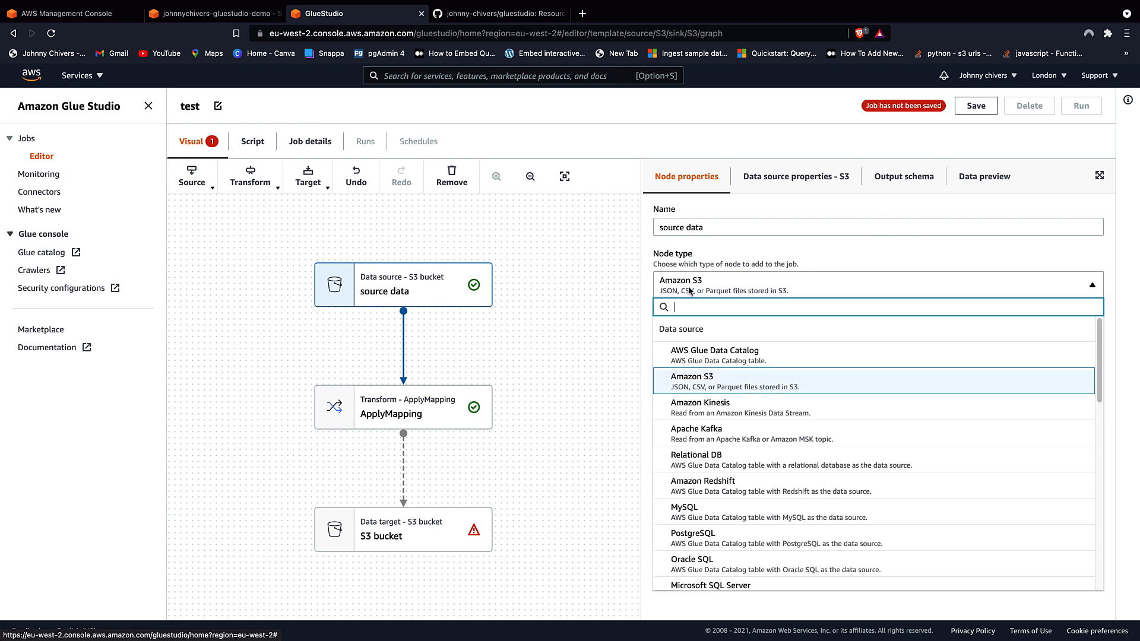
left_click(780, 290)
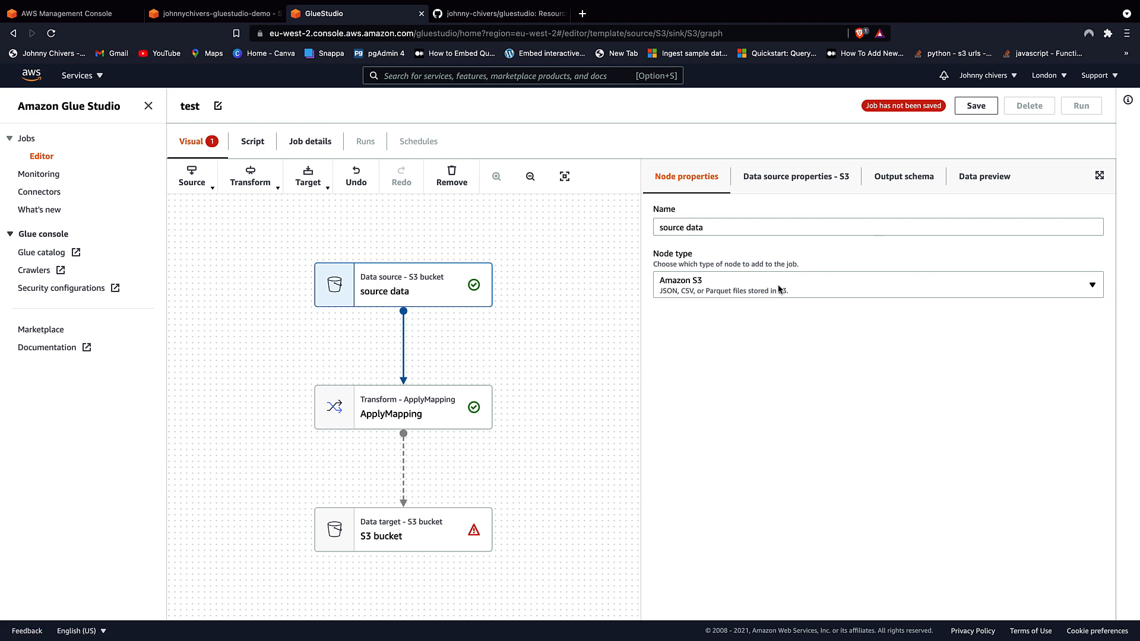
- Examine the ApplyMapping node's field mappings, the available transforms, and the node's type and parent properties
left_click(383, 412)
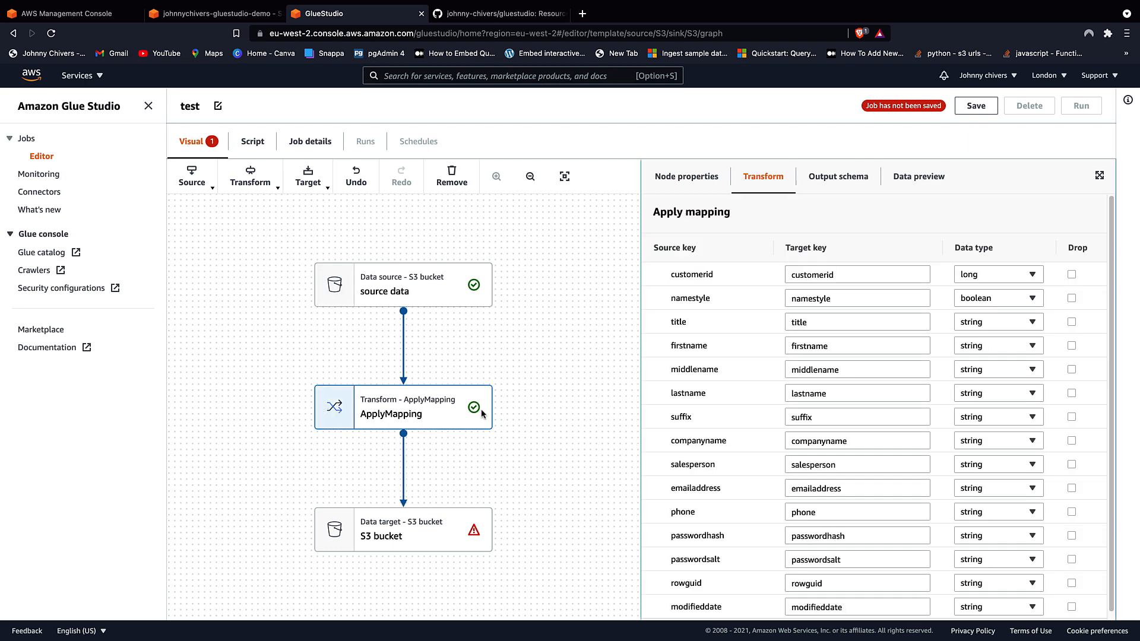
left_click(255, 177)
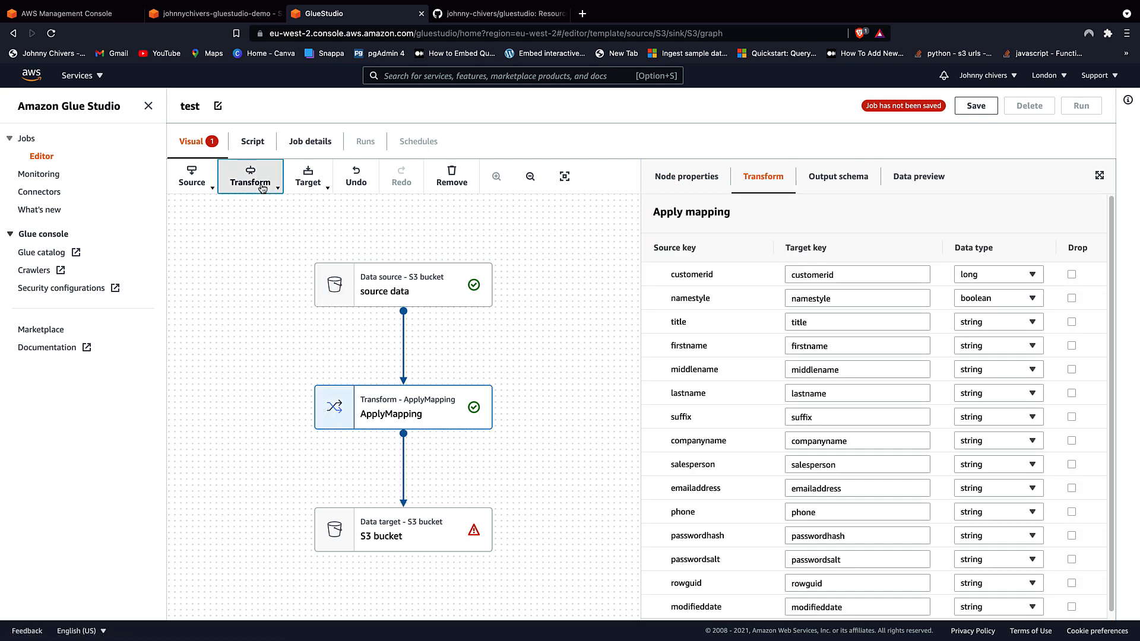
scroll(291, 265, "down", 3)
left_click(560, 283)
left_click(450, 410)
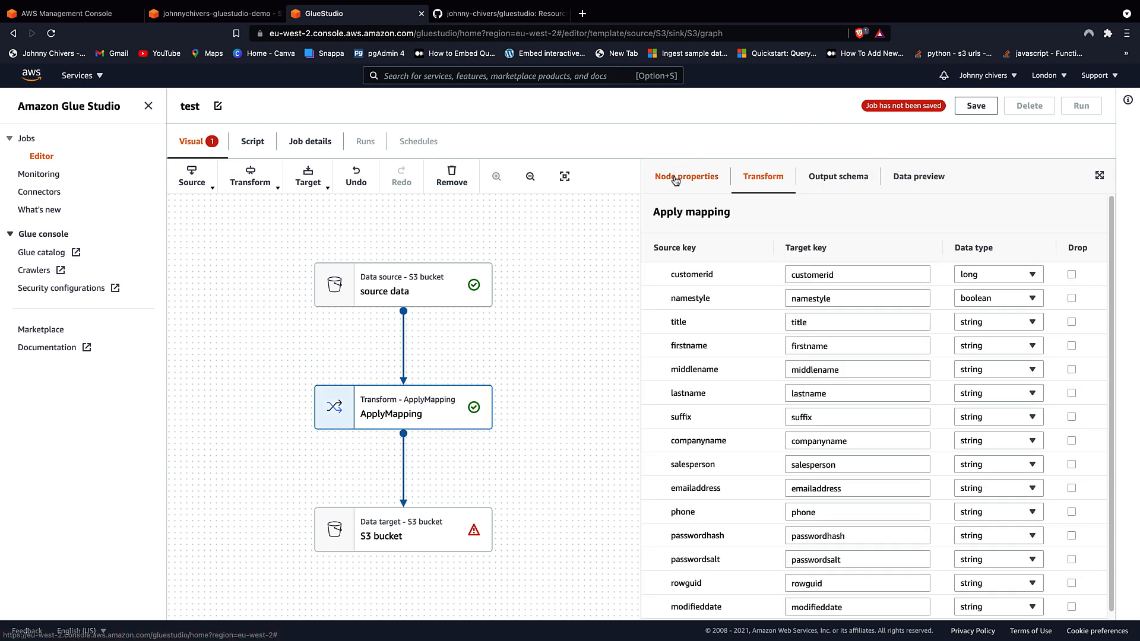
left_click(728, 181)
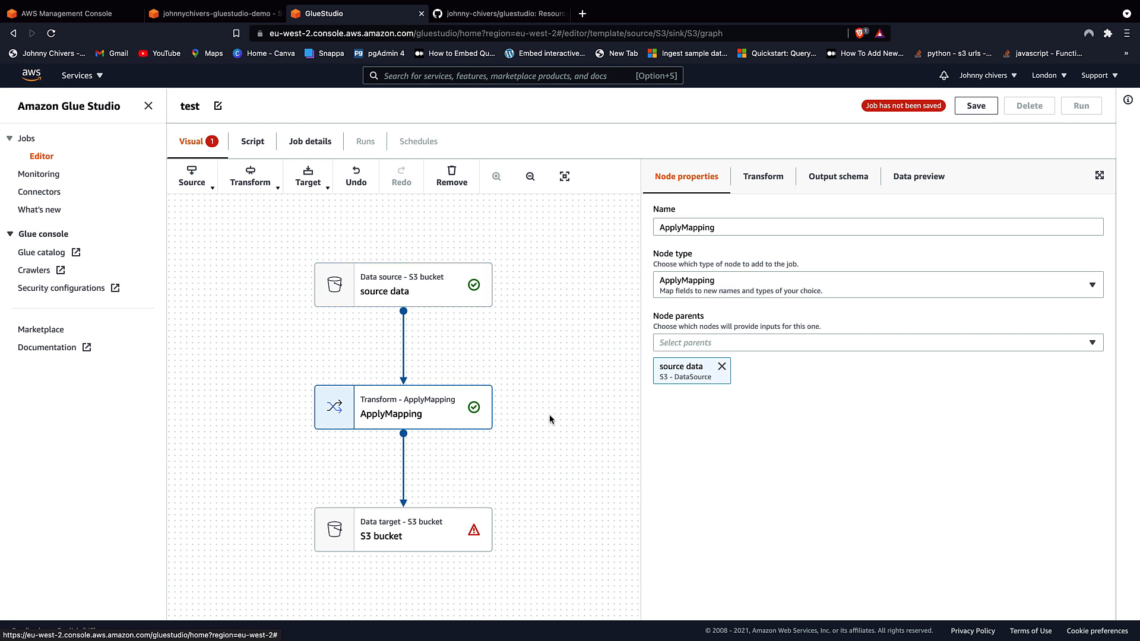
- Revisit the source data and ApplyMapping nodes, and open the S3 target node's data target properties
left_click(407, 291)
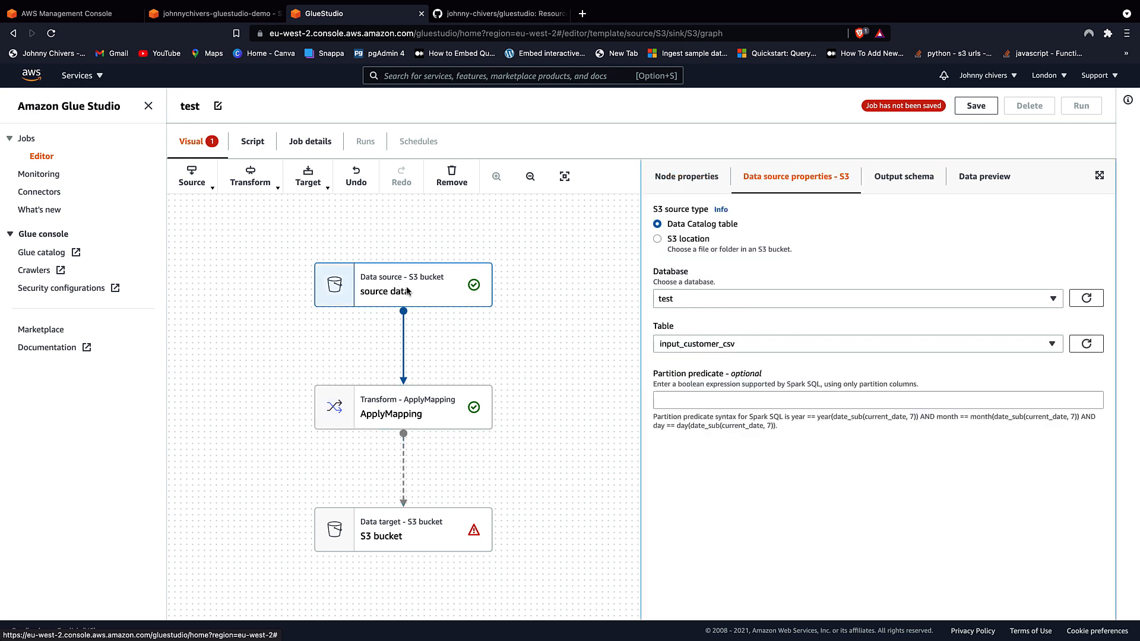
left_click(365, 414)
left_click(405, 543)
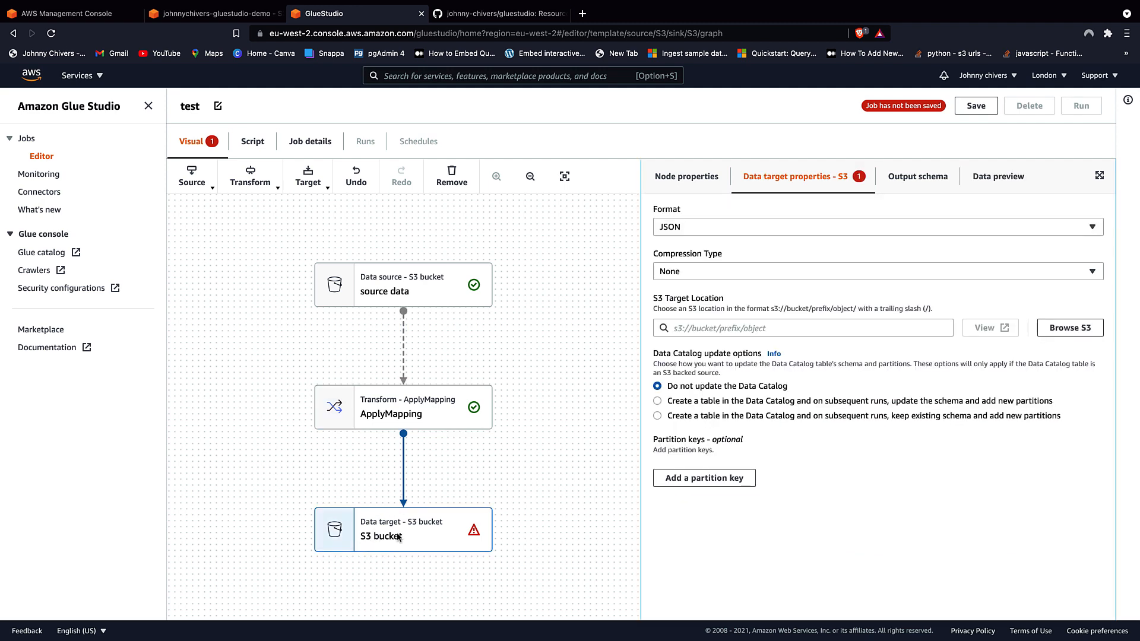
- Remove source data as the ApplyMapping node's parent, and select source data as its parent again
left_click(370, 413)
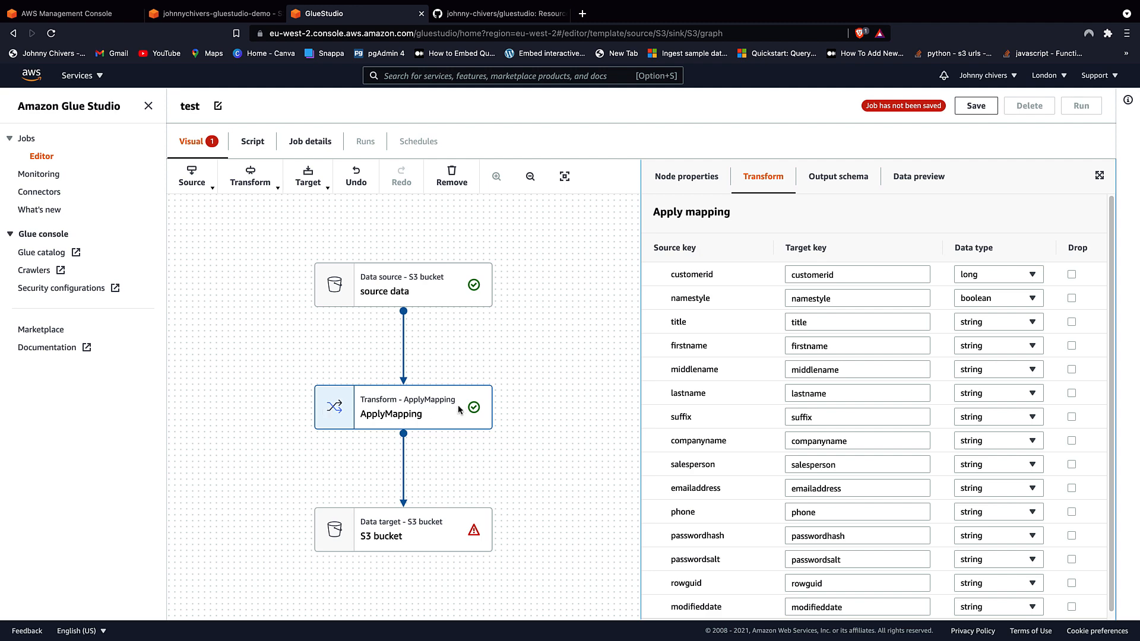
left_click(433, 284)
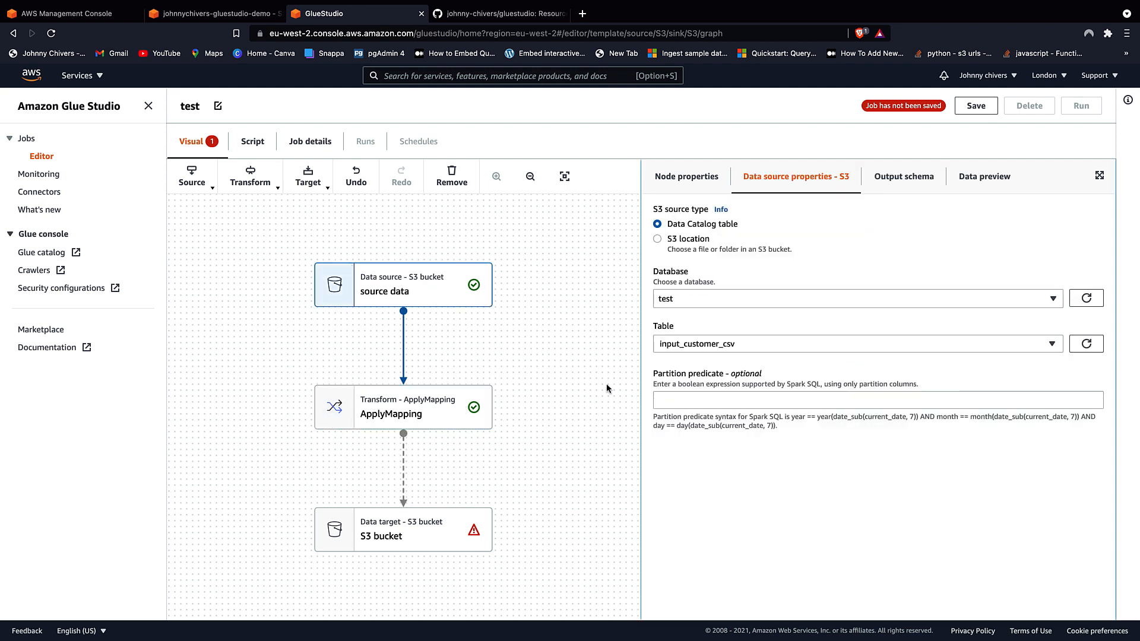
left_click(455, 397)
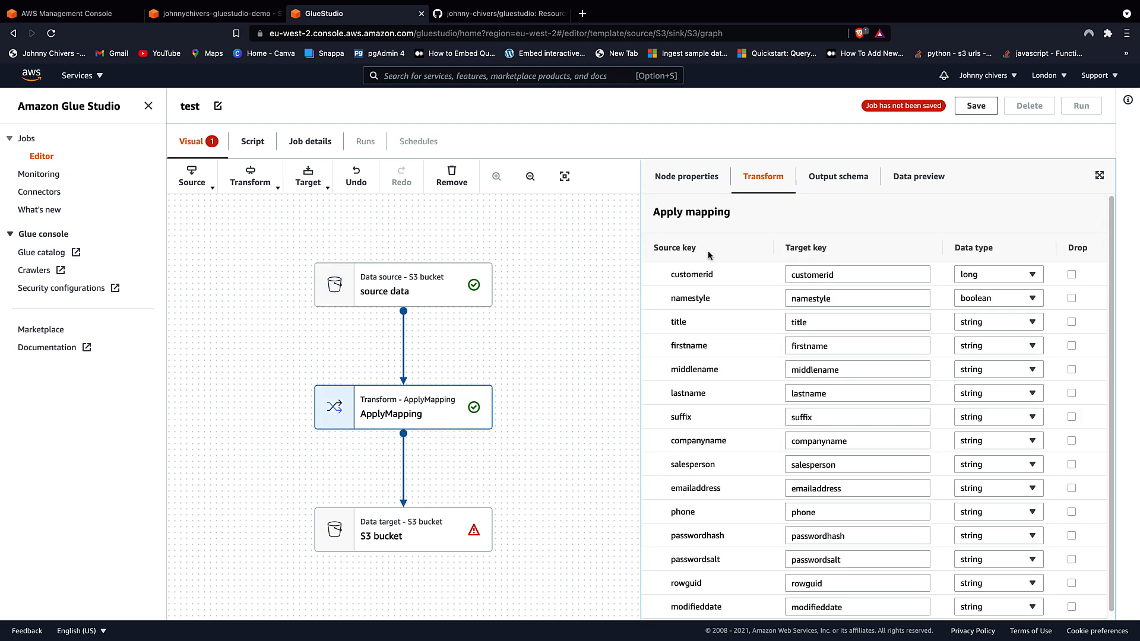
left_click(697, 180)
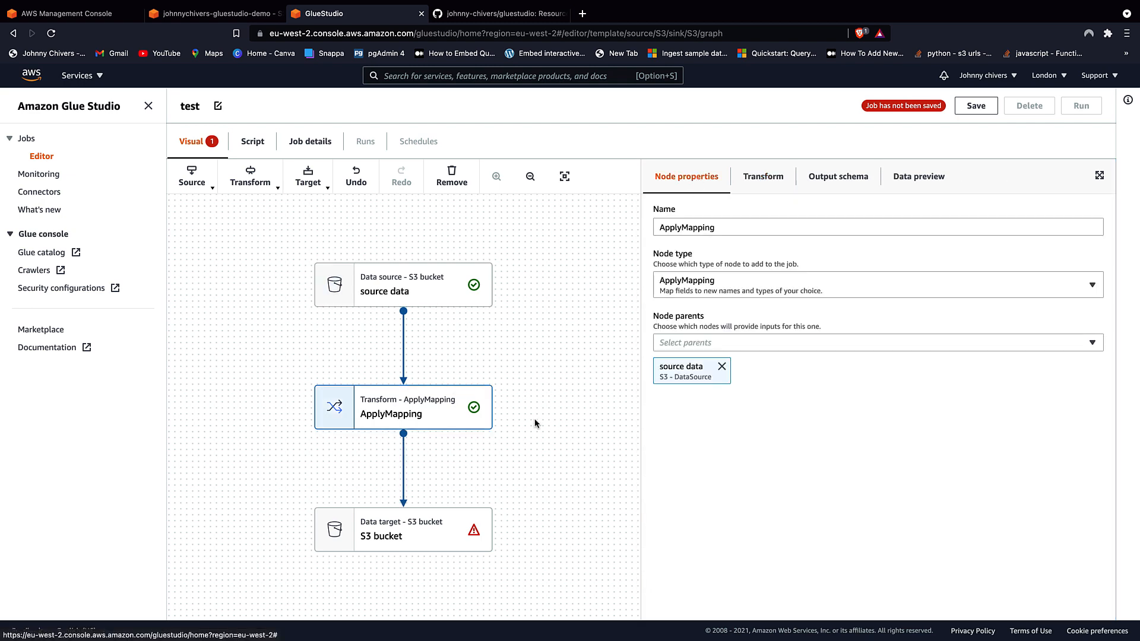
left_click(721, 366)
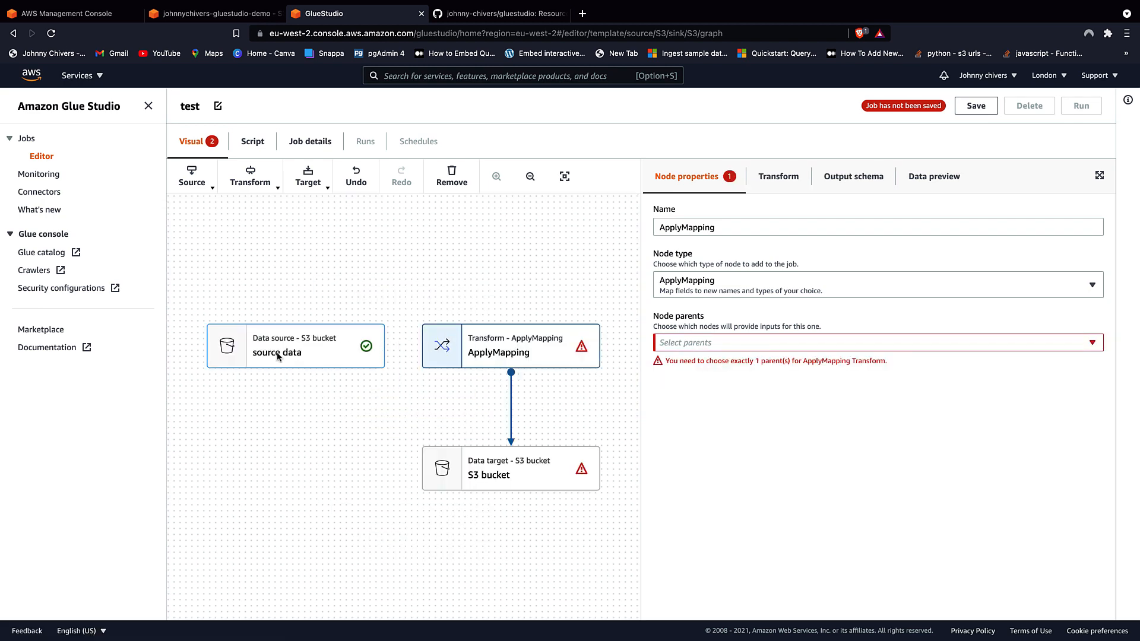
left_click(713, 344)
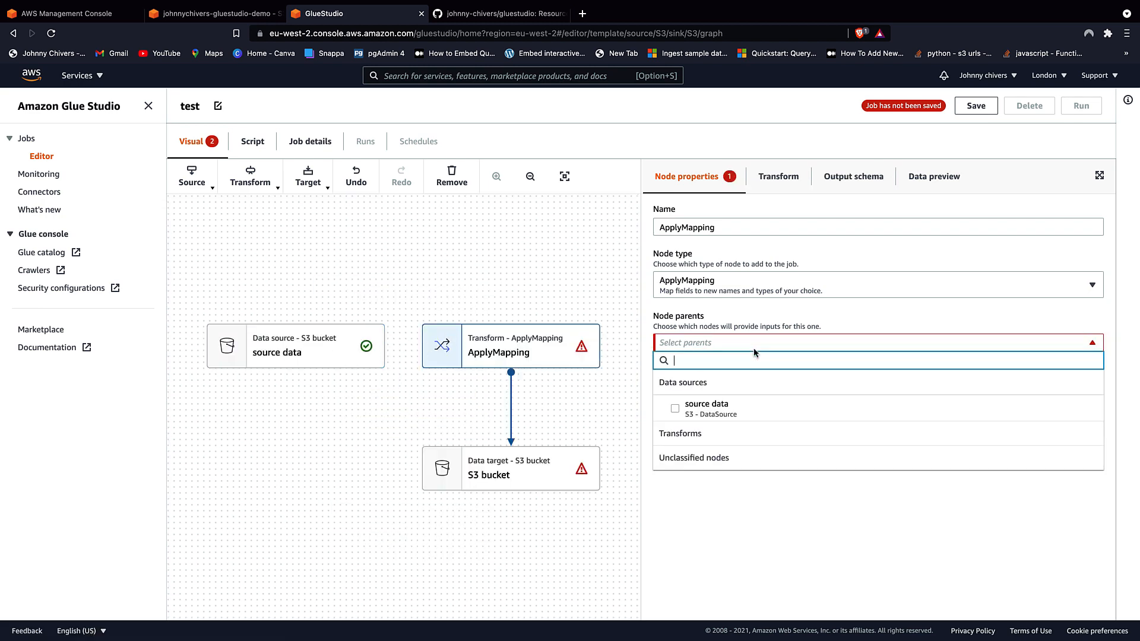
left_click(675, 410)
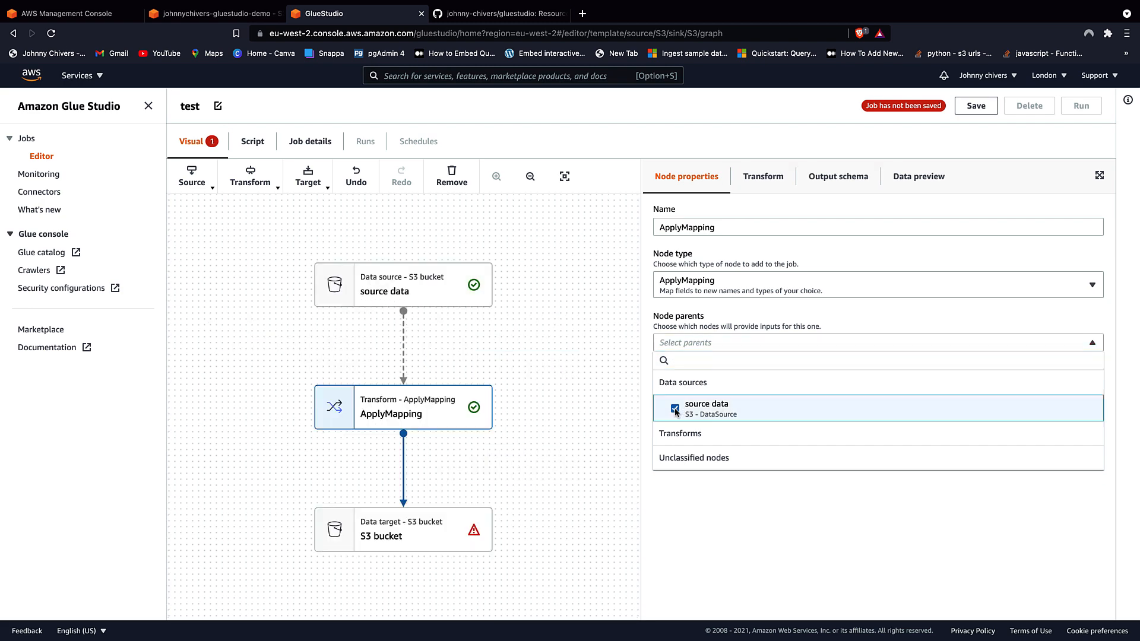
left_click(402, 336)
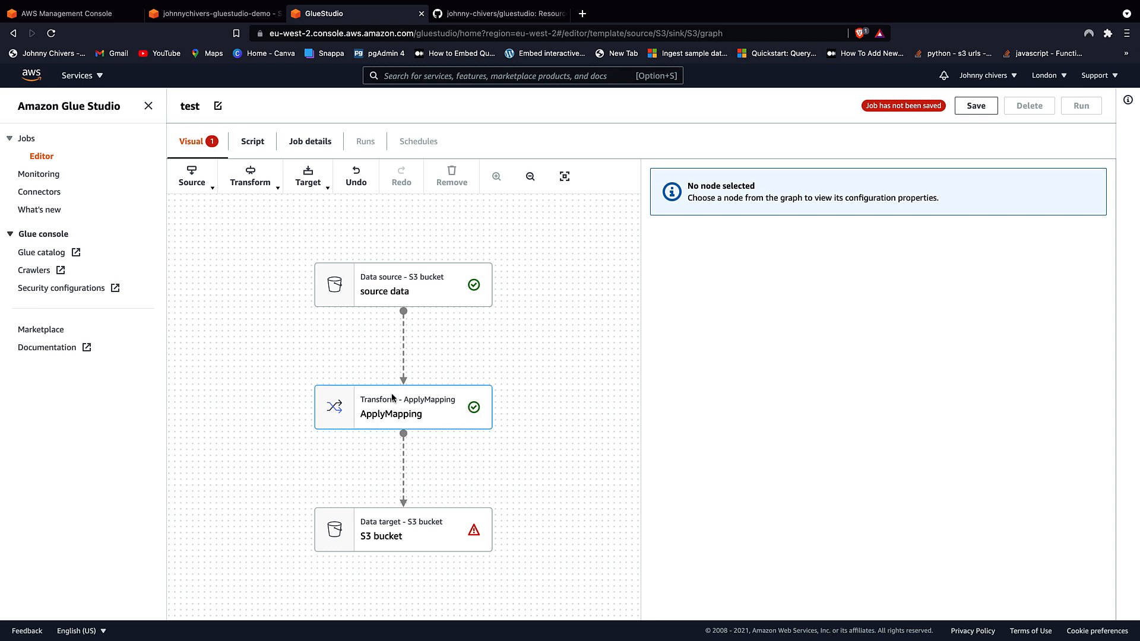
- Repeat detaching the ApplyMapping node from its parent in the node properties, and reconnect it to source data
left_click(454, 399)
left_click(692, 177)
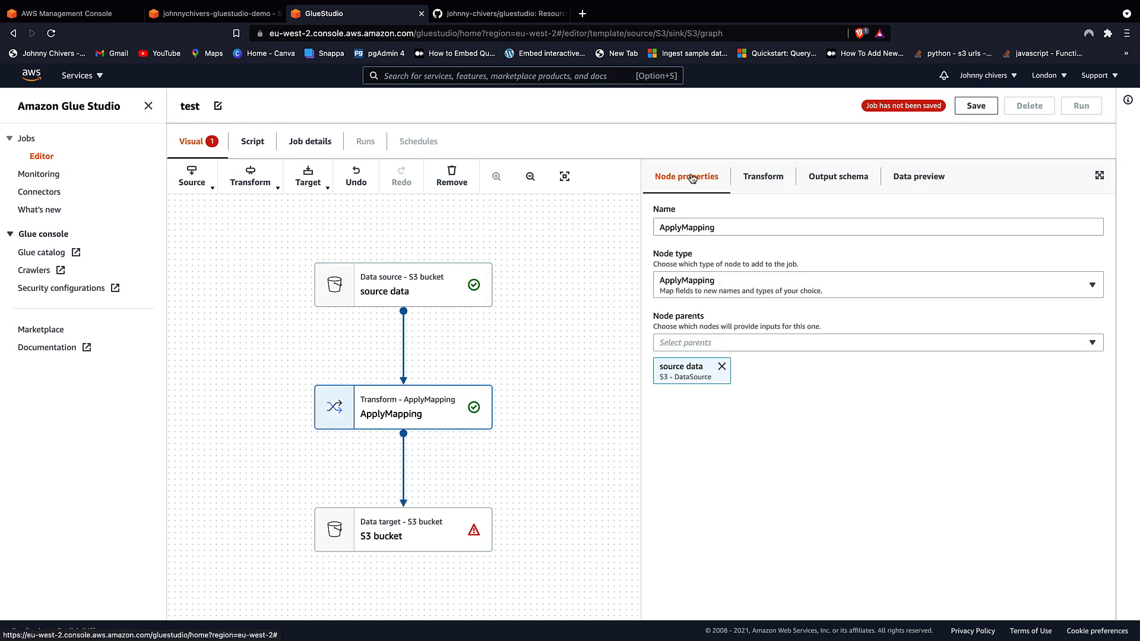
left_click(722, 365)
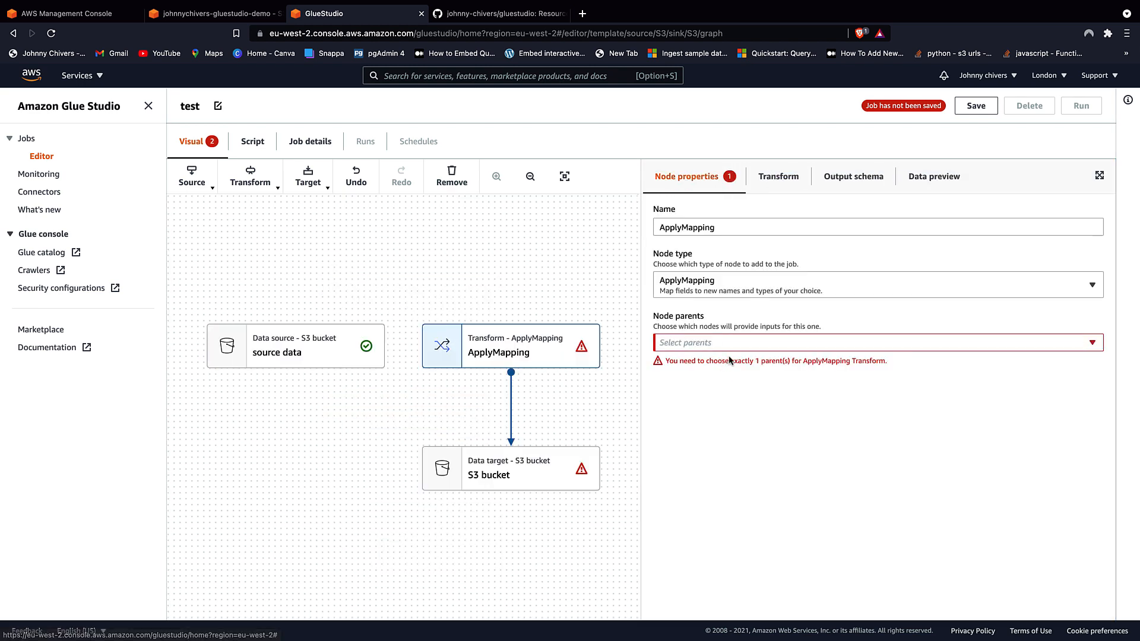
left_click(710, 351)
left_click(719, 407)
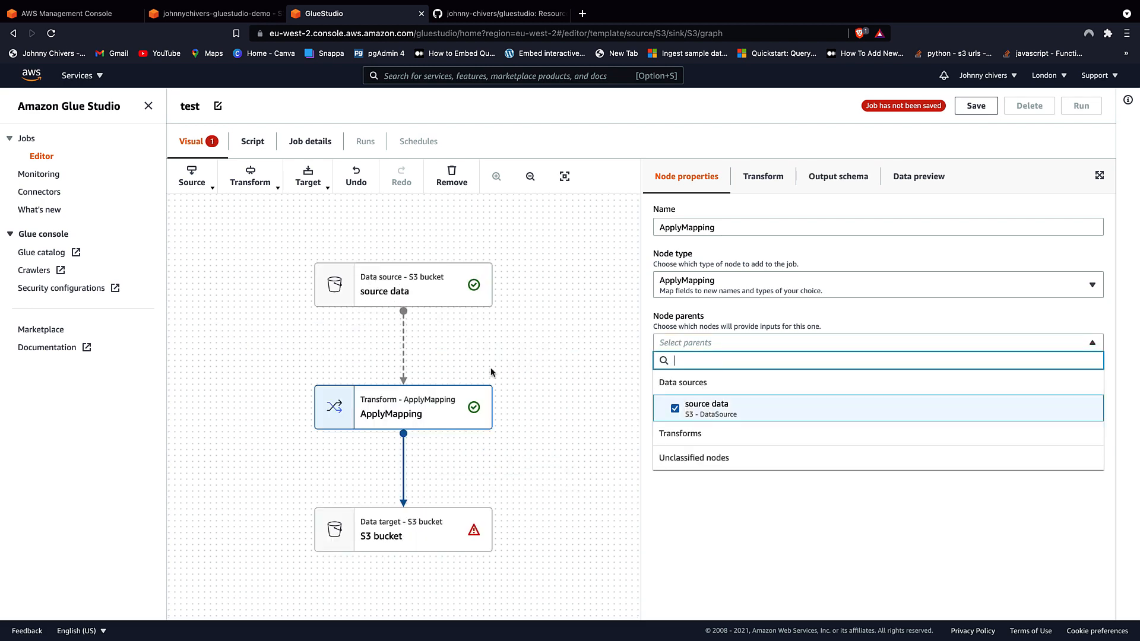
- Revisit the source data and ApplyMapping nodes, and examine the full list of available transforms
left_click(419, 287)
left_click(445, 414)
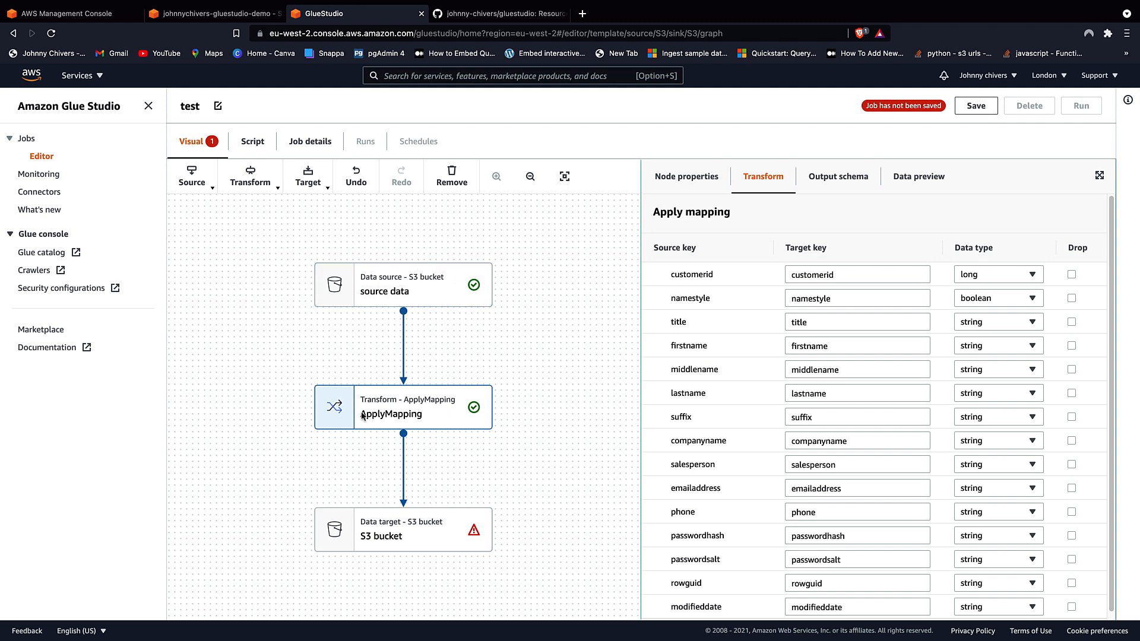
left_click(249, 178)
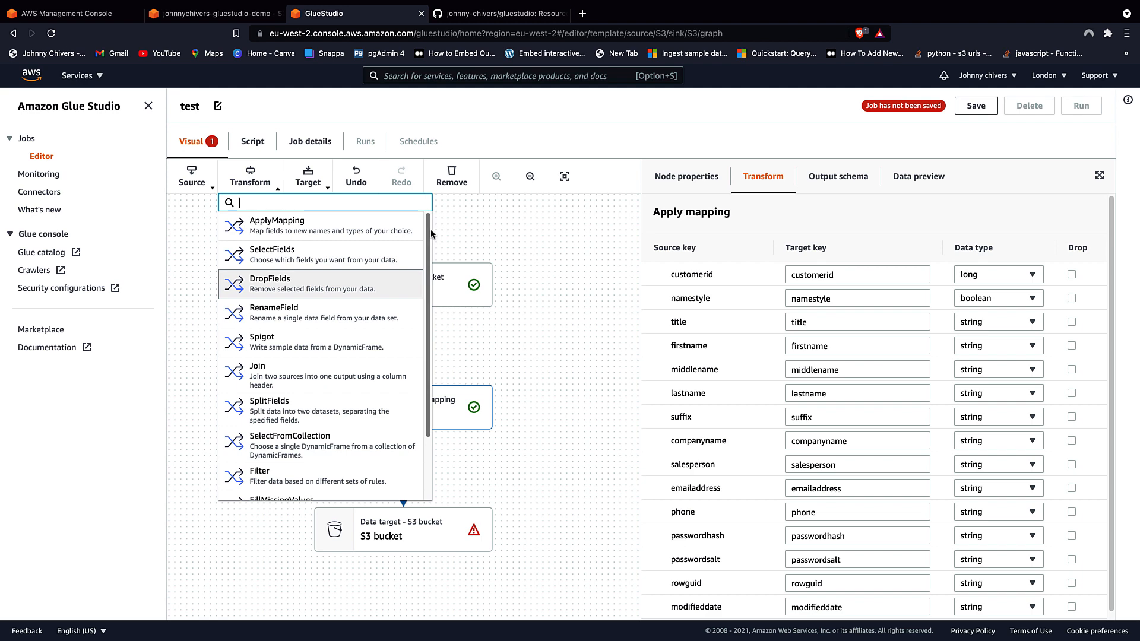
scroll(415, 304, "down", 2)
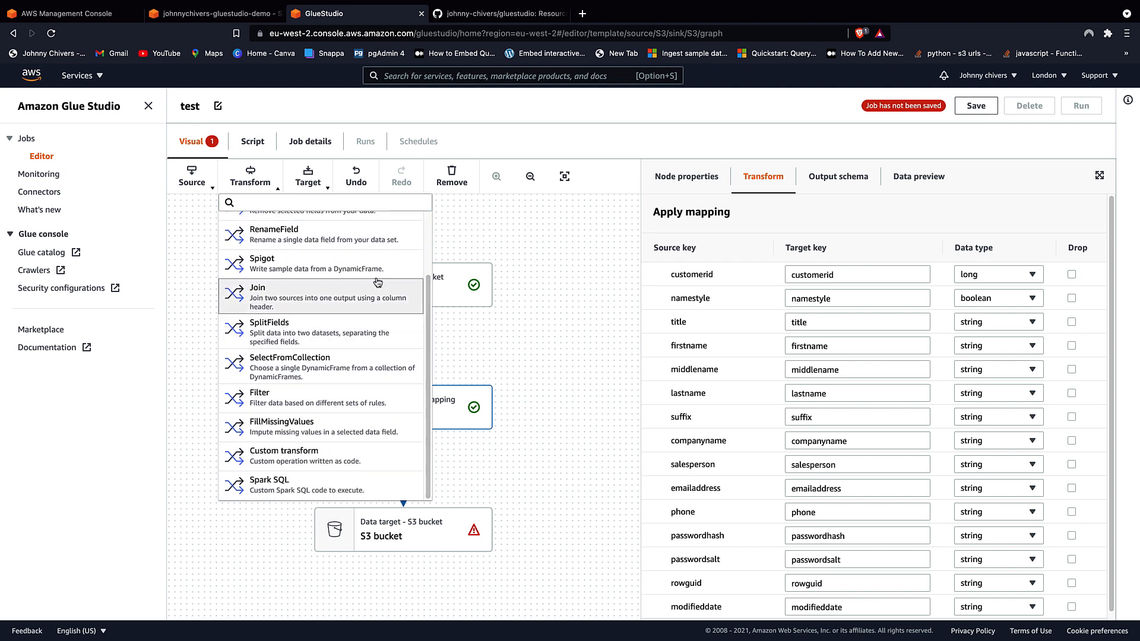
left_click(536, 371)
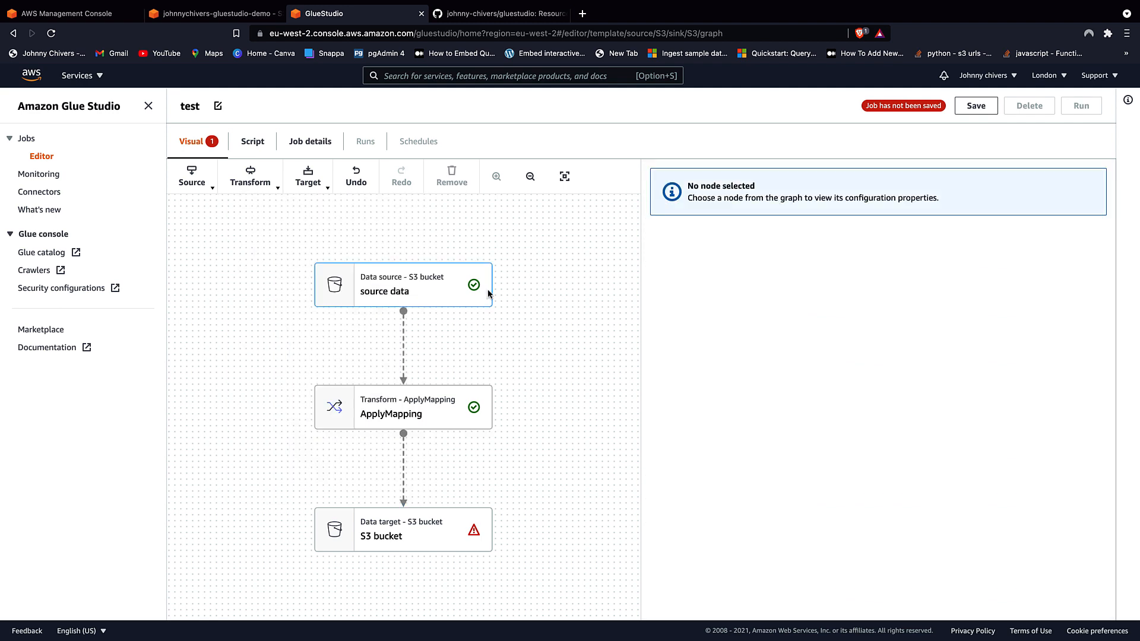
- In the ApplyMapping node, set the target keys of customerid, namestyle and title to customer_id, name_style and title_customer
left_click(441, 421)
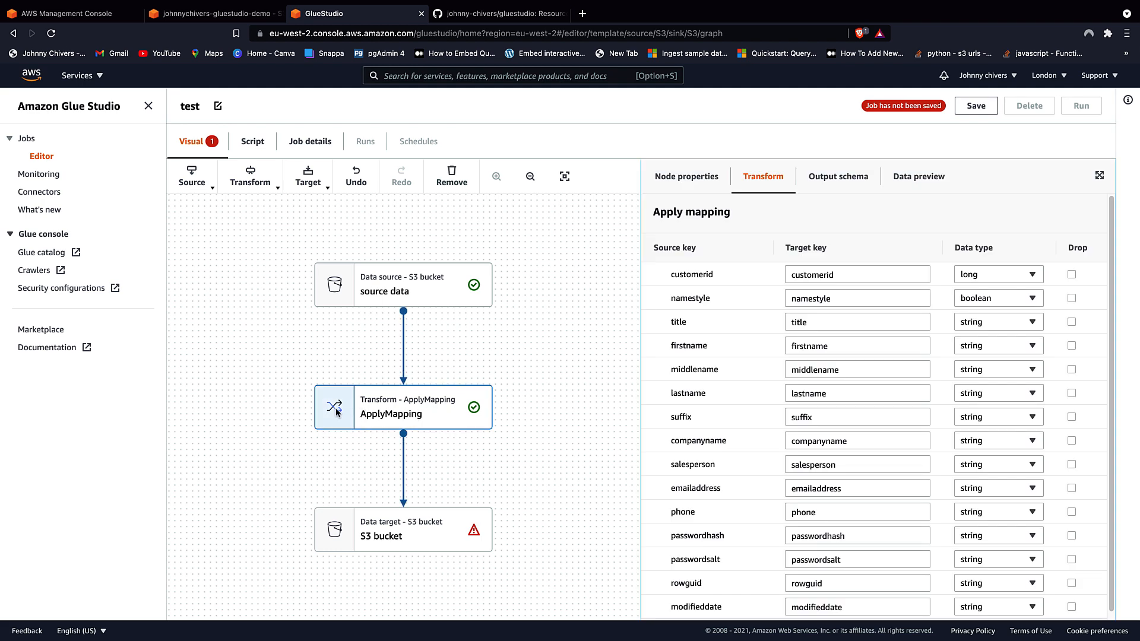
left_click(875, 277)
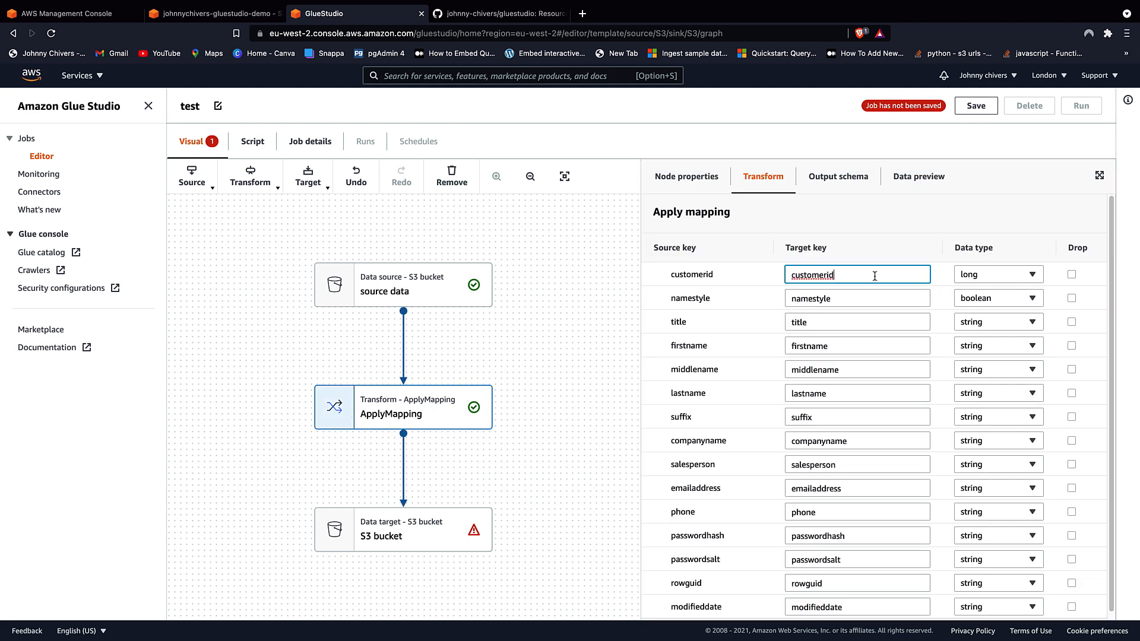
type("_")
left_click(873, 308)
left_click(874, 281)
key("BackSpace")
key("BackSpace")
key("BackSpace")
left_click(812, 299)
type("_")
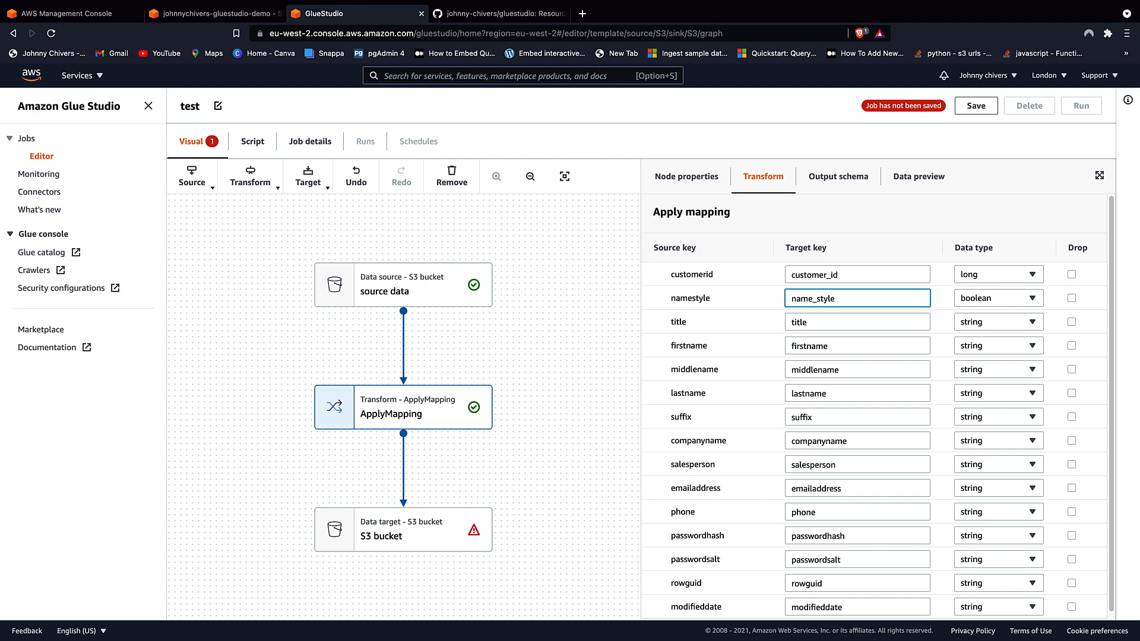
left_click(851, 325)
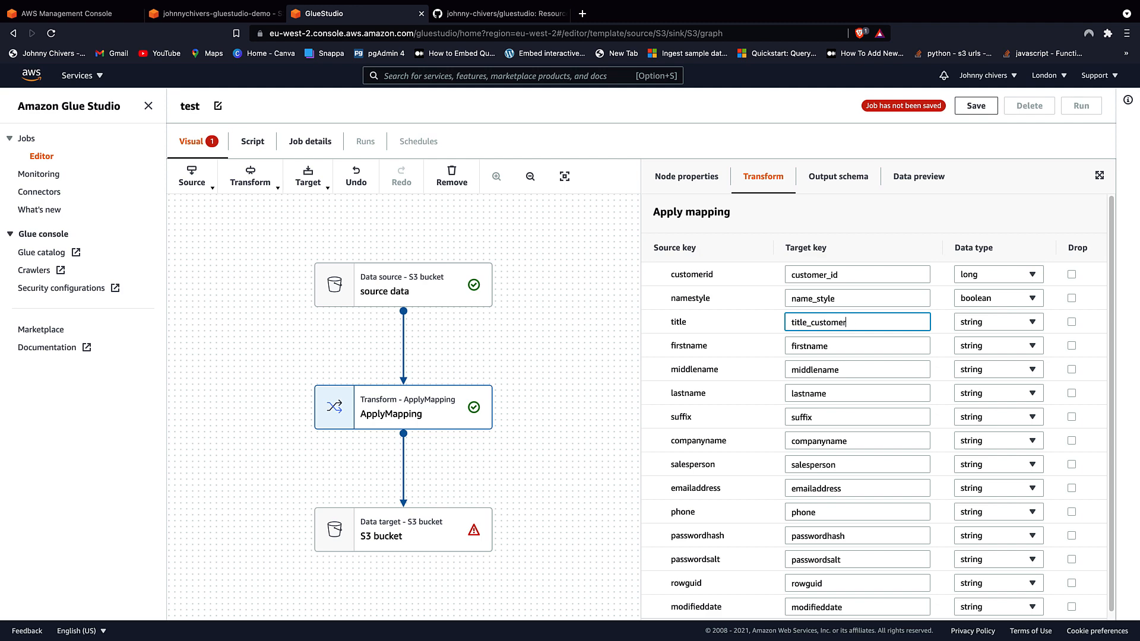
left_click(614, 305)
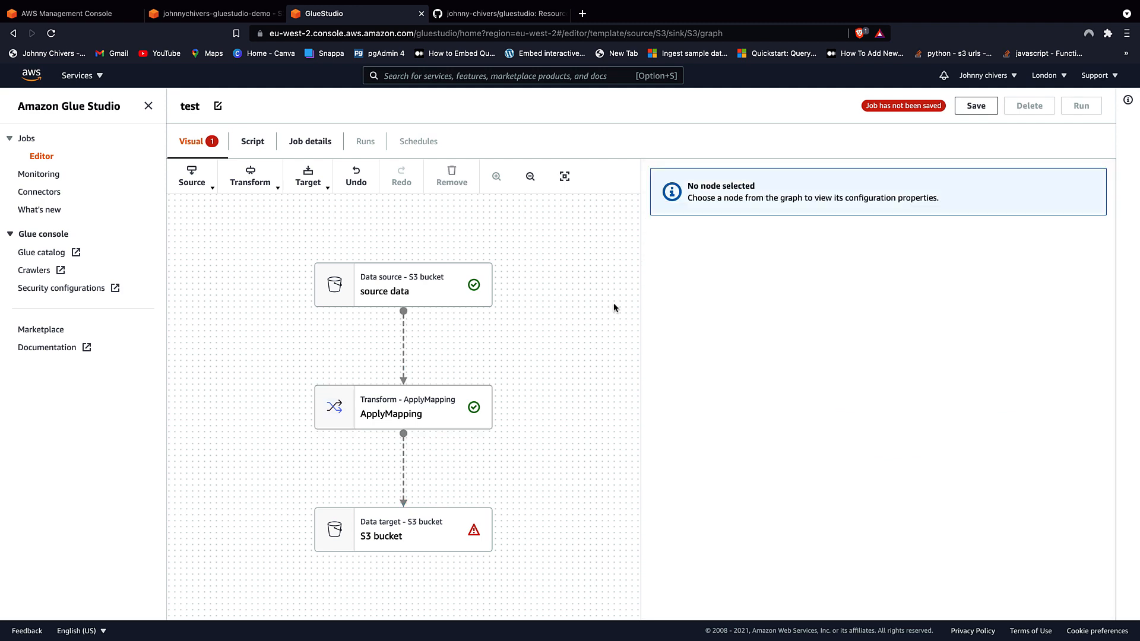
- Examine the S3 target node's output schema for the renamed fields
left_click(425, 420)
left_click(410, 520)
left_click(930, 177)
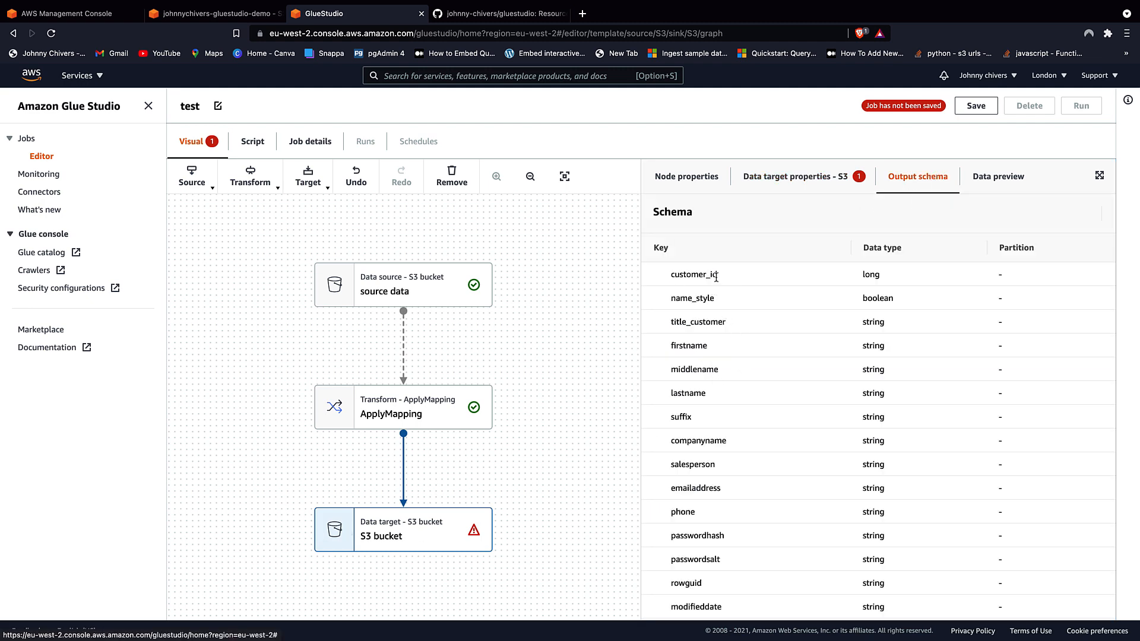
- Set the first ApplyMapping target key back to customerid, and check that field in the S3 target's output schema
left_click(409, 415)
left_click(877, 273)
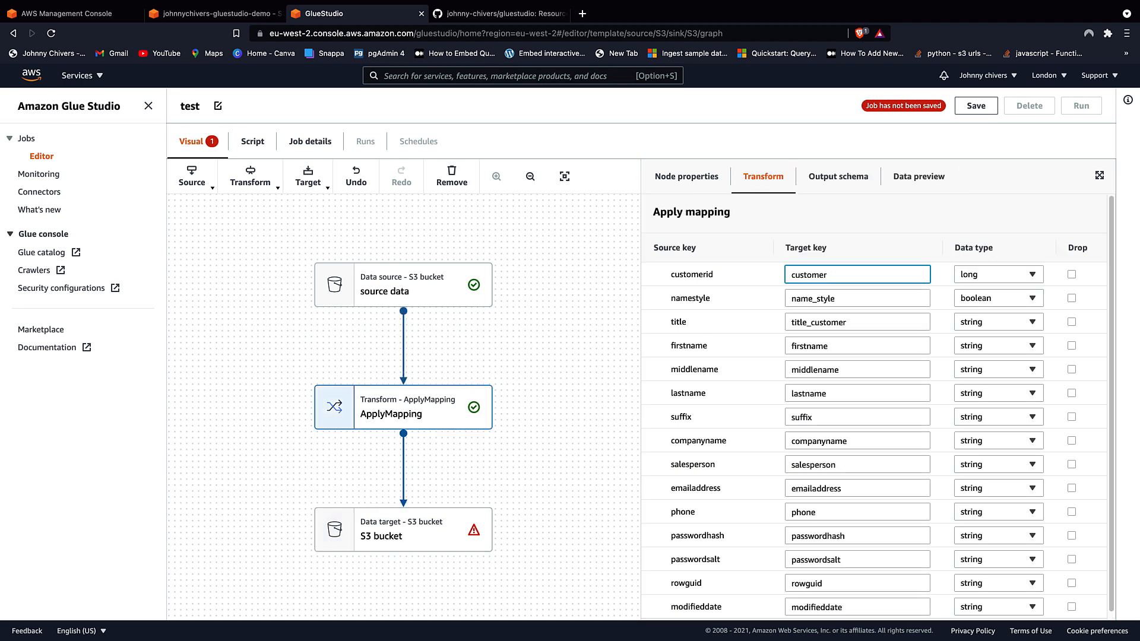
left_click(561, 339)
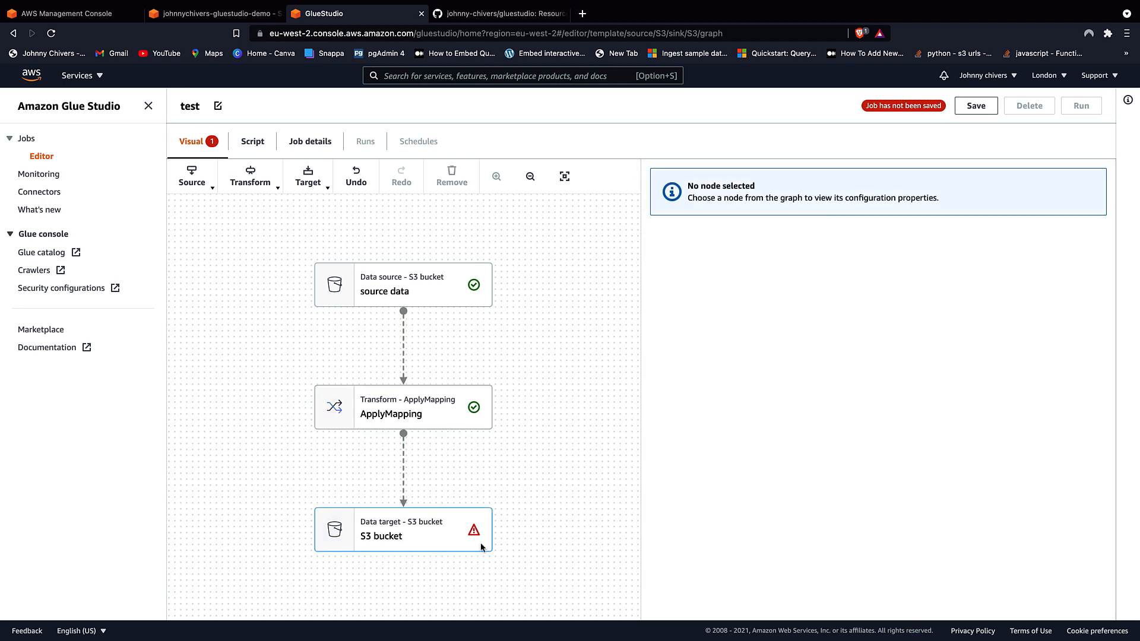
left_click(404, 530)
left_click(916, 176)
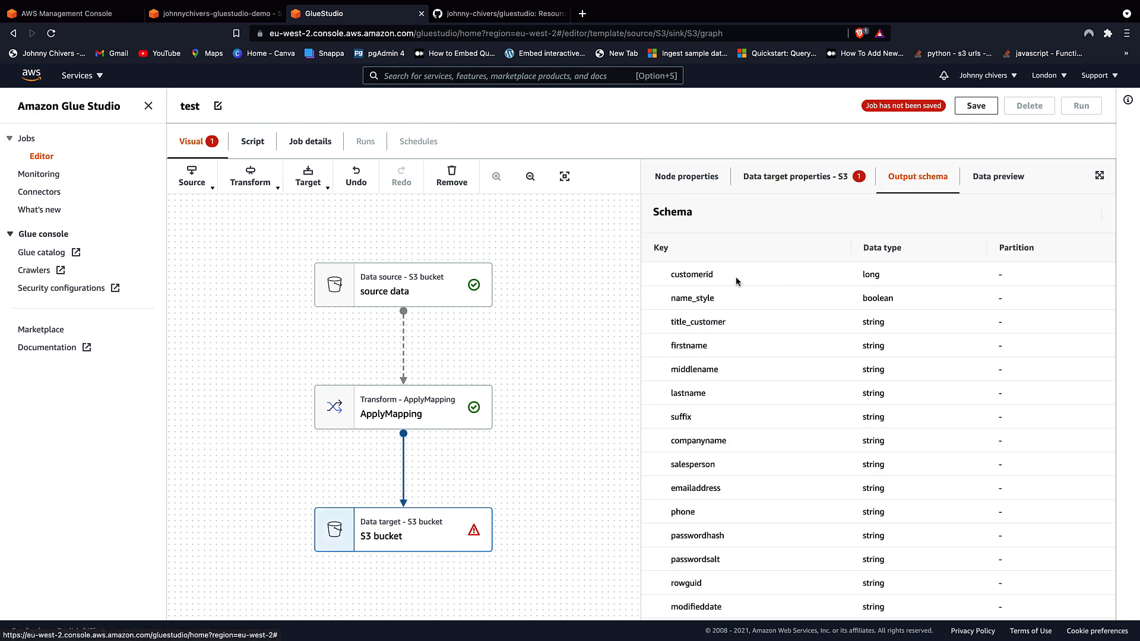
left_click_drag(720, 278, 658, 279)
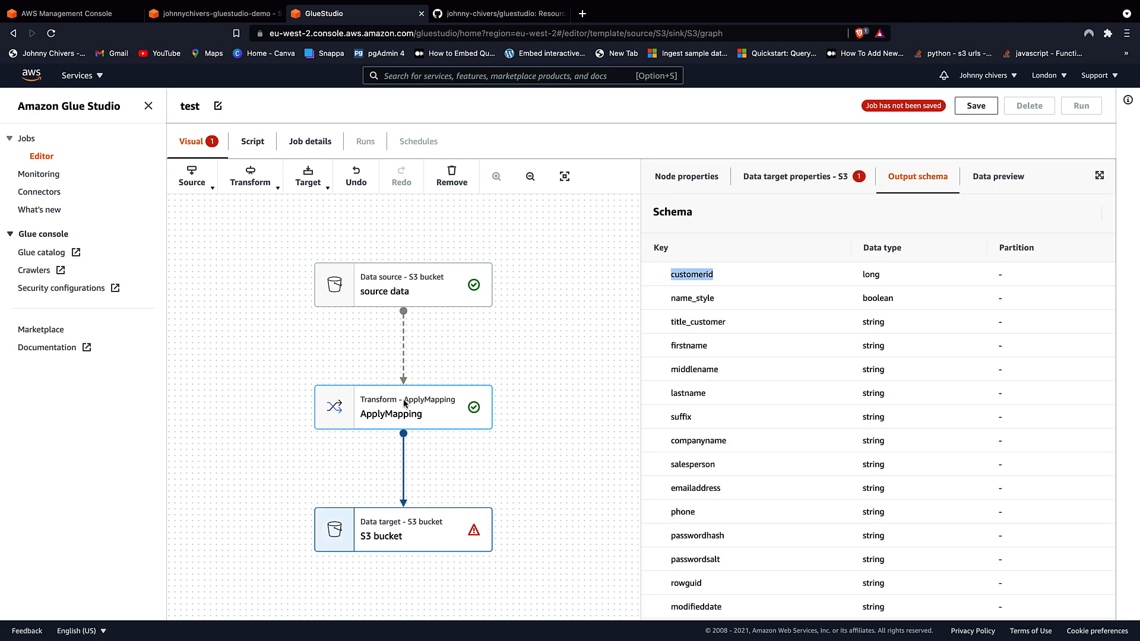
- In the ApplyMapping node, set the customerid target key to customer_id and the firstname target key to first_name
left_click(410, 407)
left_click(846, 276)
key("BackSpace")
key("BackSpace")
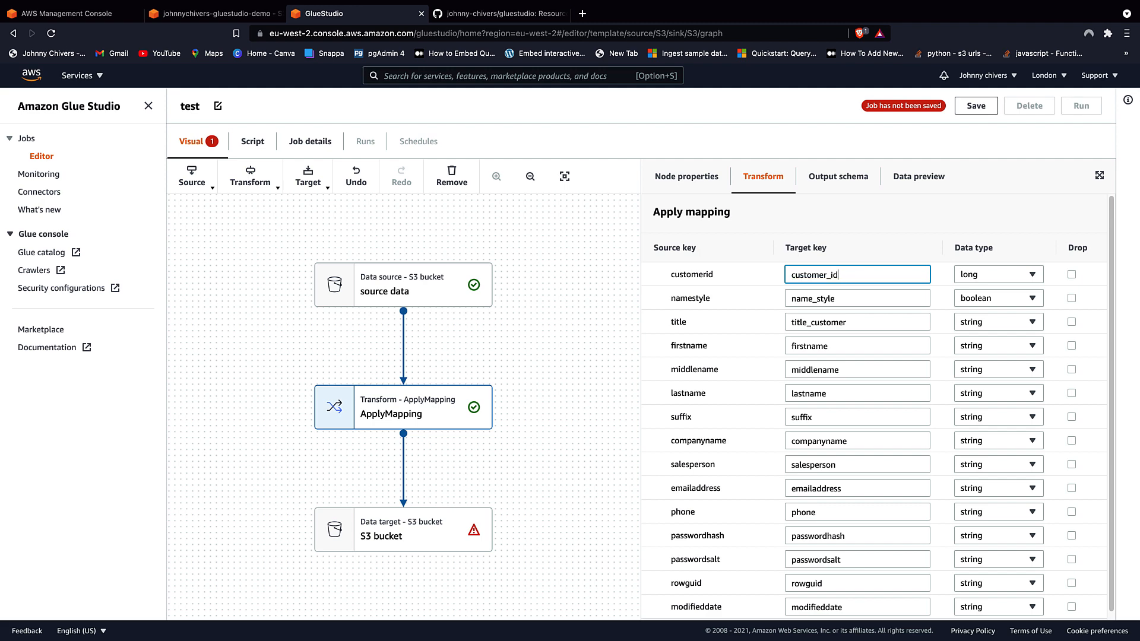
left_click(841, 348)
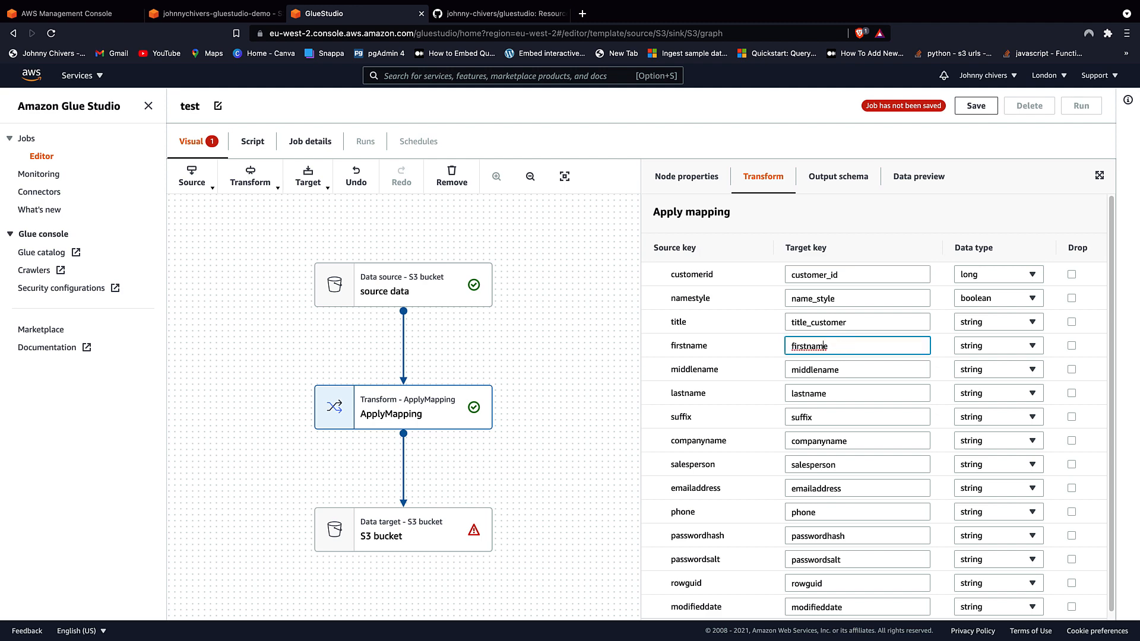
left_click(808, 347)
type("_")
left_click(580, 454)
- Check the first_name field in the S3 target node's output schema
left_click(424, 524)
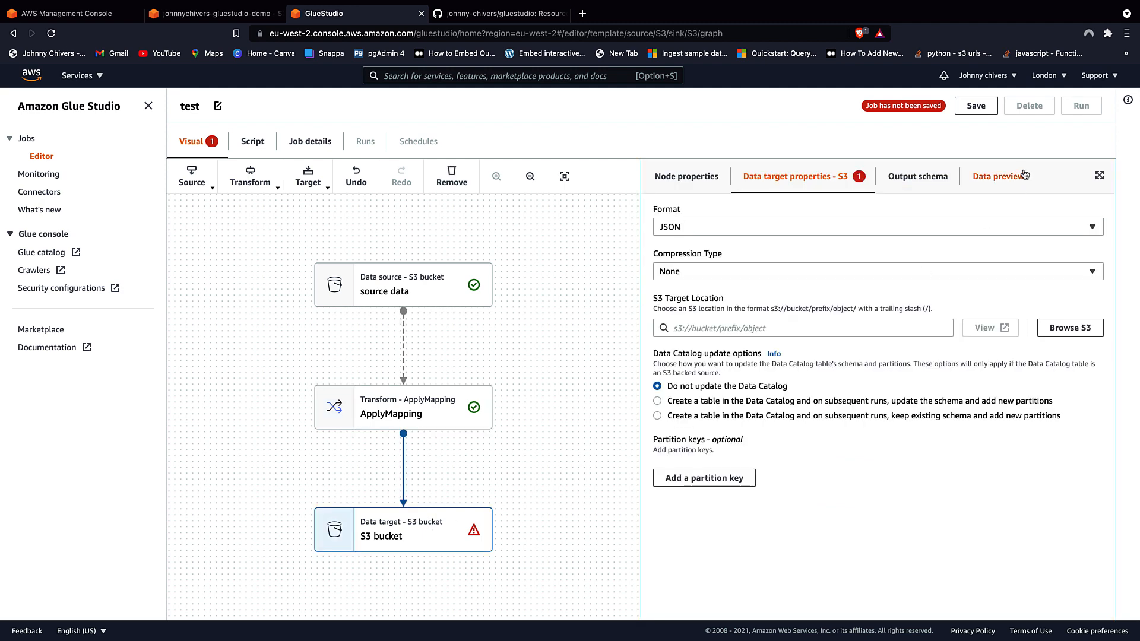
left_click(912, 182)
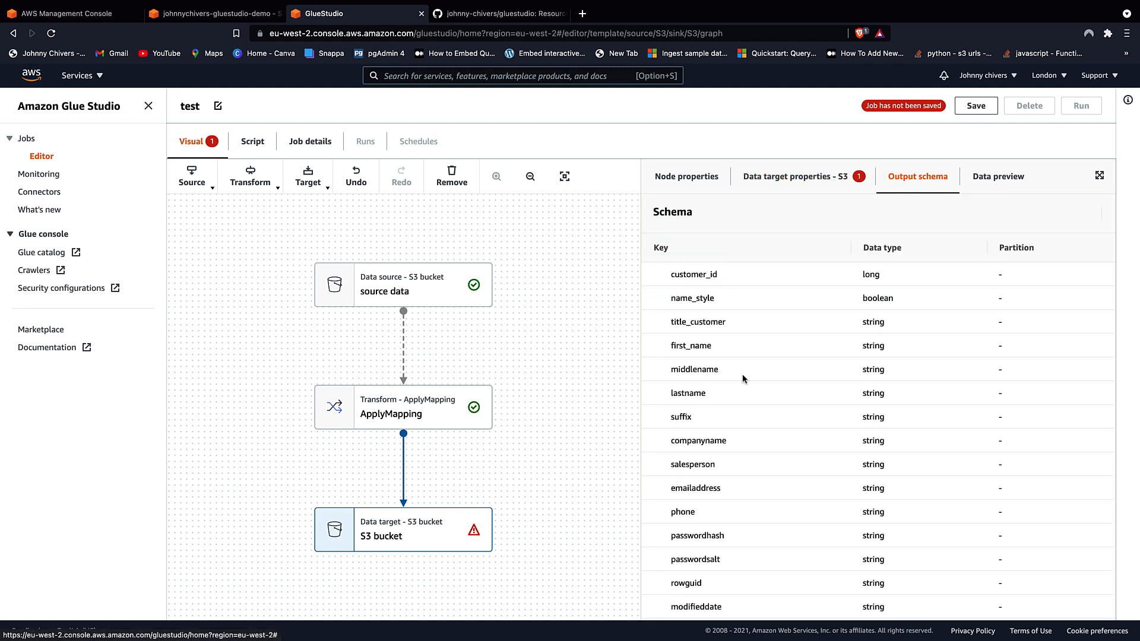
left_click_drag(735, 350, 668, 349)
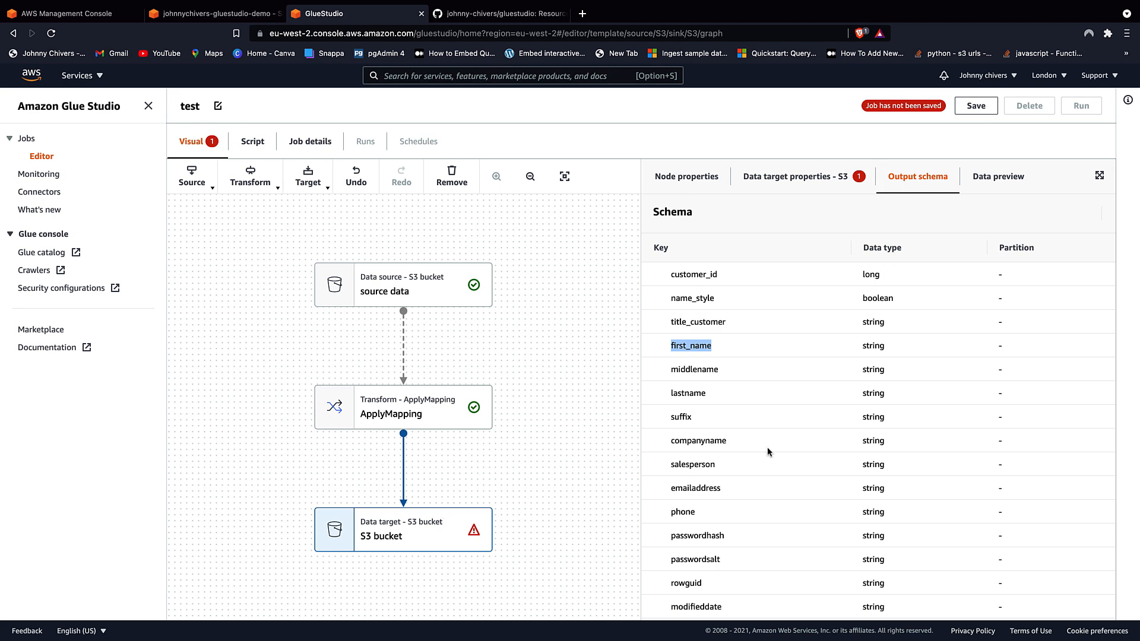
- Examine the available data target types, and return to the S3 target node's data target properties
left_click(318, 187)
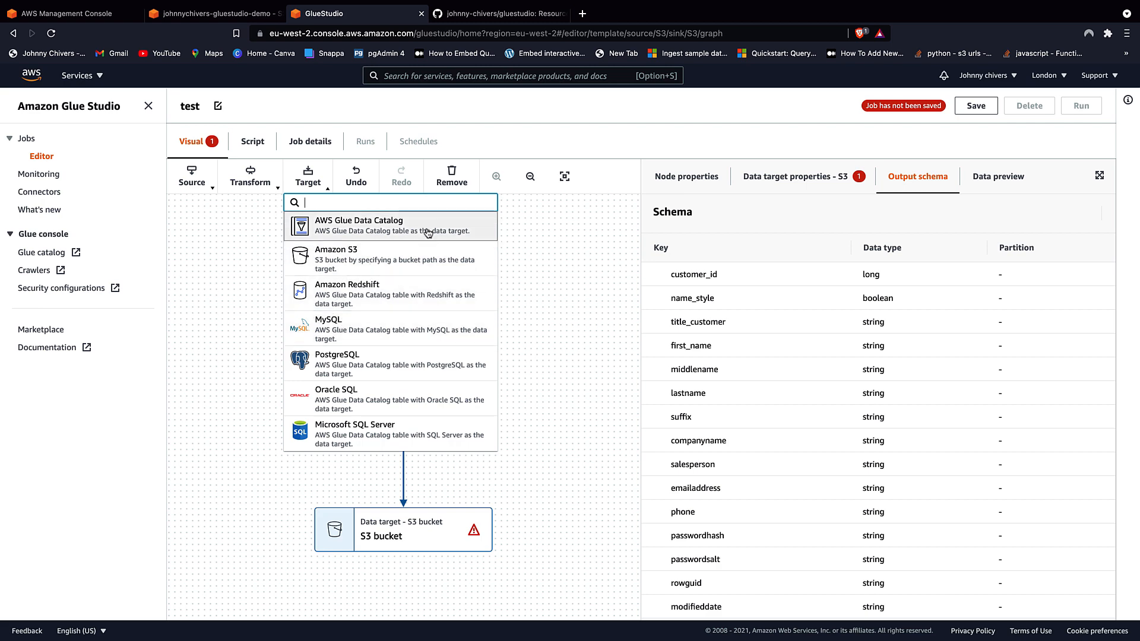
left_click(501, 521)
left_click(415, 528)
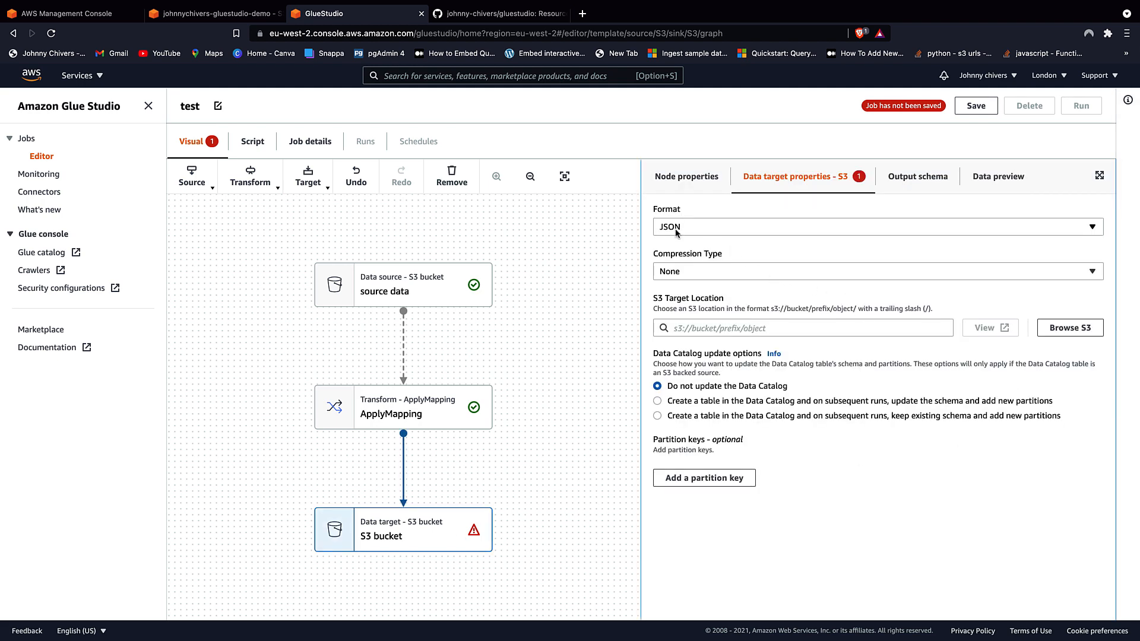
- Review the S3 target's output format options, keep JSON, and check its target location setting and node properties
left_click(727, 229)
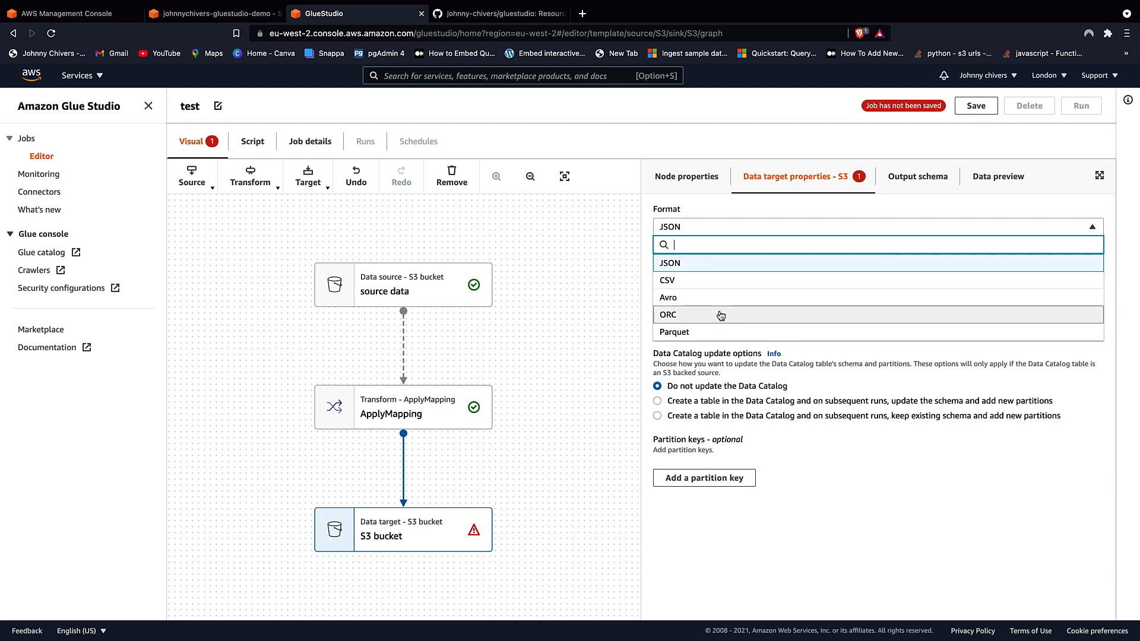
left_click(711, 266)
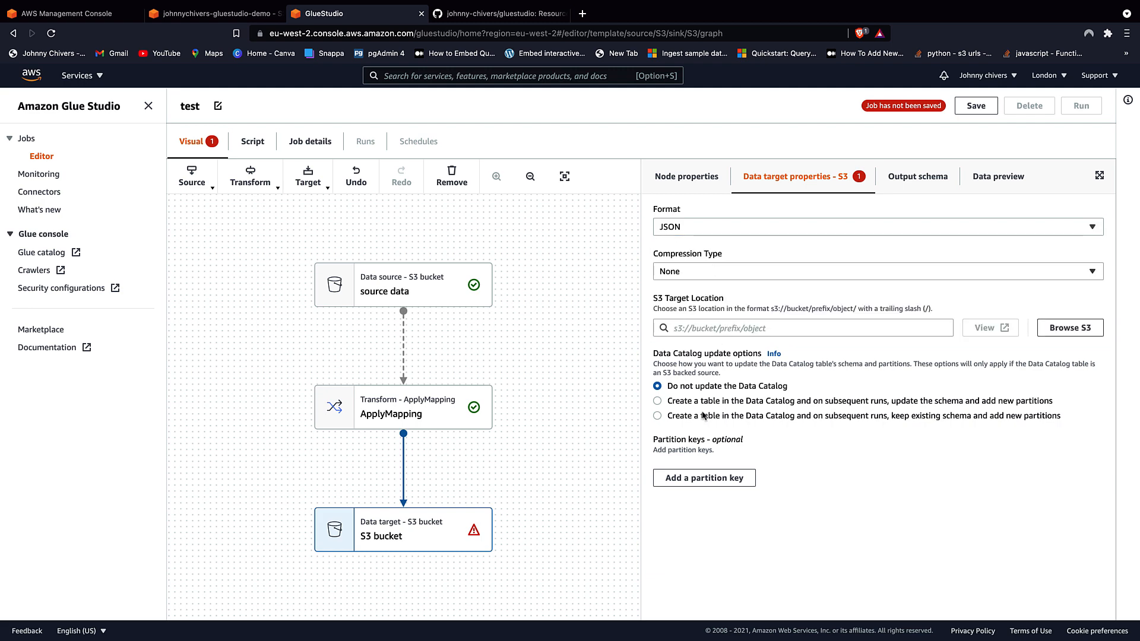
left_click(876, 333)
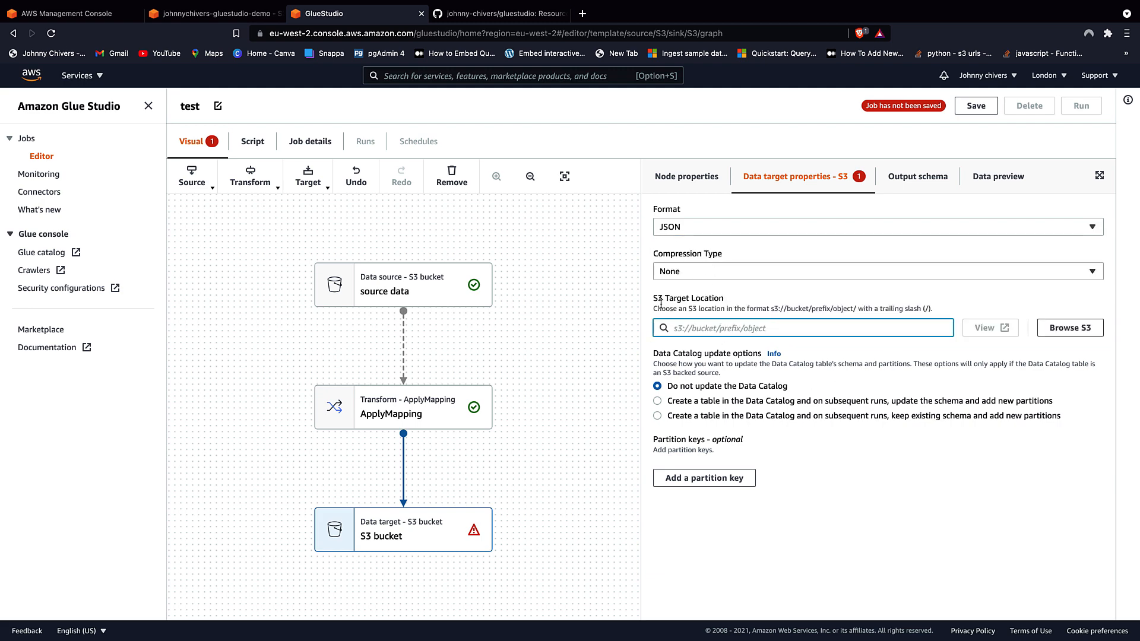
left_click_drag(753, 302, 641, 301)
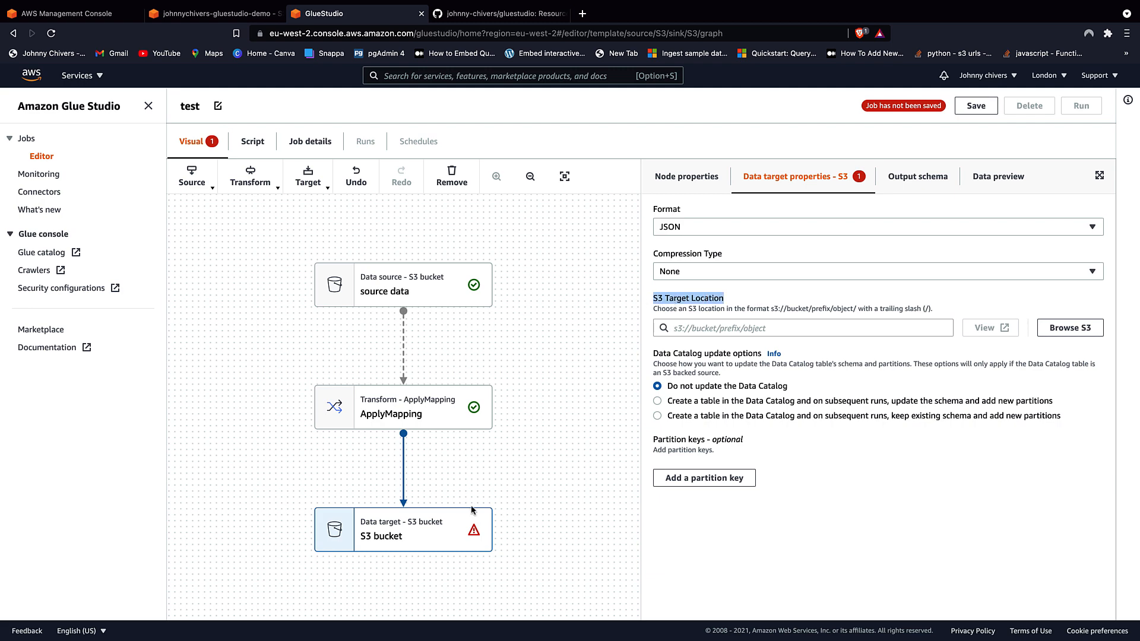
left_click(687, 177)
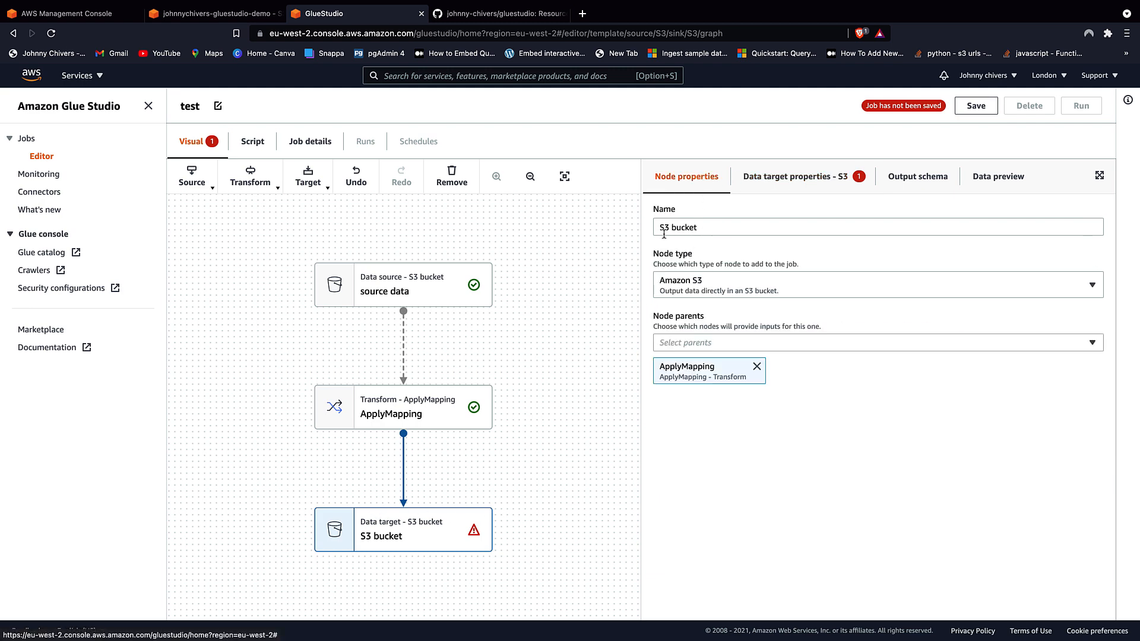
left_click(793, 177)
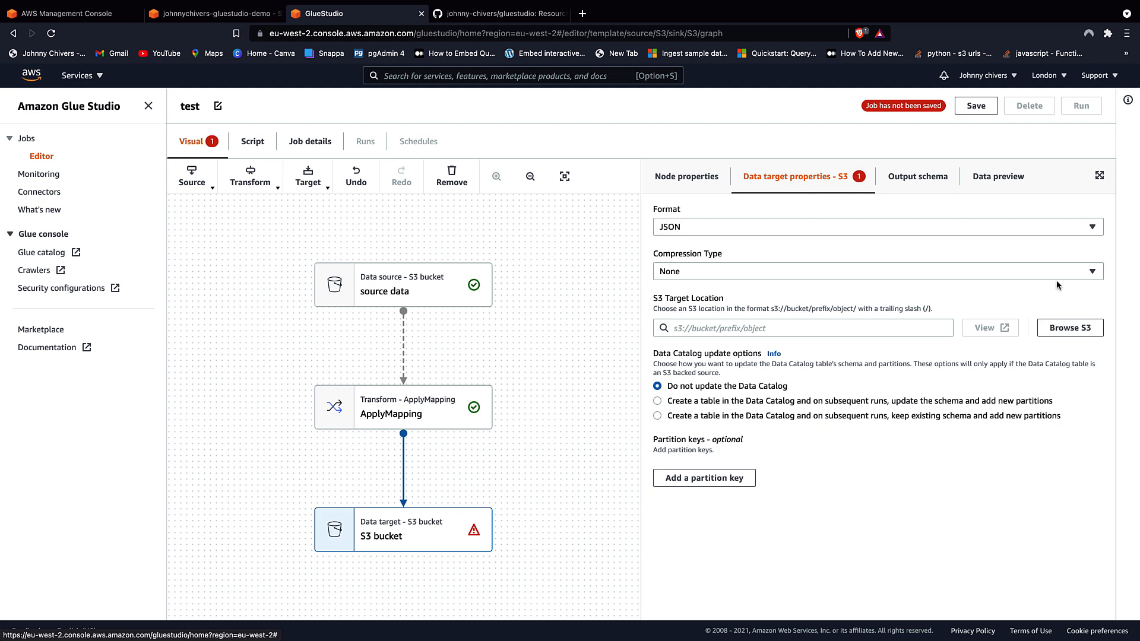
- Browse the Glue Studio demo bucket and set the S3 target location to its output/output_one/ folder
left_click(1063, 327)
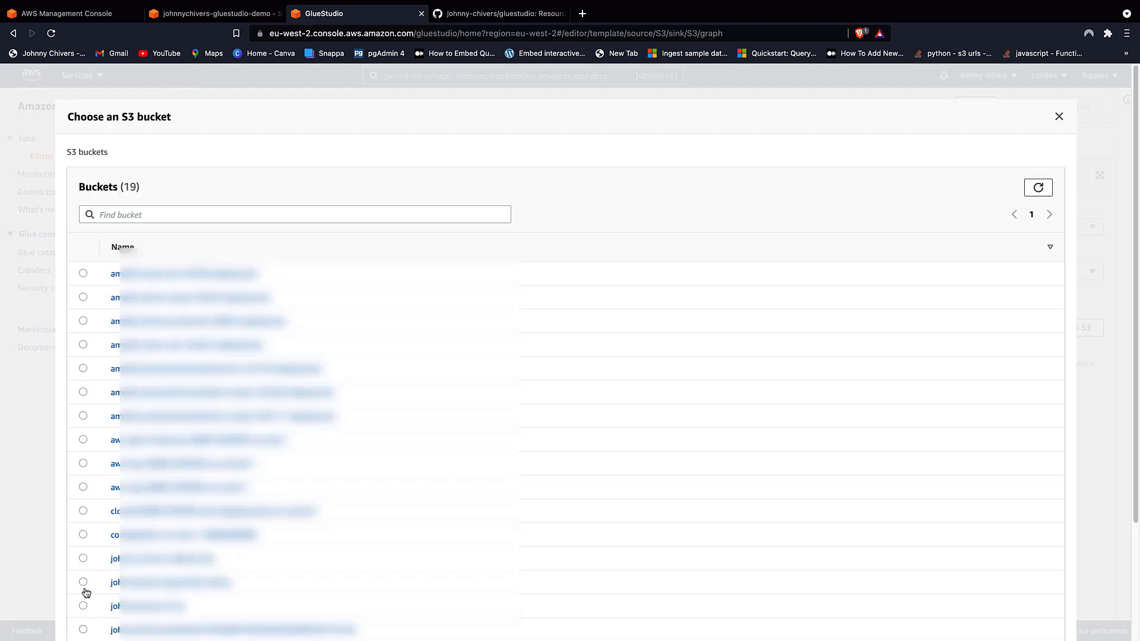
left_click(145, 583)
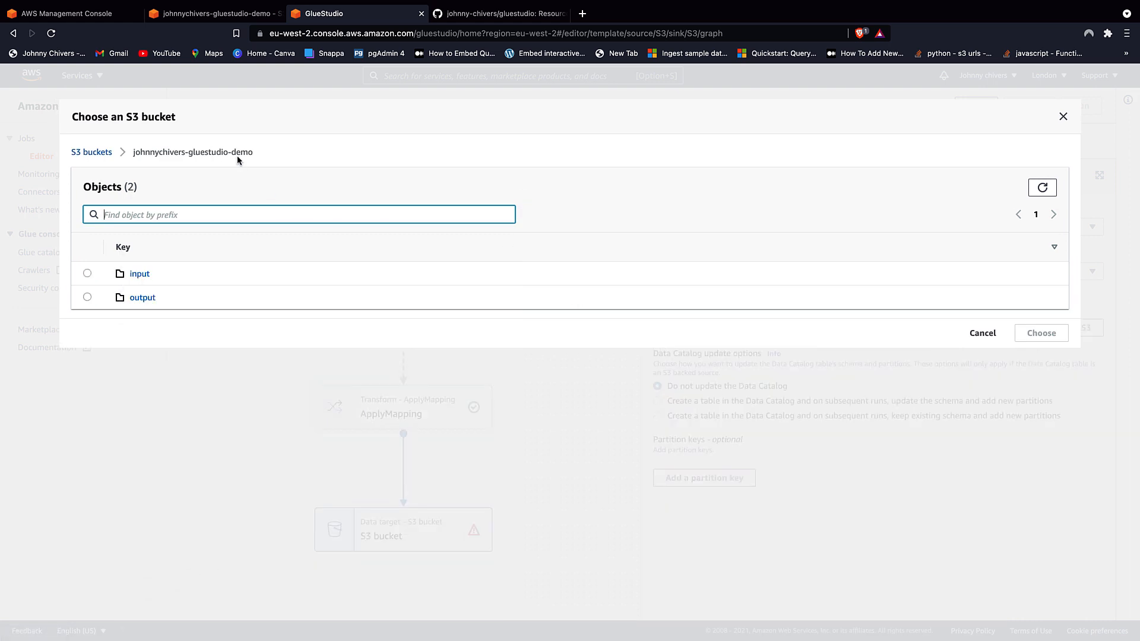
left_click(149, 297)
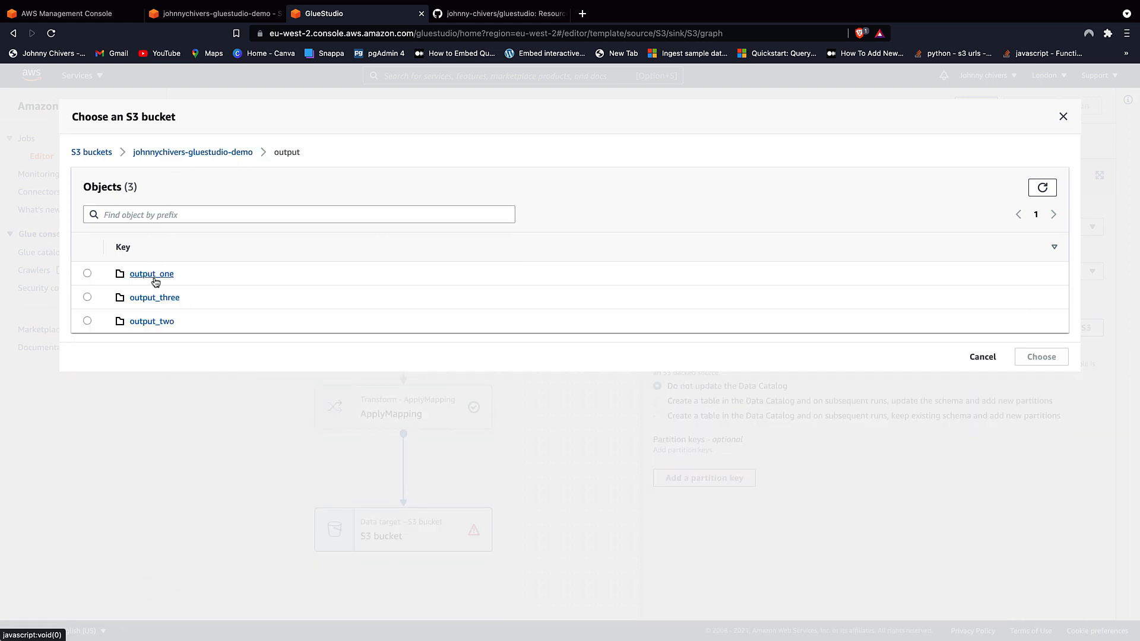
left_click(153, 278)
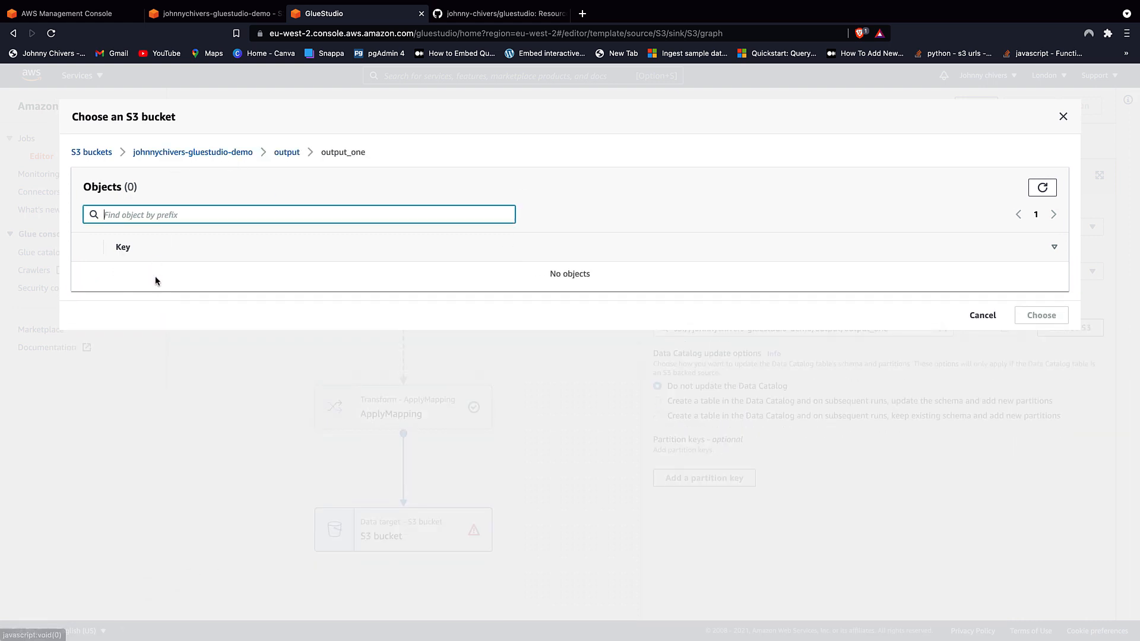
left_click(283, 153)
left_click(88, 275)
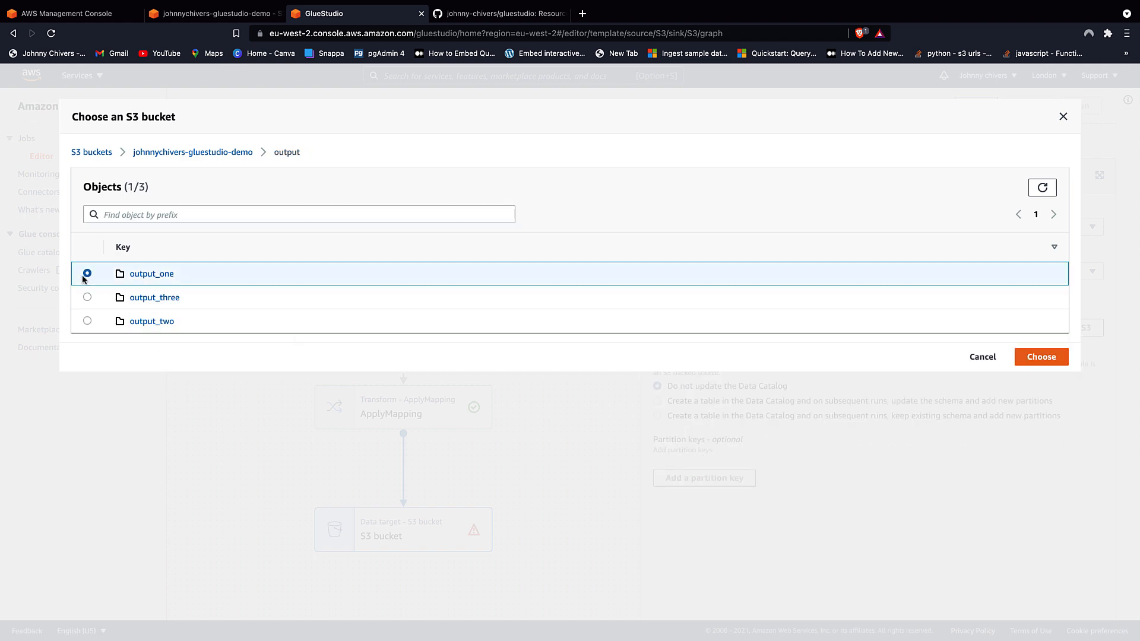
left_click(1055, 359)
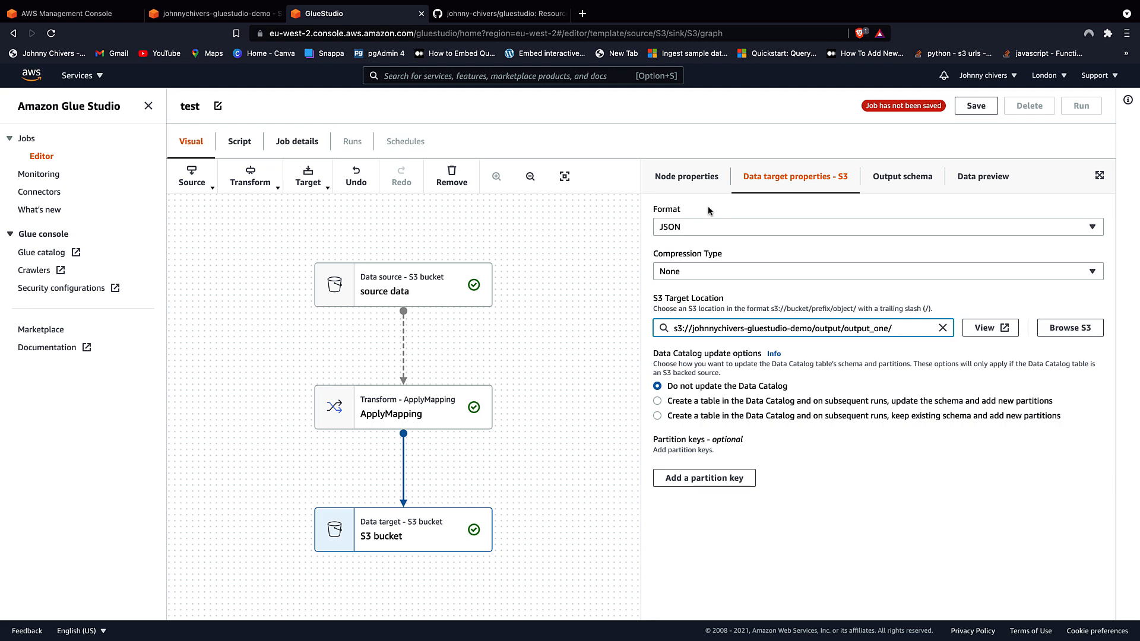
- Rename the S3 data target node as target s3
left_click(703, 179)
left_click_drag(831, 228, 595, 226)
key("BackSpace")
type("target s34")
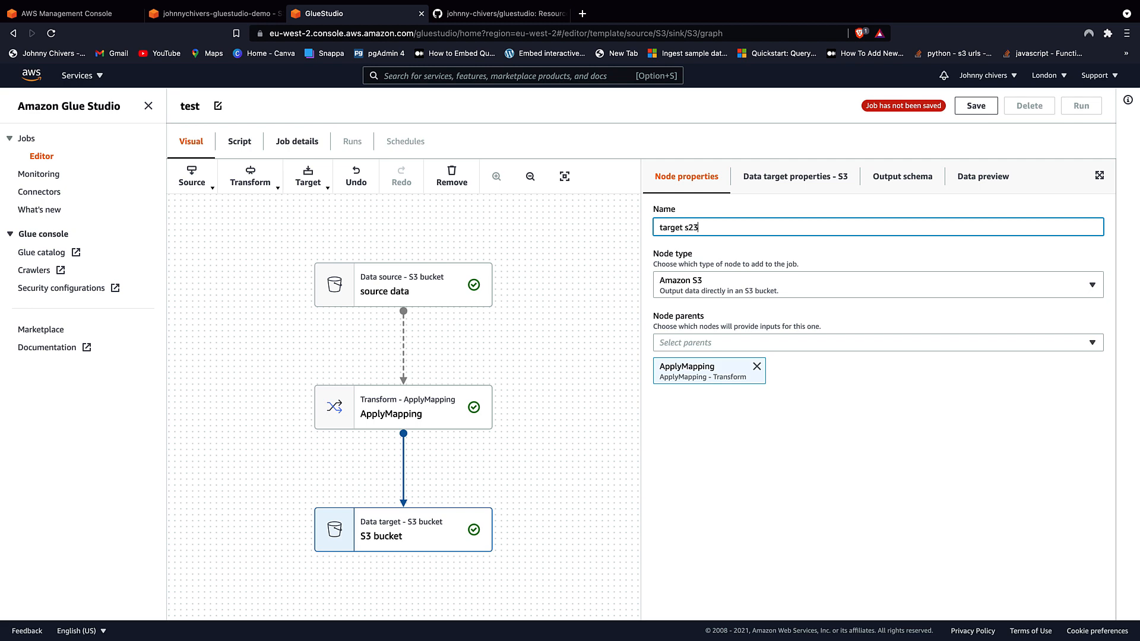
key("BackSpace")
left_click(402, 535)
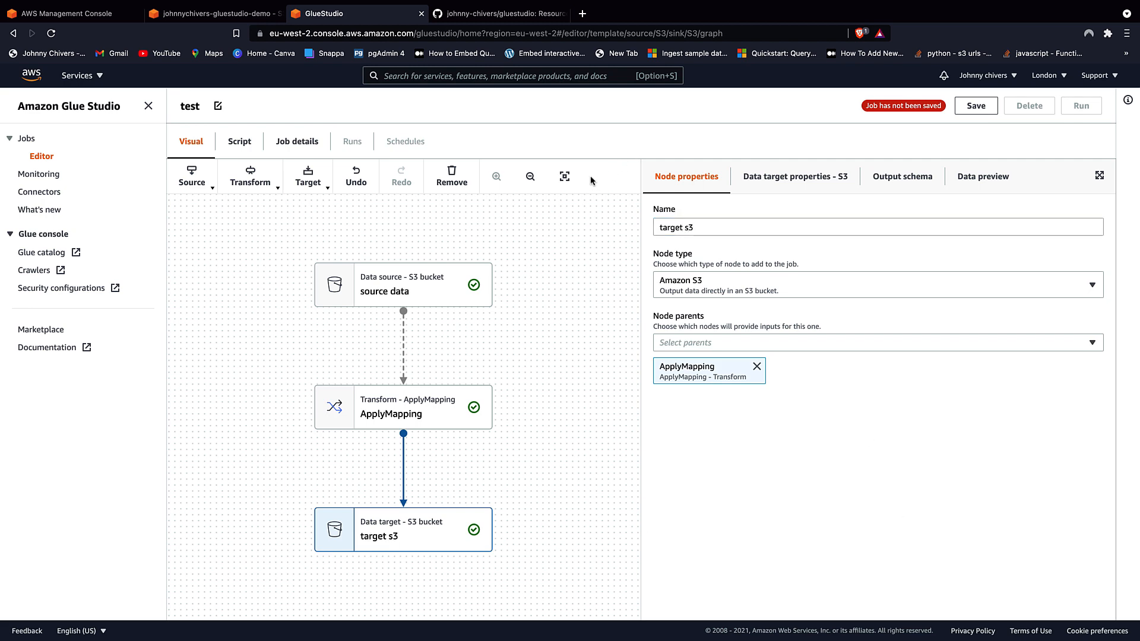
- In the job details, change the job name to Test and back to test
left_click(276, 148)
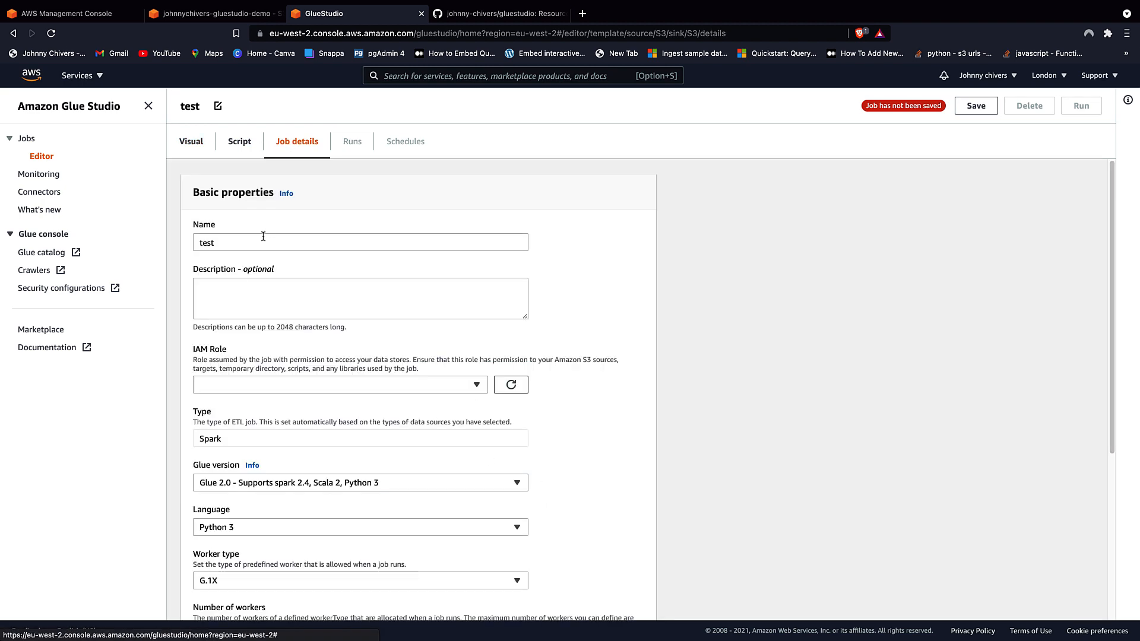
double_click(199, 108)
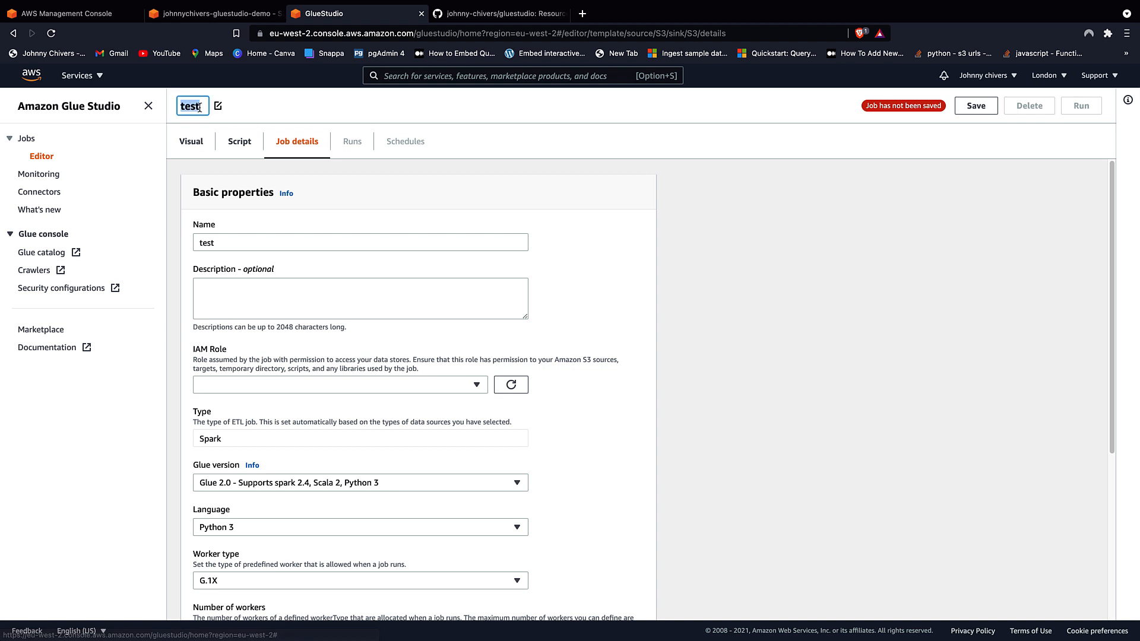
key("BackSpace")
type("Test")
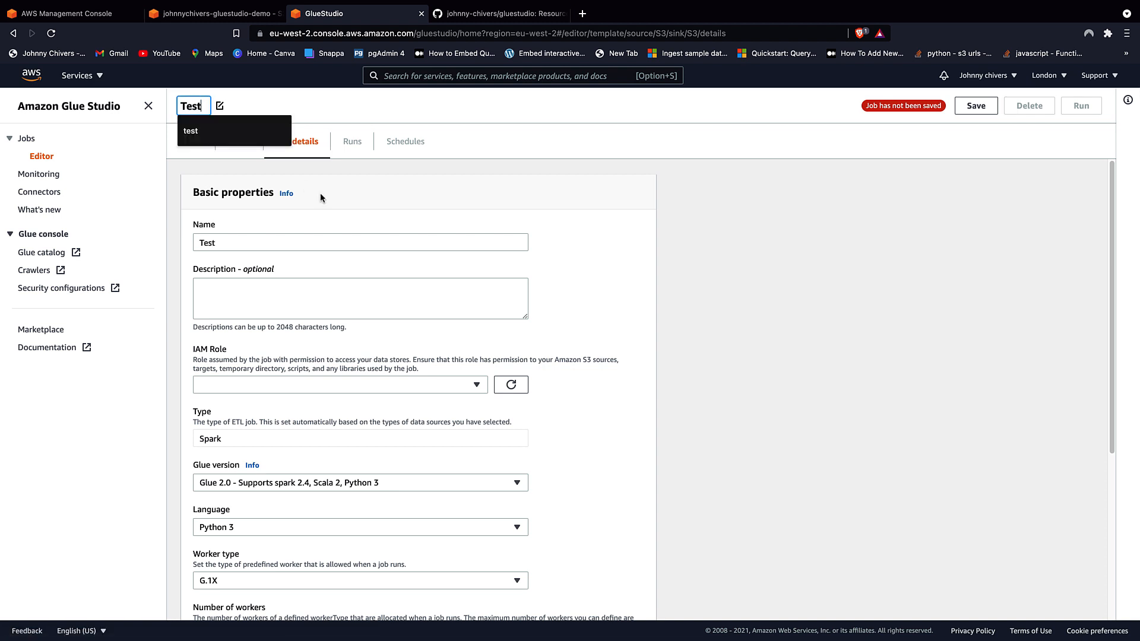
left_click_drag(255, 240, 173, 236)
key("BackSpace")
type("test")
left_click(375, 225)
- Enter "this is a glue job" as the description in the job details
left_click(316, 289)
type("rtttt")
key("BackSpace")
key("BackSpace")
key("BackSpace")
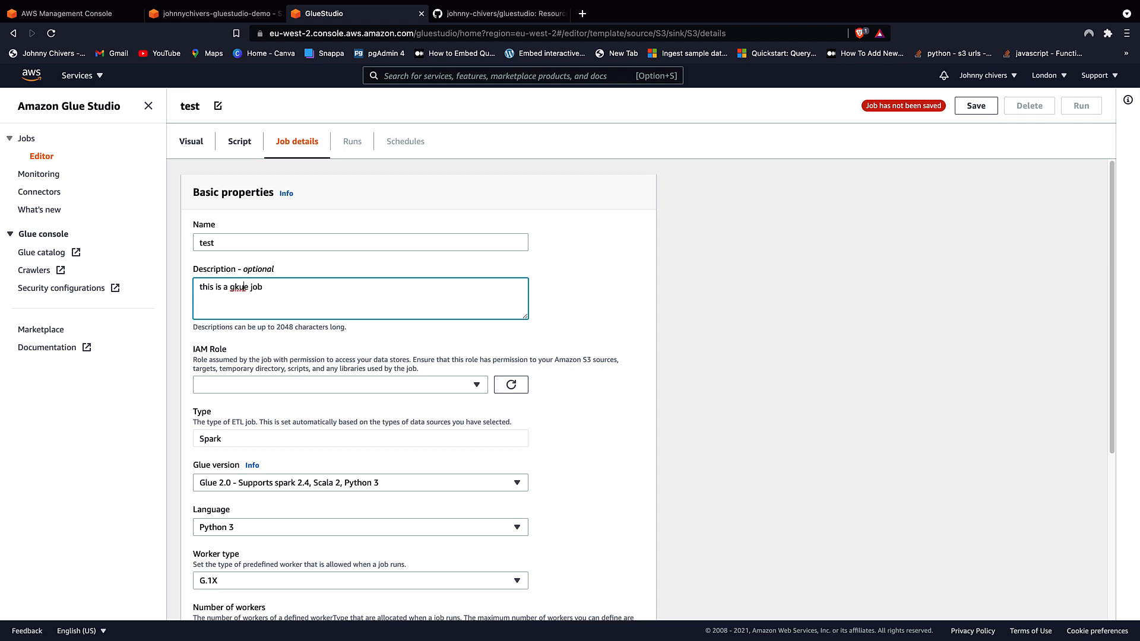
key("BackSpace")
type("l")
left_click(527, 339)
- Search the available IAM roles for "gluest" and assign the gluestudio-delete role to the job
scroll(370, 361, "down", 1)
left_click(300, 368)
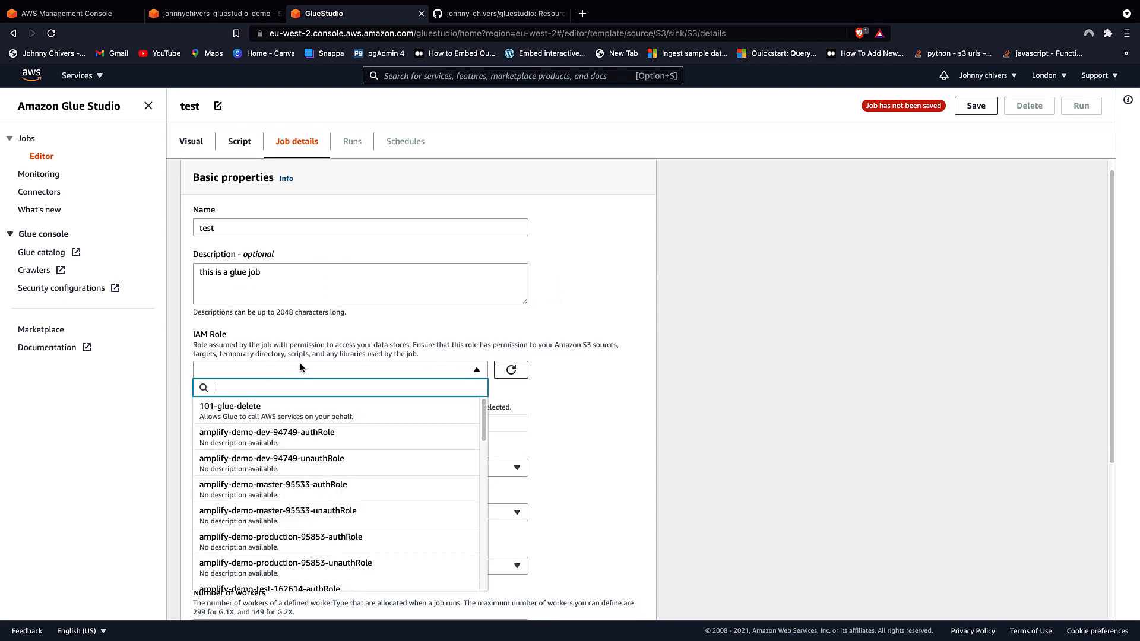
type("glu")
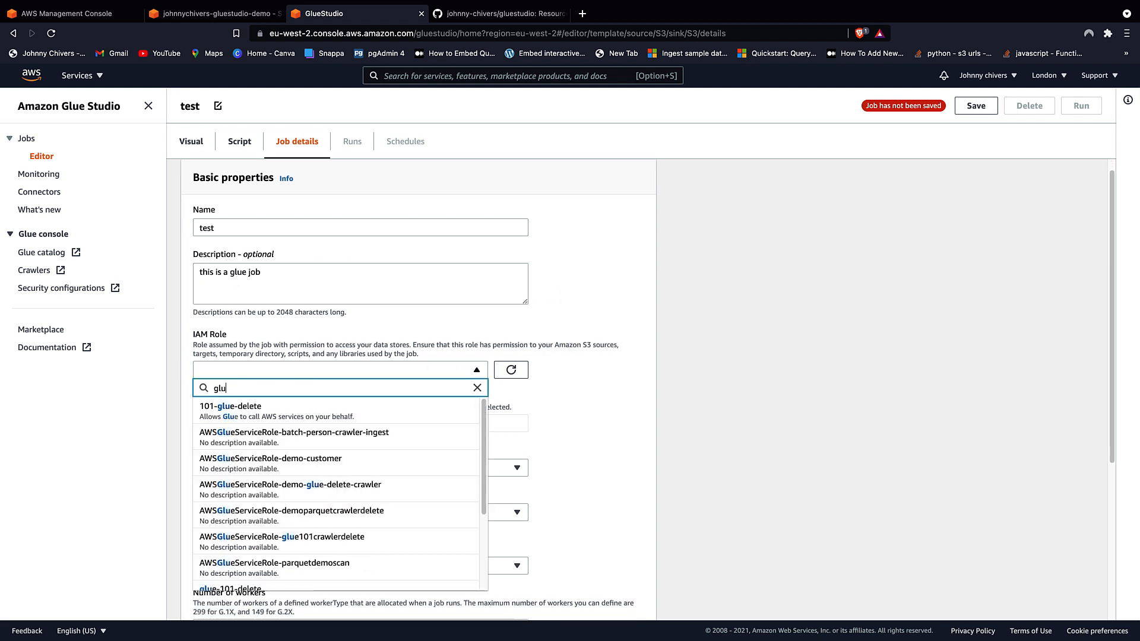
type("est")
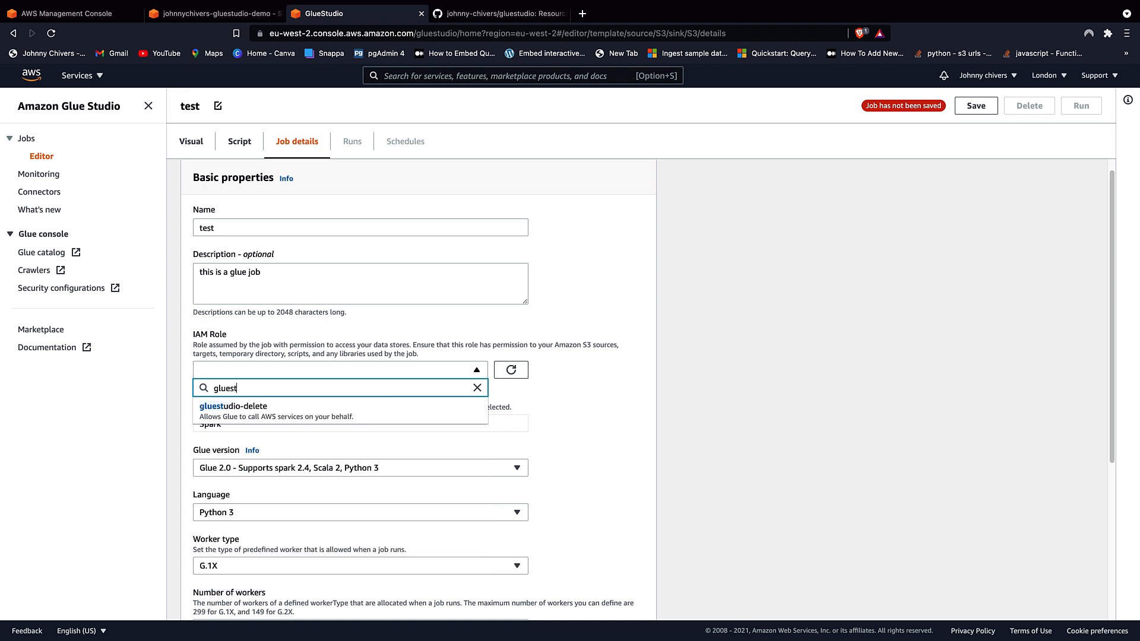
left_click(296, 411)
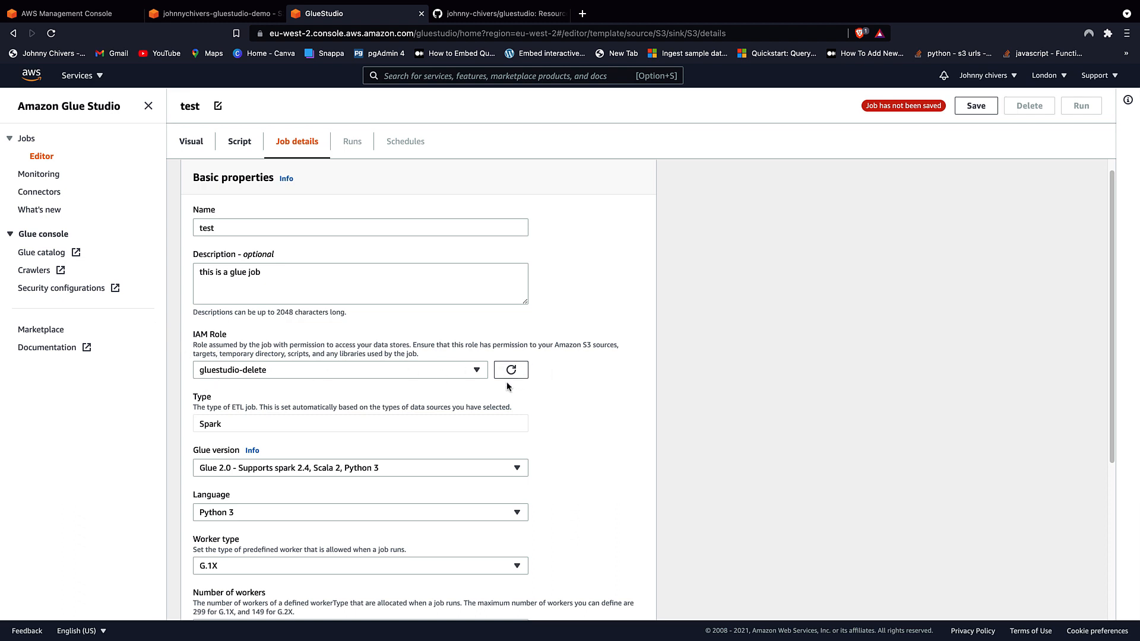
- Set the job's number of workers to 2 and its number of retries to 1
scroll(304, 364, "down", 2)
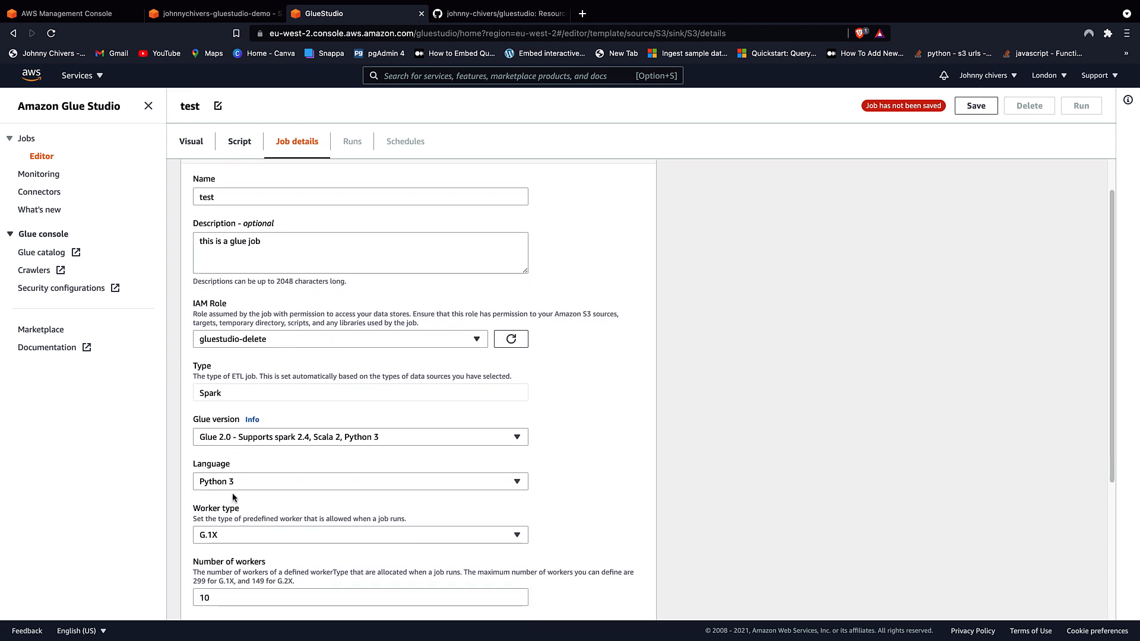
scroll(267, 439, "down", 5)
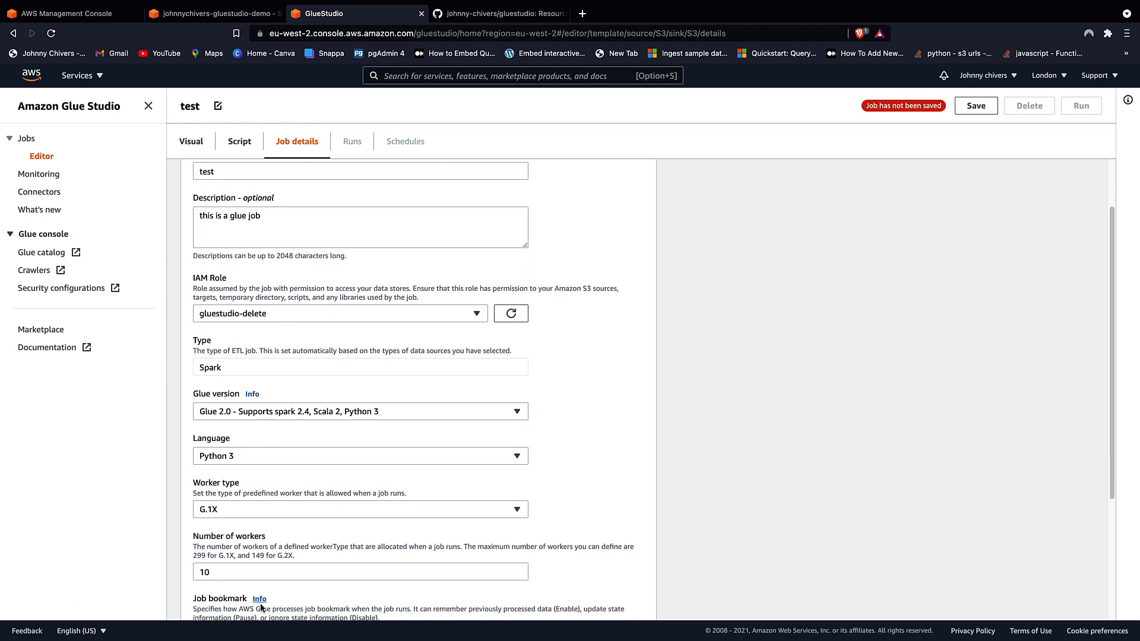
left_click_drag(239, 391, 172, 387)
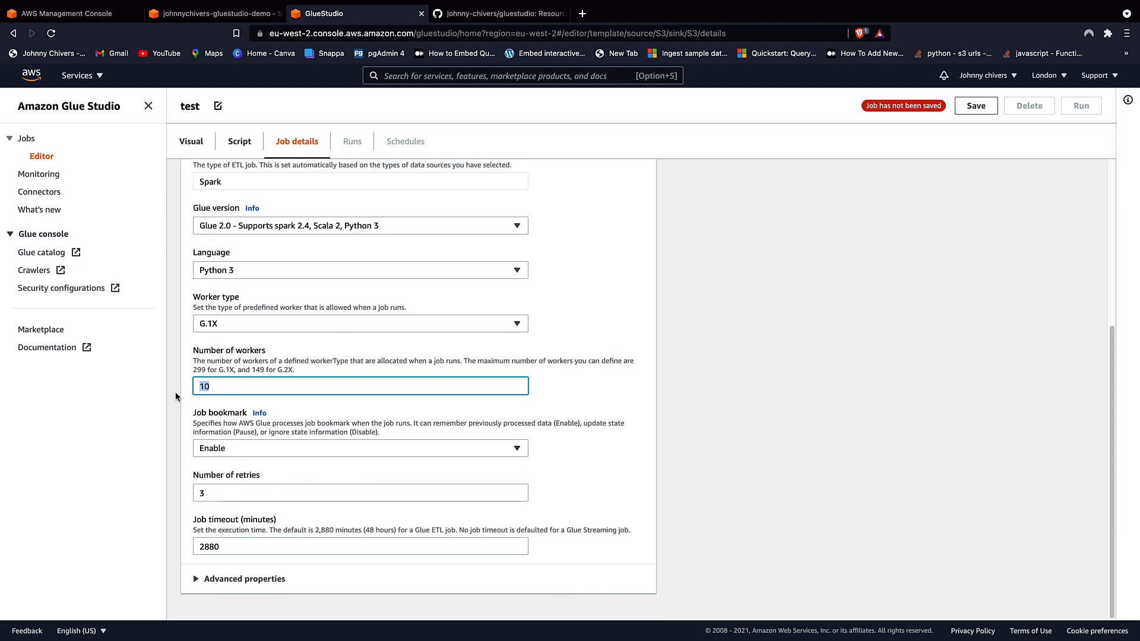
key("BackSpace")
left_click(597, 338)
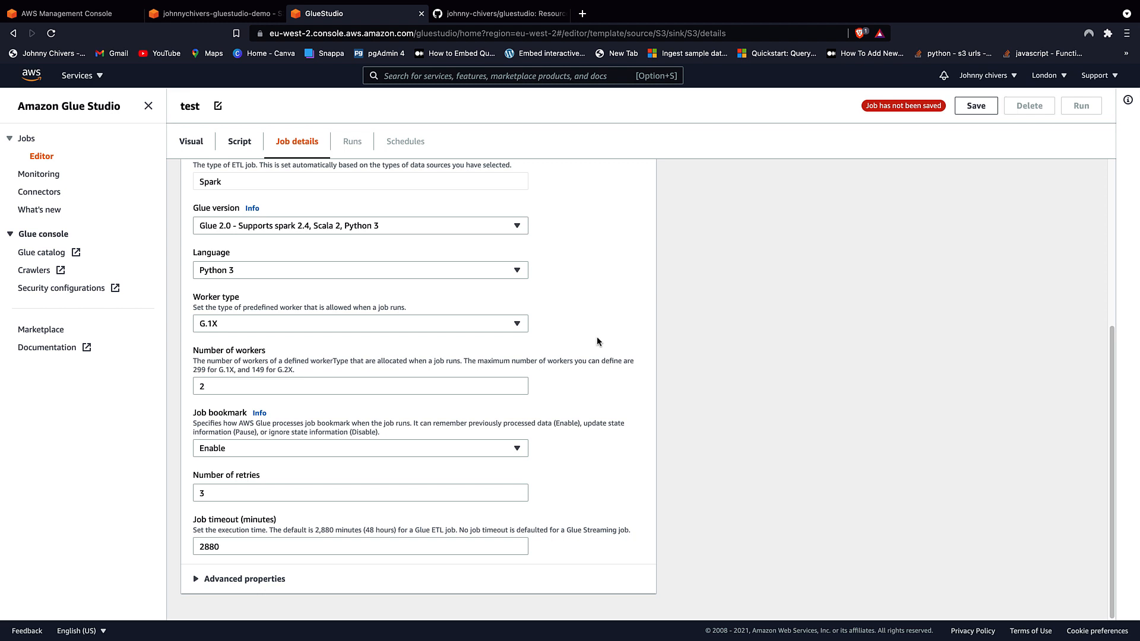
left_click_drag(239, 493, 154, 495)
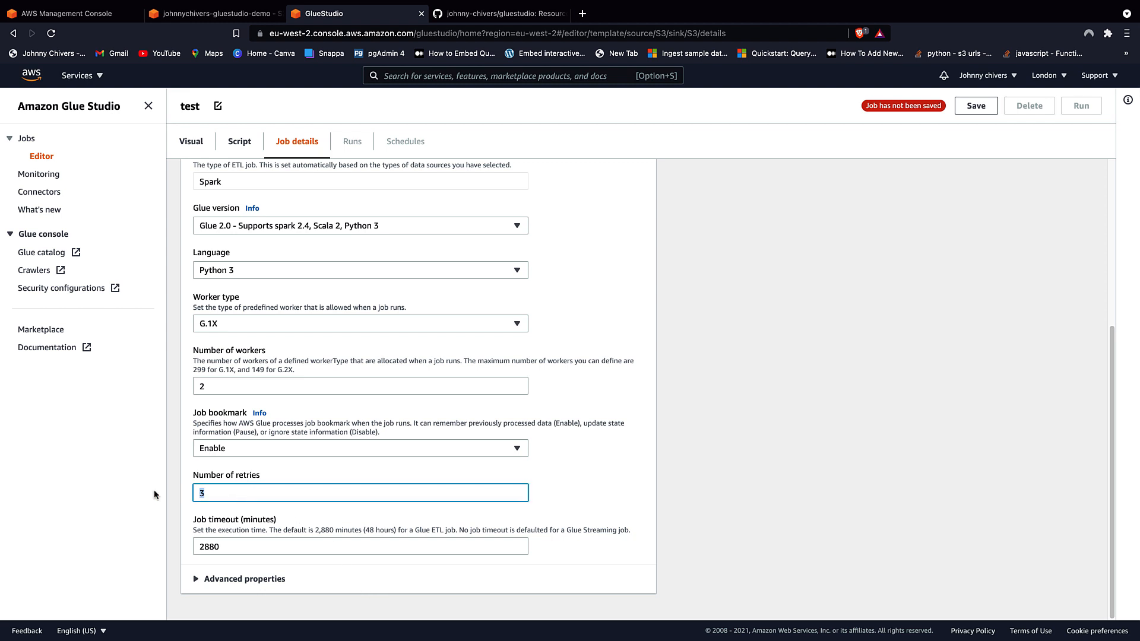
key("BackSpace")
left_click(636, 494)
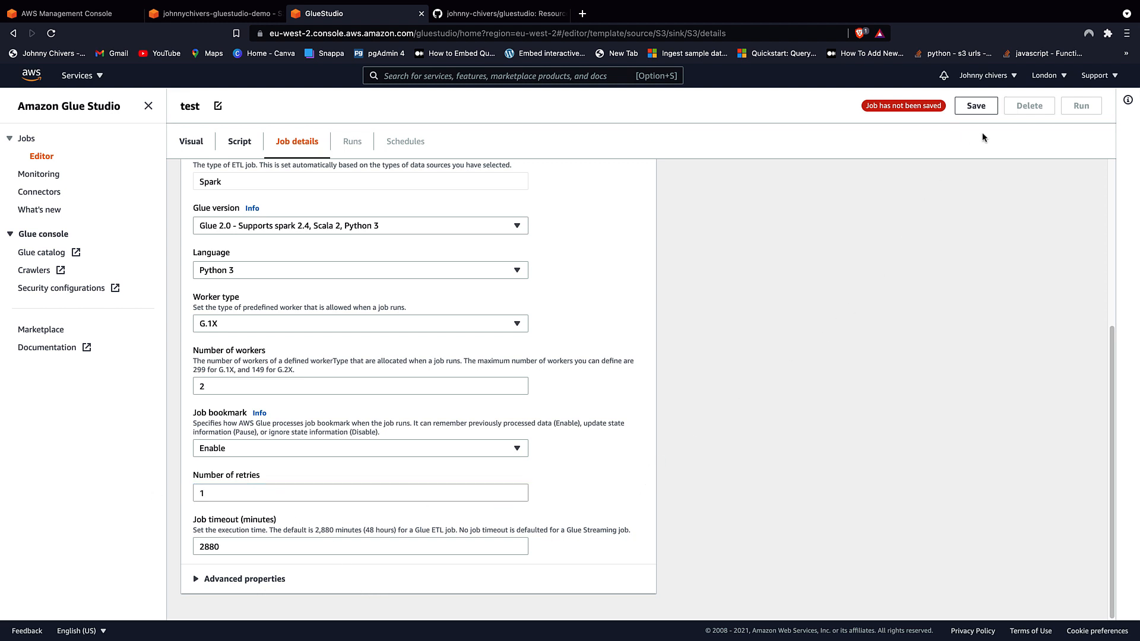
- Save the test job, repeating the save as needed, and run it
left_click(976, 107)
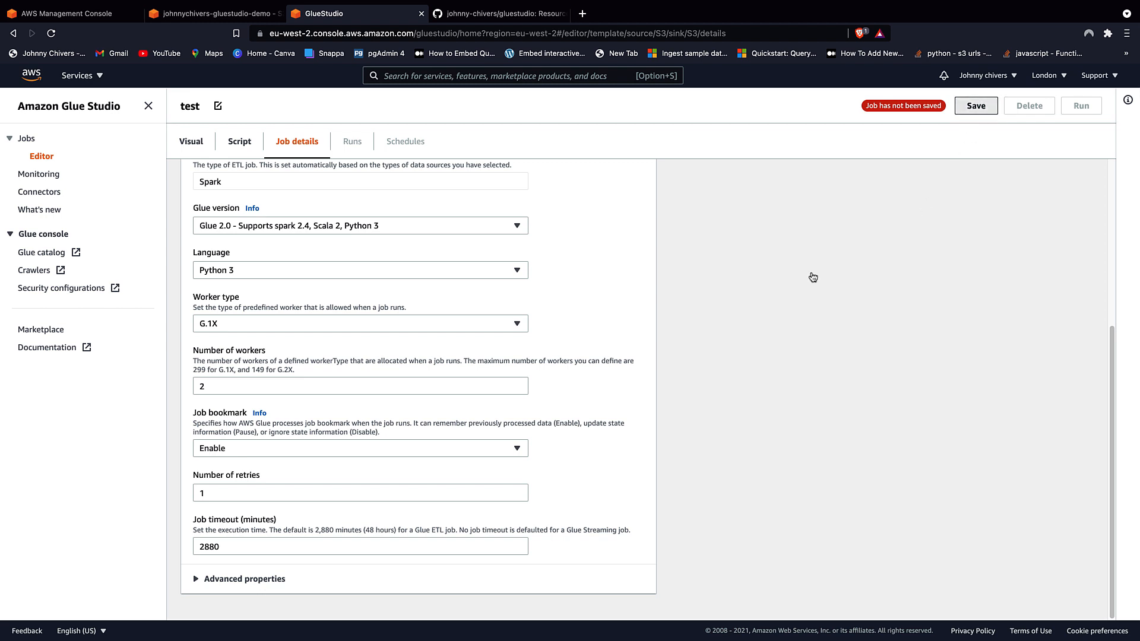
left_click(977, 106)
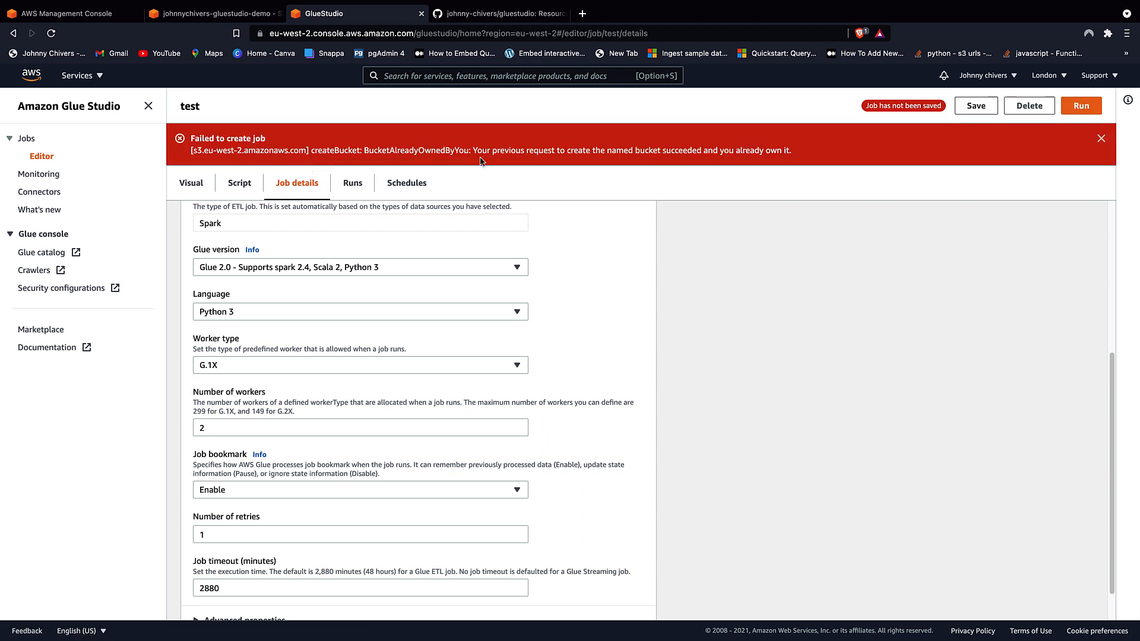
left_click(976, 112)
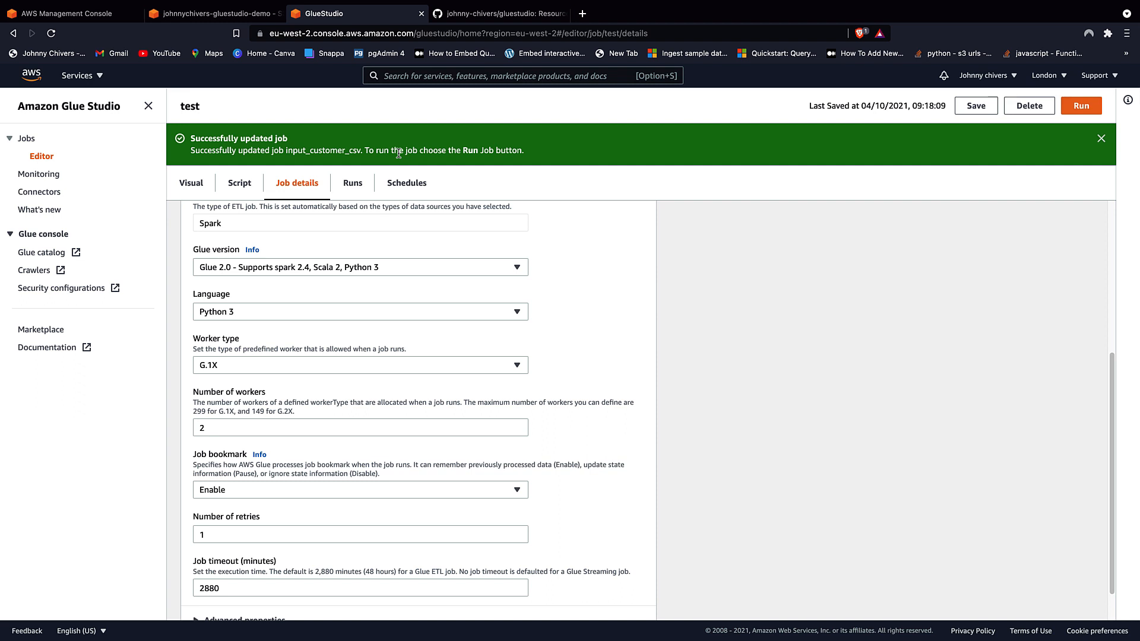
left_click(985, 105)
left_click(1081, 107)
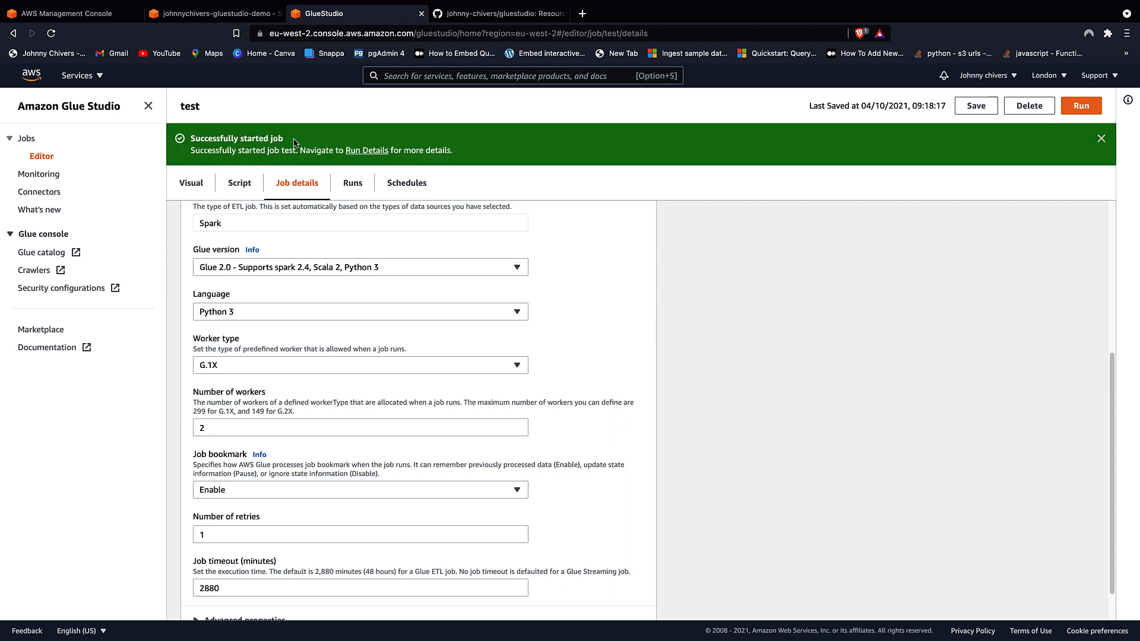
- Open the monitoring dashboard, look over the job runs summary, and refresh the page to update the run status
left_click(57, 174)
scroll(475, 267, "down", 2)
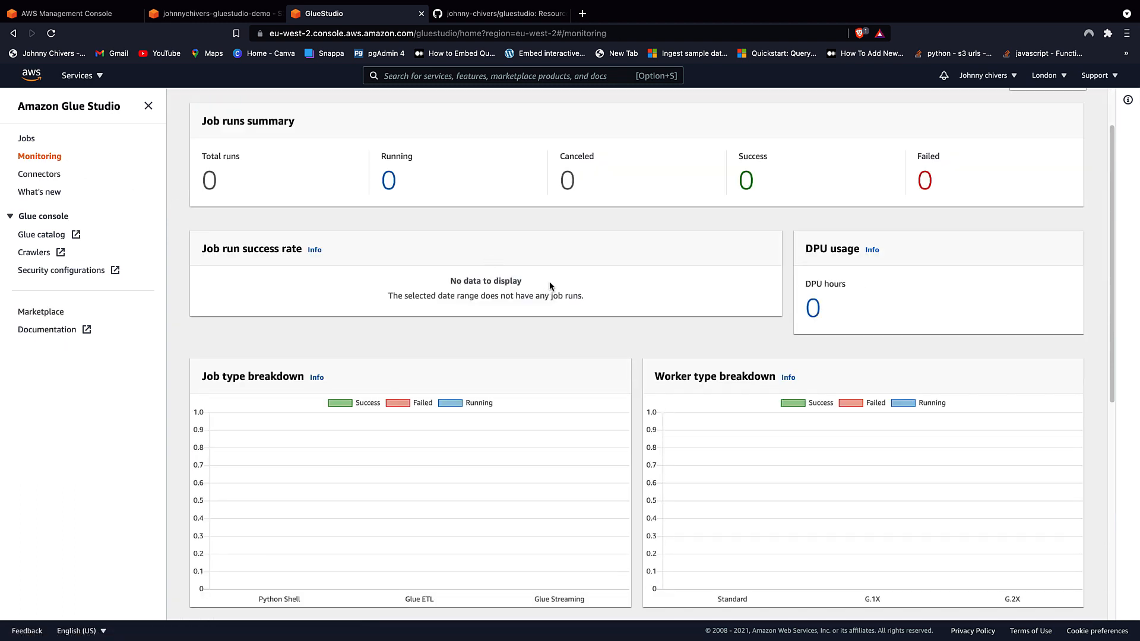
scroll(659, 285, "up", 1)
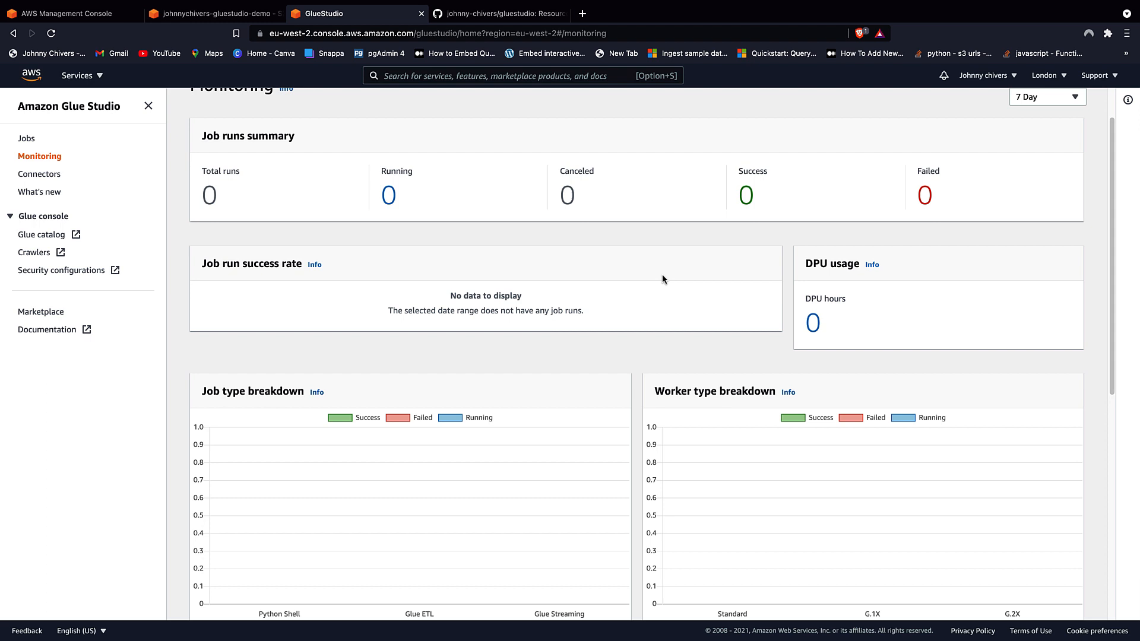
key("super+r")
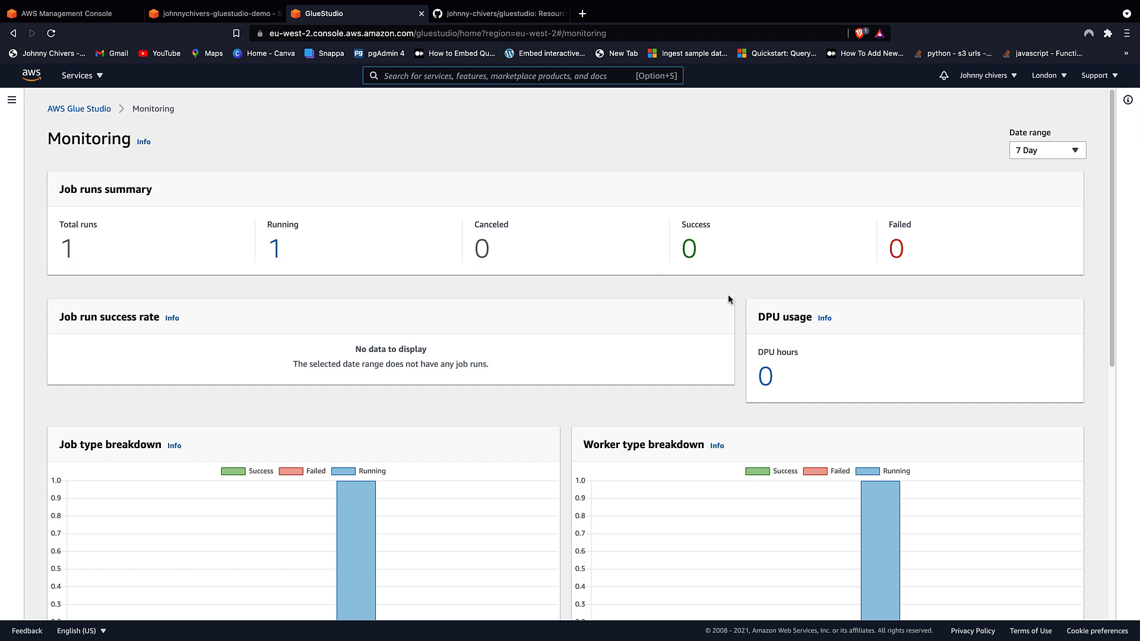
- Reload the monitoring dashboard and examine the breakdown charts, job runs timeline, and the test run's status, capacity and worker type
scroll(726, 297, "down", 2)
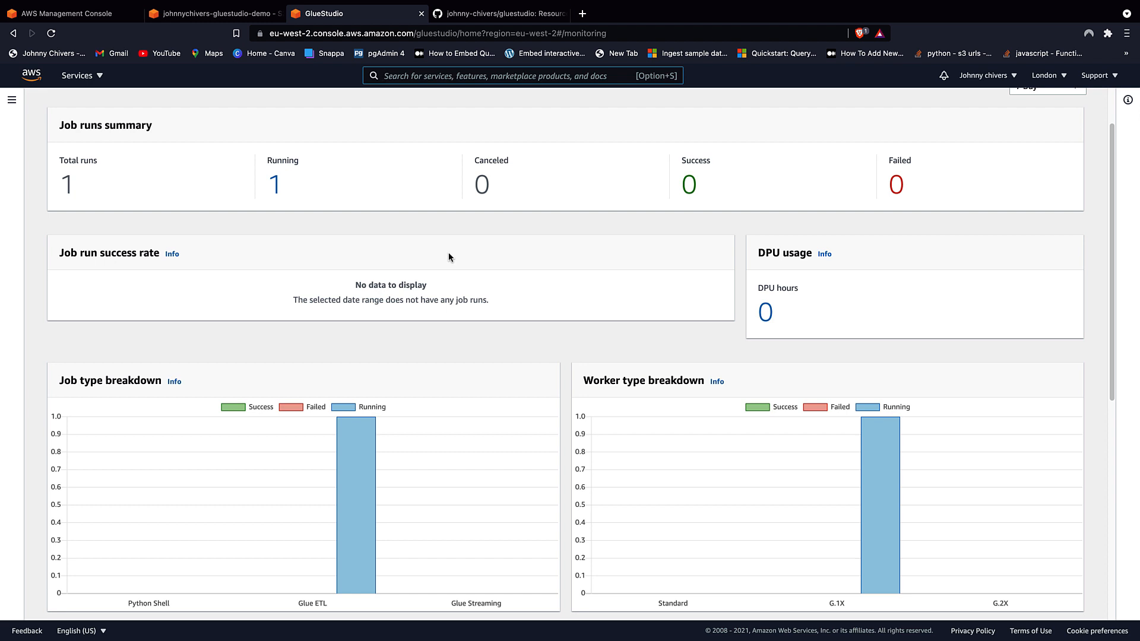
left_click(742, 34)
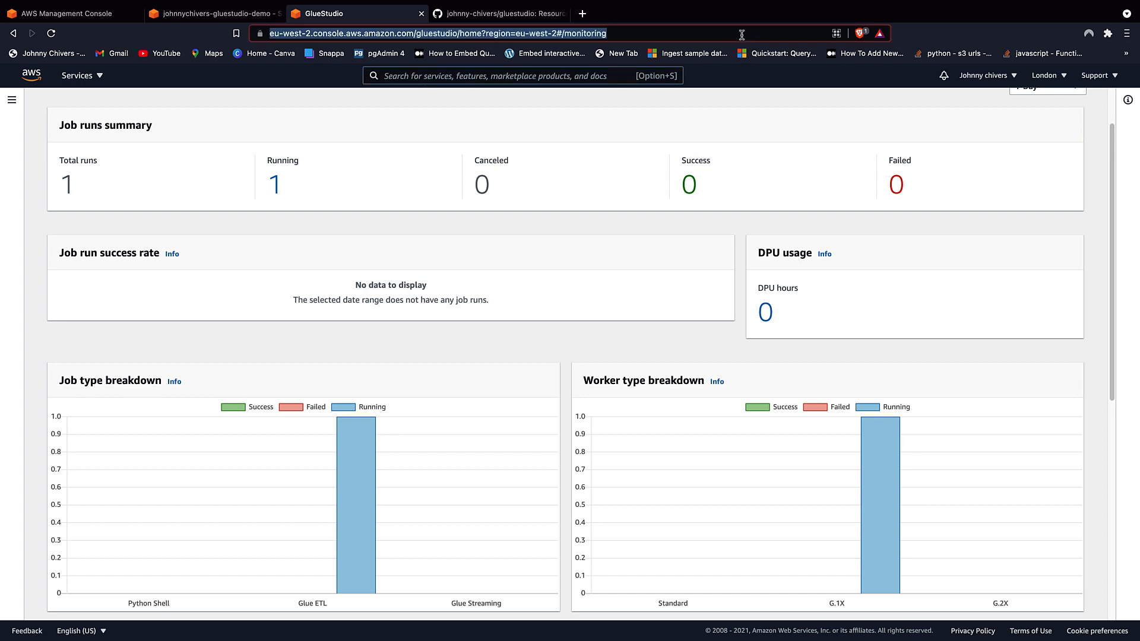
key("Return")
scroll(691, 255, "down", 3)
scroll(406, 270, "down", 1)
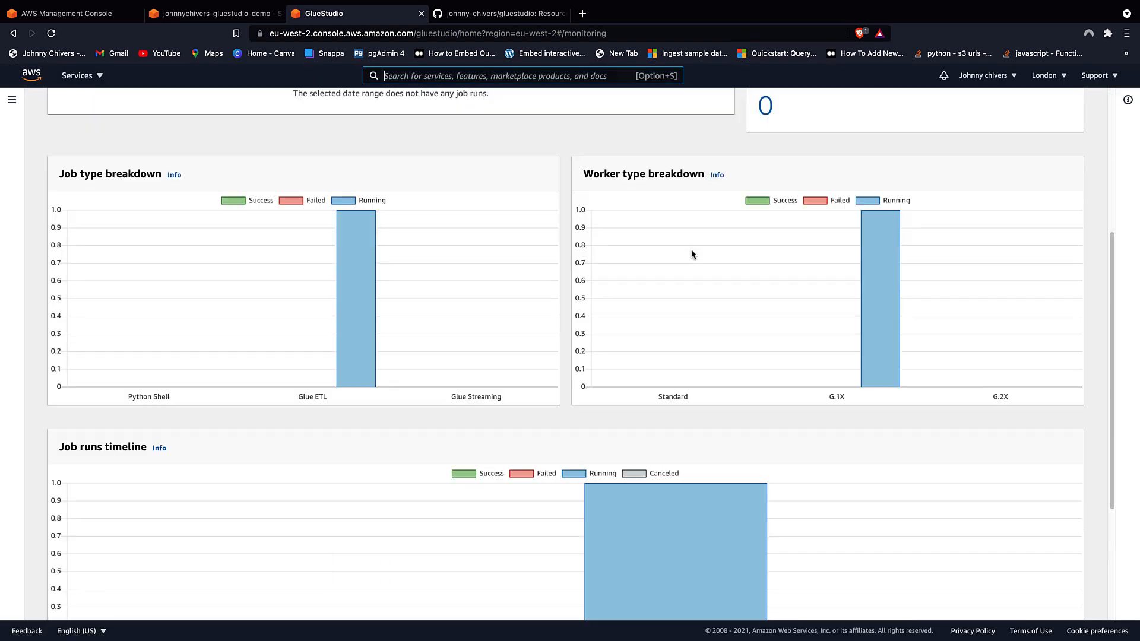
scroll(350, 307, "down", 3)
mouse_move(674, 316)
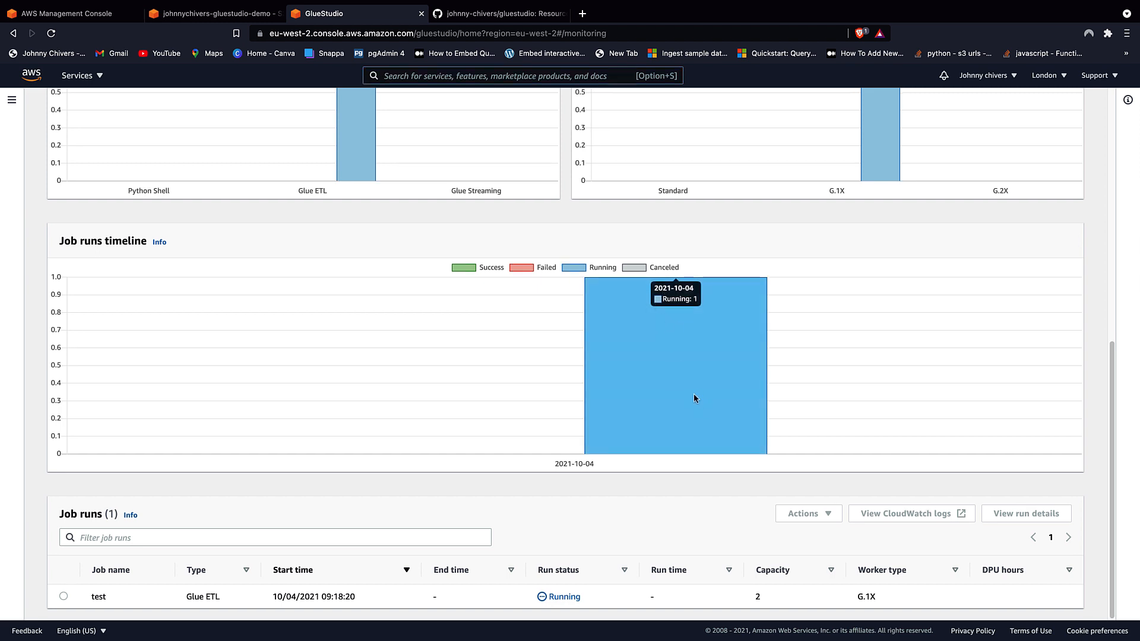
double_click(555, 596)
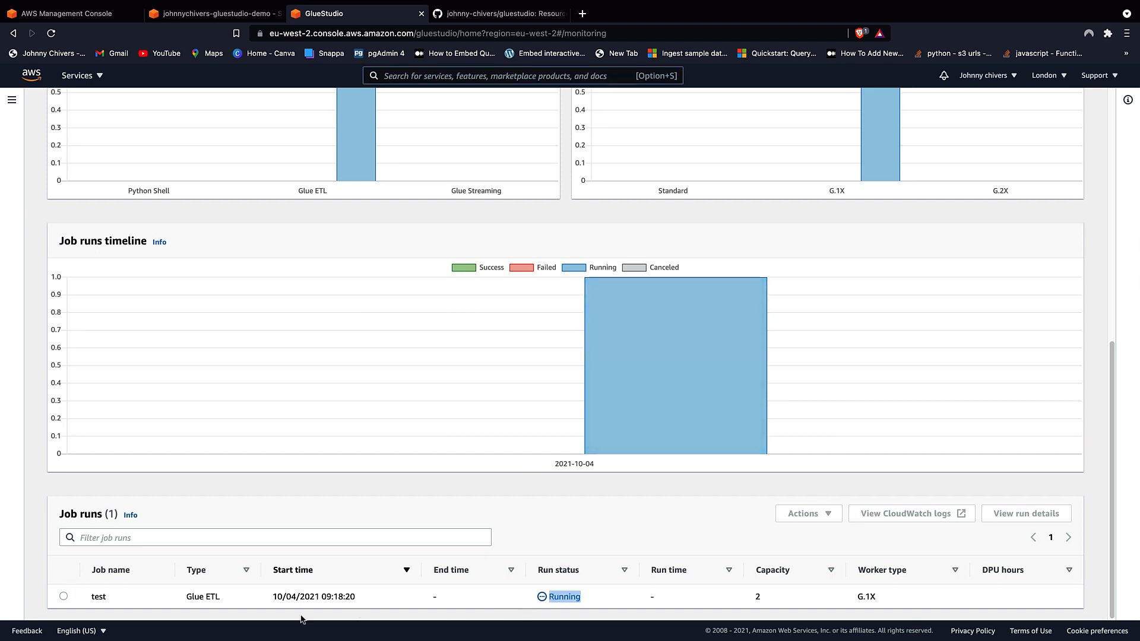
left_click_drag(740, 602, 877, 599)
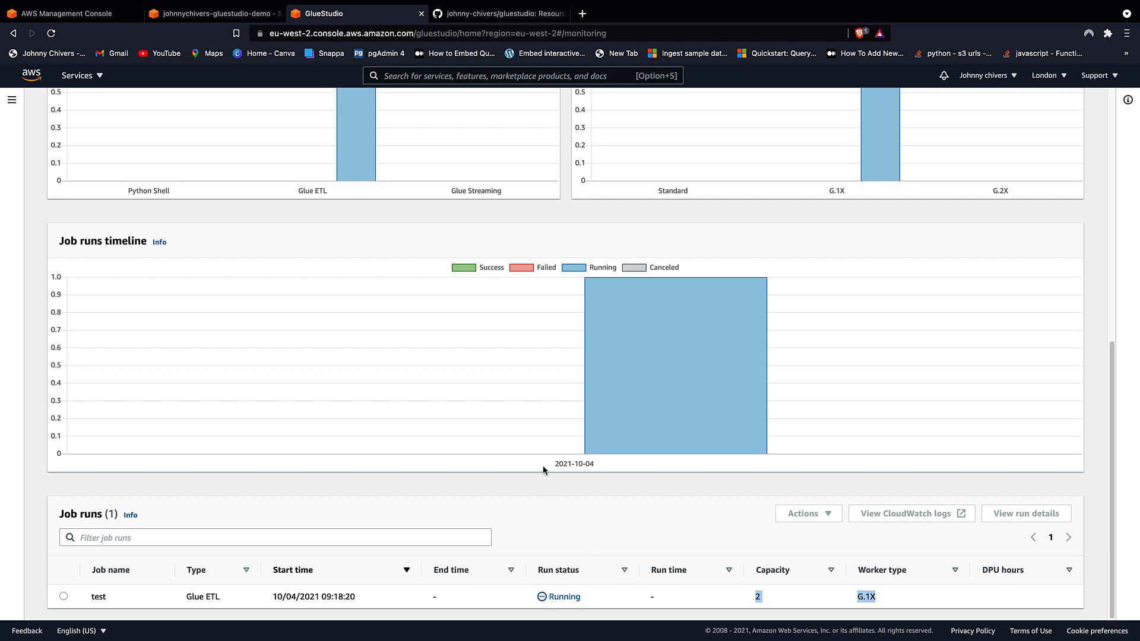
- Refresh the monitoring dashboard repeatedly to update the test run's status, checking the G.1X bar in the worker type breakdown
scroll(572, 389, "up", 2)
key("super+r")
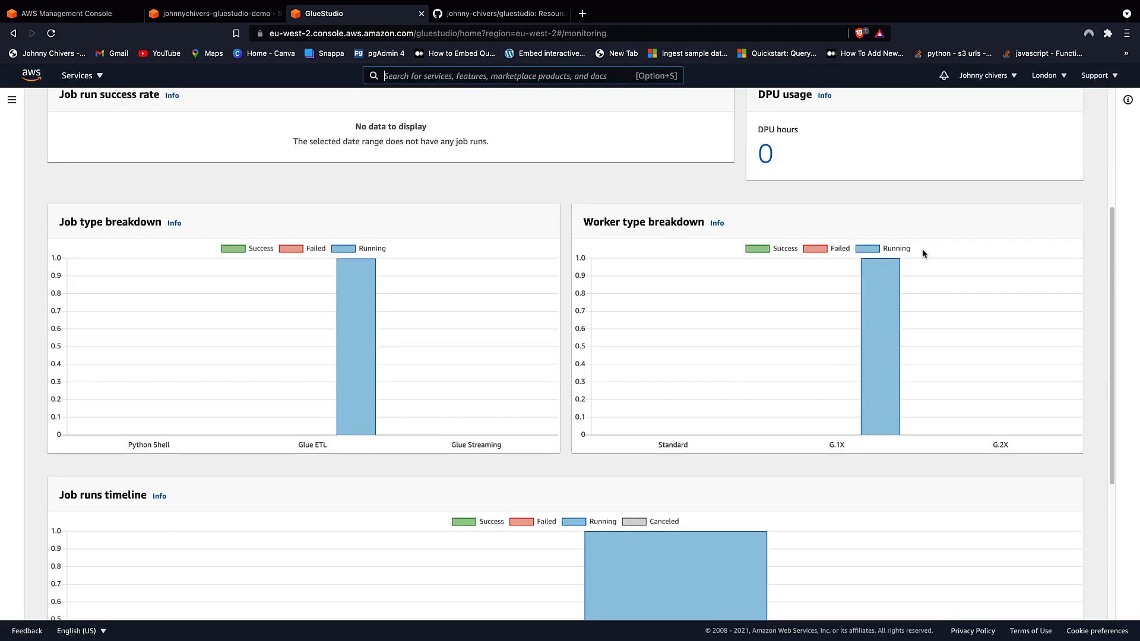
mouse_move(880, 273)
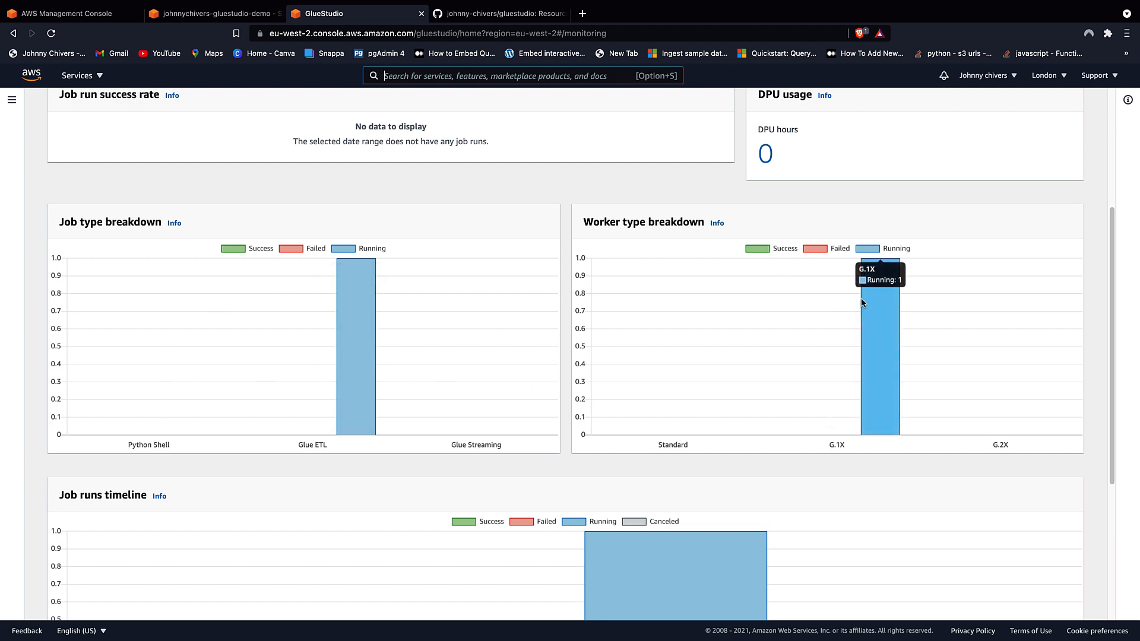
key("super+r")
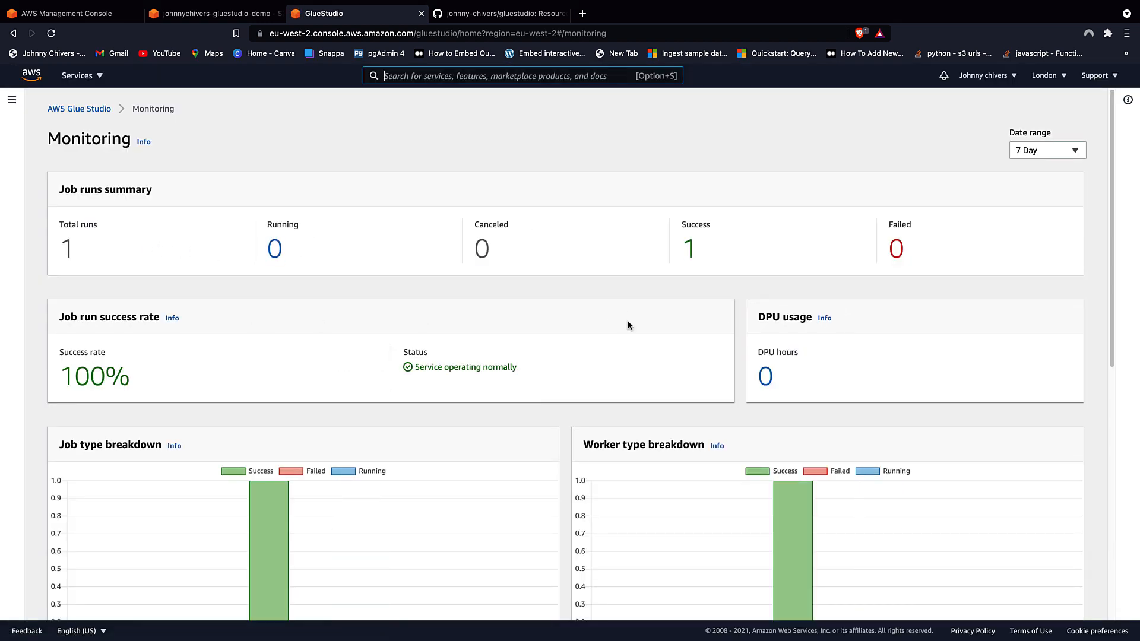
- Open the list of successful job runs from the refreshed job runs summary, review it, and return to the monitoring dashboard
key("super+r")
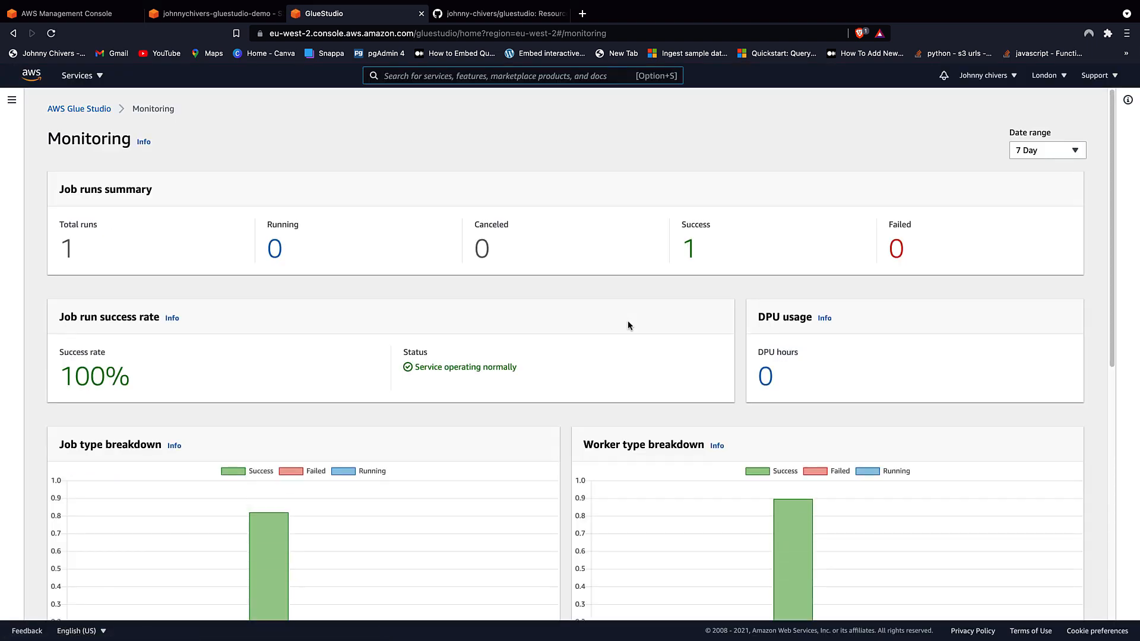
left_click(690, 247)
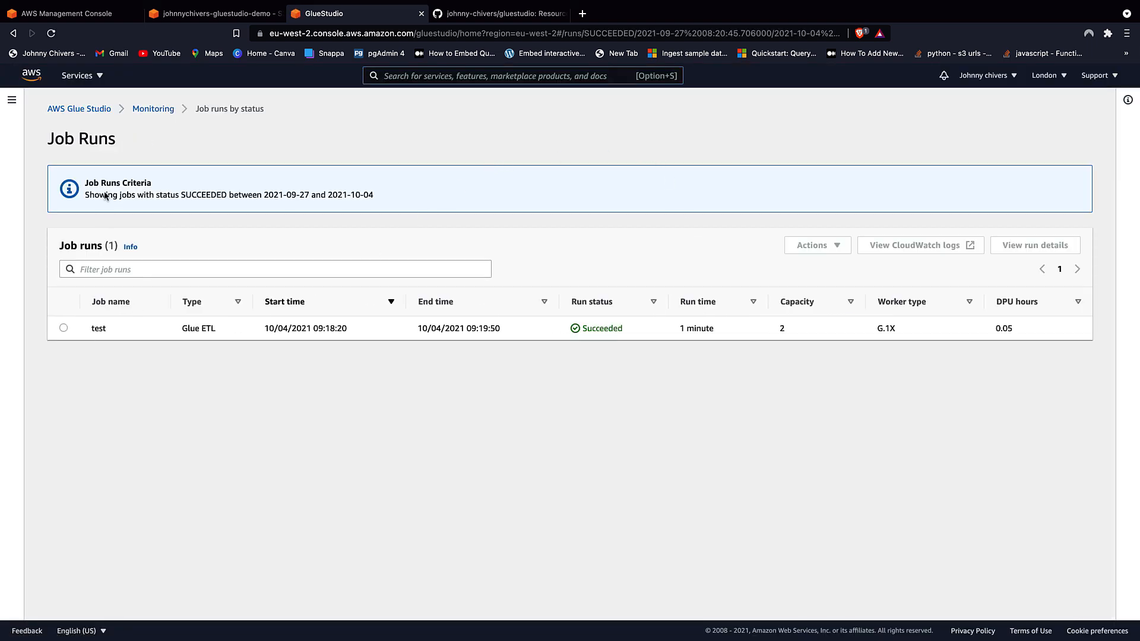
left_click(13, 33)
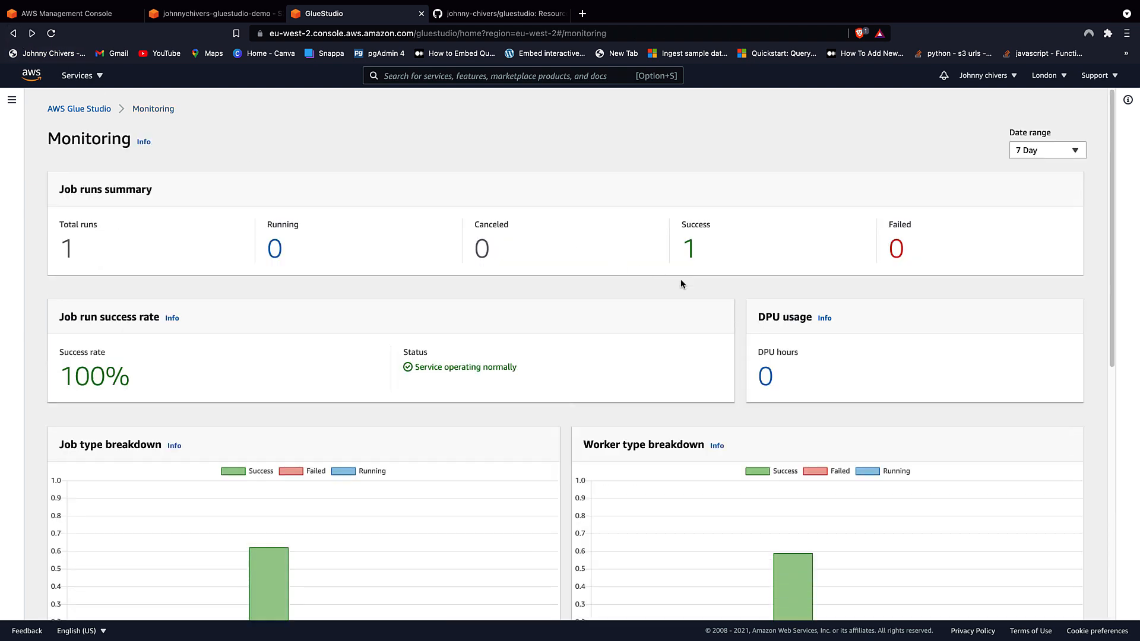
- Open the list of successful job runs and examine the test run's status, run time, capacity, worker type and DPU hours
left_click(690, 248)
left_click_drag(567, 335, 963, 340)
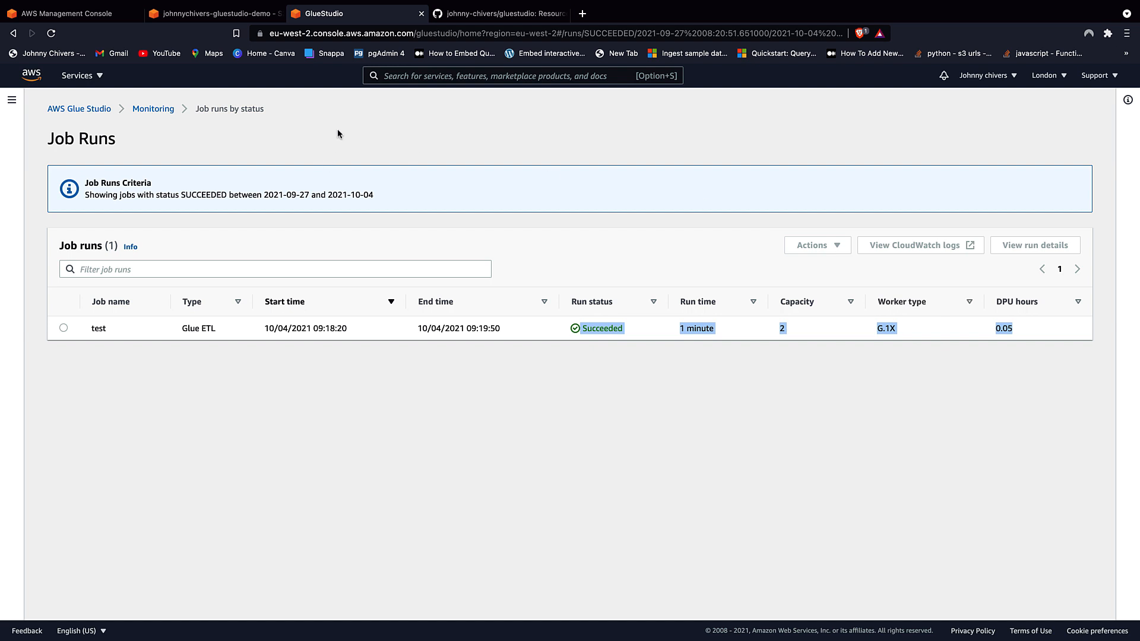
- Switch to the S3 console and open the output_one folder inside the demo bucket's output folder
left_click(214, 16)
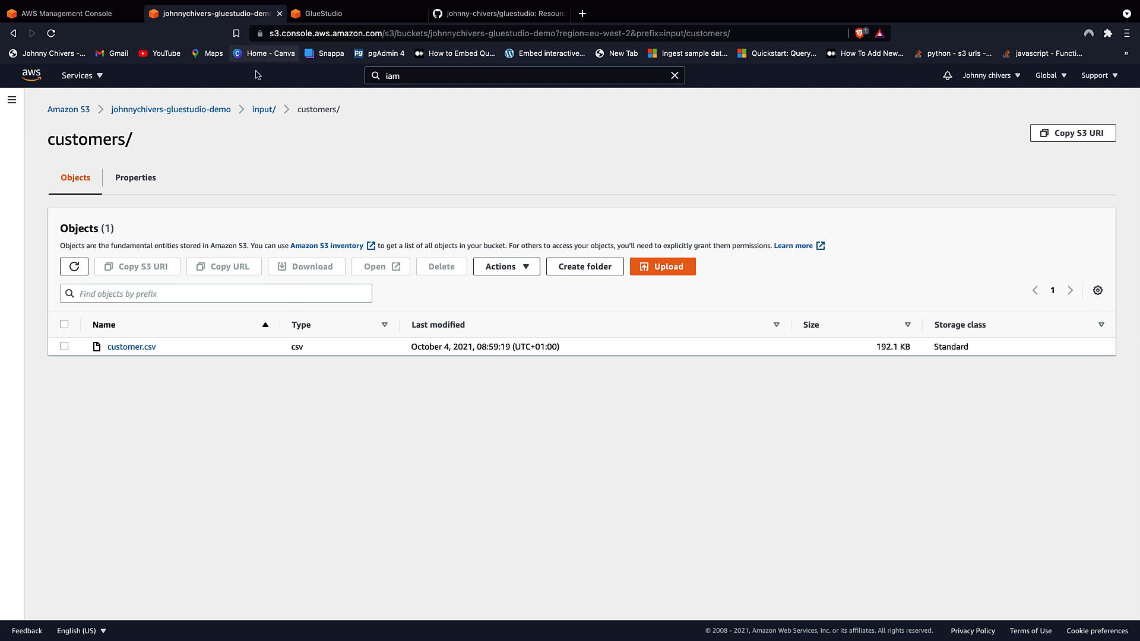
left_click(265, 109)
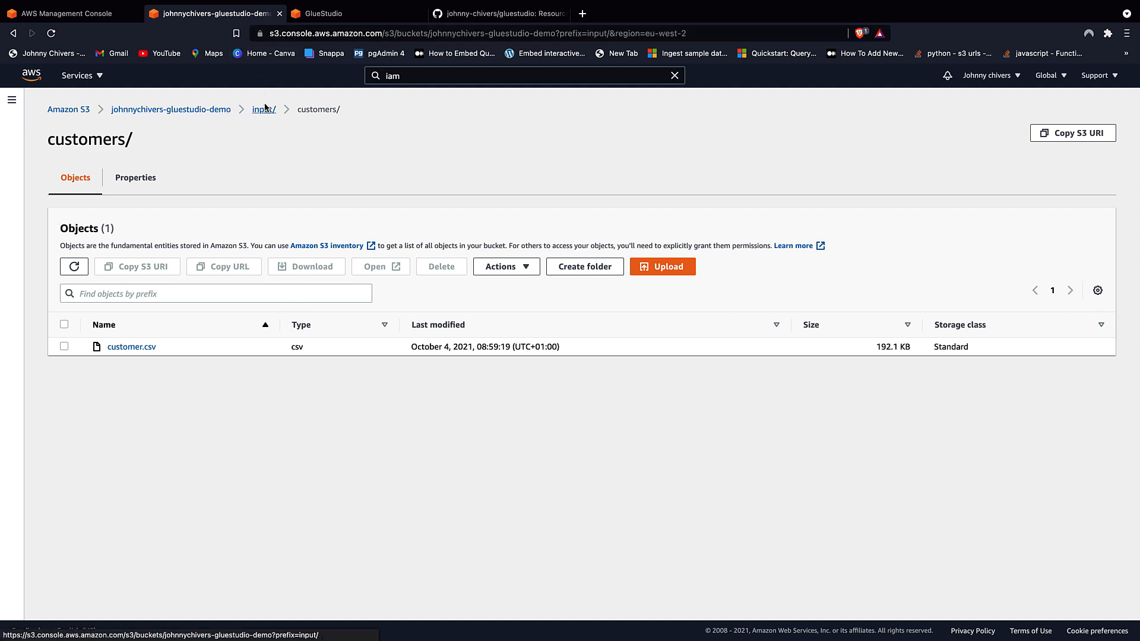
left_click(210, 110)
left_click(120, 370)
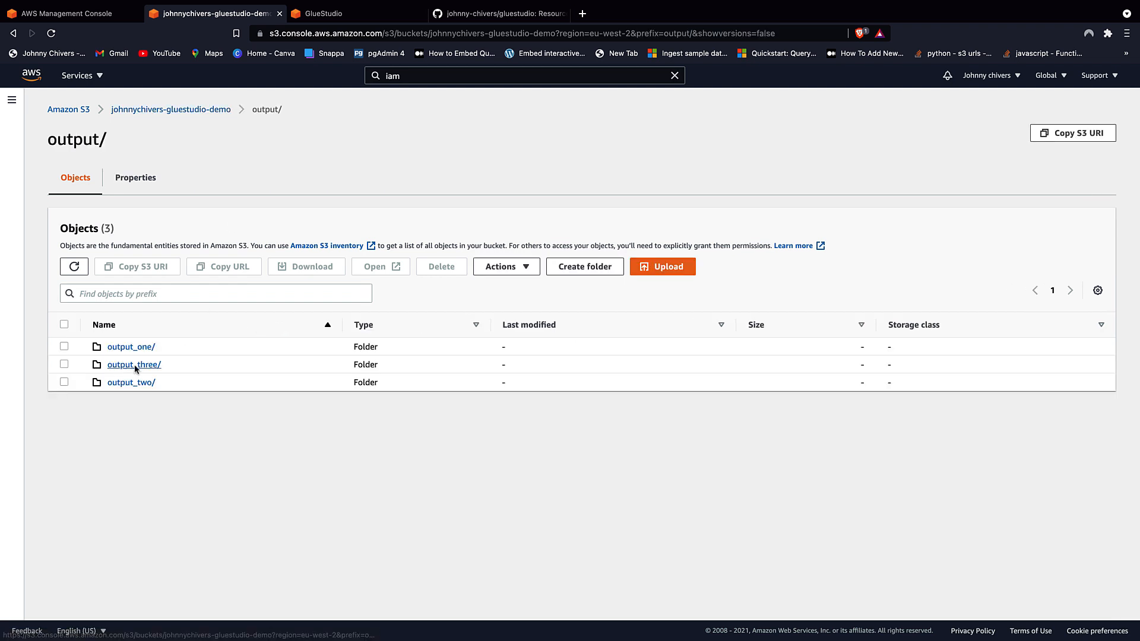
left_click(140, 349)
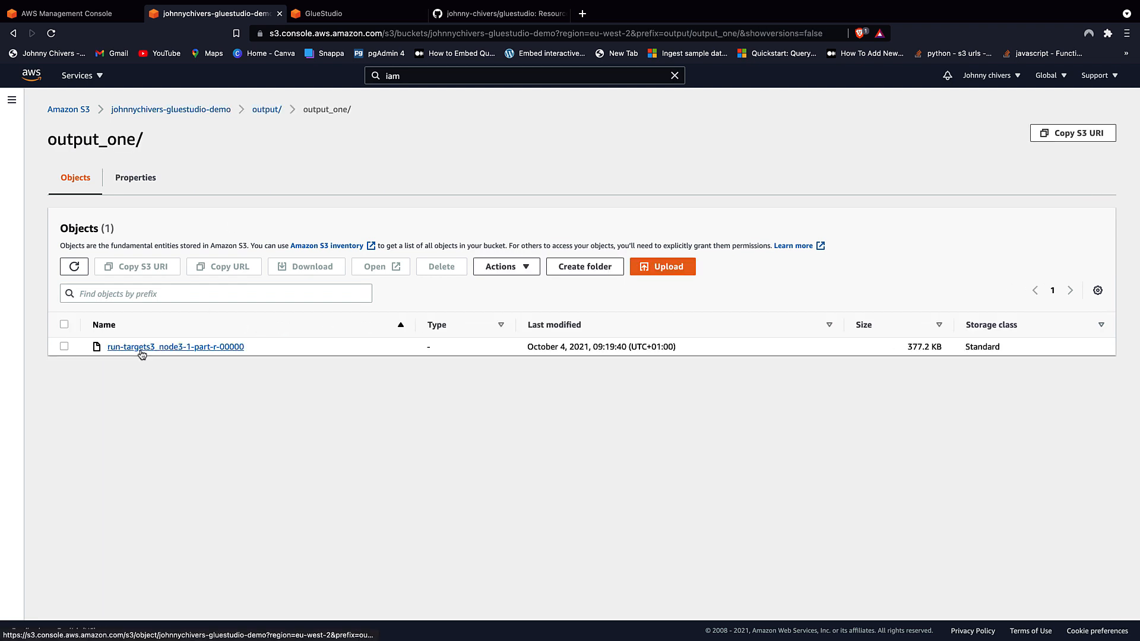
- Open an S3 Select query on the file run-targets3_node3-1-part-r-00000 with JSON as the input format
left_click(64, 347)
left_click(518, 275)
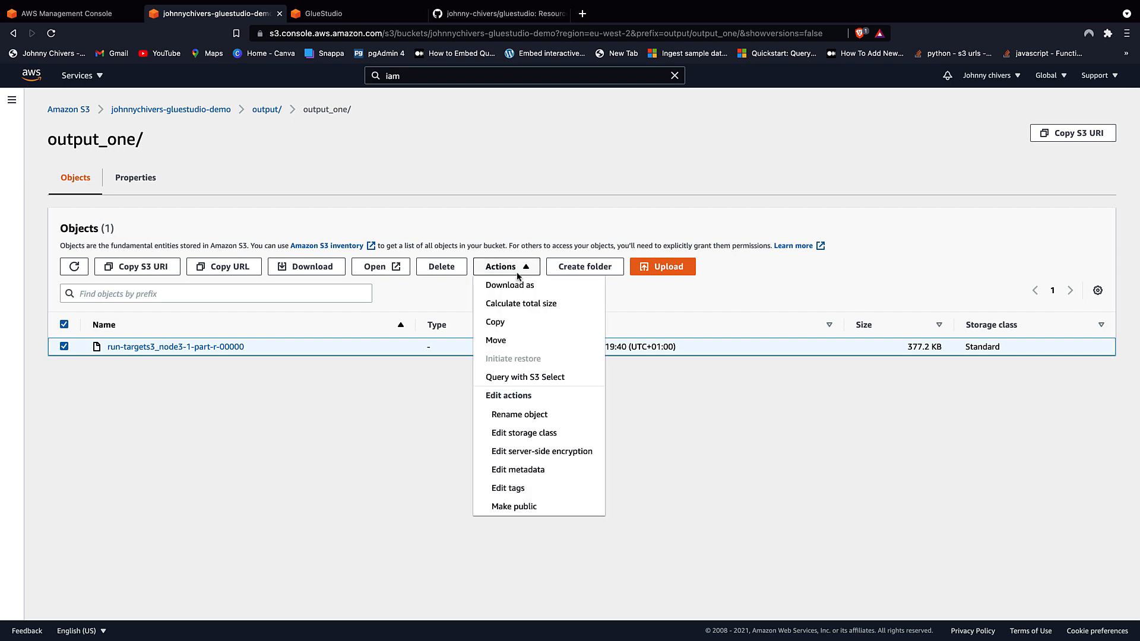
left_click(534, 377)
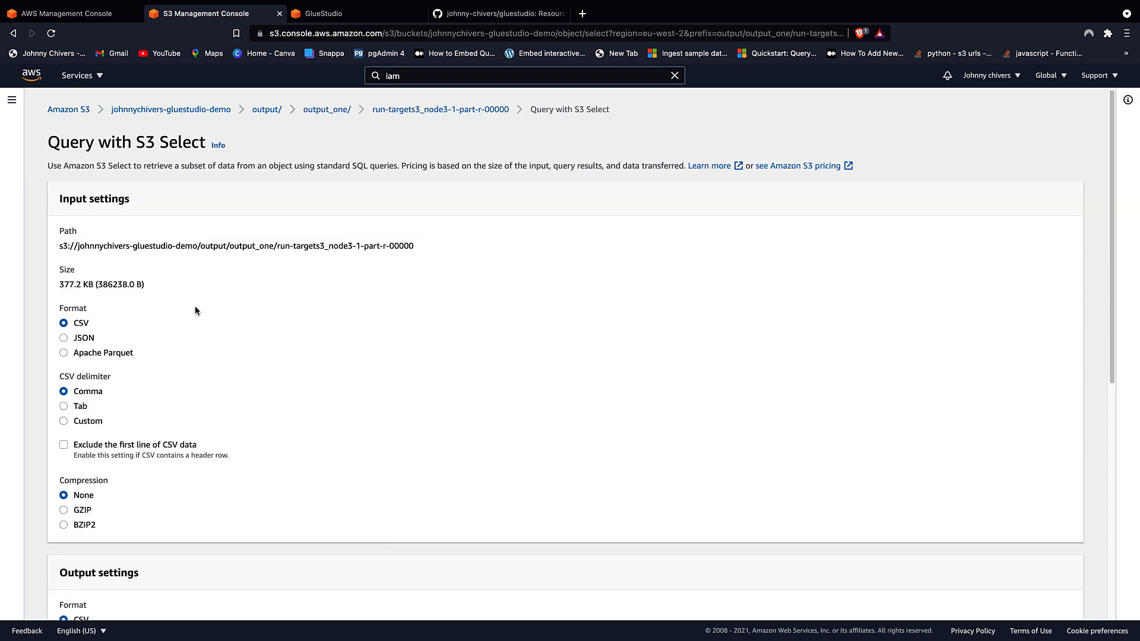
left_click(76, 339)
- Run the query SELECT * FROM s3object s LIMIT 5 and examine the raw records it returns
scroll(220, 340, "down", 5)
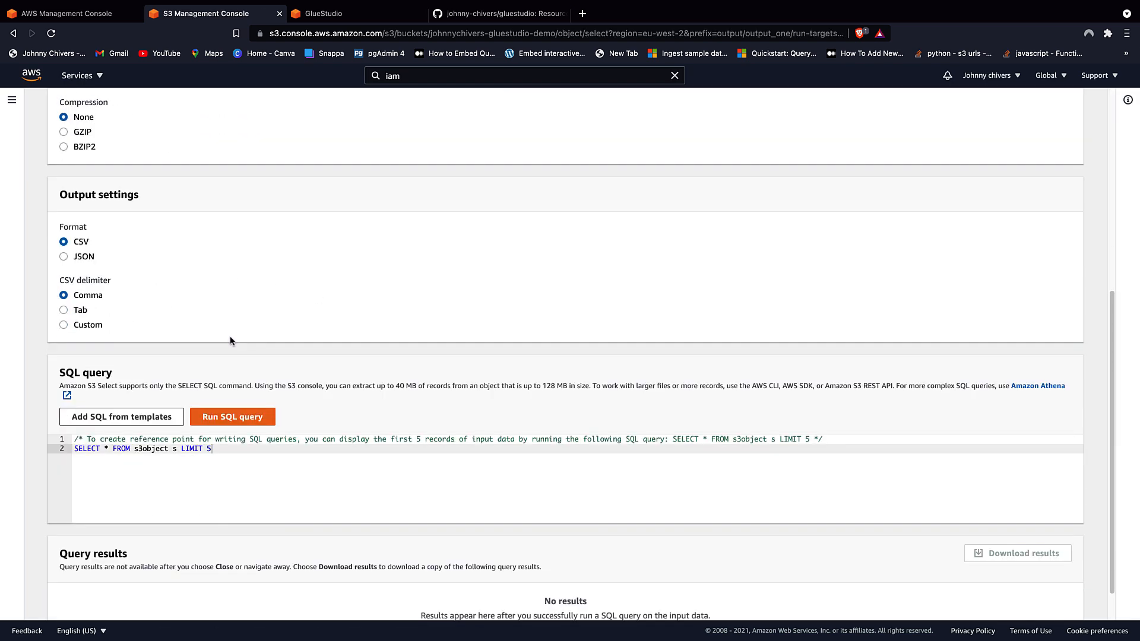
left_click(260, 418)
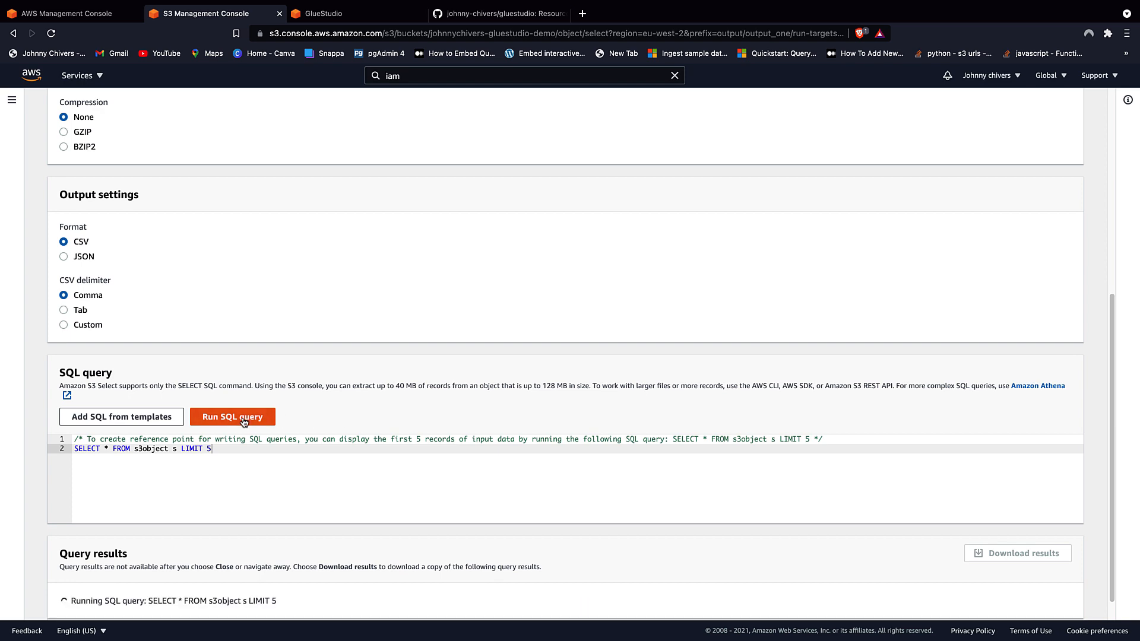
scroll(383, 360, "down", 4)
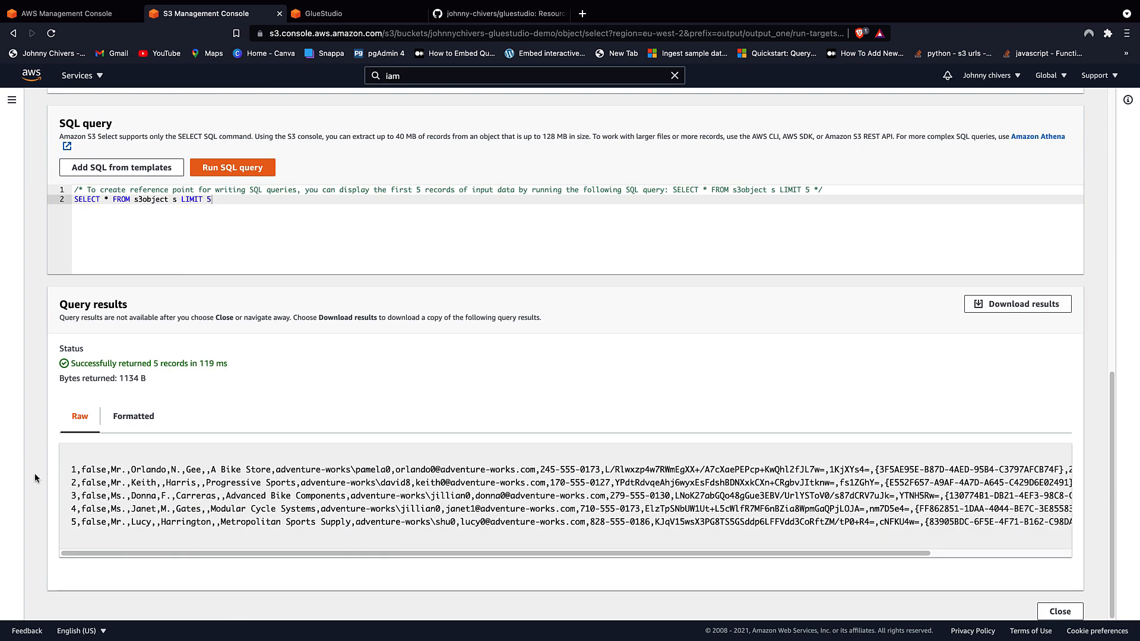
left_click_drag(71, 469, 941, 540)
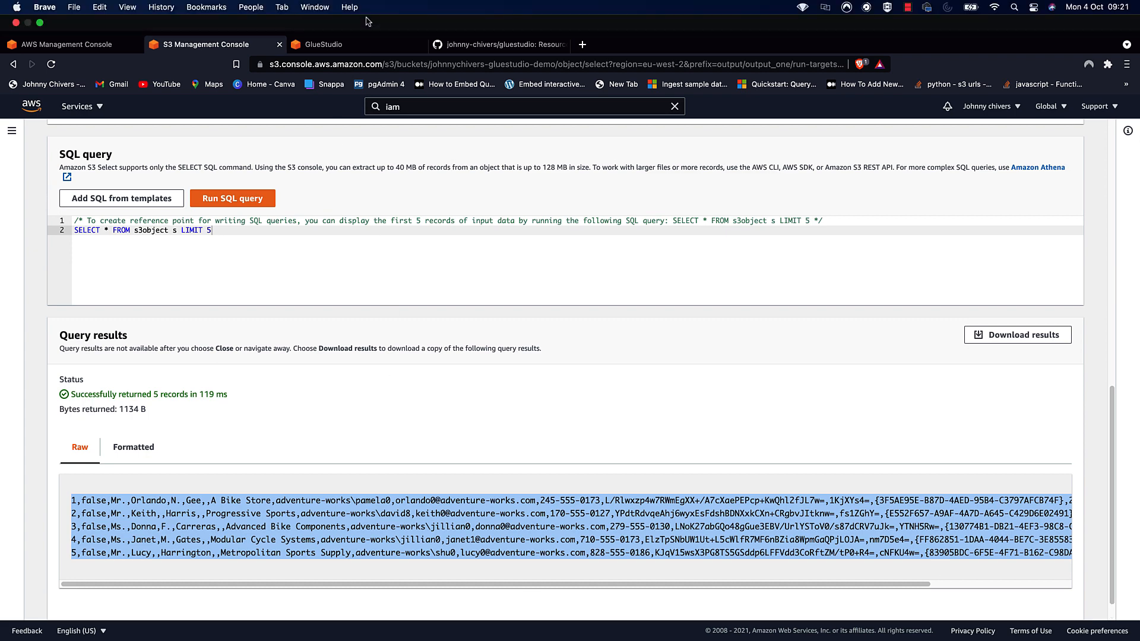
- Switch back to Glue Studio and create a new visual job with a blank canvas
left_click(324, 43)
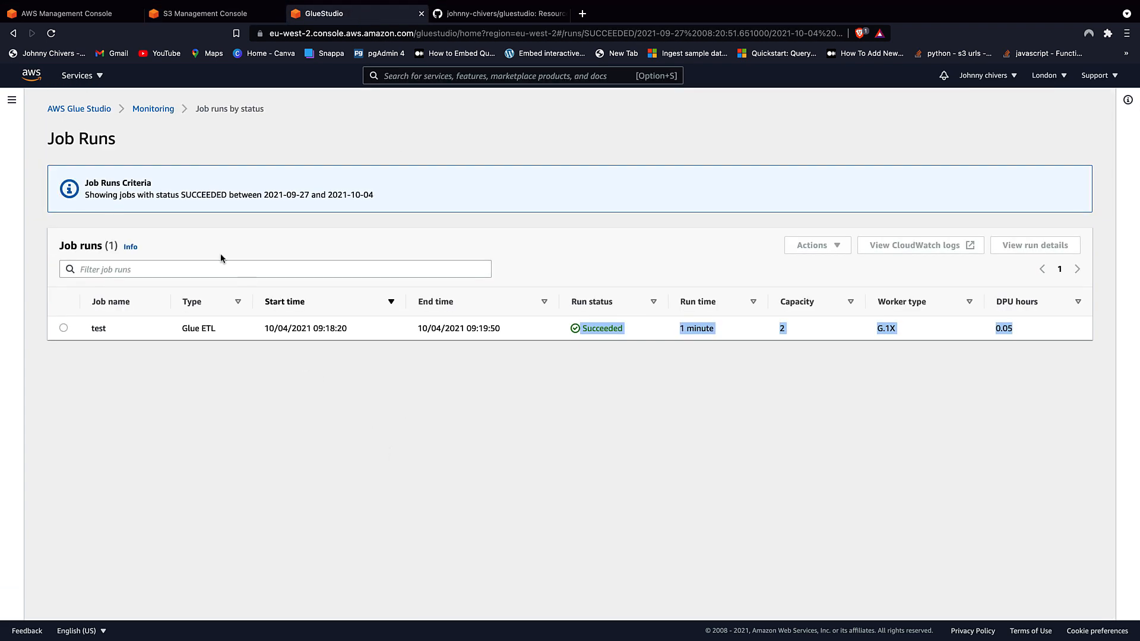
left_click(100, 111)
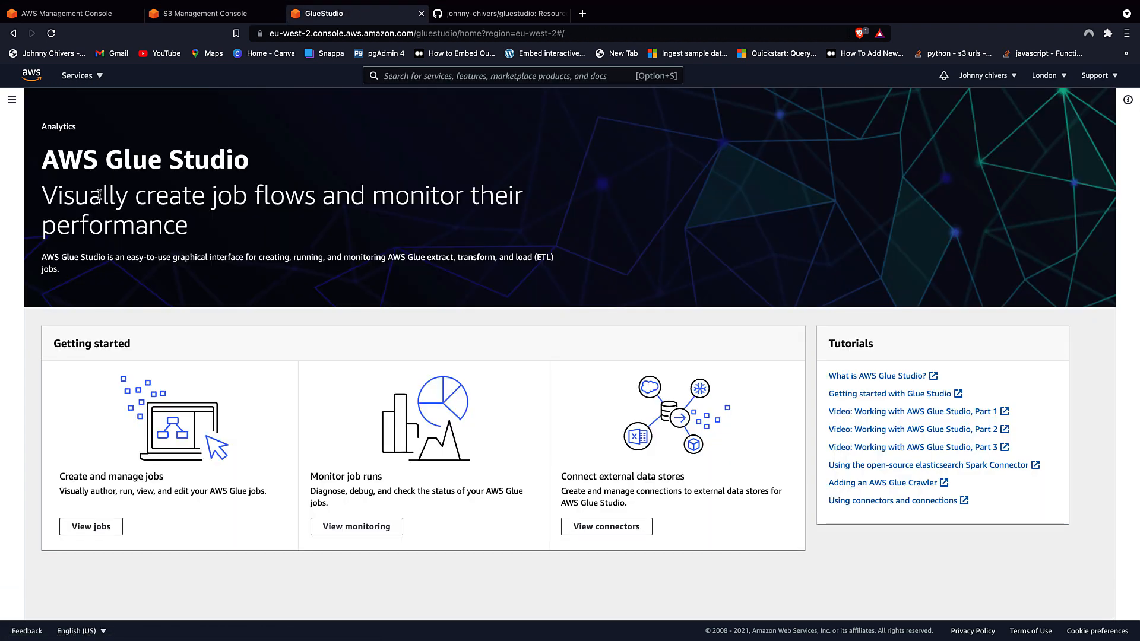
left_click(12, 99)
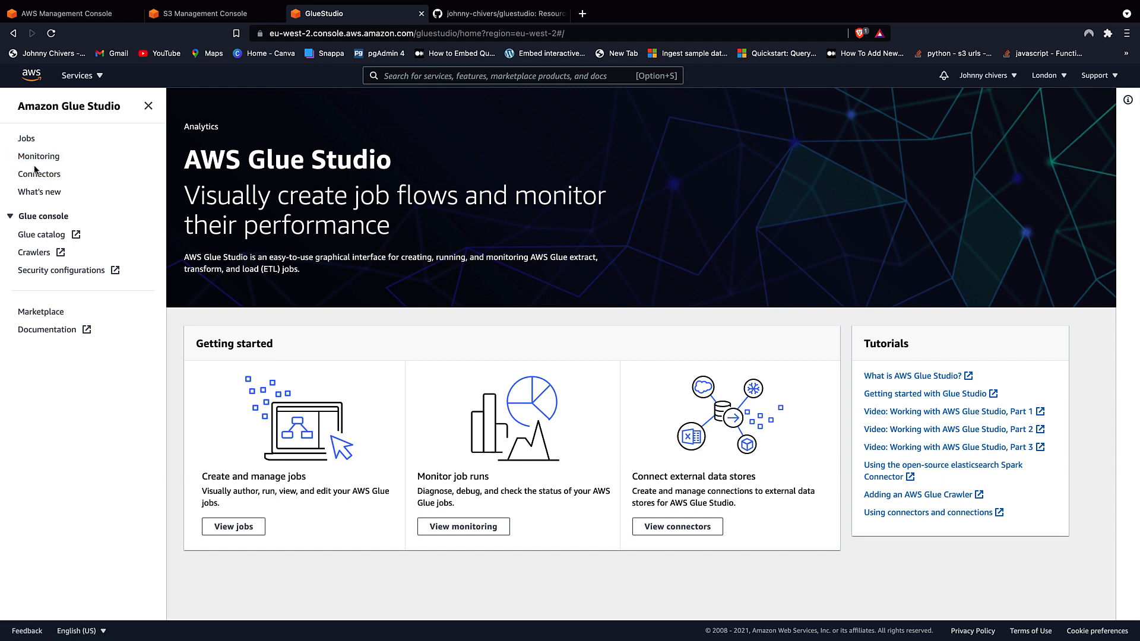
left_click(25, 140)
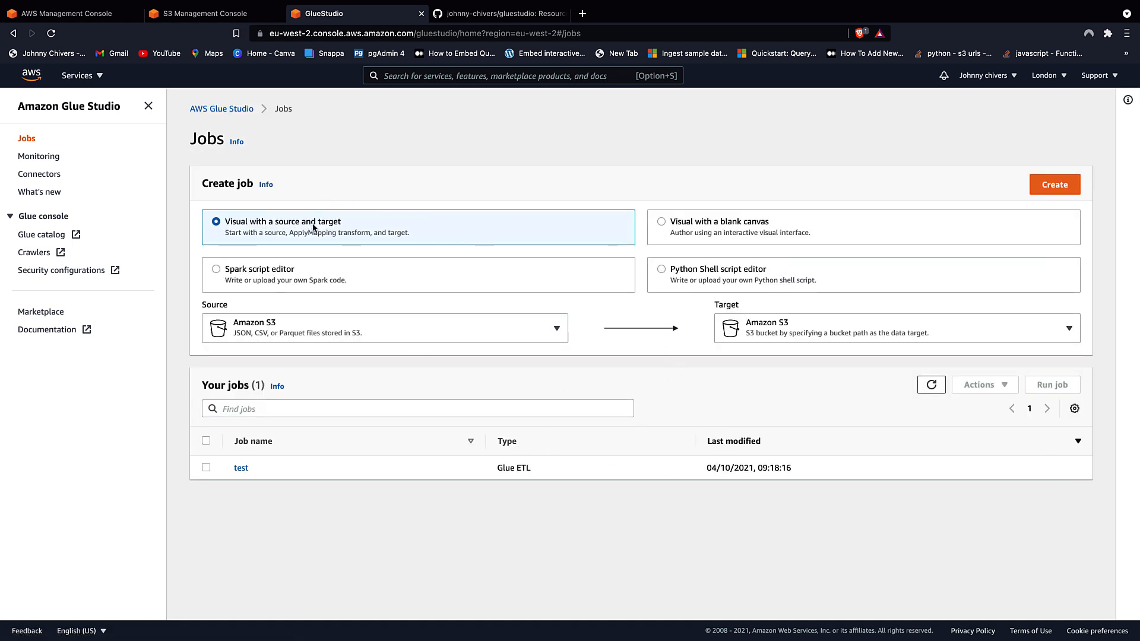
left_click(743, 229)
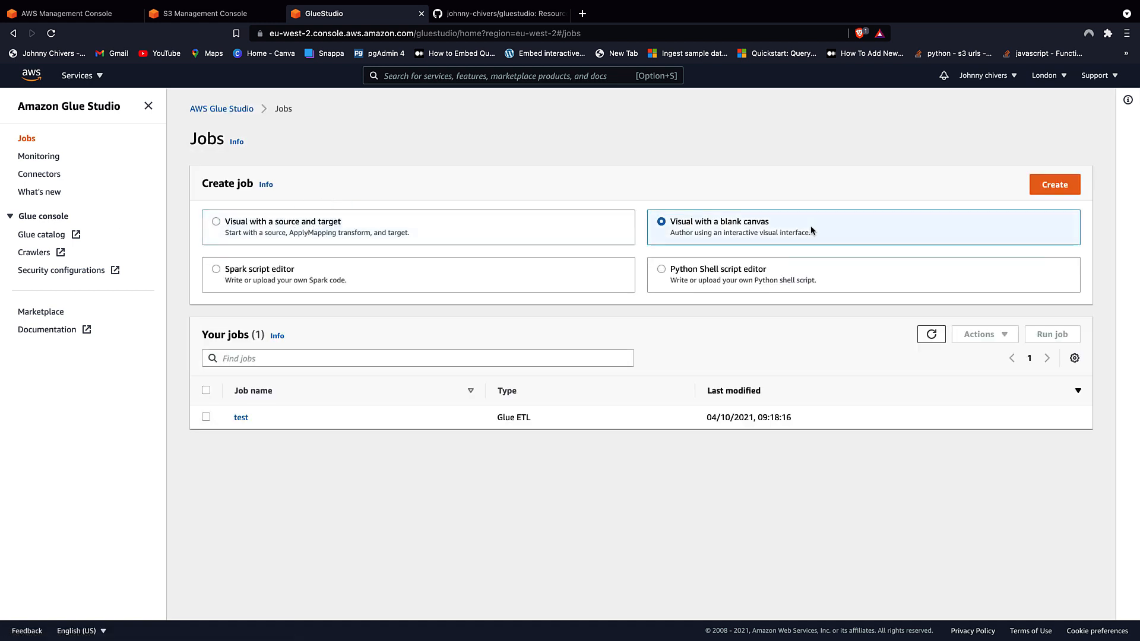
left_click(1055, 191)
- Rename the new job as test-2
left_click(225, 106)
key("super+a")
key("BackSpace")
type("test-2")
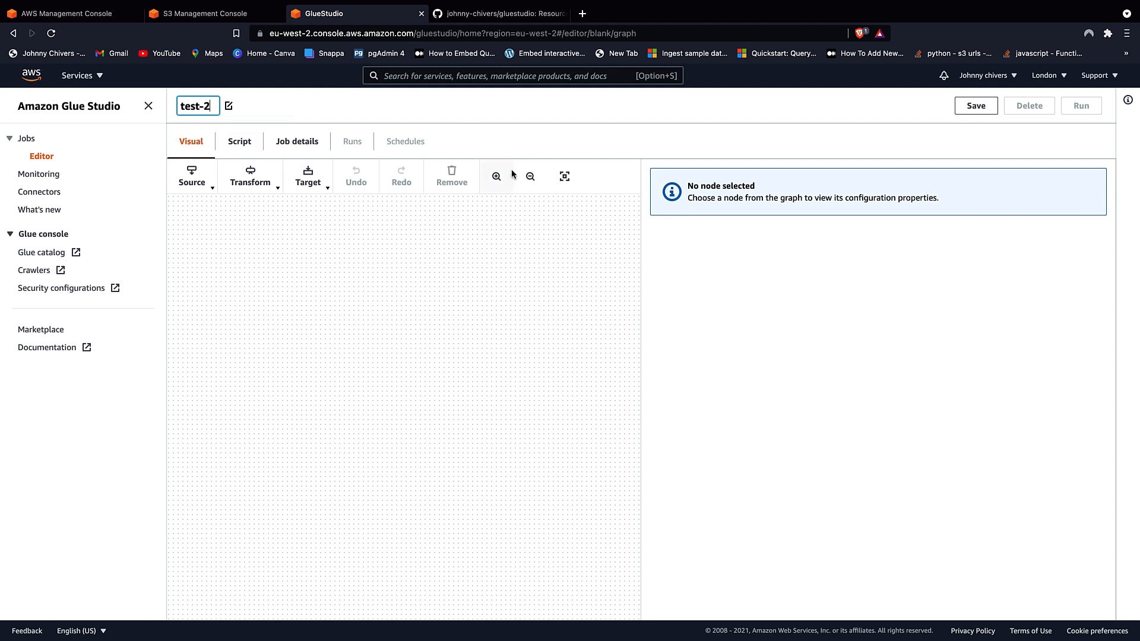
key("Return")
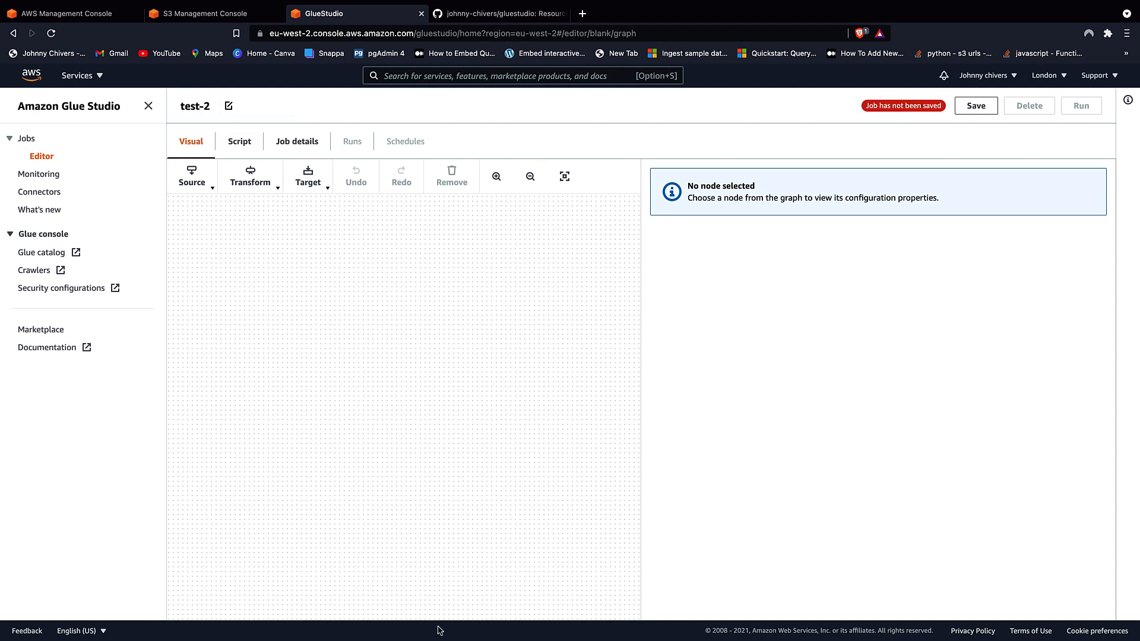
- Add an AWS Glue Data Catalog source that reads the input_customer_csv table from the test database
left_click(187, 178)
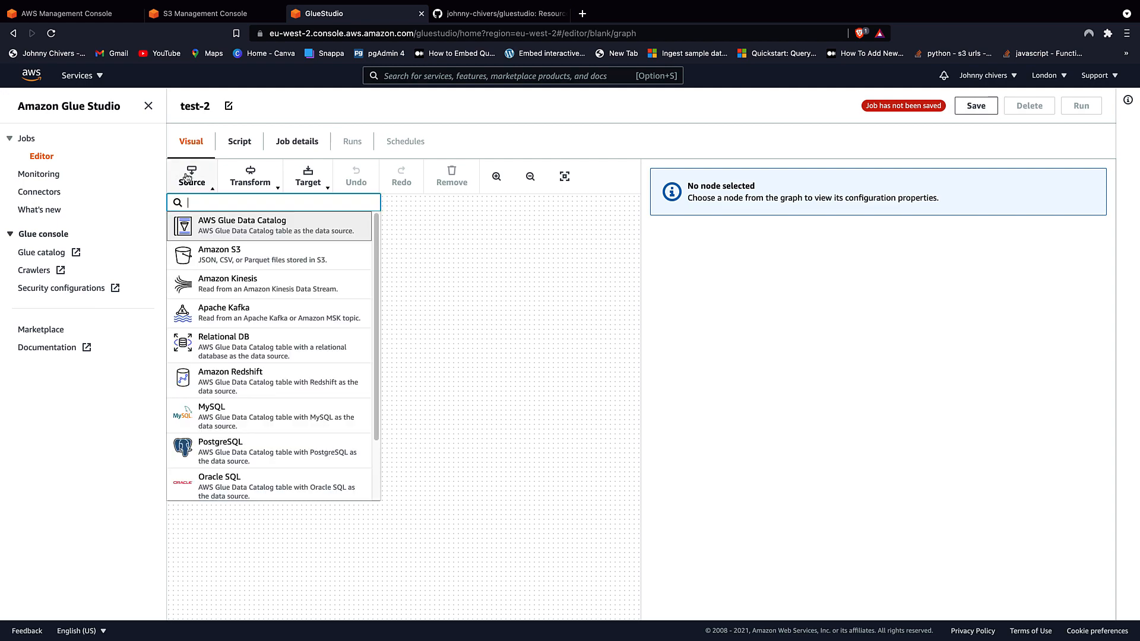
left_click(267, 233)
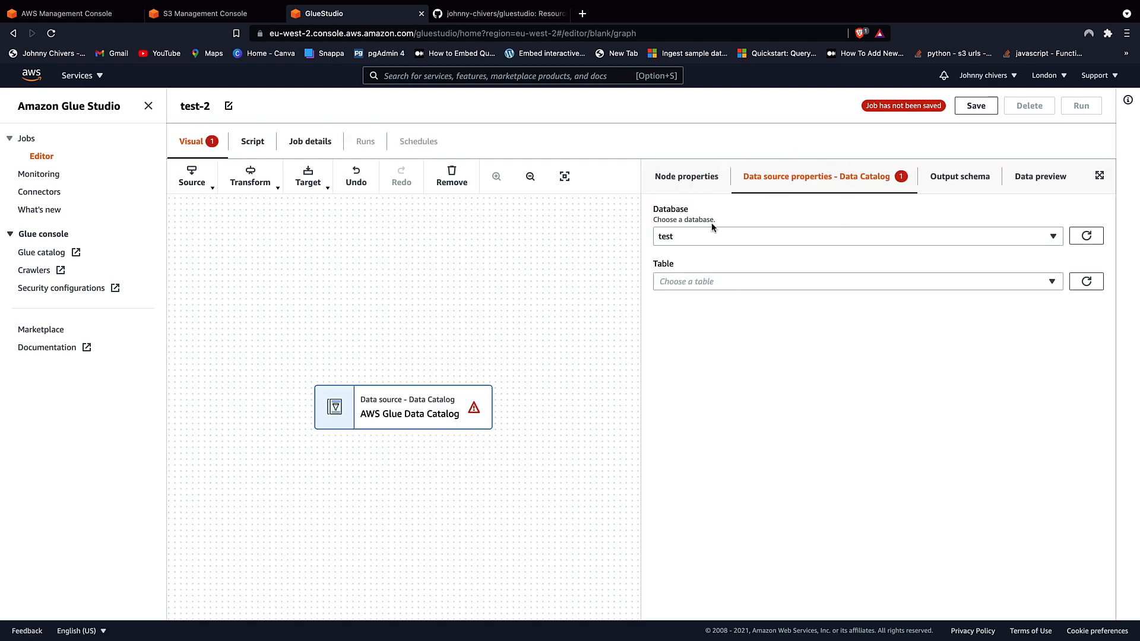
left_click(683, 238)
left_click(679, 279)
left_click(714, 279)
left_click(696, 318)
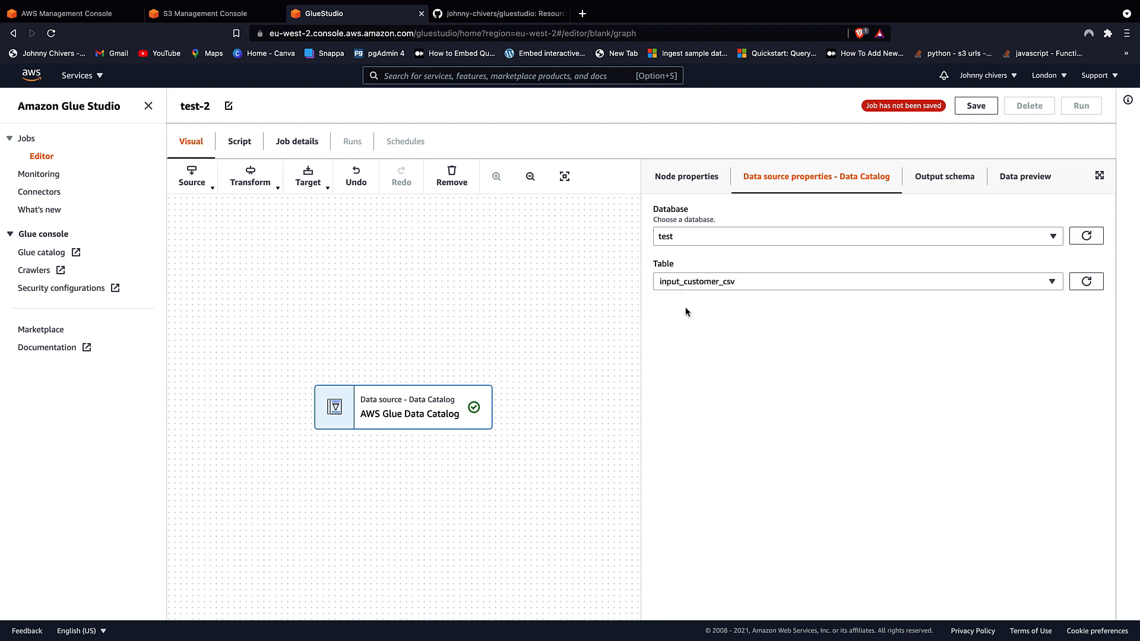
- Rename the Data Catalog source node as source
left_click(692, 183)
left_click(723, 230)
triple_click(724, 230)
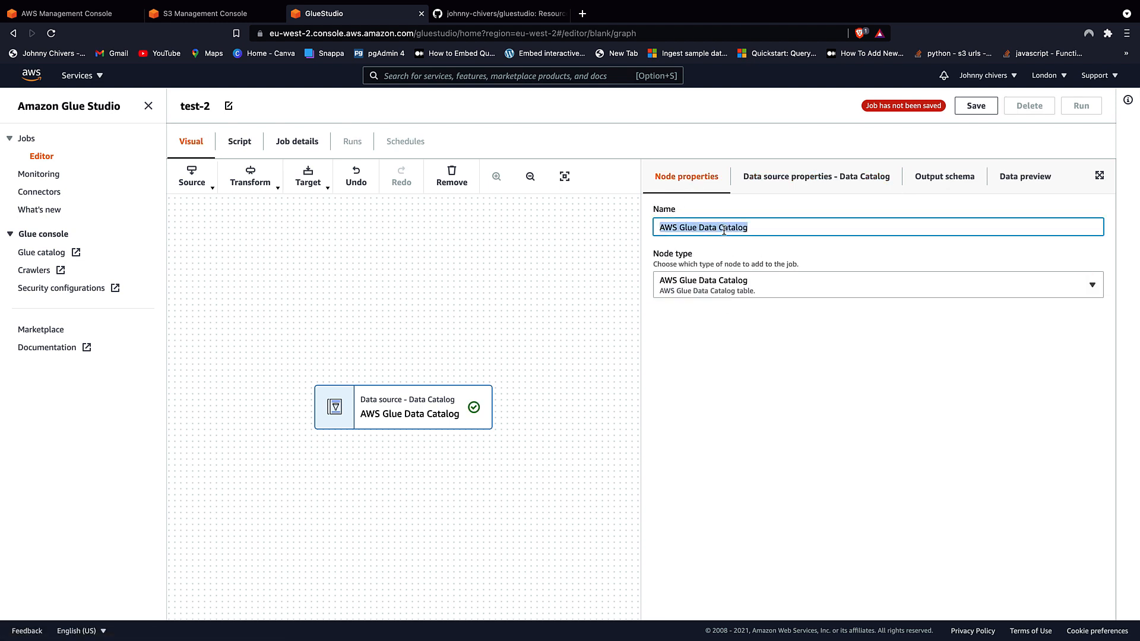
type("source")
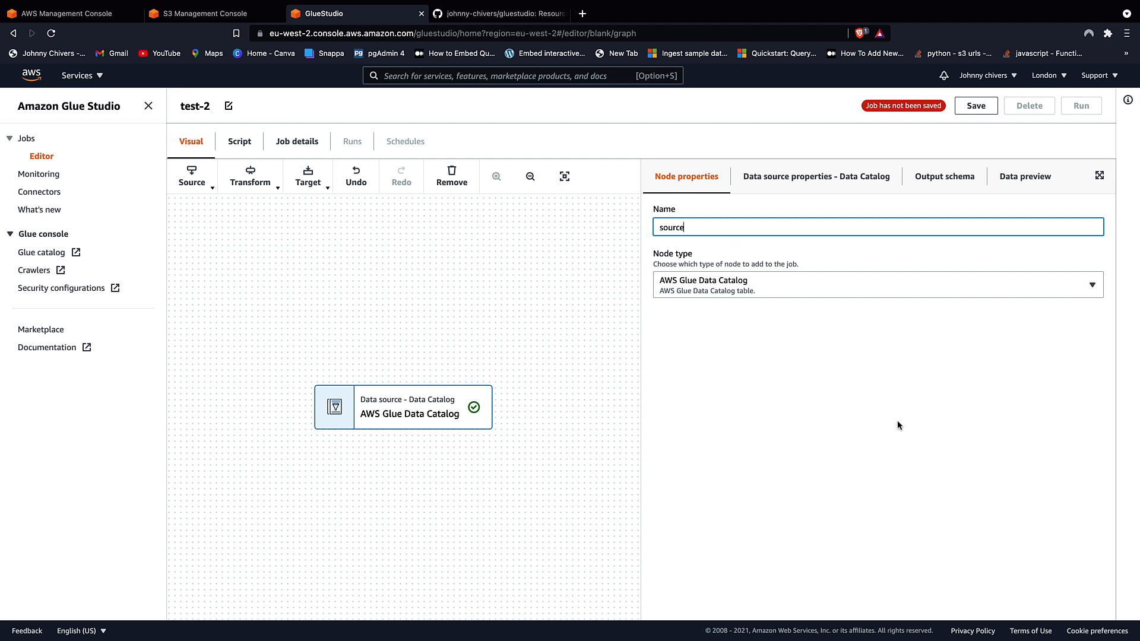
left_click(862, 402)
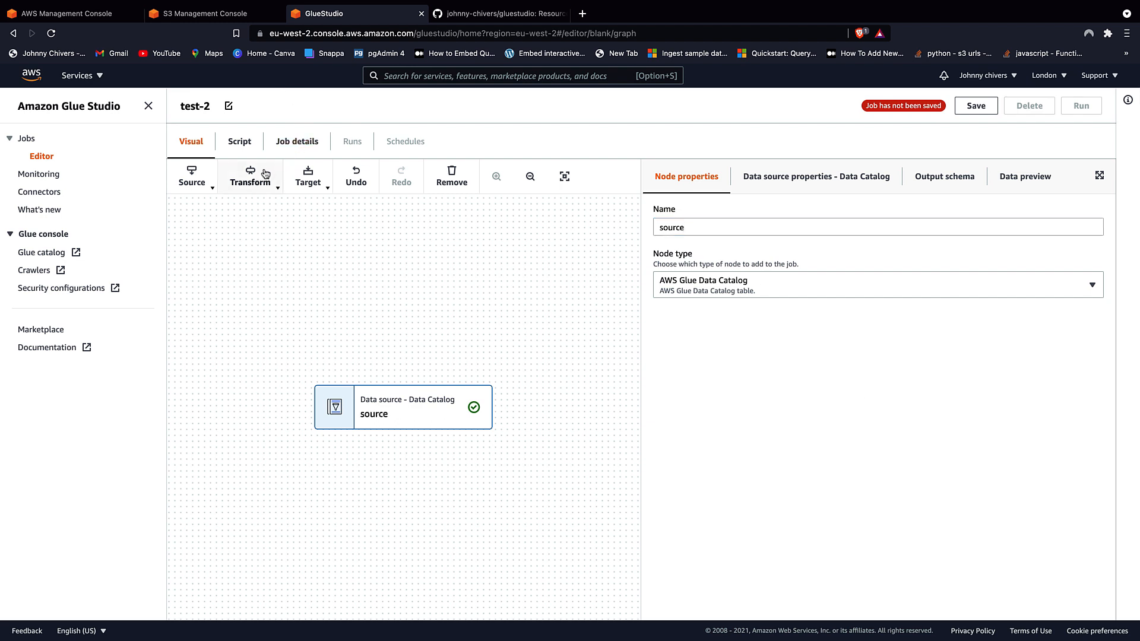
- Add a second AWS Glue Data Catalog source node and name it source_two
left_click(202, 185)
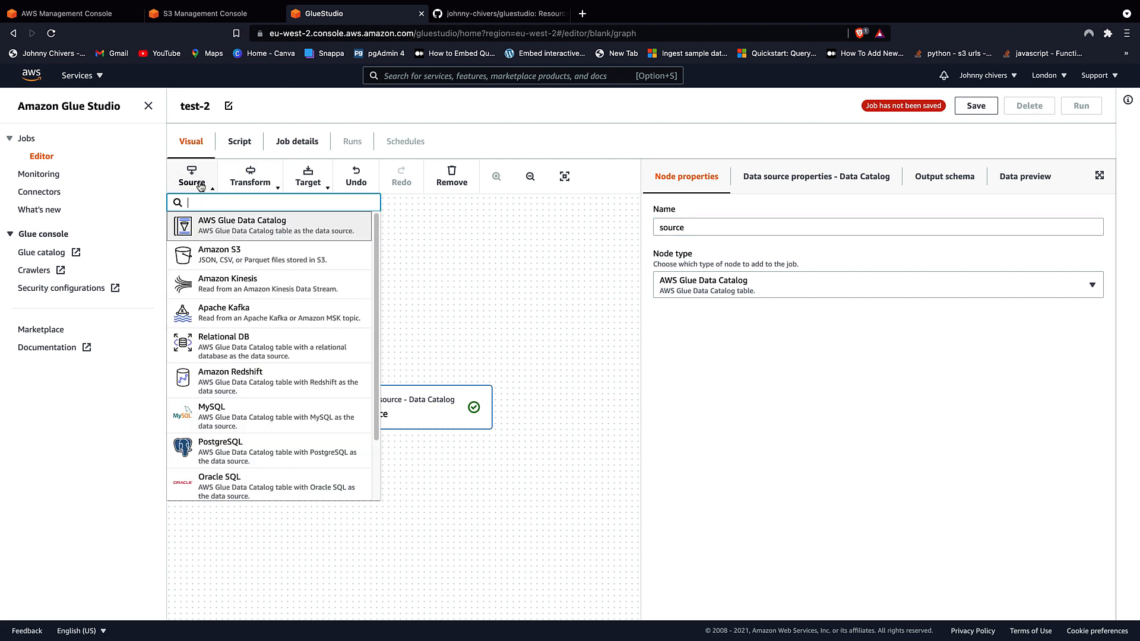
left_click(253, 231)
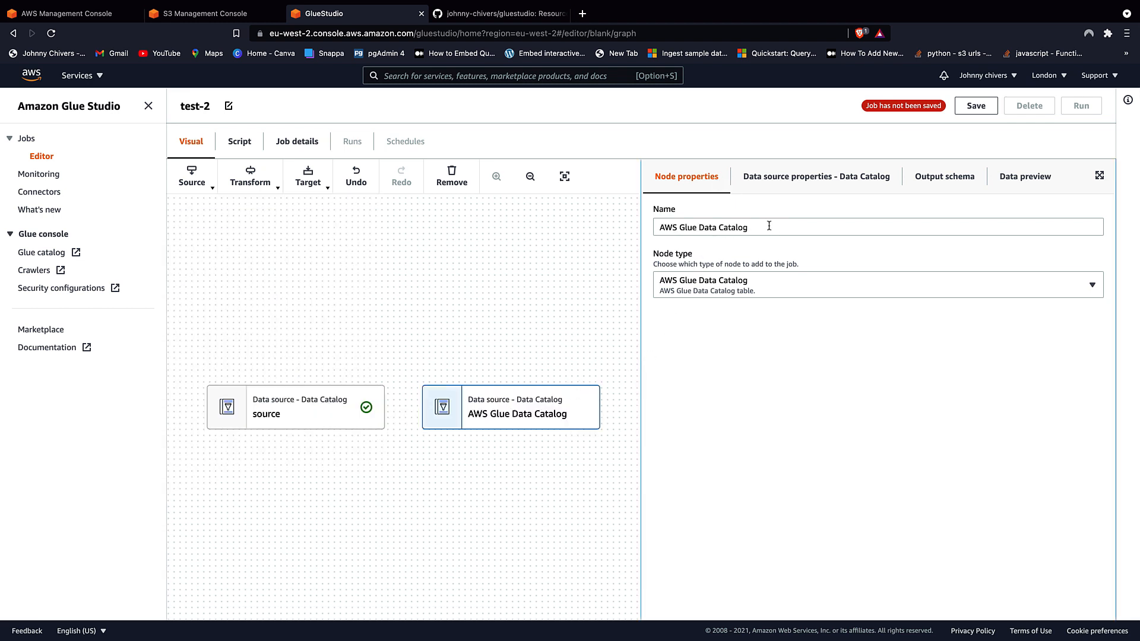
left_click_drag(766, 228, 679, 227)
key("BackSpace")
key("BackSpace")
key("BackSpace")
key("BackSpace")
key("BackSpace")
type("source_two")
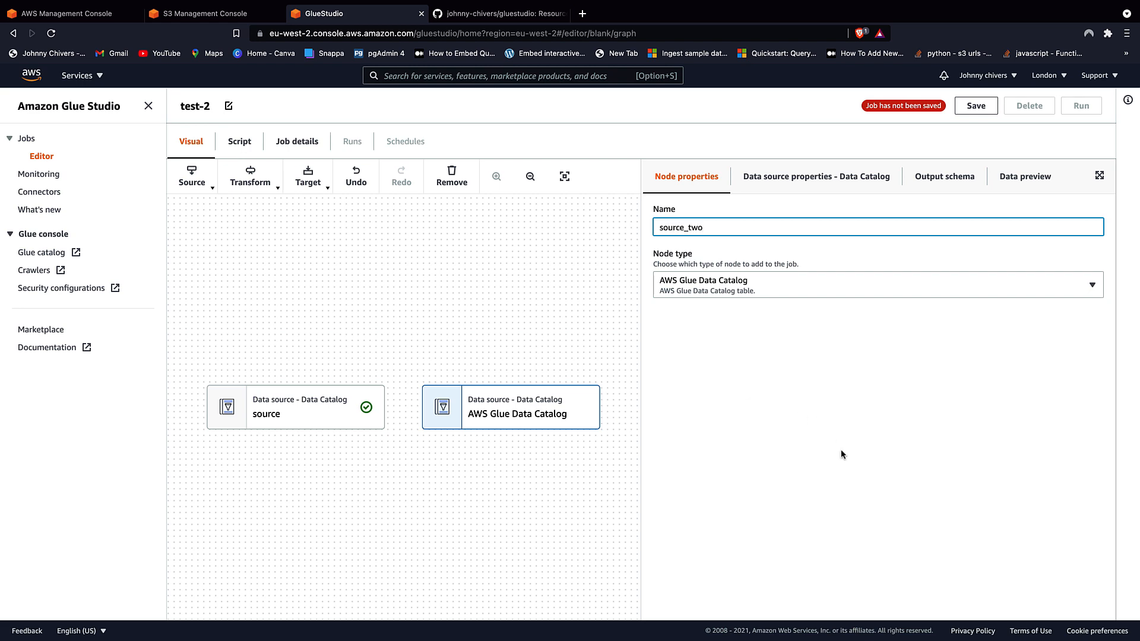
left_click(571, 358)
- Rename the first Data Catalog source node as source_one
left_click(336, 415)
left_click(716, 236)
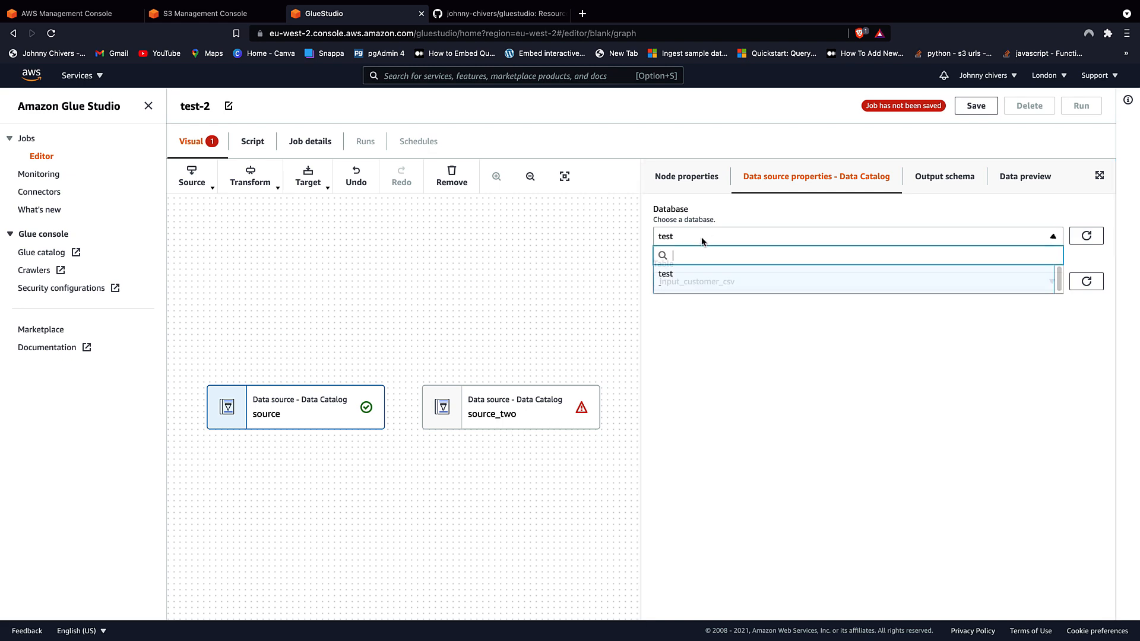
left_click(687, 176)
left_click(697, 236)
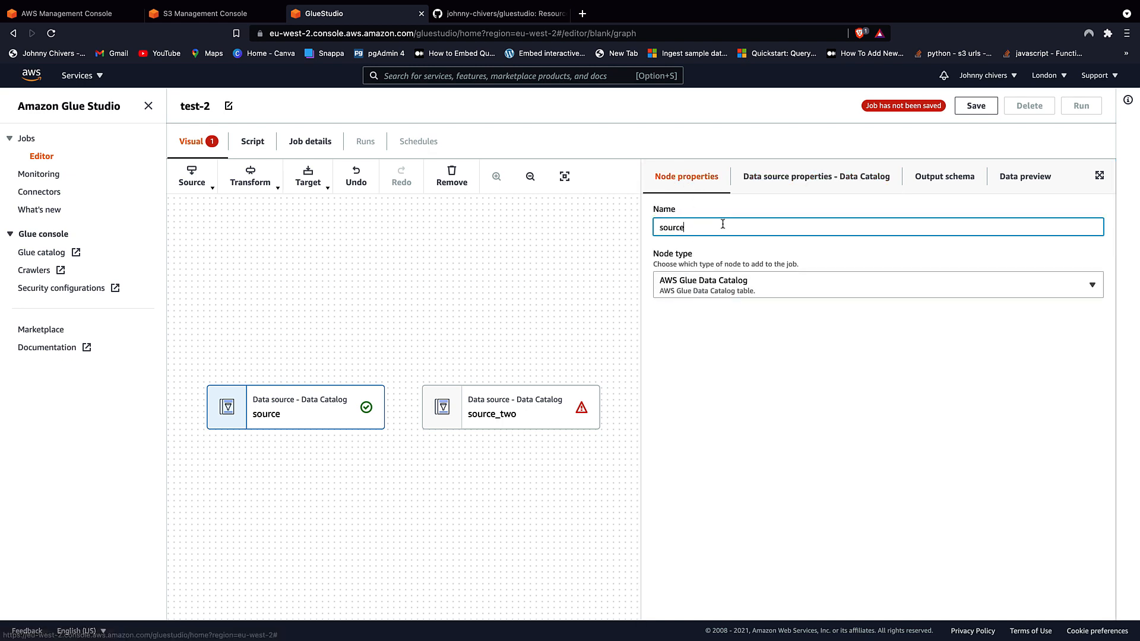
left_click(497, 229)
- Set the source_two node to read the input_customer_csv table from the test database
left_click(515, 423)
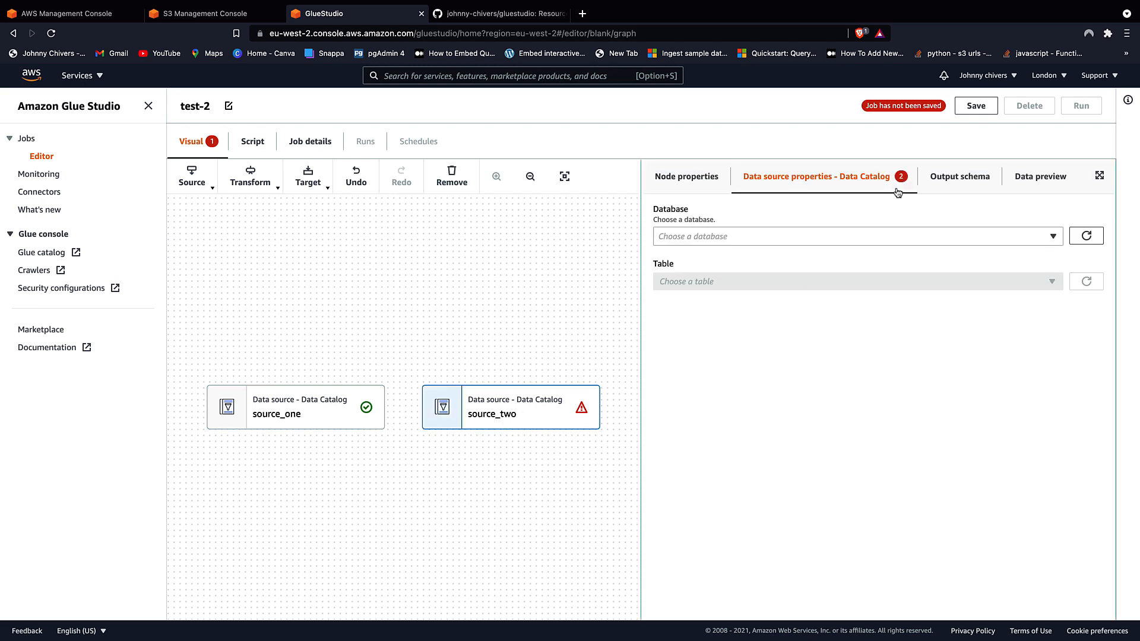
left_click(741, 235)
left_click(722, 273)
left_click(727, 280)
left_click(714, 319)
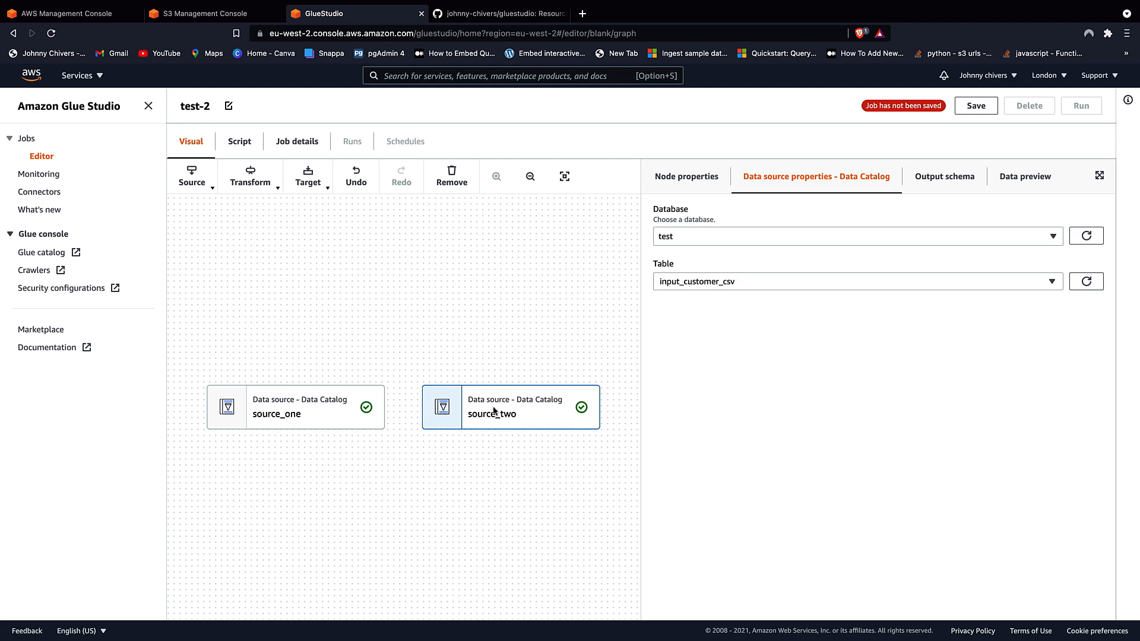
left_click(493, 263)
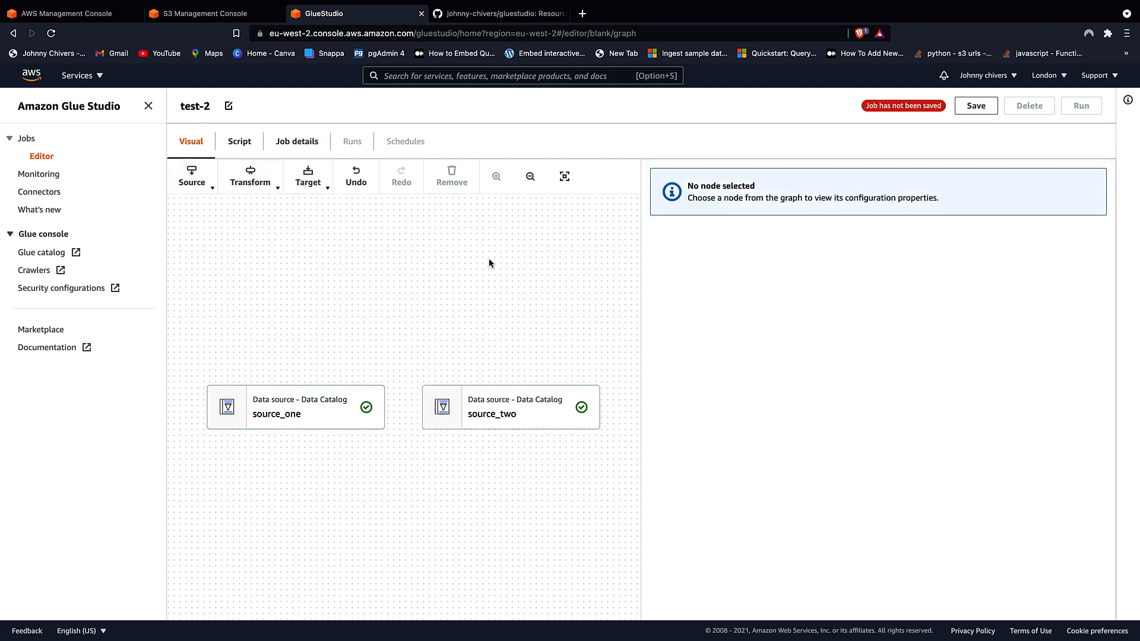
- Add an ApplyMapping transform to the job graph and choose source_one as its parent node
left_click(250, 181)
left_click(268, 226)
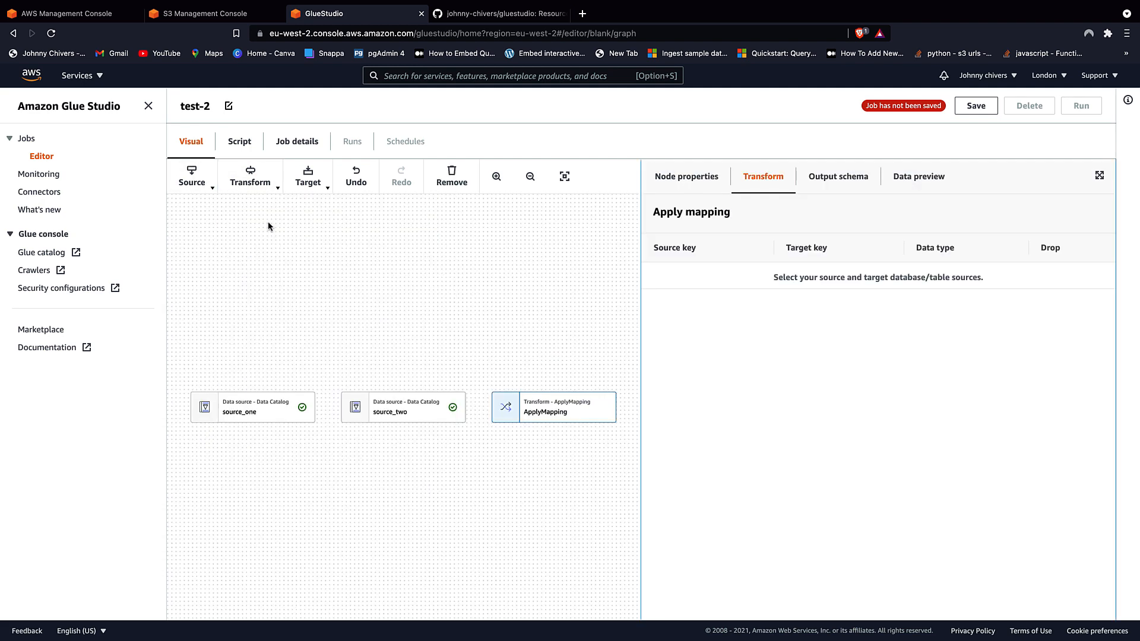
left_click(696, 180)
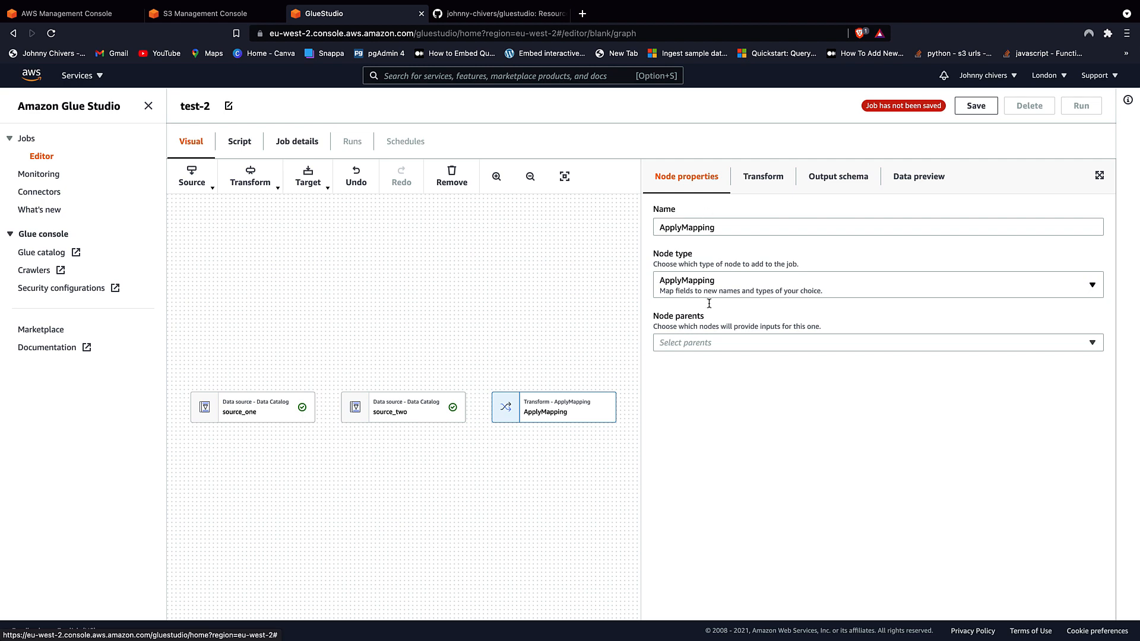
left_click(768, 344)
left_click(722, 409)
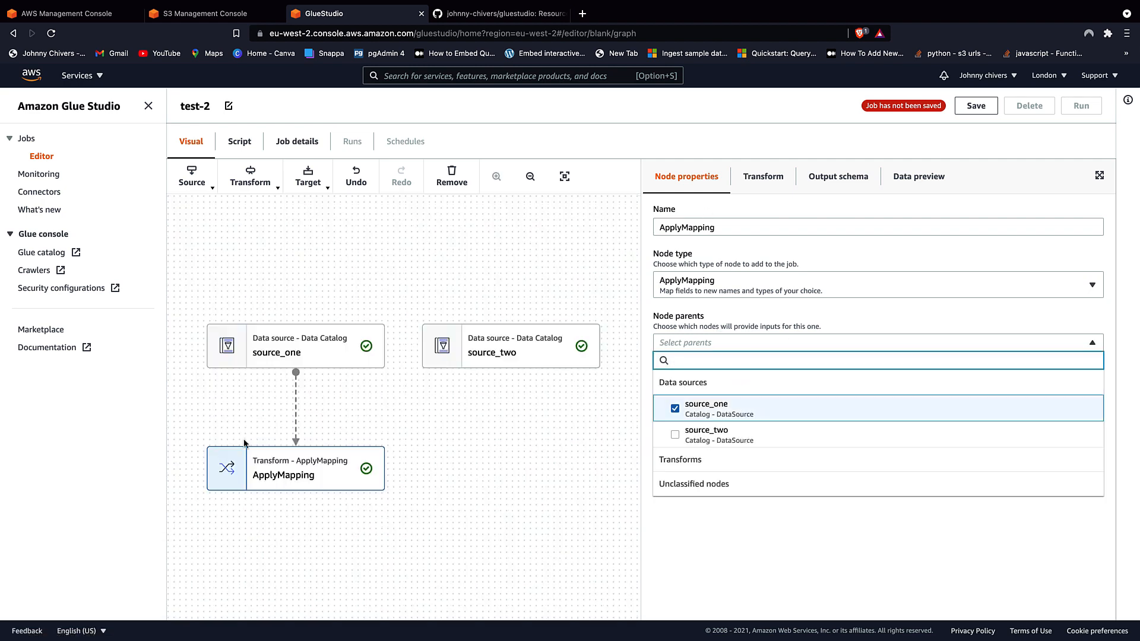
- Rename the ApplyMapping node fed by source_one as Apply_one
left_click(283, 476)
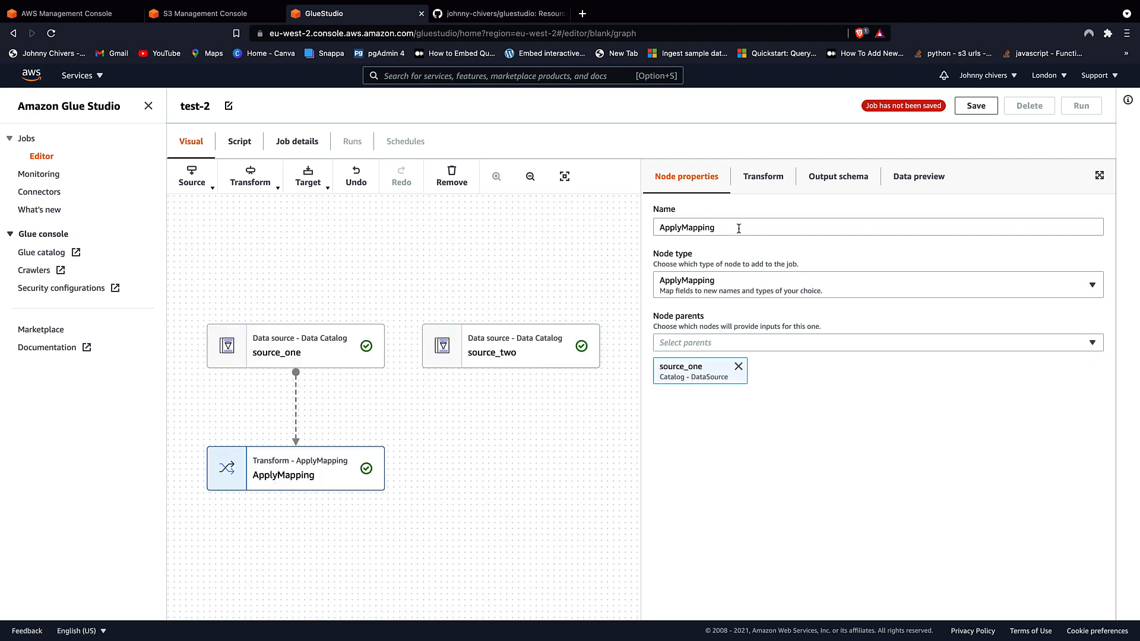
left_click_drag(731, 227, 585, 227)
key("BackSpace")
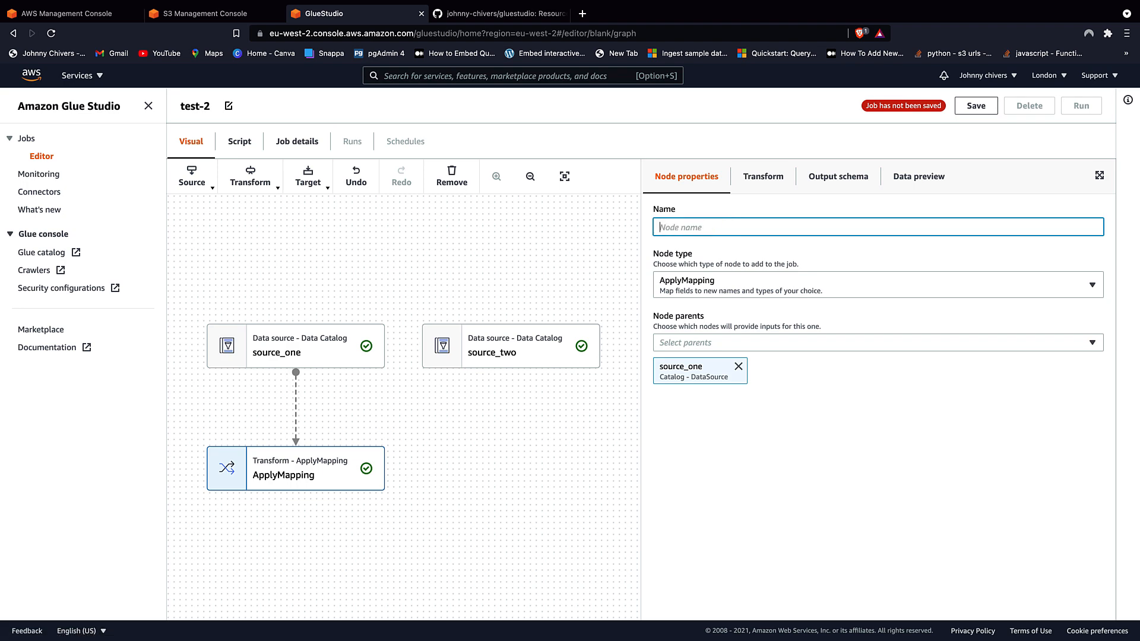
type("Apply_one")
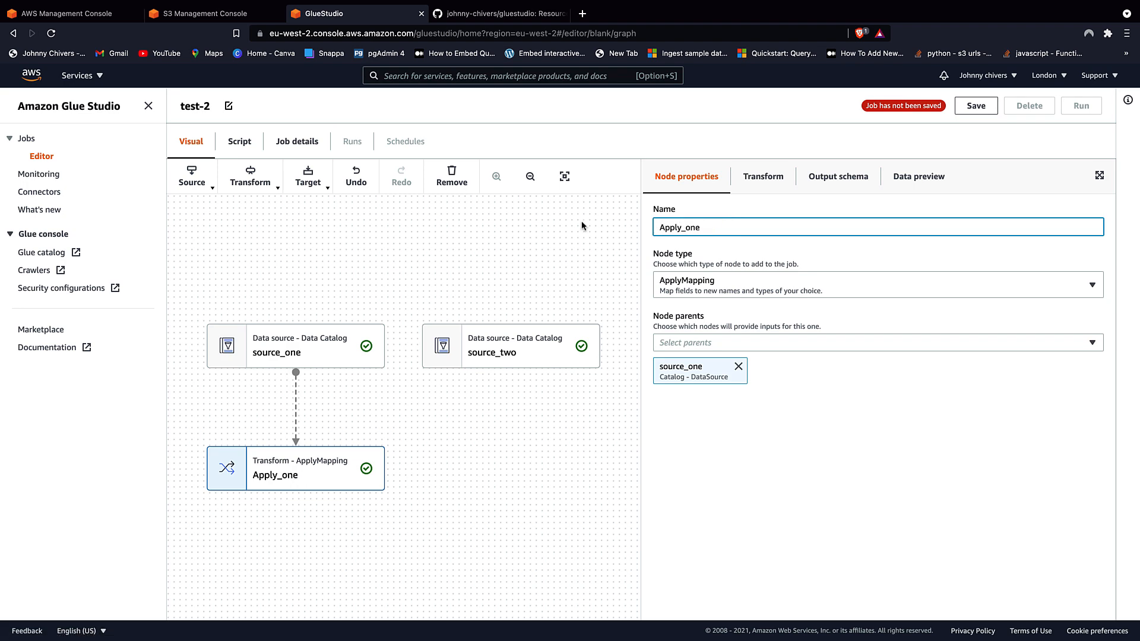
- Drop suffix, companyname, salesperson, emailaddress, phone, passwordhash, passwordsalt, rowguid and modifieddate from the Apply_one mapping
left_click(759, 178)
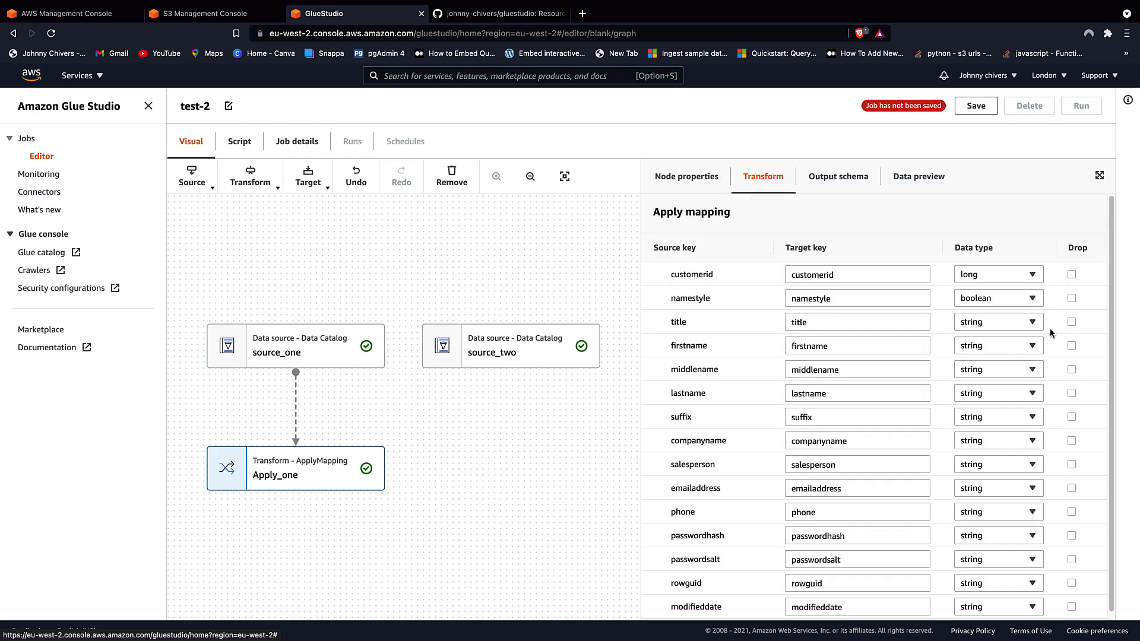
scroll(942, 344, "down", 1)
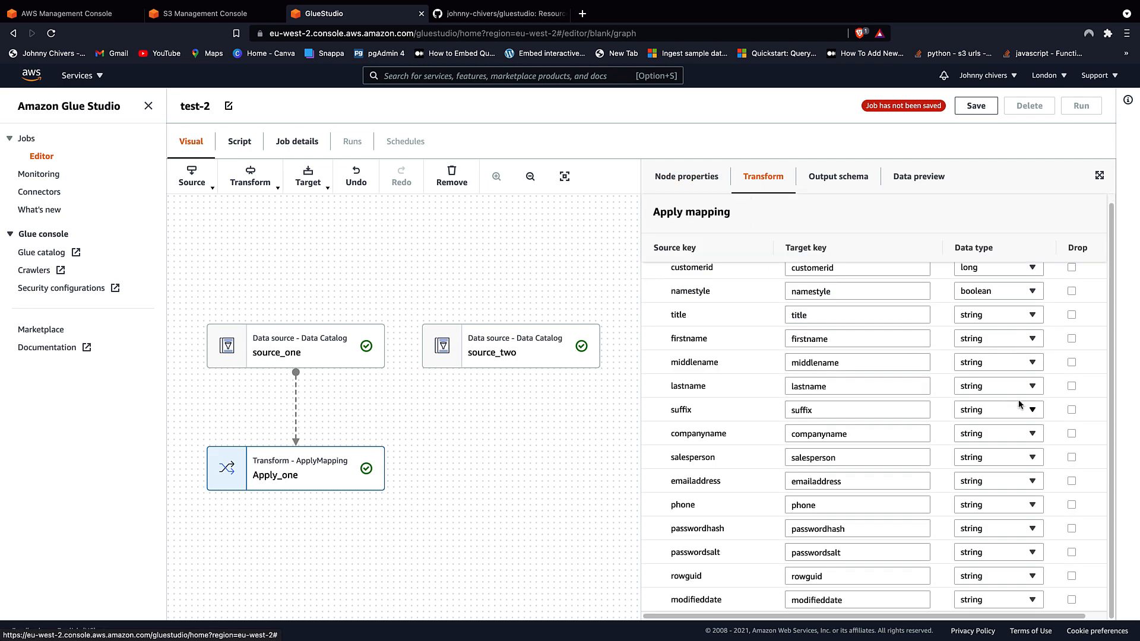
left_click(1072, 411)
left_click(1072, 434)
left_click(1072, 457)
left_click(1072, 481)
left_click(1072, 504)
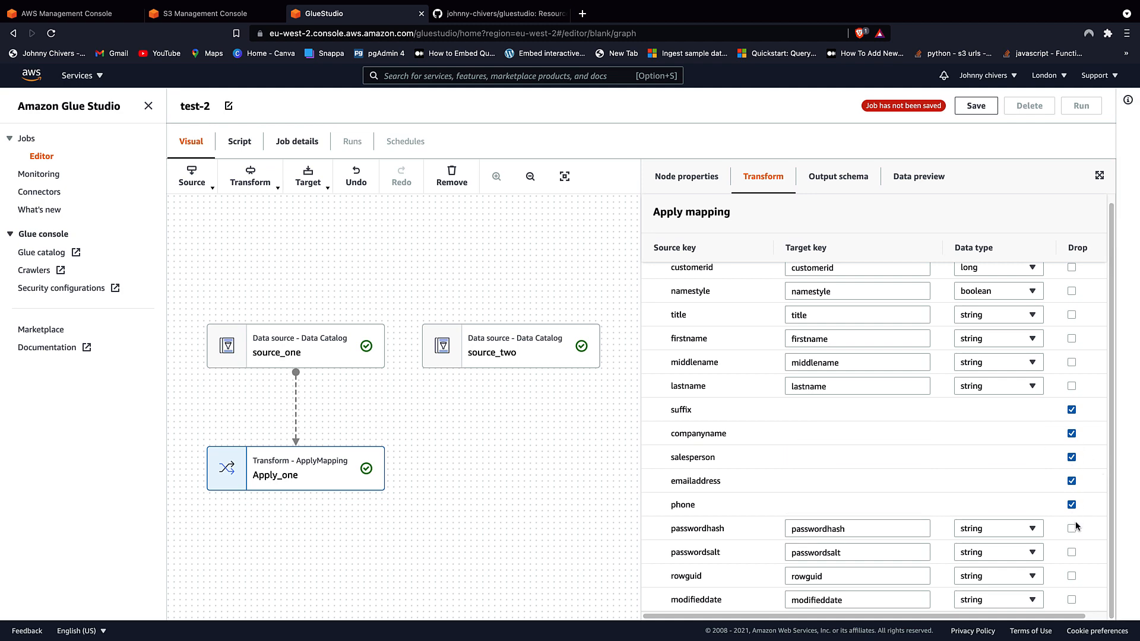
left_click(1072, 529)
left_click(1072, 552)
left_click(1072, 576)
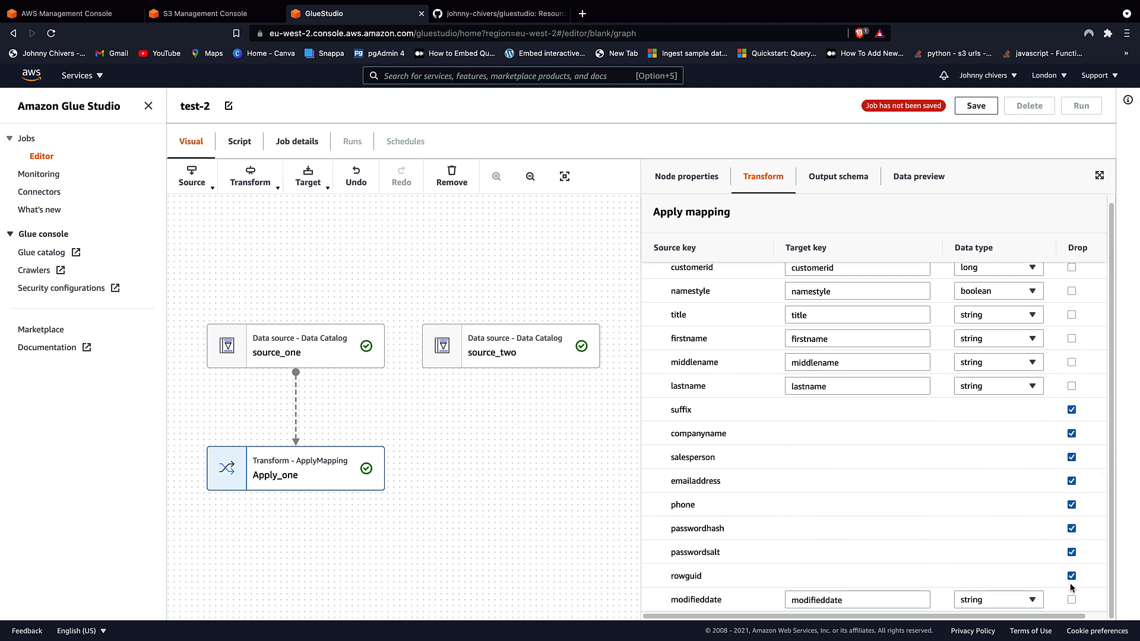
left_click(1072, 600)
- Append _1 to Apply_one's target keys customerid, namestyle, title, firstname, middlename and lastname
scroll(875, 450, "up", 1)
left_click(792, 273)
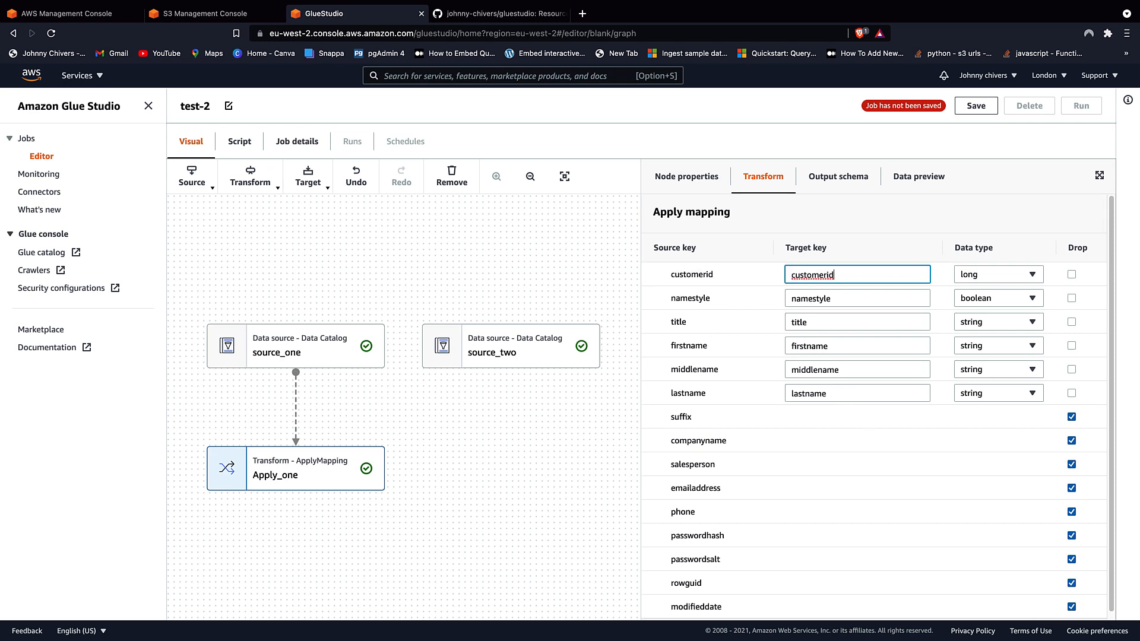
key("shift+Left")
left_click(848, 297)
type("_1")
left_click(848, 321)
type("_1")
left_click(848, 346)
type("_1")
left_click(849, 368)
type("_1")
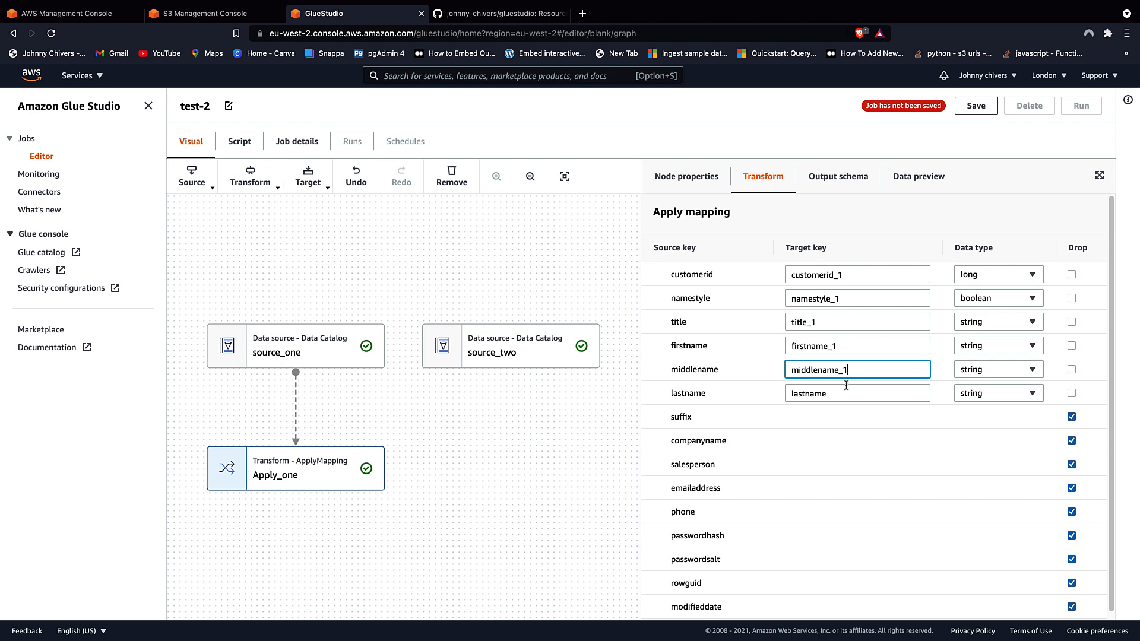
left_click(845, 392)
left_click(478, 245)
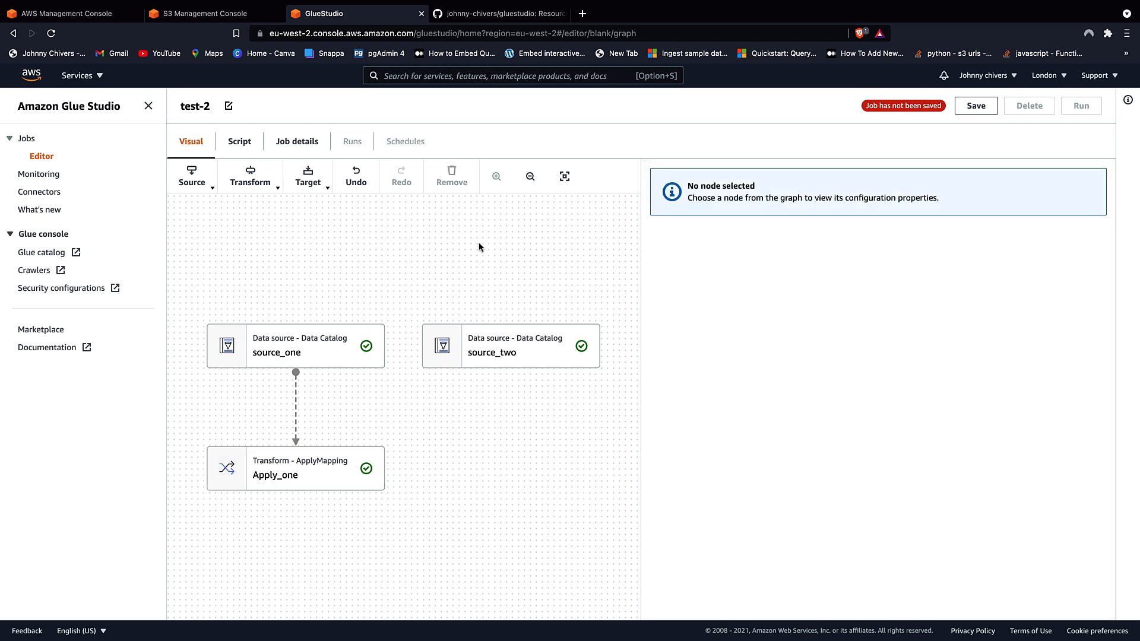
left_click(378, 458)
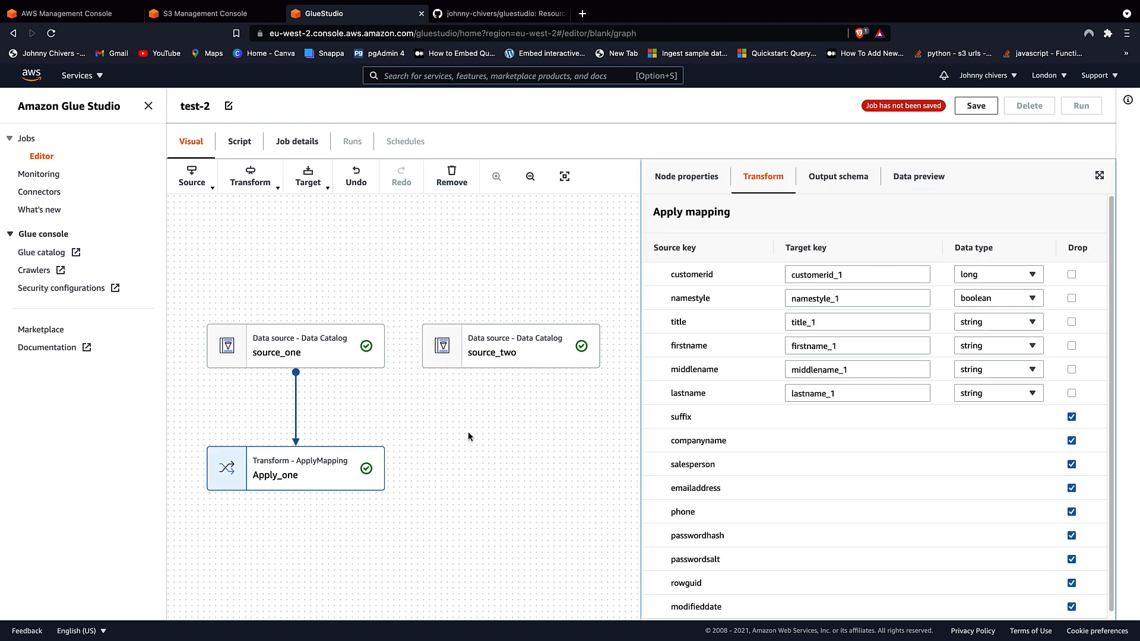
left_click(504, 443)
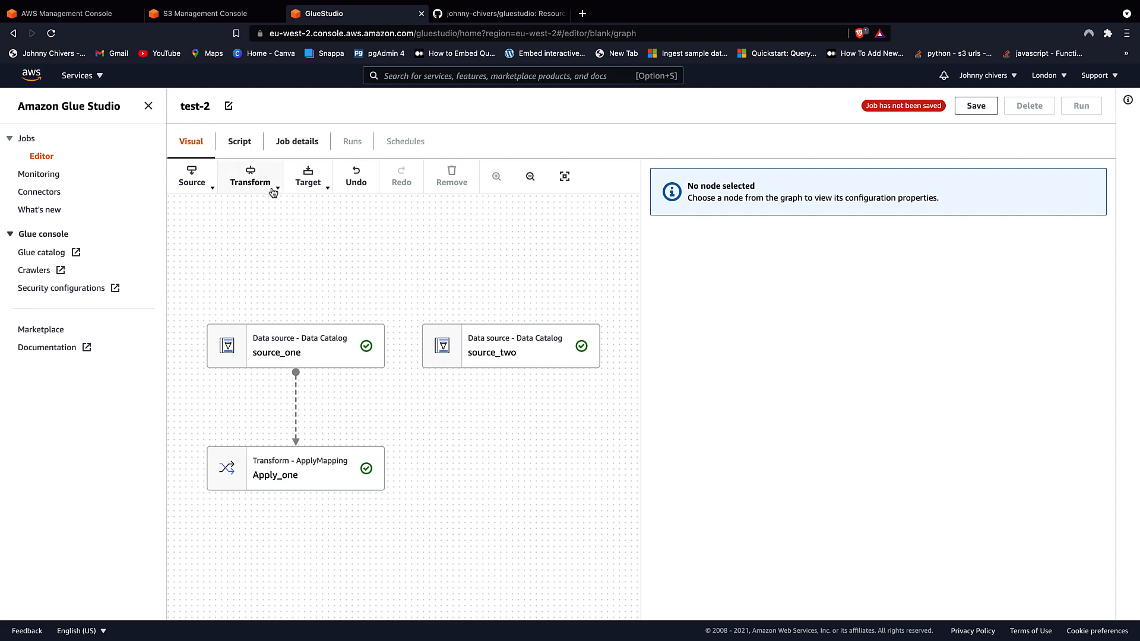
- Add a second ApplyMapping transform to the job graph and name it Apply_two
left_click(532, 345)
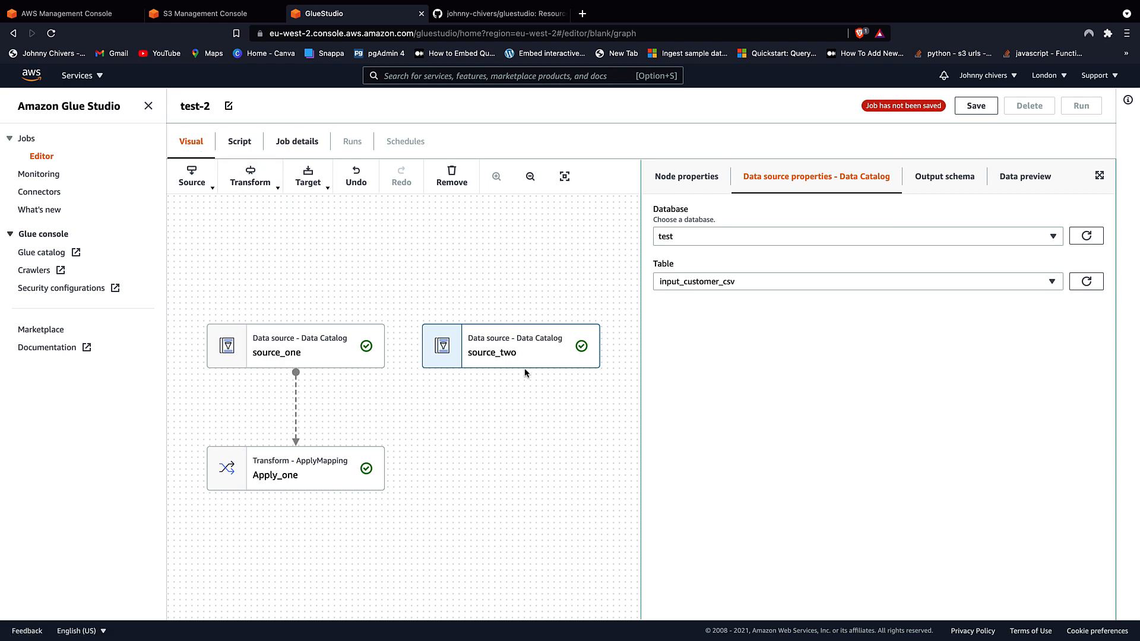
left_click(507, 441)
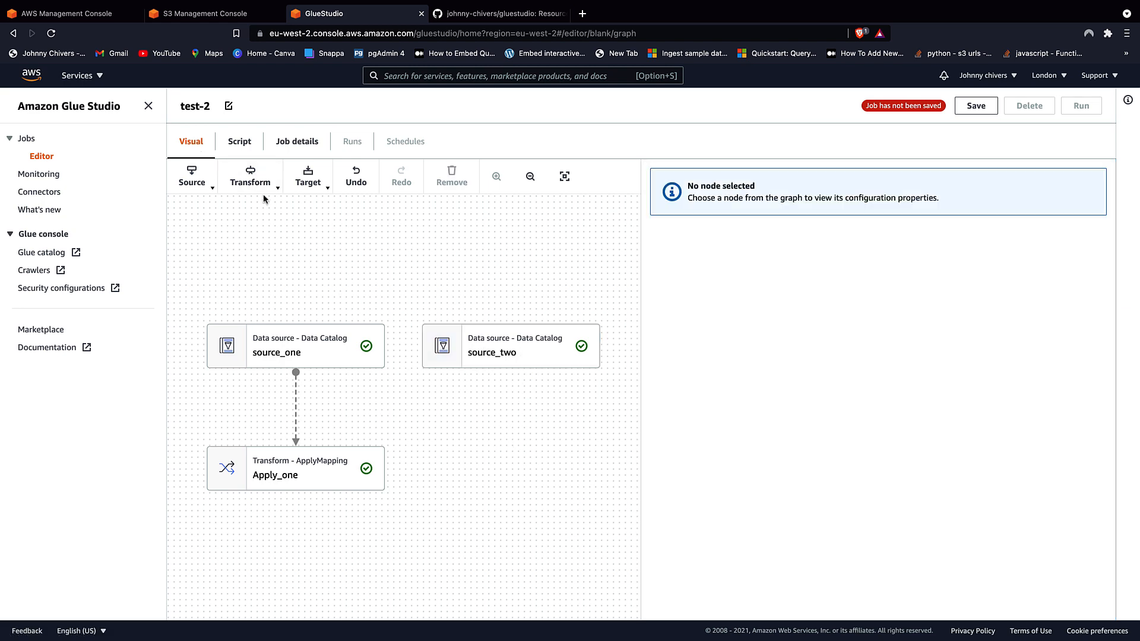
left_click(250, 178)
left_click(300, 233)
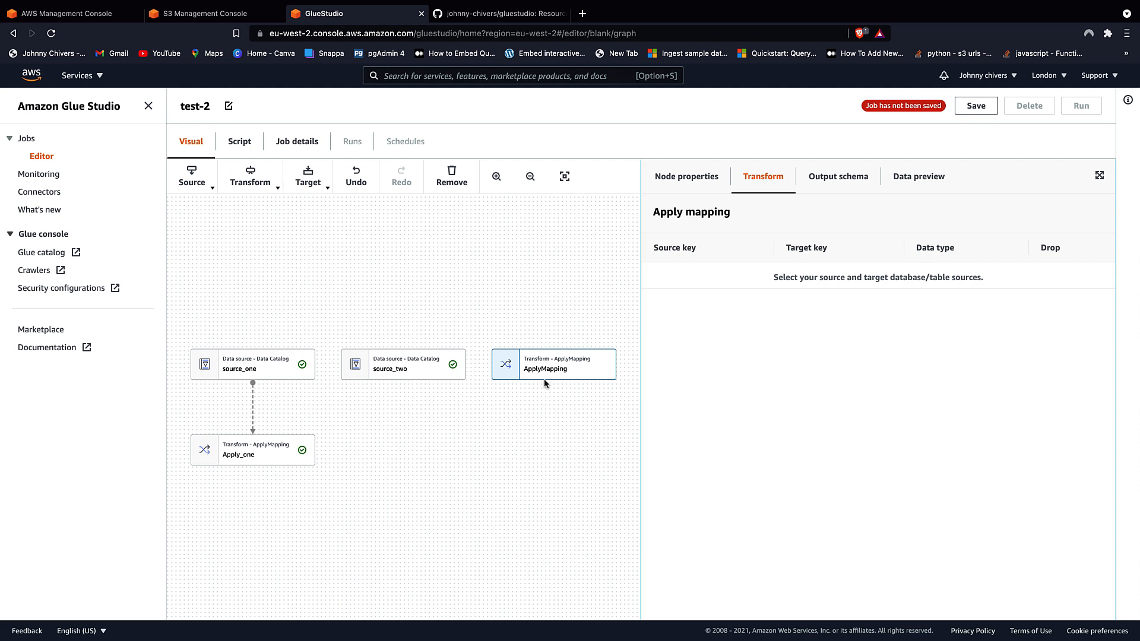
left_click(564, 366)
left_click(686, 176)
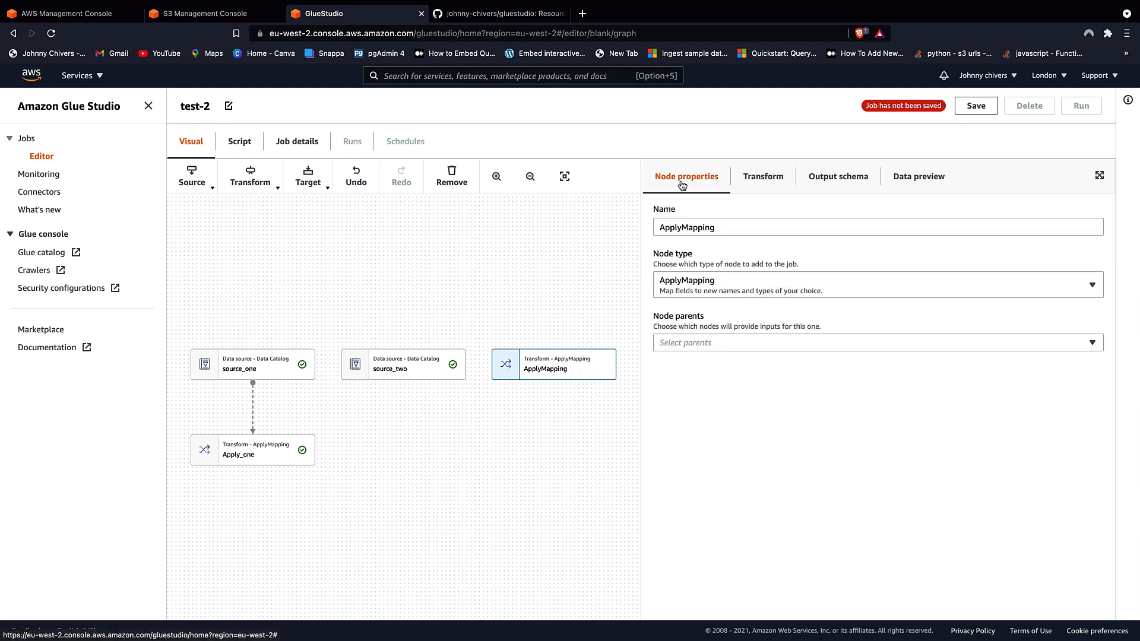
left_click_drag(719, 228, 681, 228)
key("BackSpace")
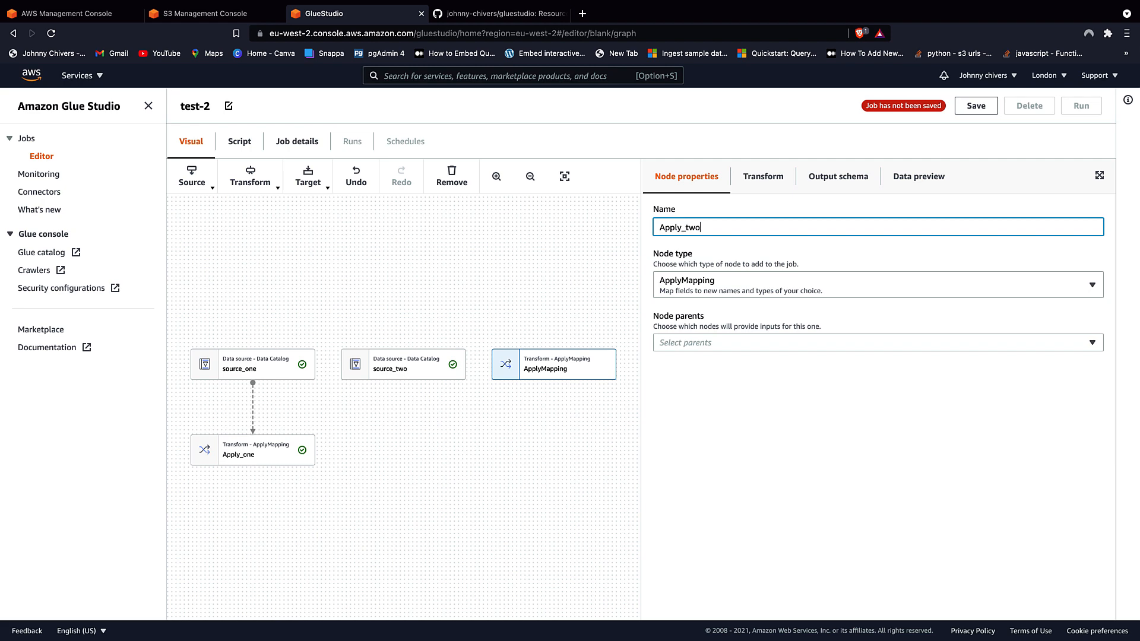
- Set source_two as the parent node of Apply_two
left_click(794, 344)
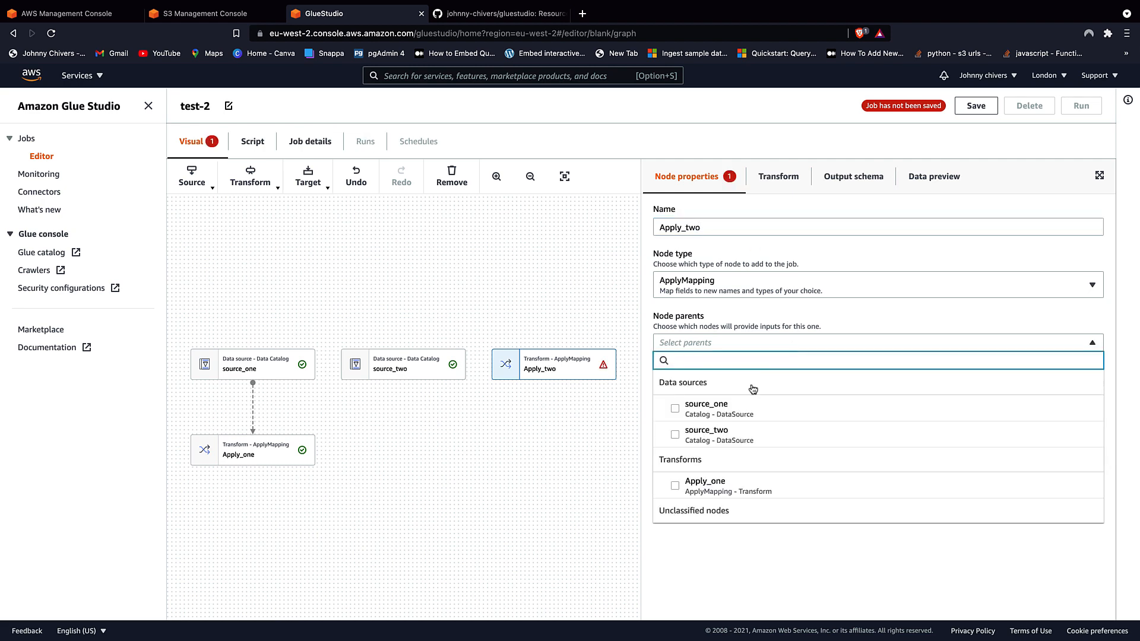
left_click(727, 434)
left_click(510, 312)
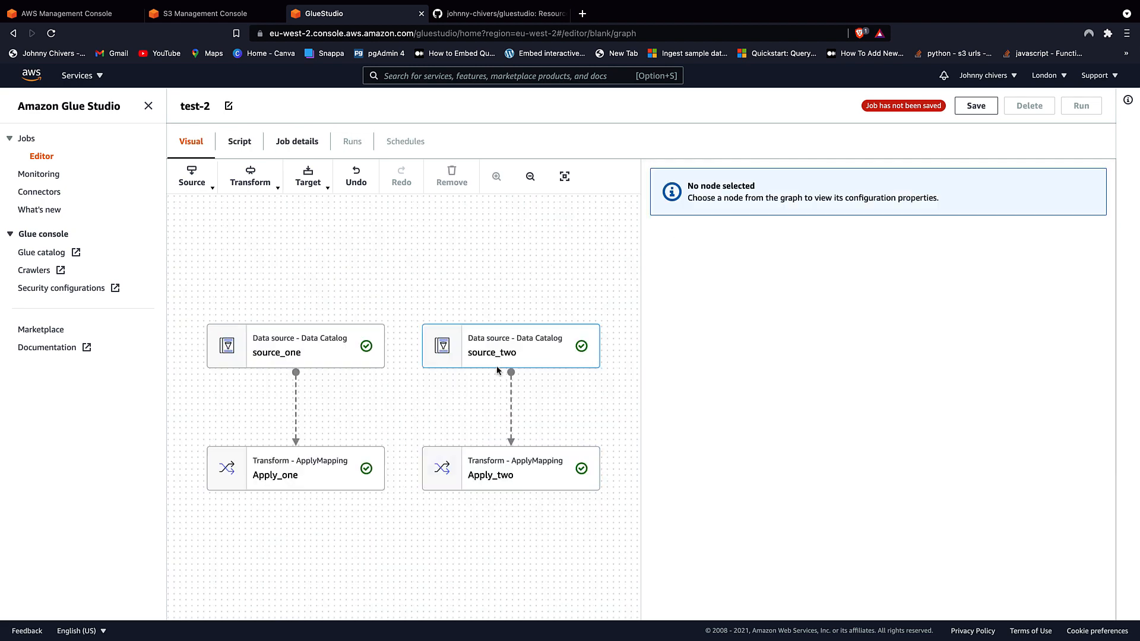
- Drop every field from suffix through modifieddate from the Apply_two mapping
left_click(488, 476)
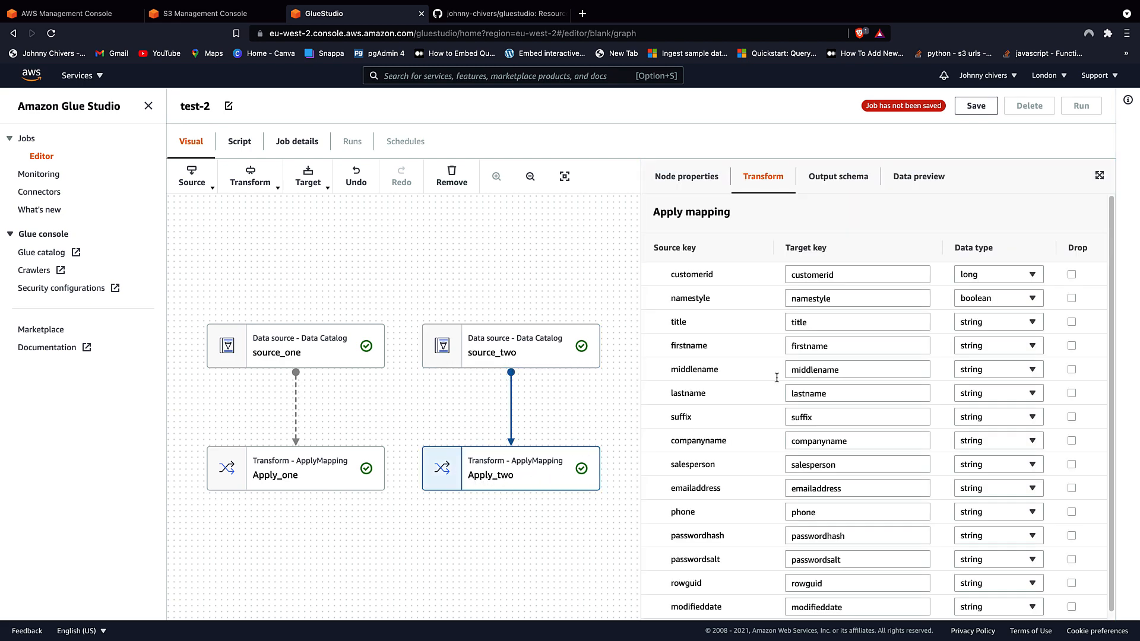
scroll(859, 402, "down", 1)
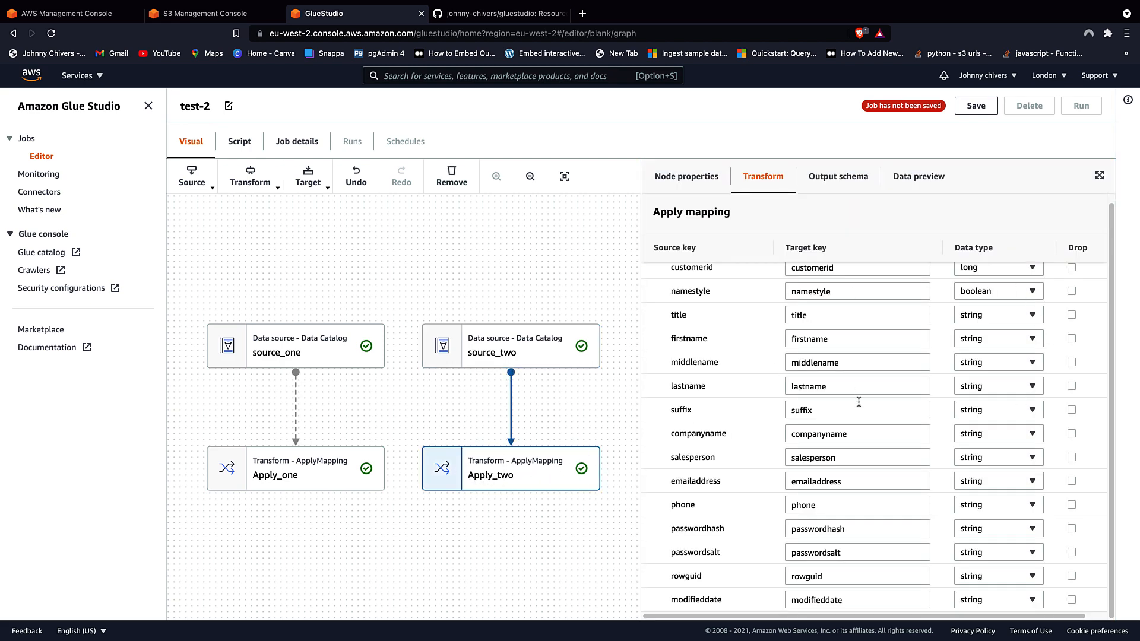
left_click(1072, 410)
left_click(1071, 433)
left_click(1072, 457)
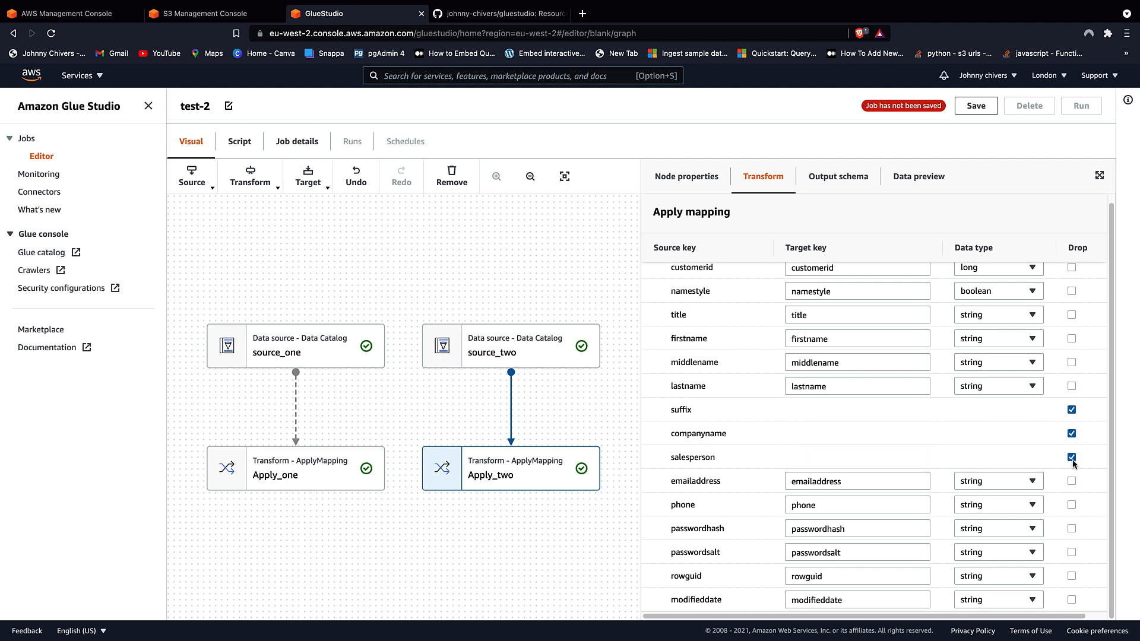
left_click(1072, 481)
left_click(1072, 504)
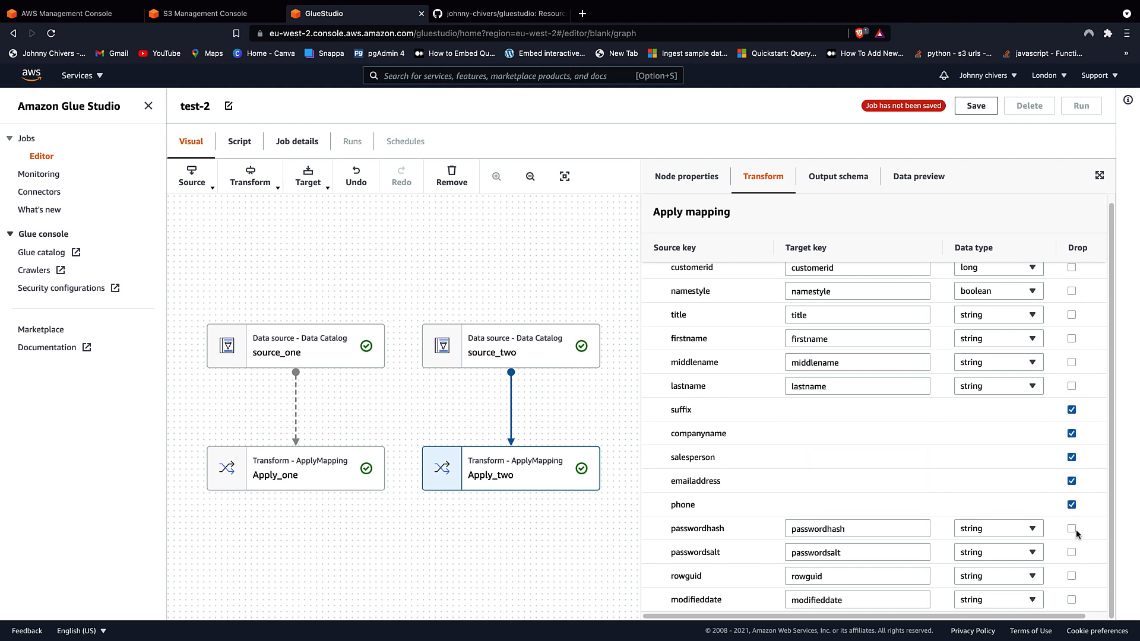
left_click(1072, 529)
left_click(1072, 576)
left_click(1072, 553)
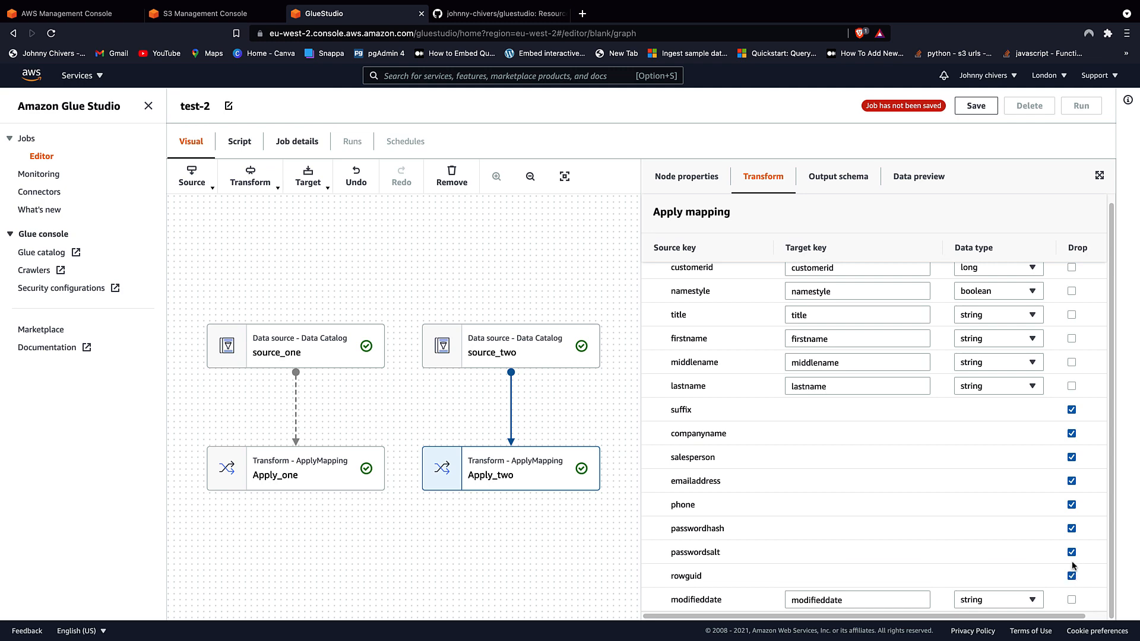
left_click(1072, 600)
- Append _2 to Apply_two's target keys customerid, namestyle, title, firstname, middlename and lastname, and review its output schema
scroll(853, 294, "up", 1)
left_click(856, 273)
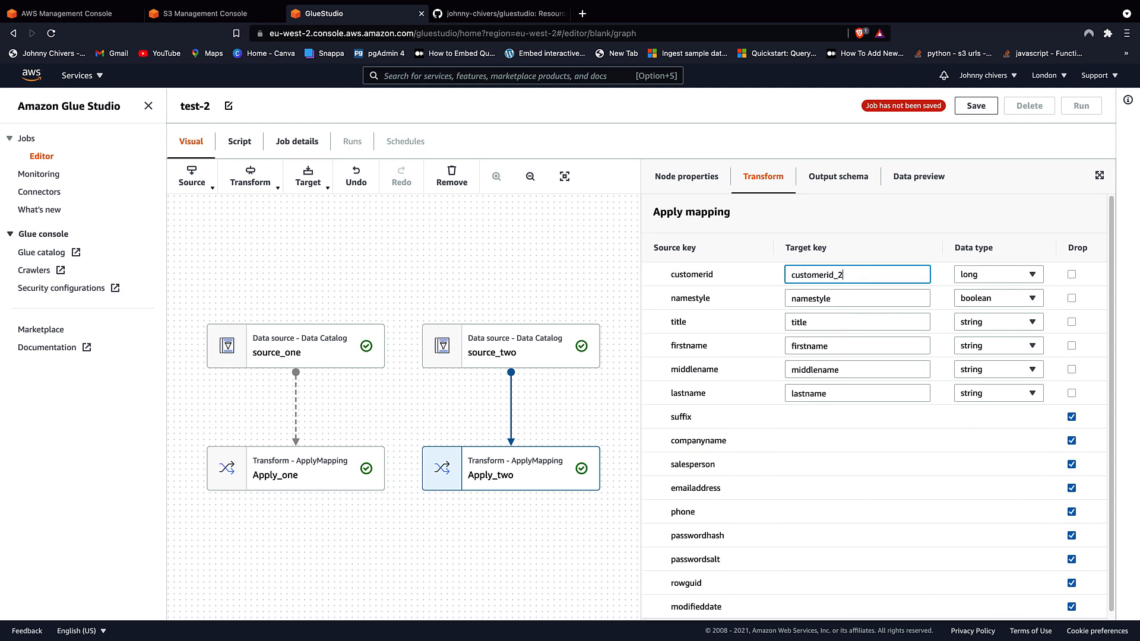
type("_2")
key("shift+Left")
key("shift+Left")
key("super+c")
key("Right")
left_click(871, 297)
key("super+v")
key("super+v")
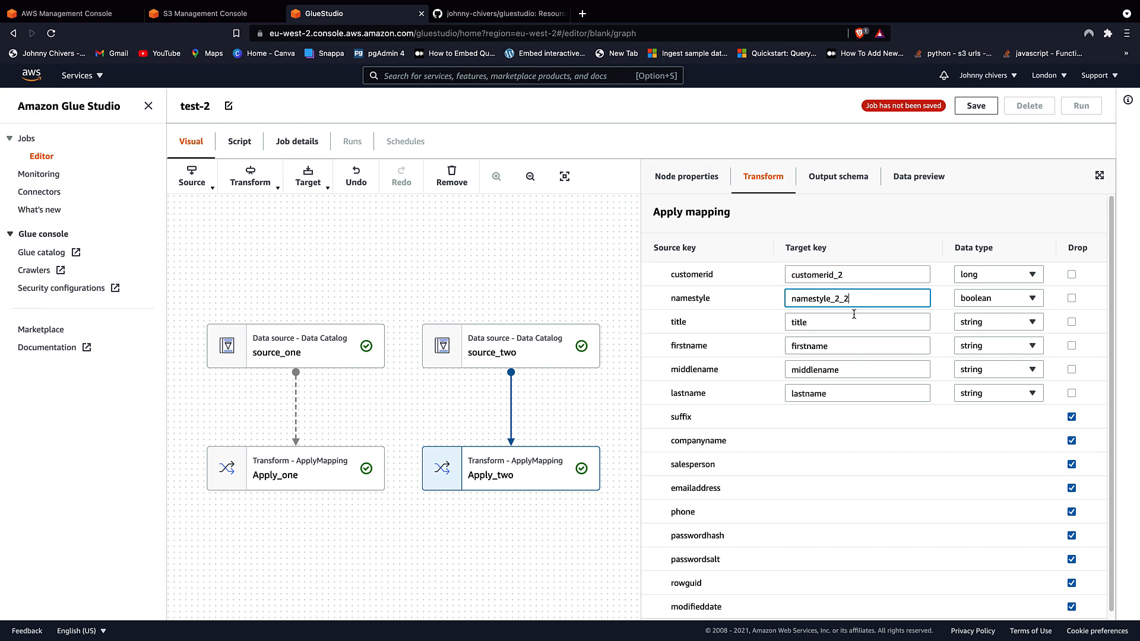
left_click(900, 324)
key("super+v")
left_click(852, 346)
key("super+v")
left_click(850, 369)
key("super+v")
left_click(848, 391)
key("super+v")
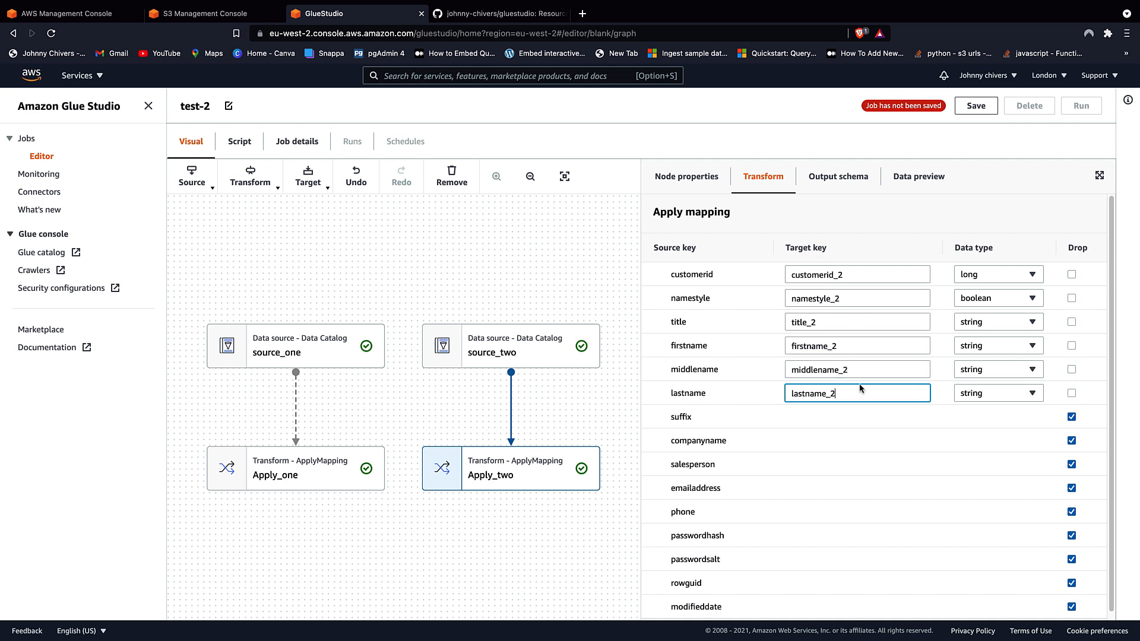
left_click(1014, 188)
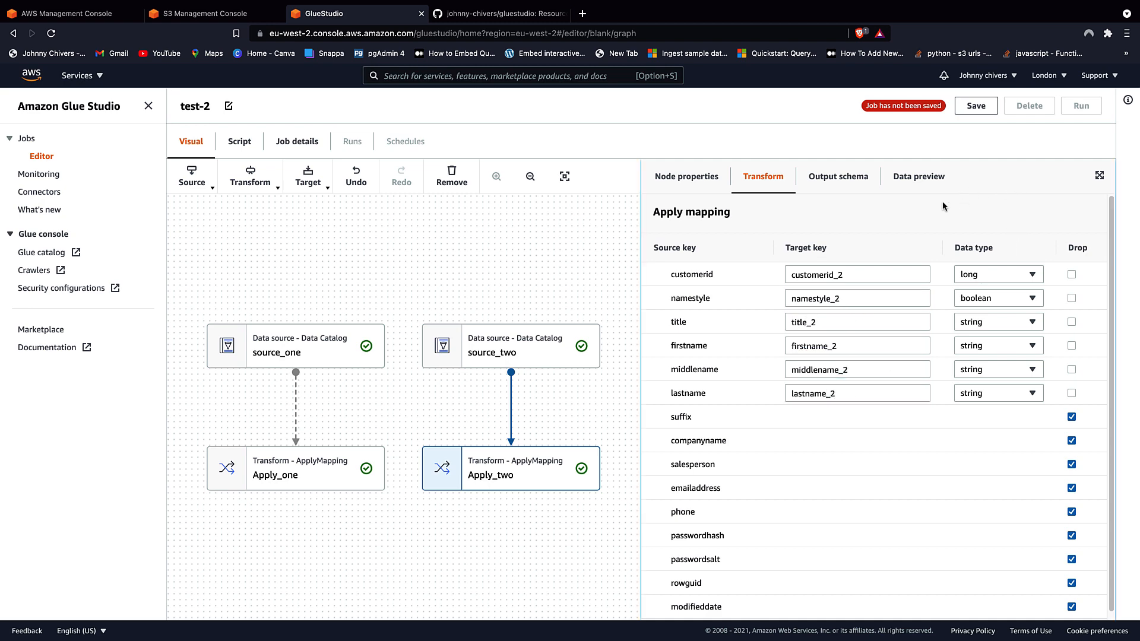
left_click(828, 189)
left_click_drag(672, 272, 1013, 396)
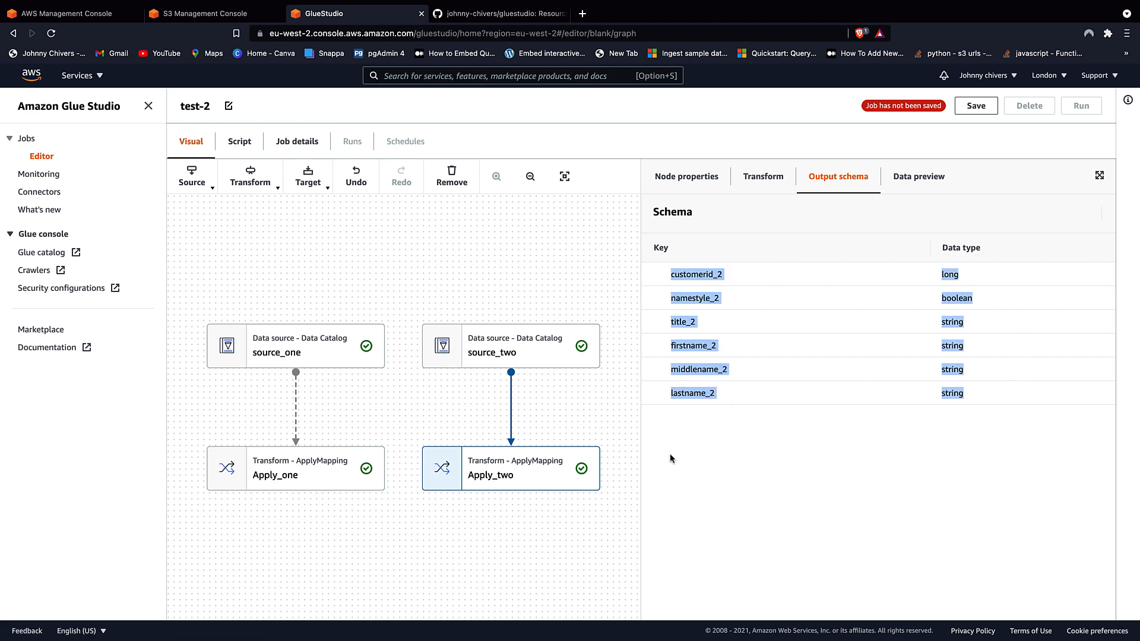
left_click(595, 268)
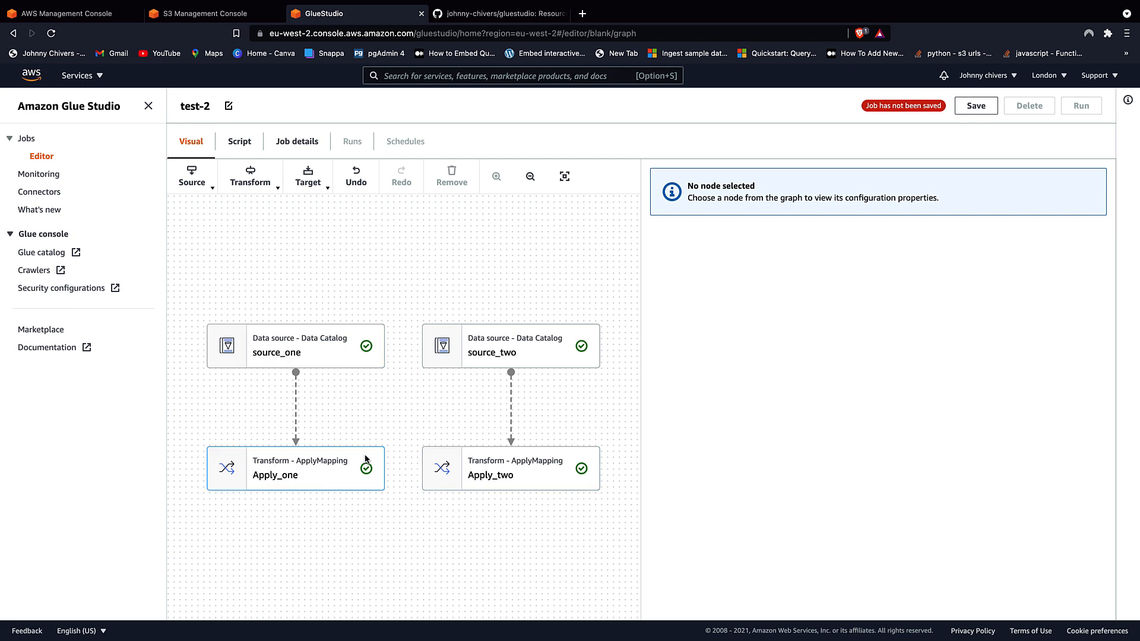
- Add a Join transform to the job graph with Apply_one and Apply_two as its parent nodes
left_click(251, 176)
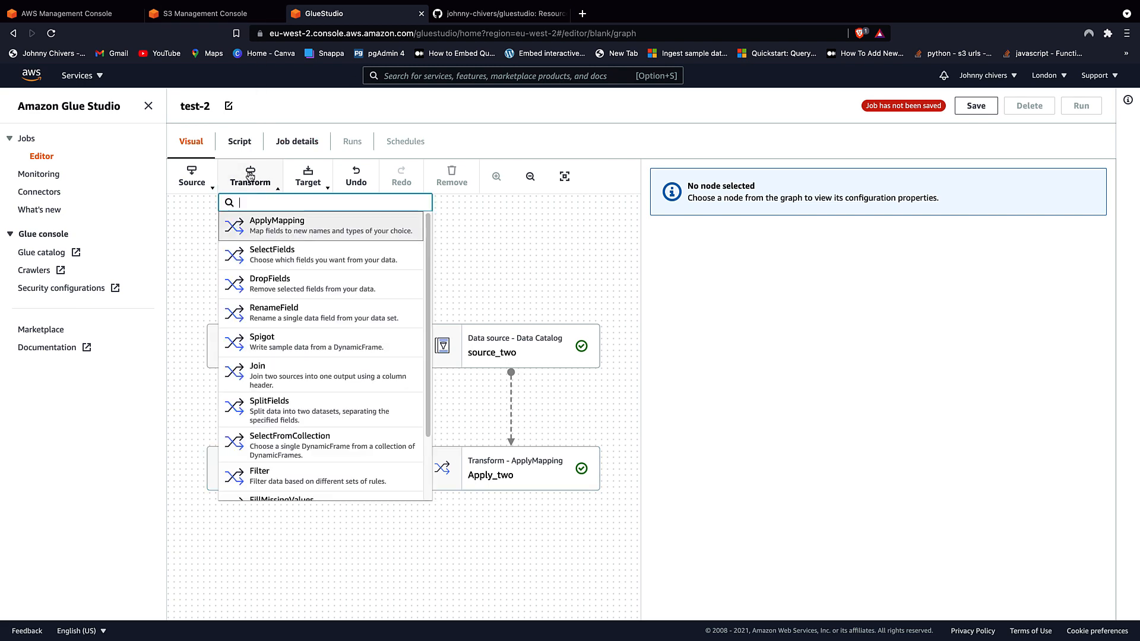
type("JOIN")
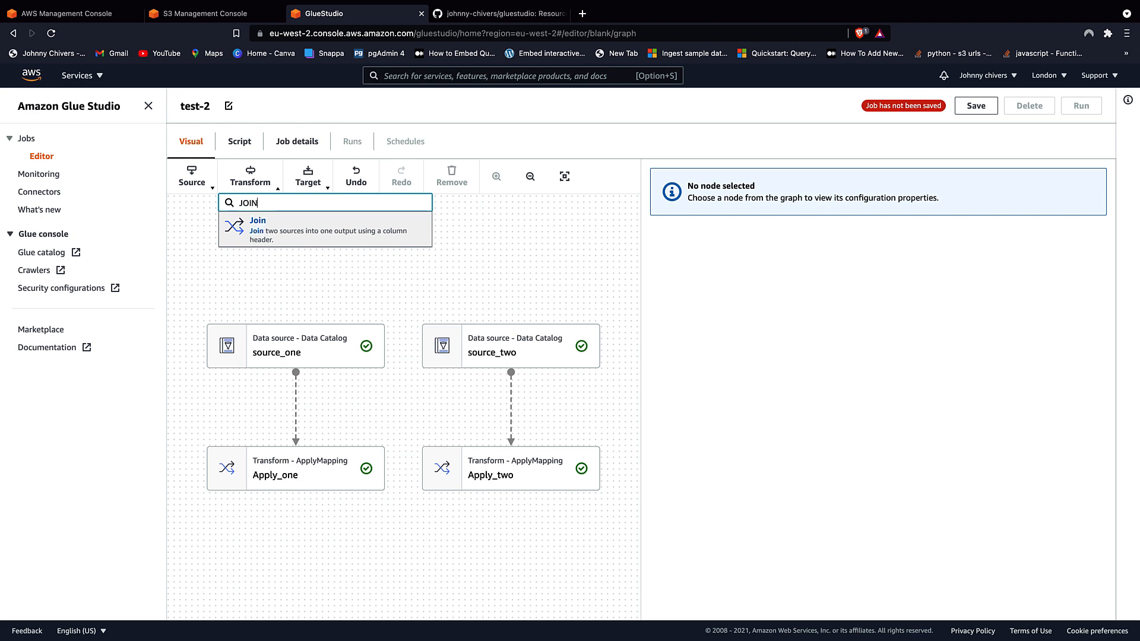
left_click(321, 229)
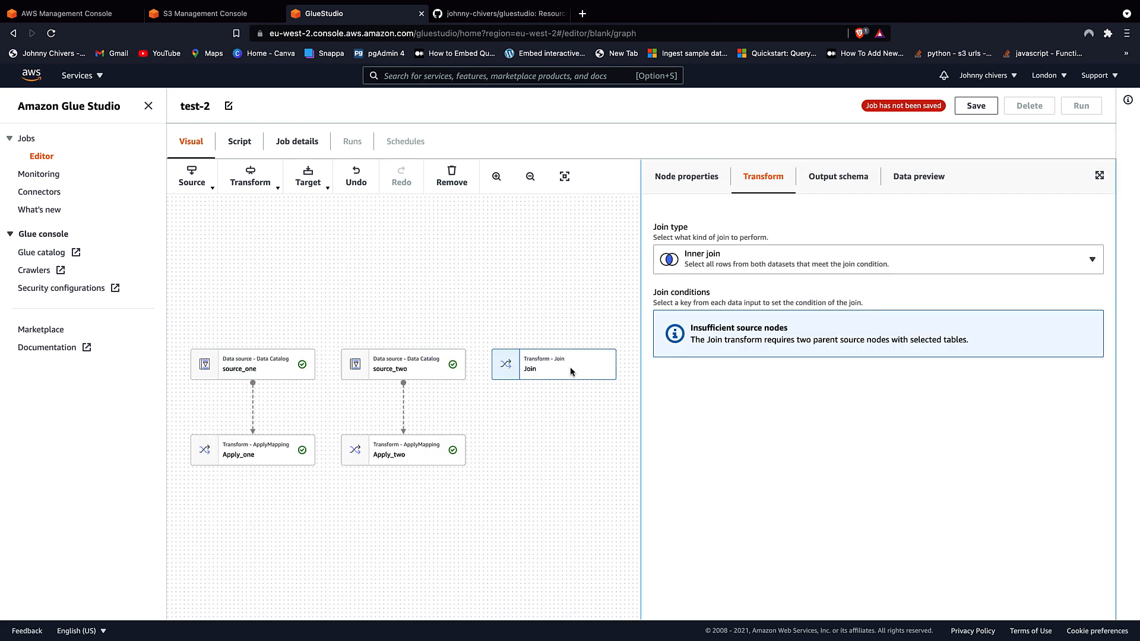
left_click(682, 178)
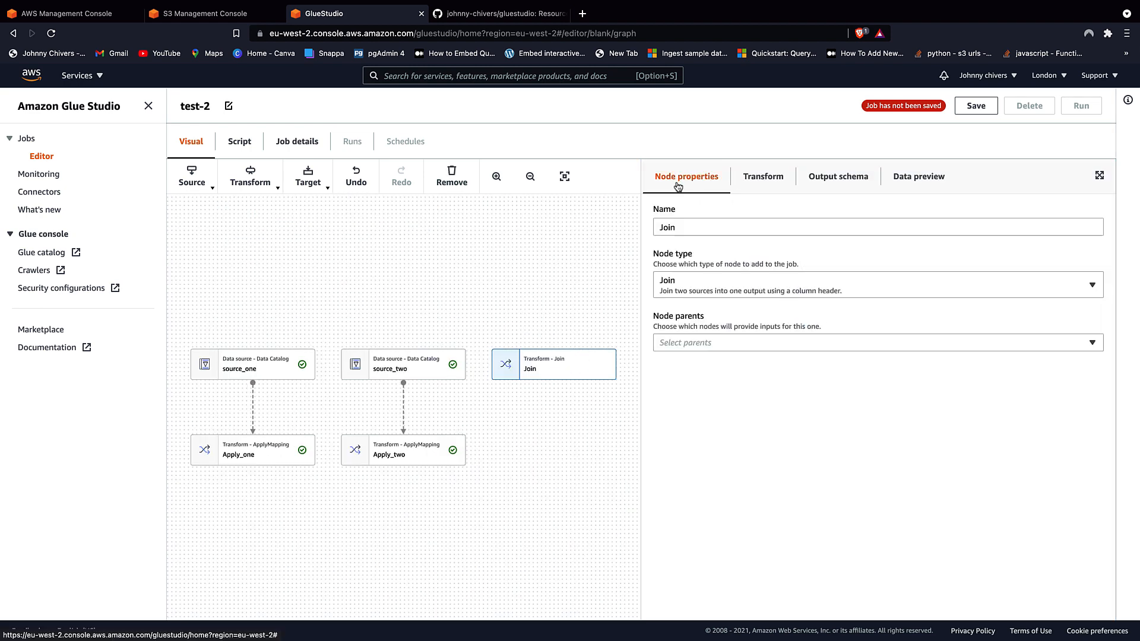
left_click(722, 342)
left_click(707, 484)
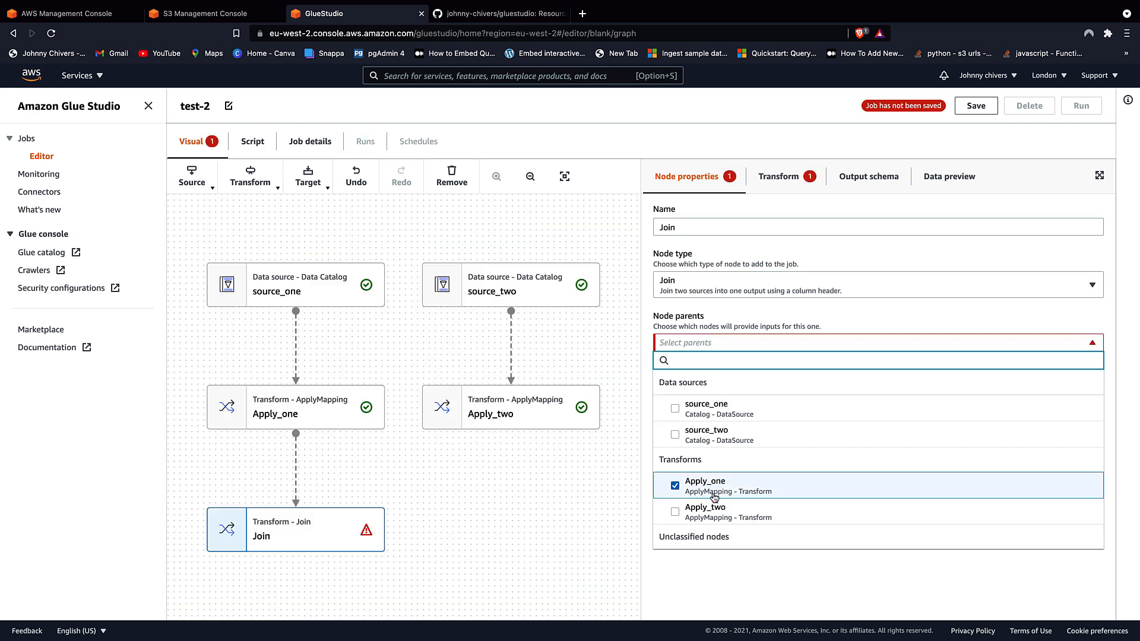
left_click(707, 509)
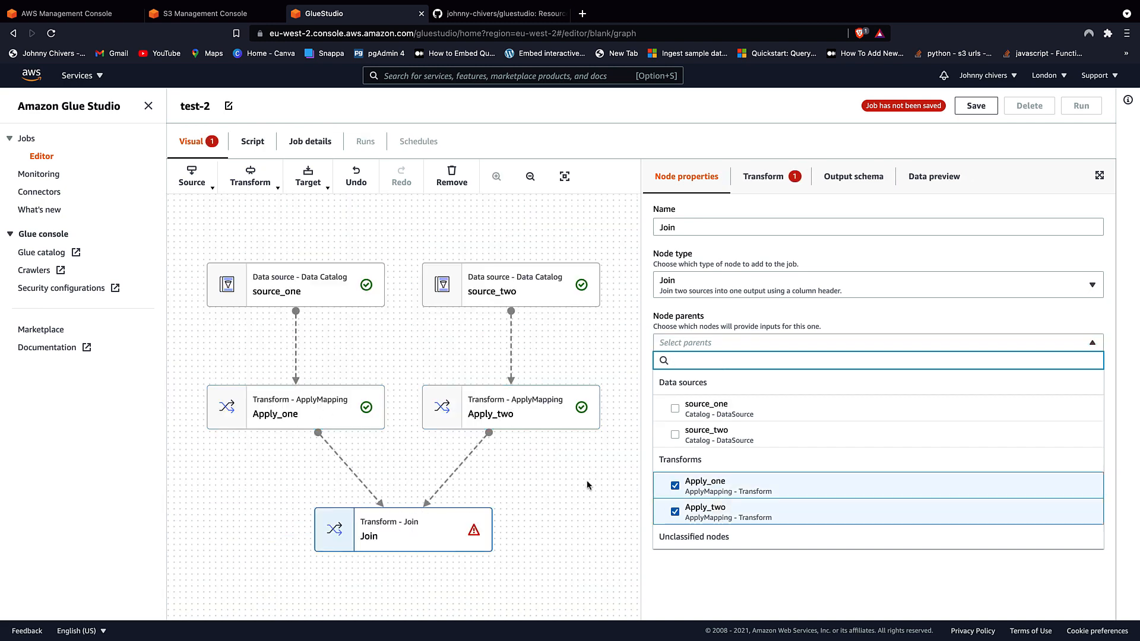
left_click(750, 563)
- Add an inner join condition matching Apply_one's customerid_1 to Apply_two's customerid_2, and review the Join node's output schema
left_click(764, 176)
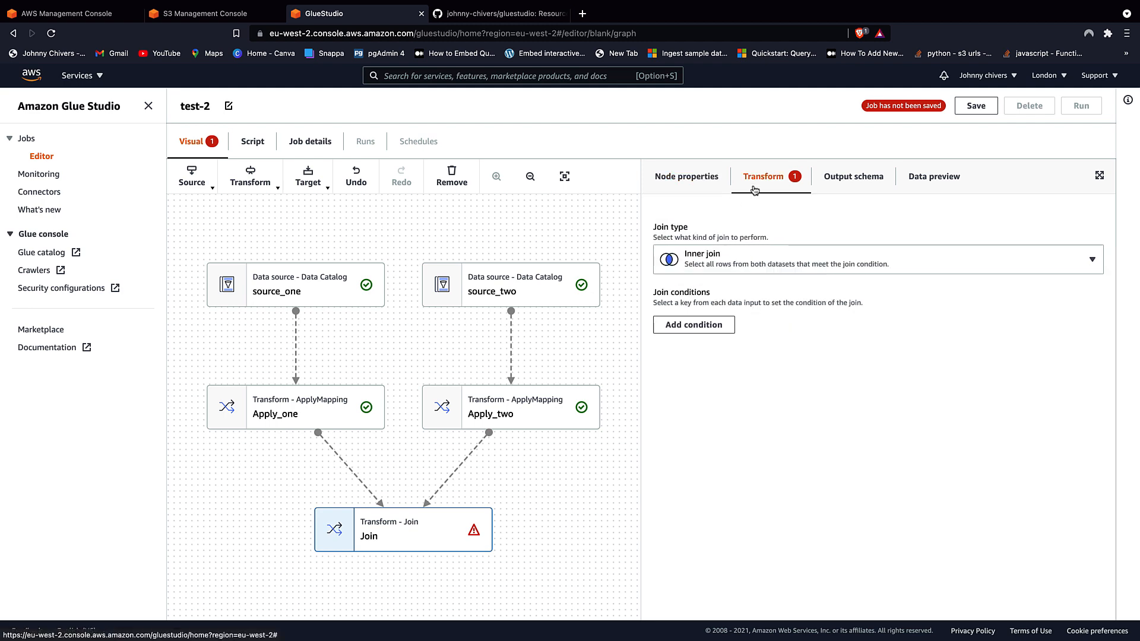
left_click(687, 324)
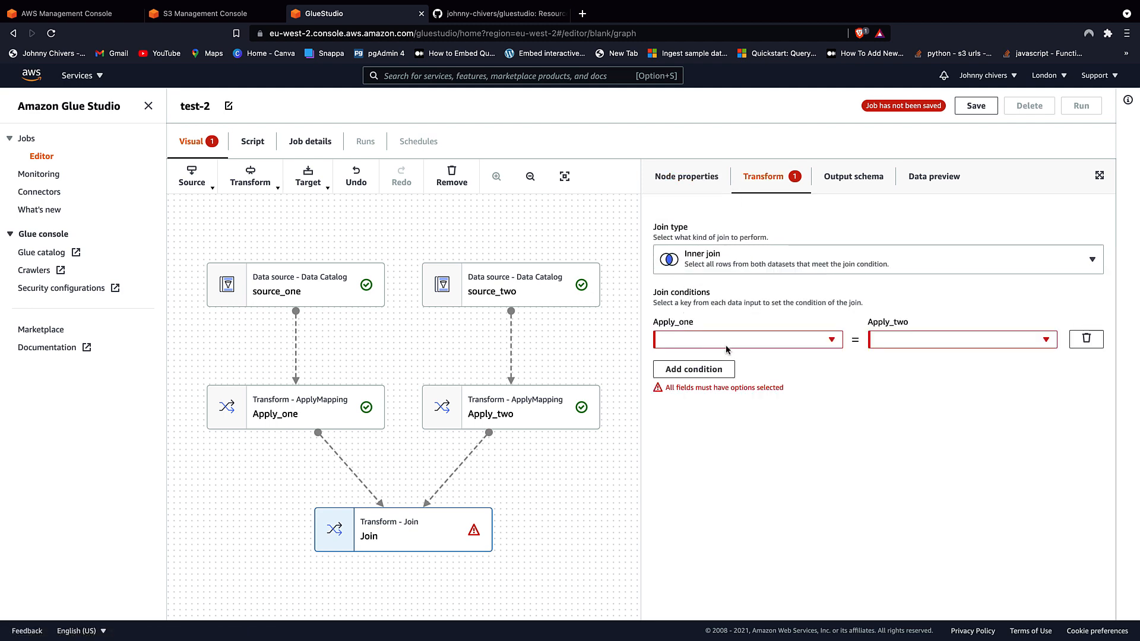
left_click(805, 344)
left_click(714, 402)
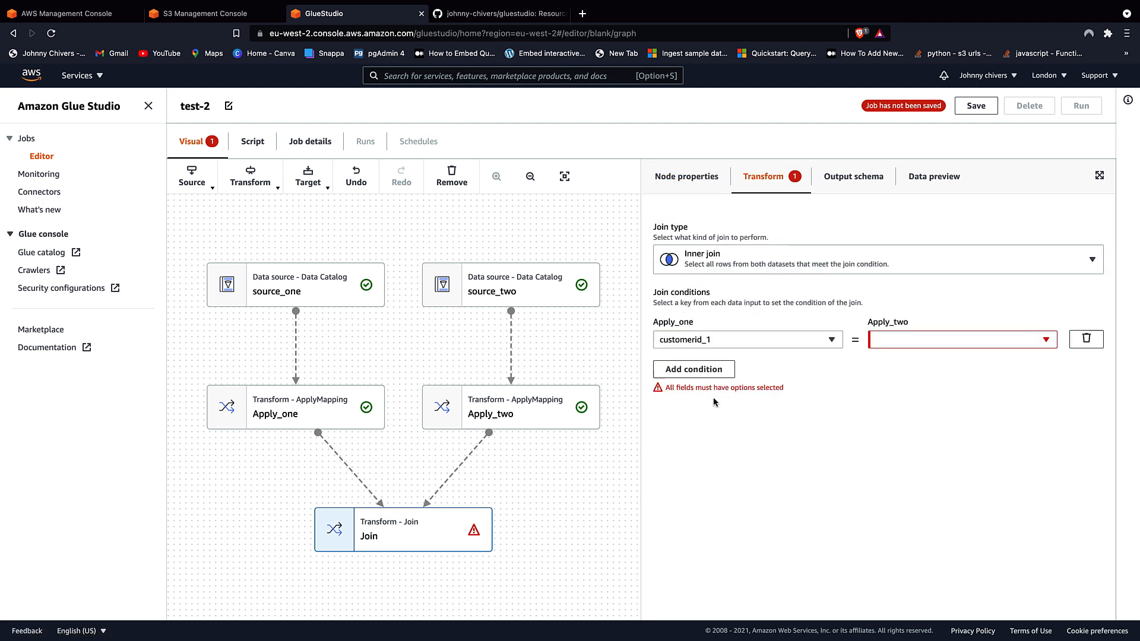
left_click(939, 339)
left_click(922, 400)
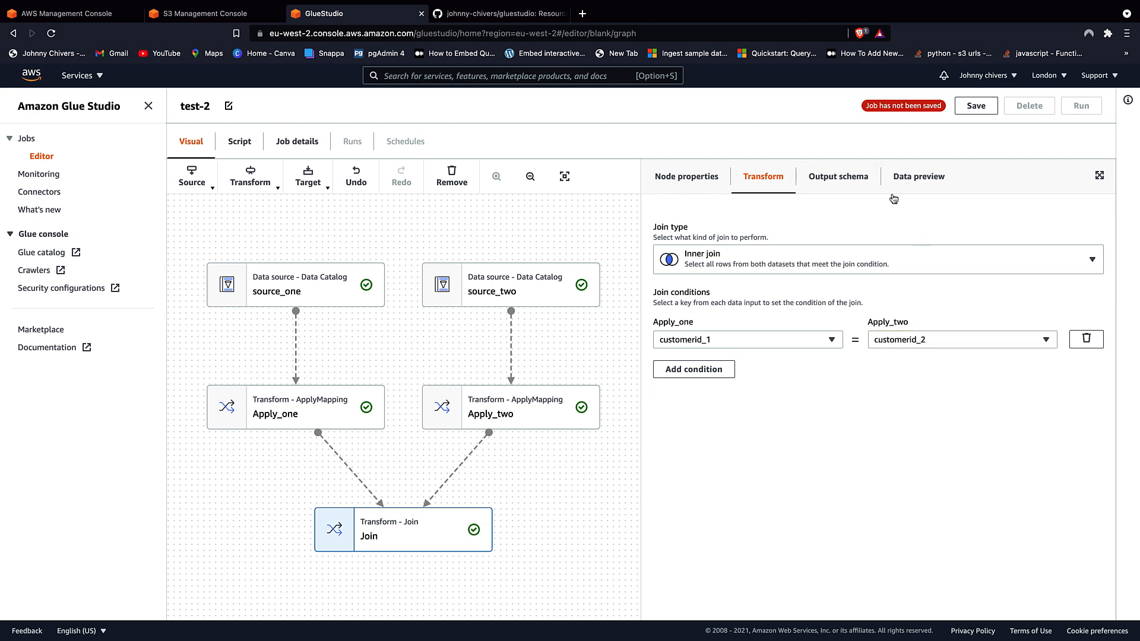
left_click(855, 176)
left_click_drag(669, 273, 1007, 390)
left_click_drag(641, 434, 996, 537)
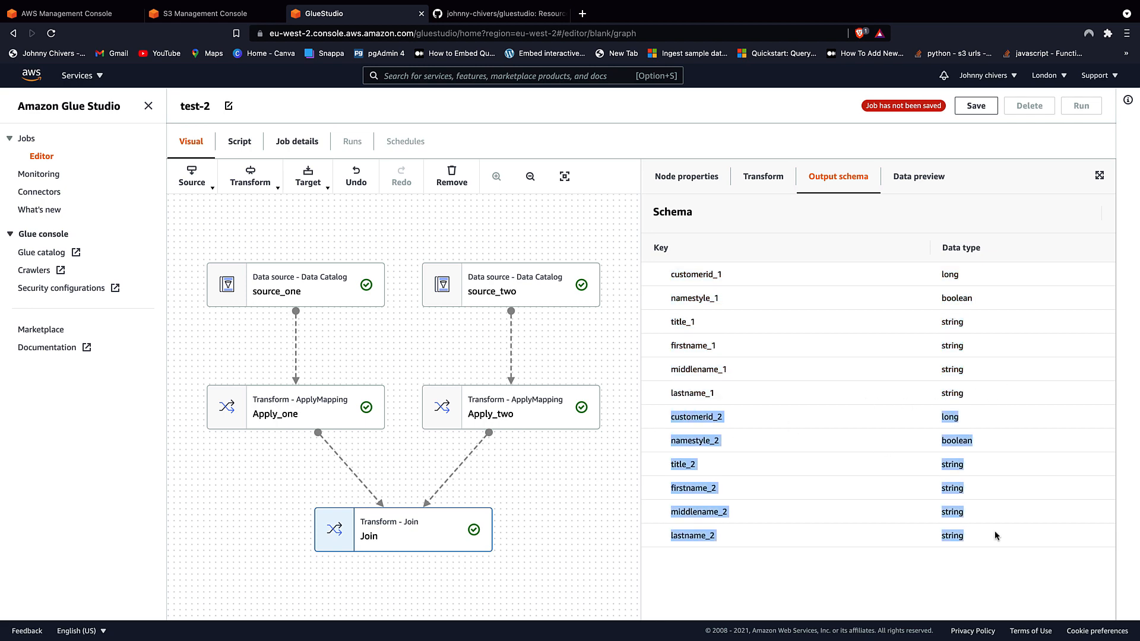
left_click(579, 517)
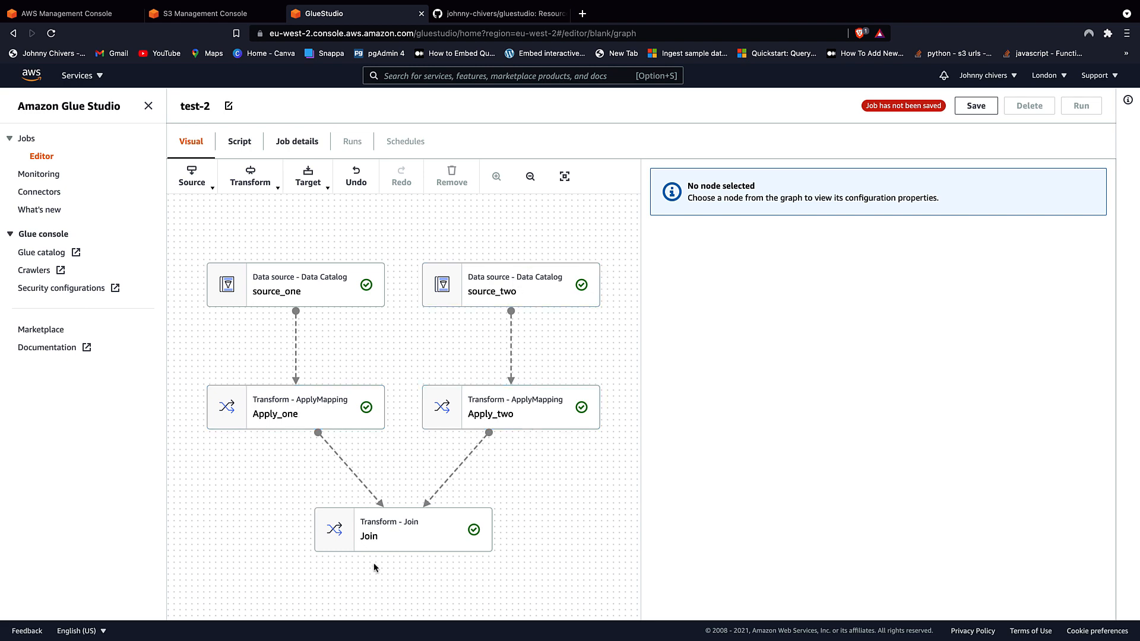
- Add an Amazon S3 data target to the graph as the child of the Join node
scroll(478, 538, "down", 2)
scroll(478, 539, "up", 1)
scroll(478, 539, "down", 1)
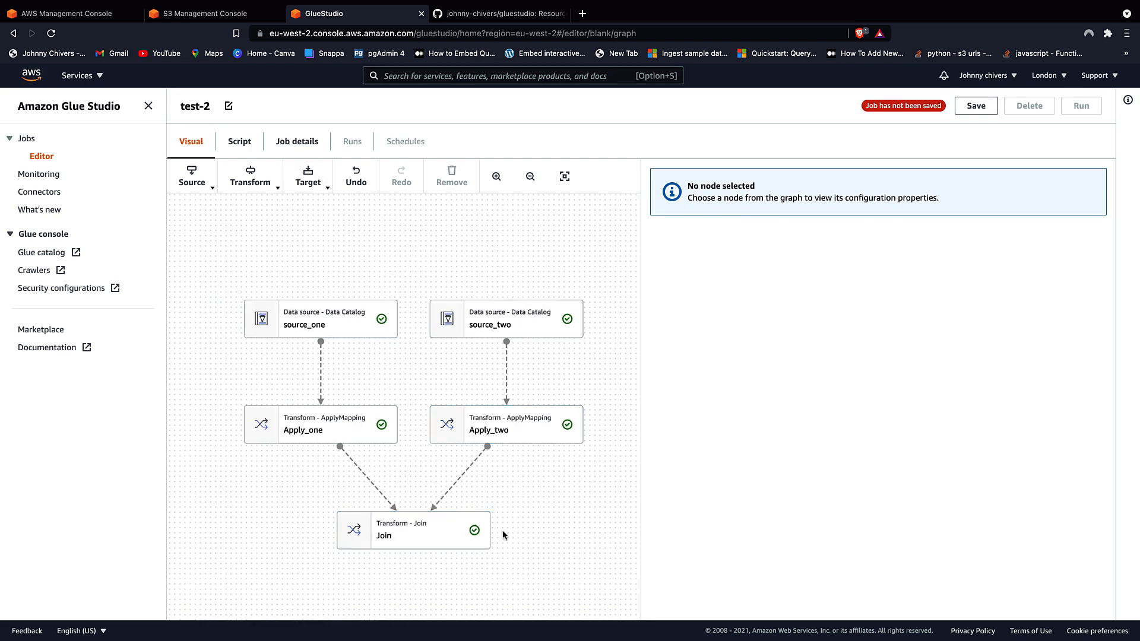
left_click(342, 526)
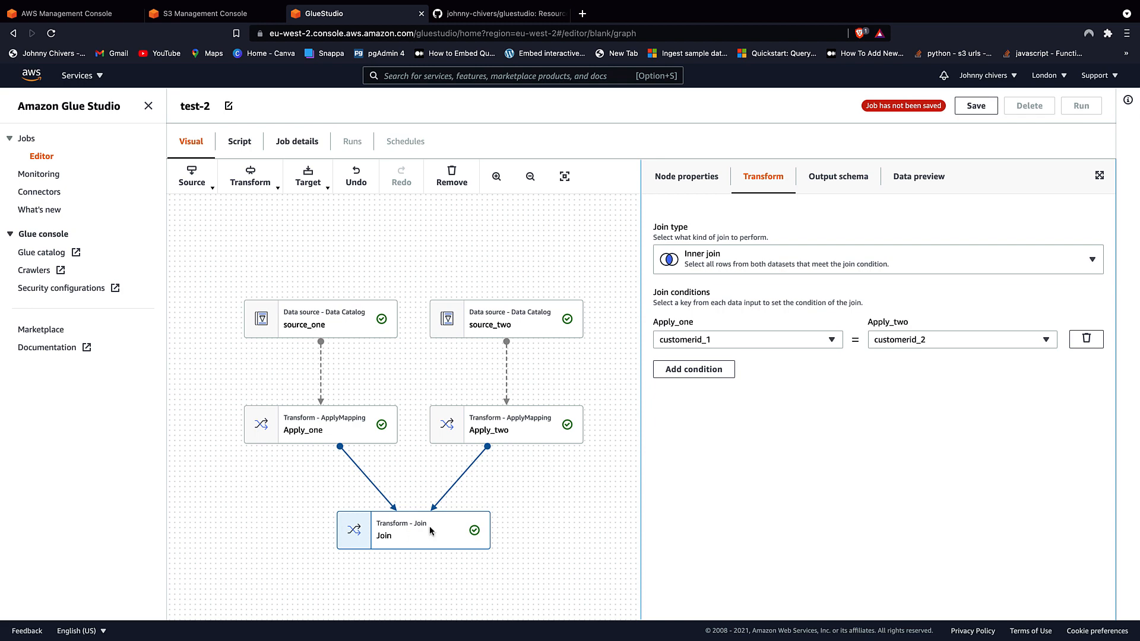
left_click(308, 178)
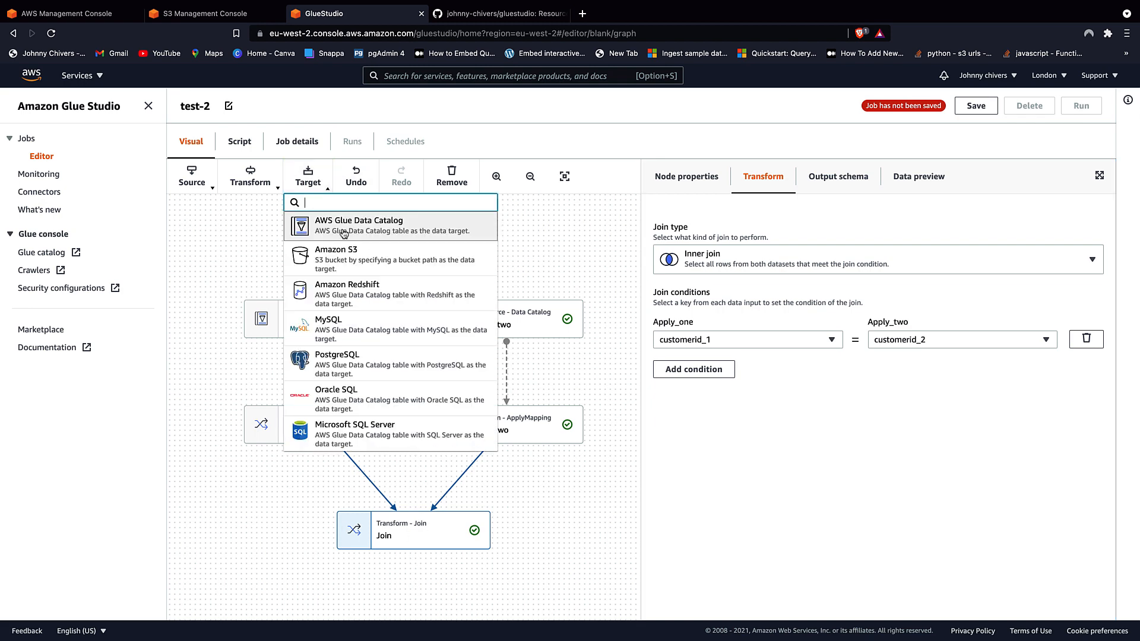
left_click(342, 261)
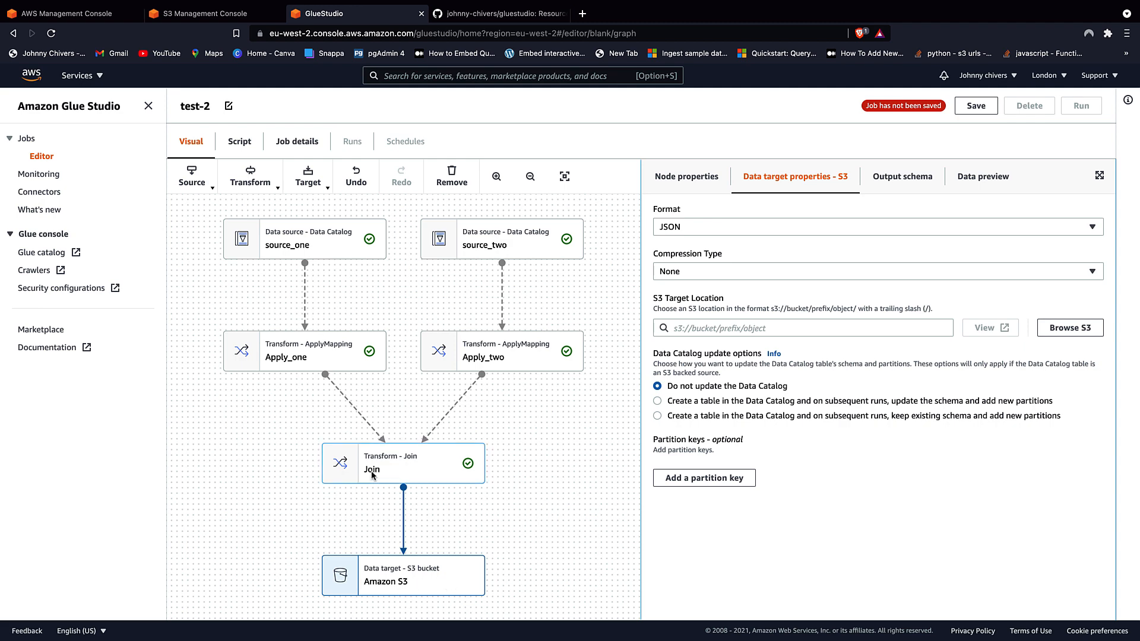
- Rename the Amazon S3 target node as target
left_click(395, 468)
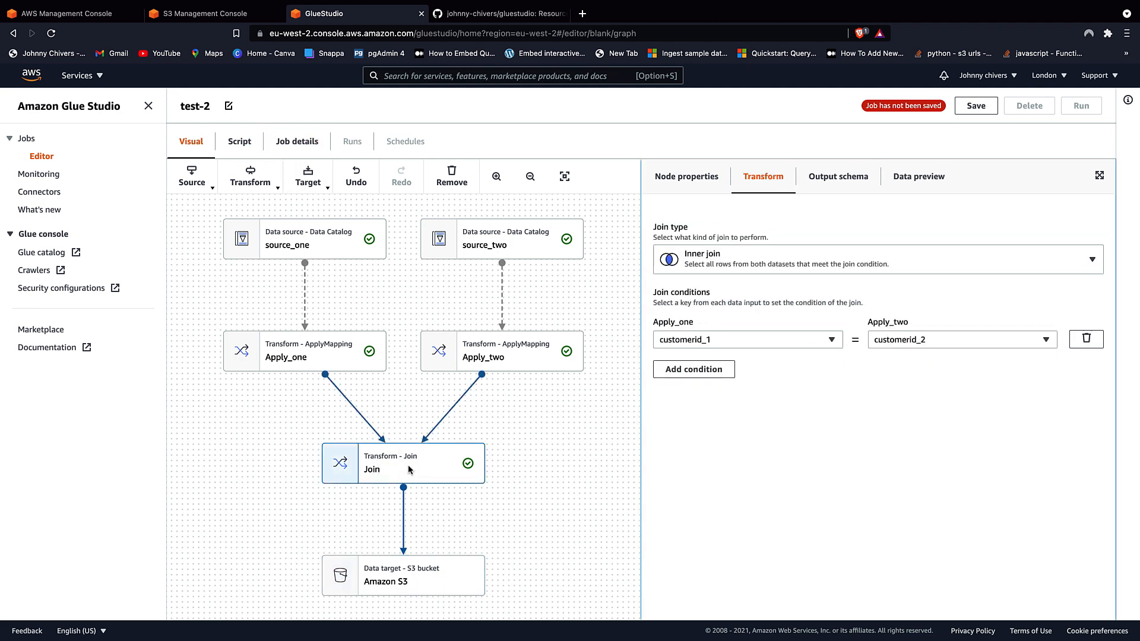
left_click(410, 579)
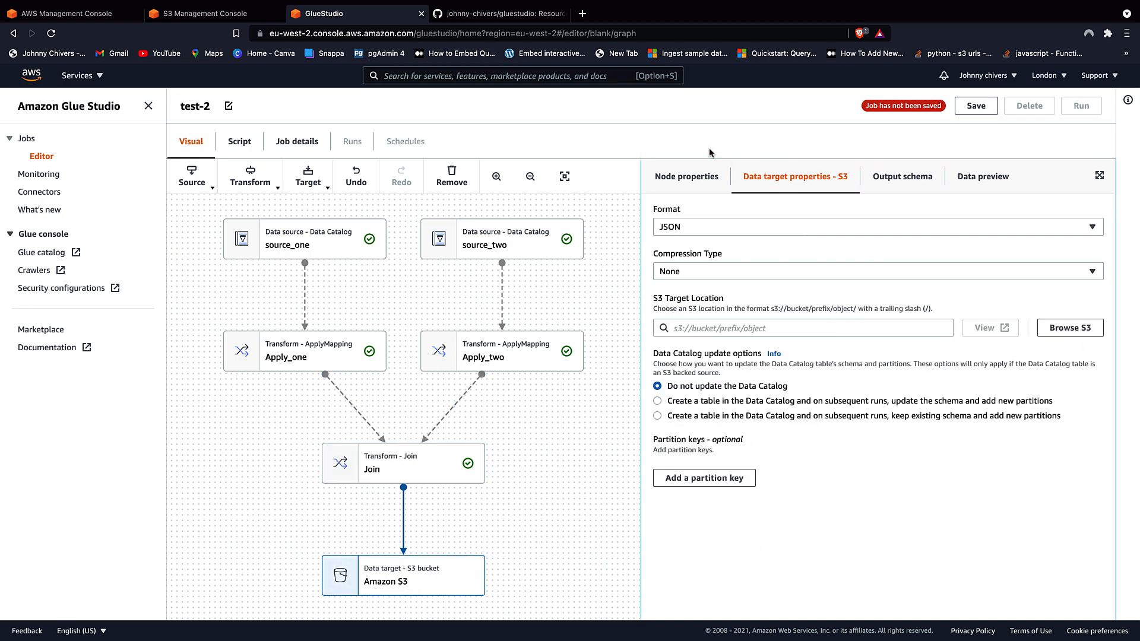
left_click(701, 172)
triple_click(699, 227)
key("BackSpace")
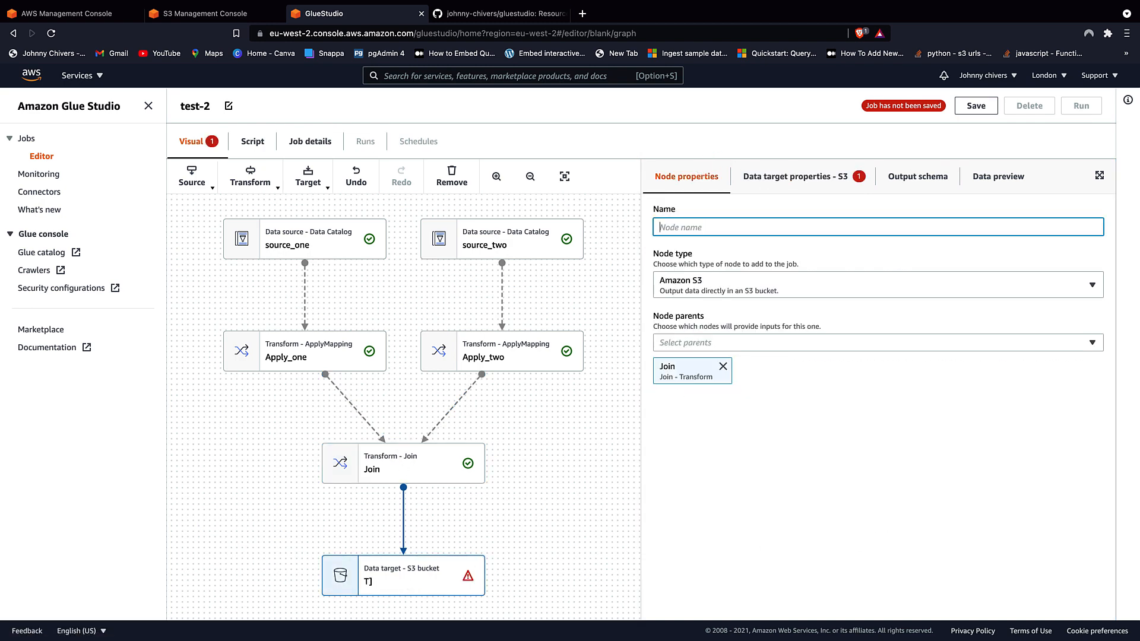
type("target")
- Set the target node's S3 location to the output/output_two folder in the gluestudio-demo bucket
left_click(809, 176)
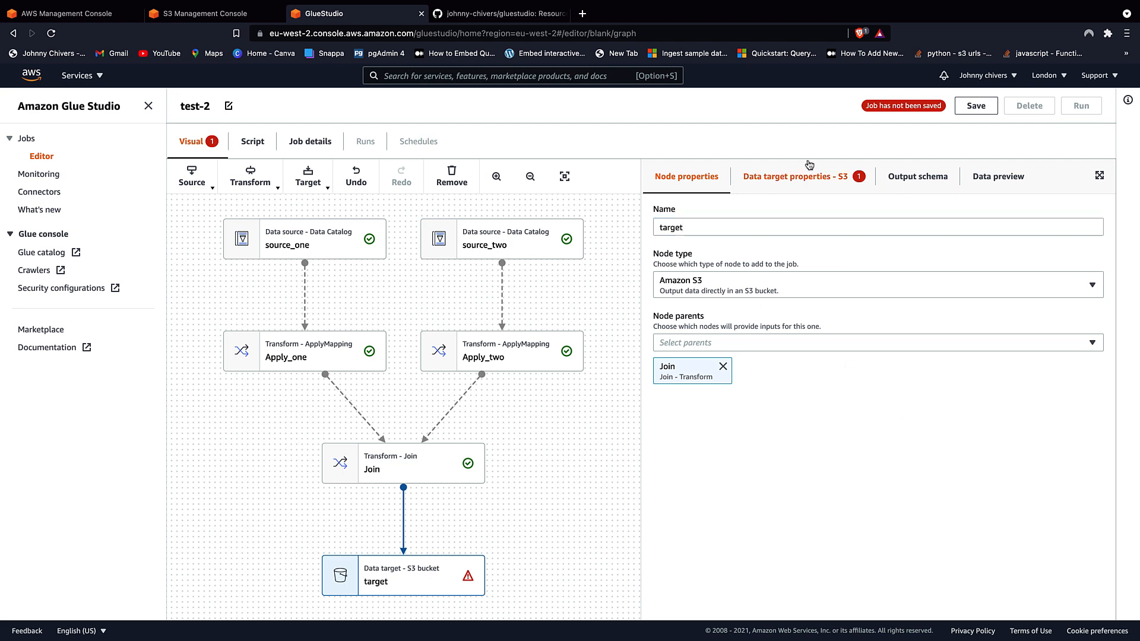
left_click(1075, 331)
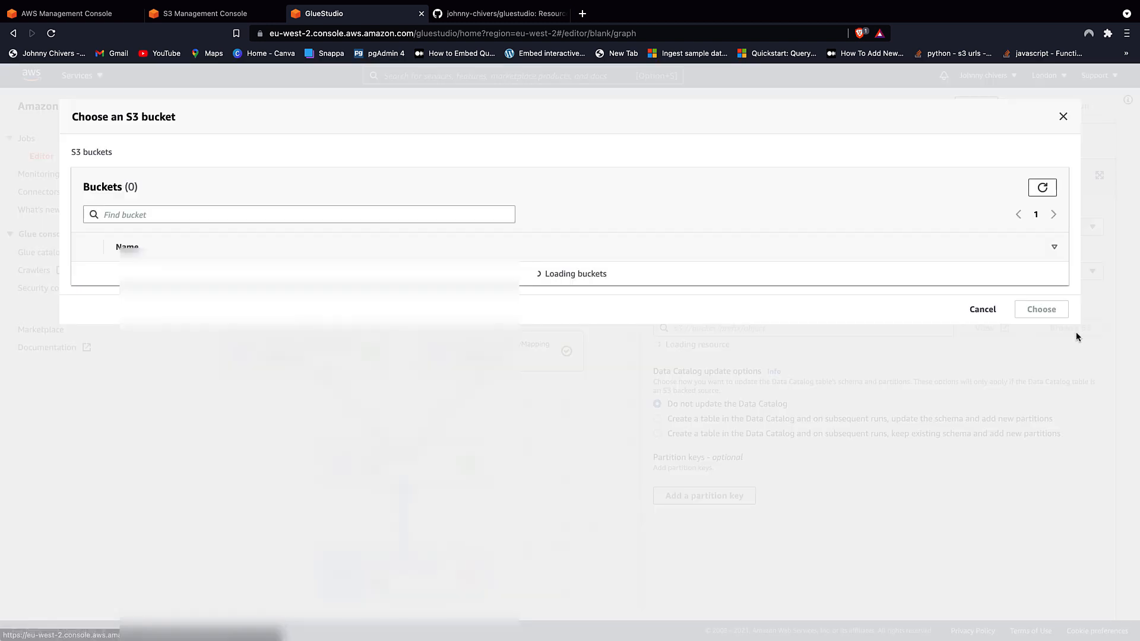
left_click(199, 609)
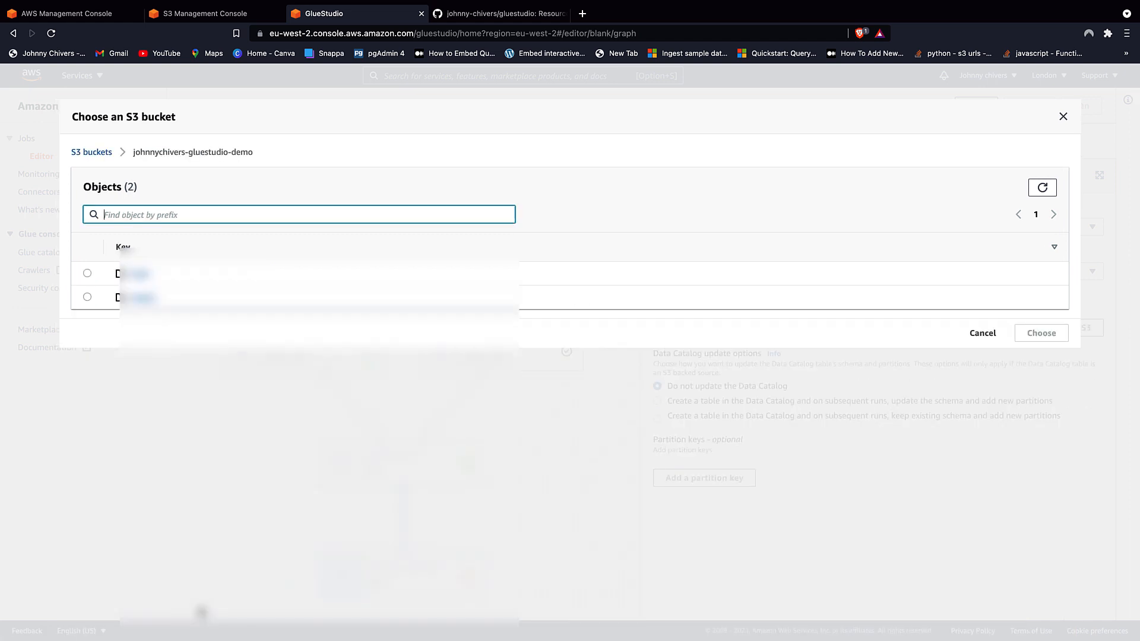
left_click(145, 299)
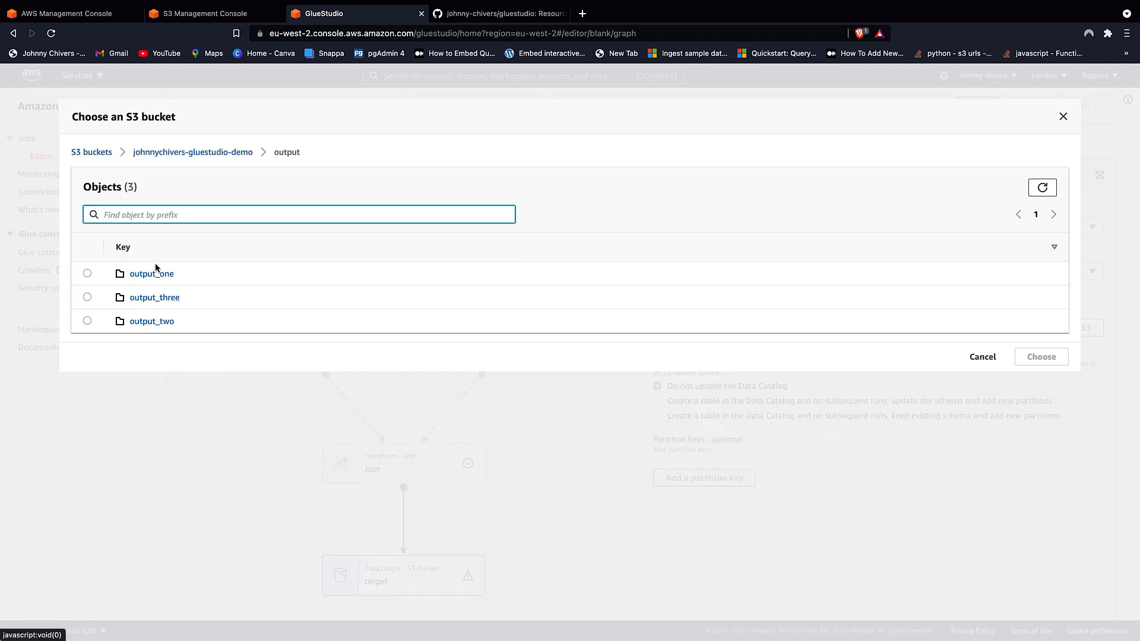
left_click(151, 323)
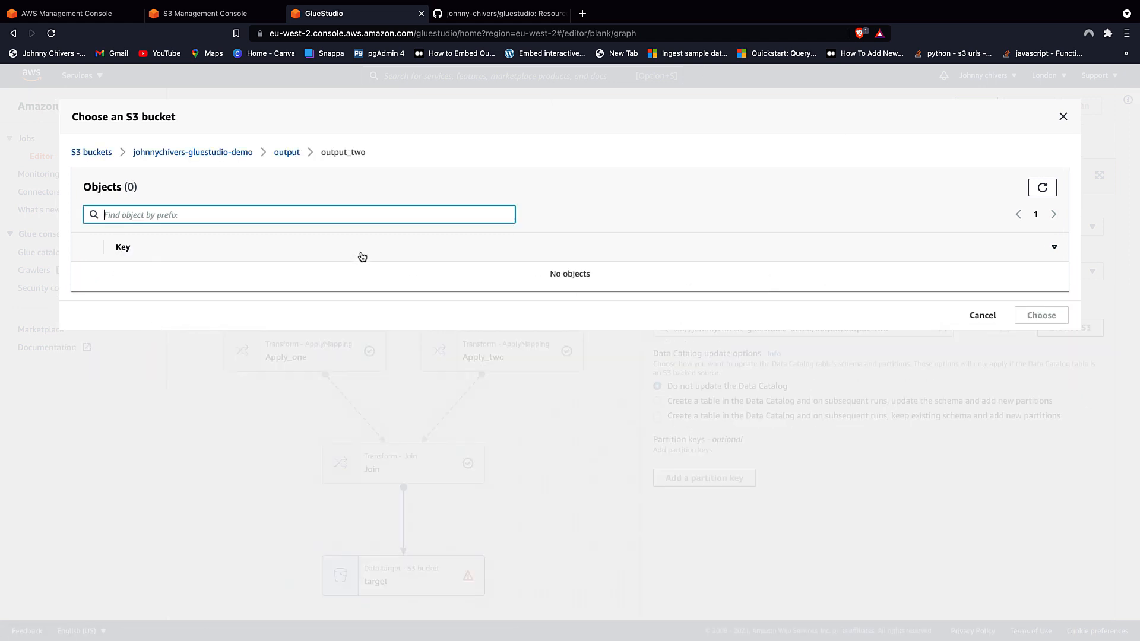
left_click(286, 153)
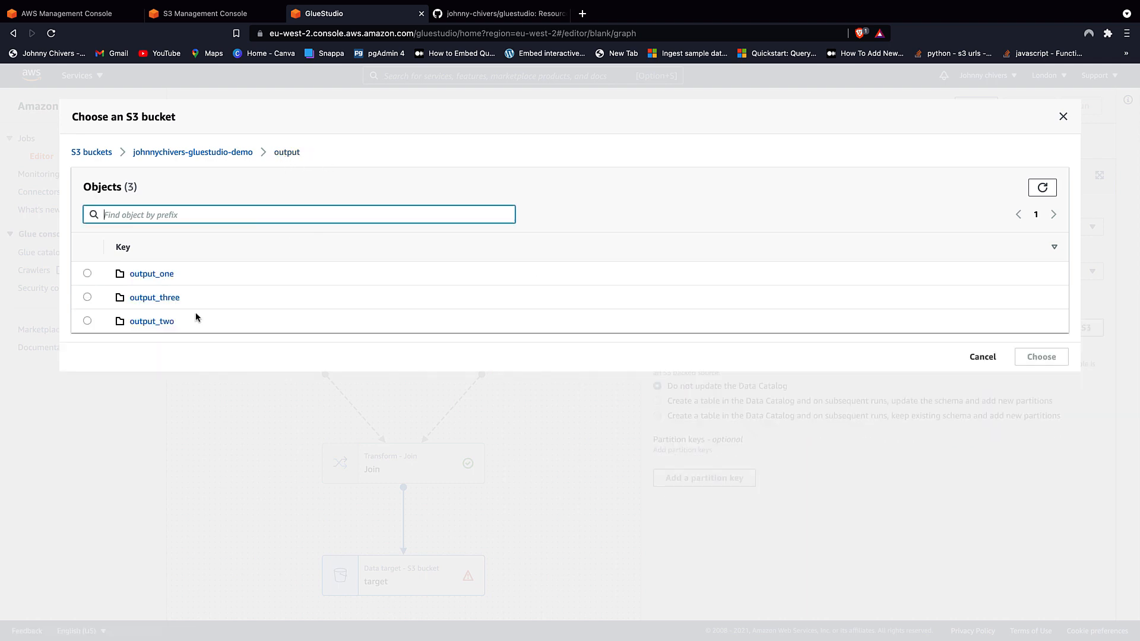
left_click(87, 321)
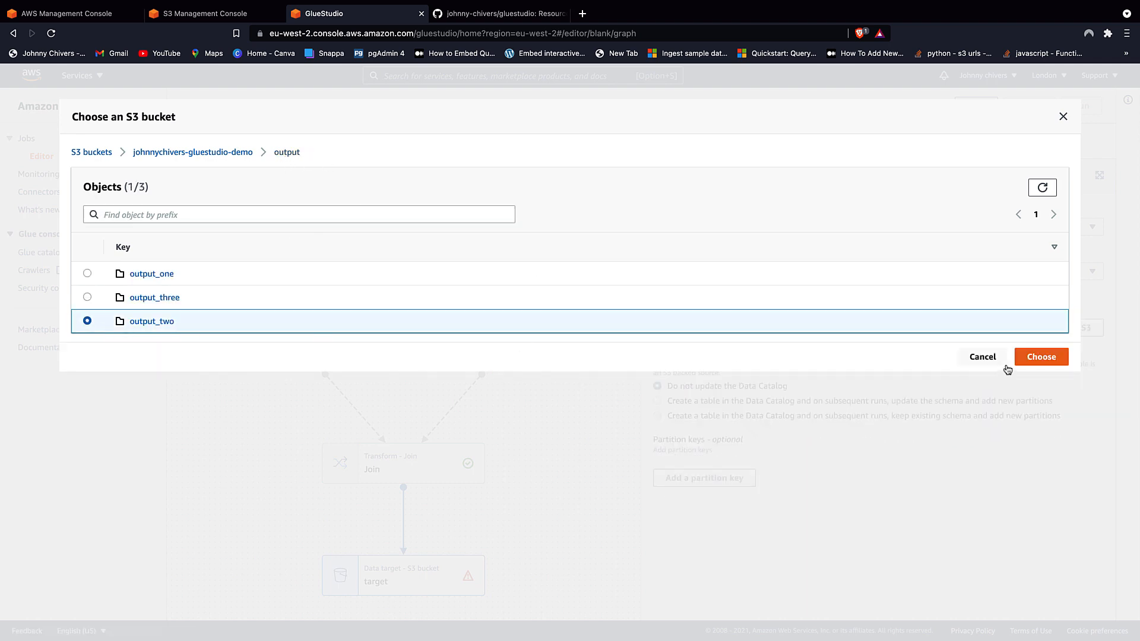
left_click(1041, 357)
left_click(1028, 474)
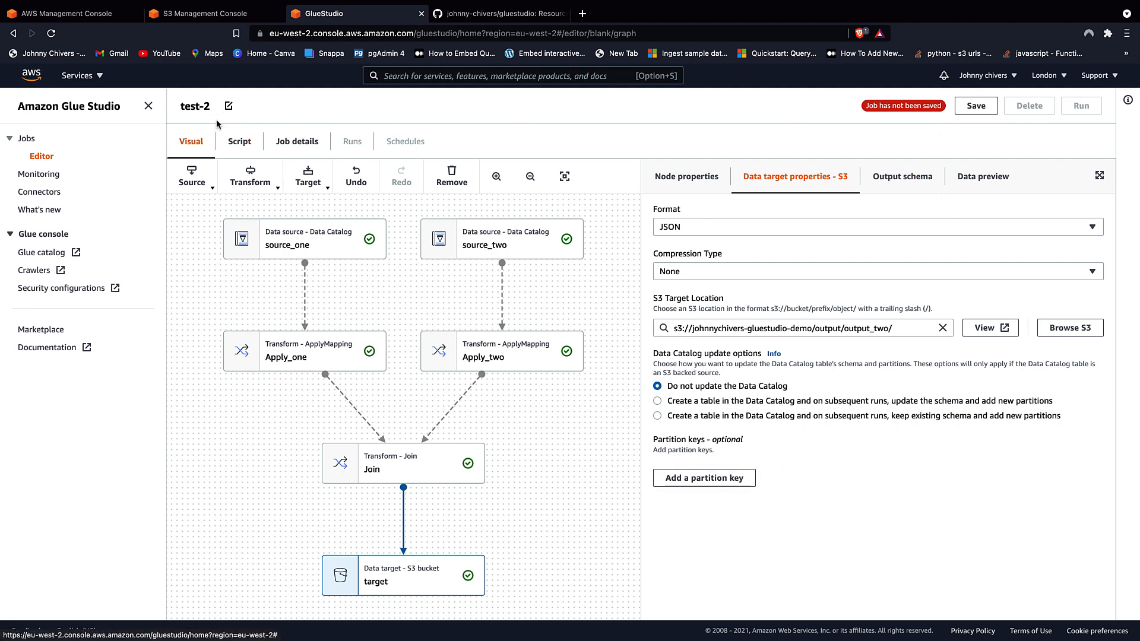
- Enter "description" as the job's description in the job details
left_click(291, 145)
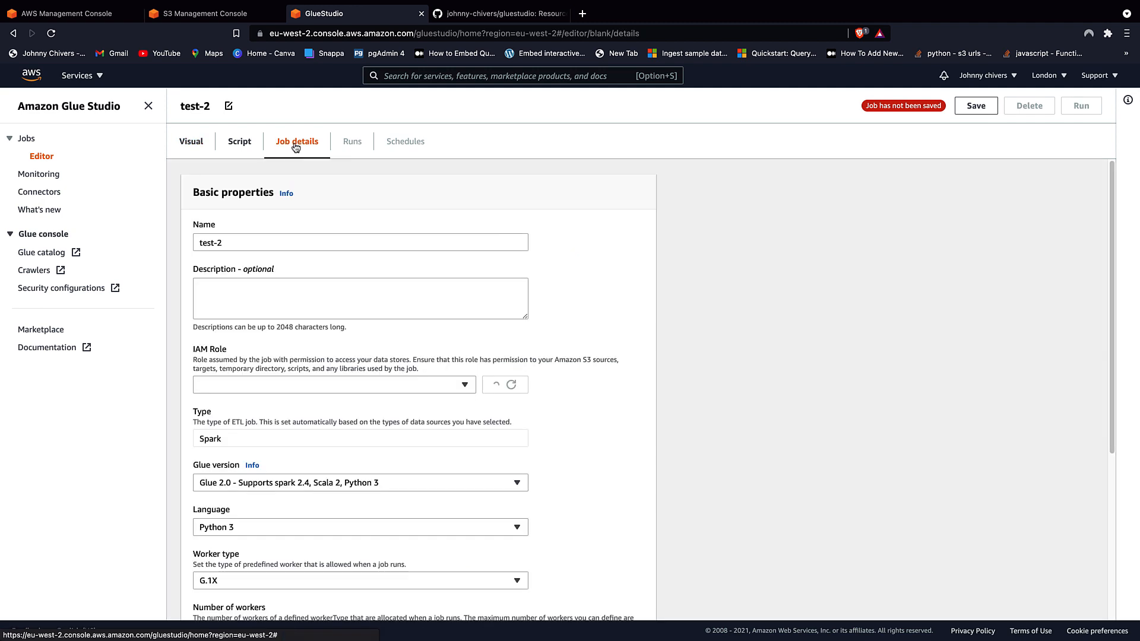
type("d")
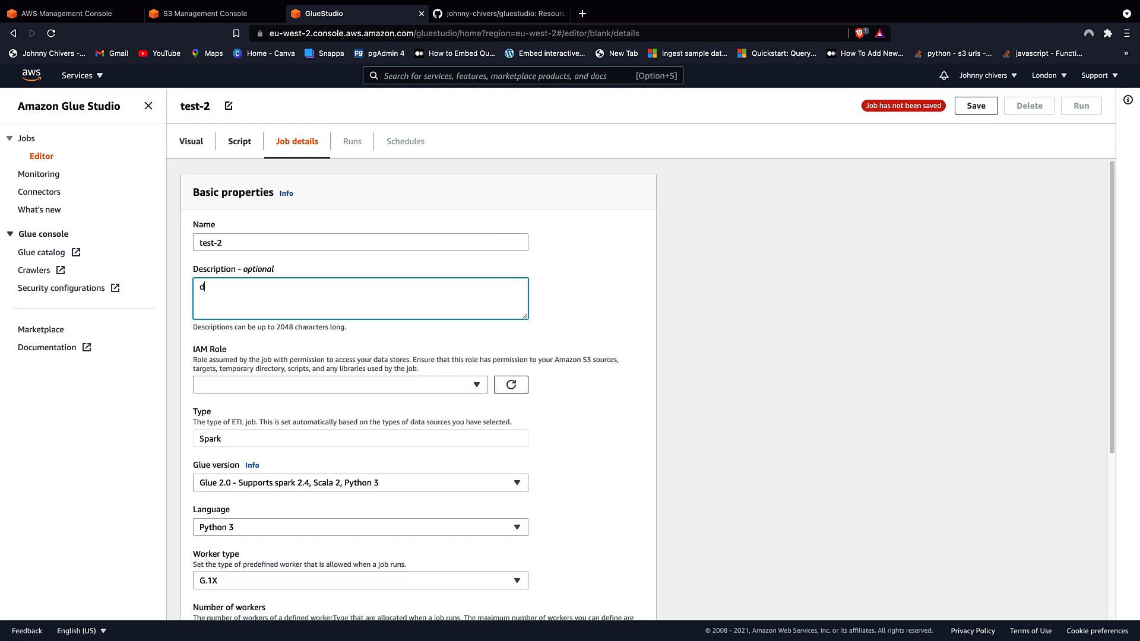
type("esciption")
key("BackSpace")
key("BackSpace")
key("BackSpace")
key("BackSpace")
key("BackSpace")
- Assign the gluestudio-delete IAM role to the job
left_click(415, 384)
type("gluestu")
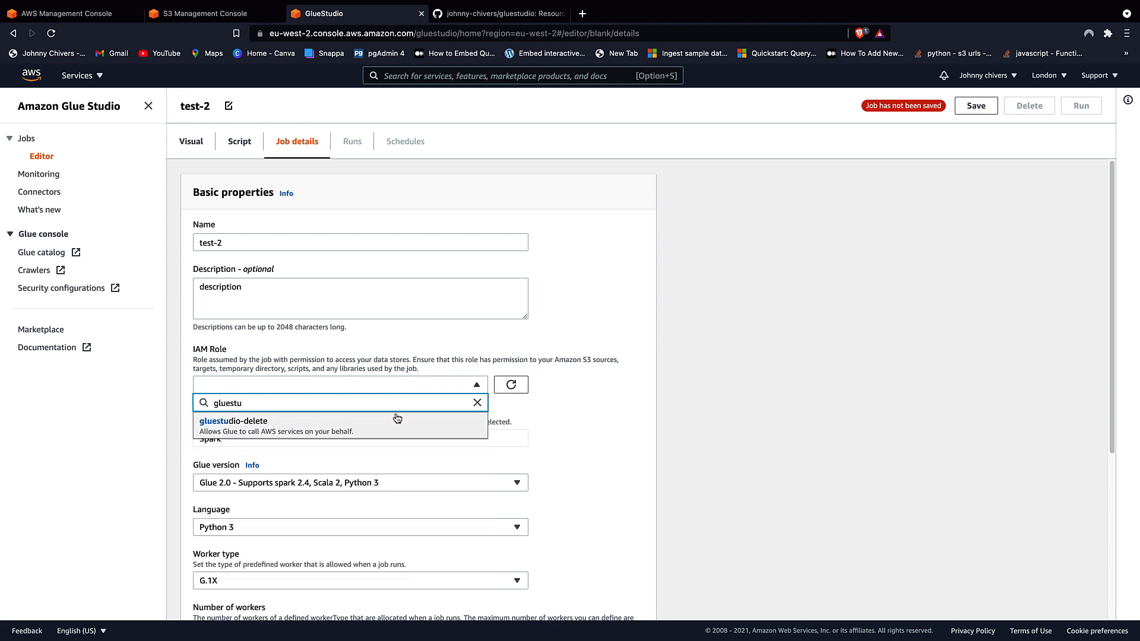
left_click(387, 426)
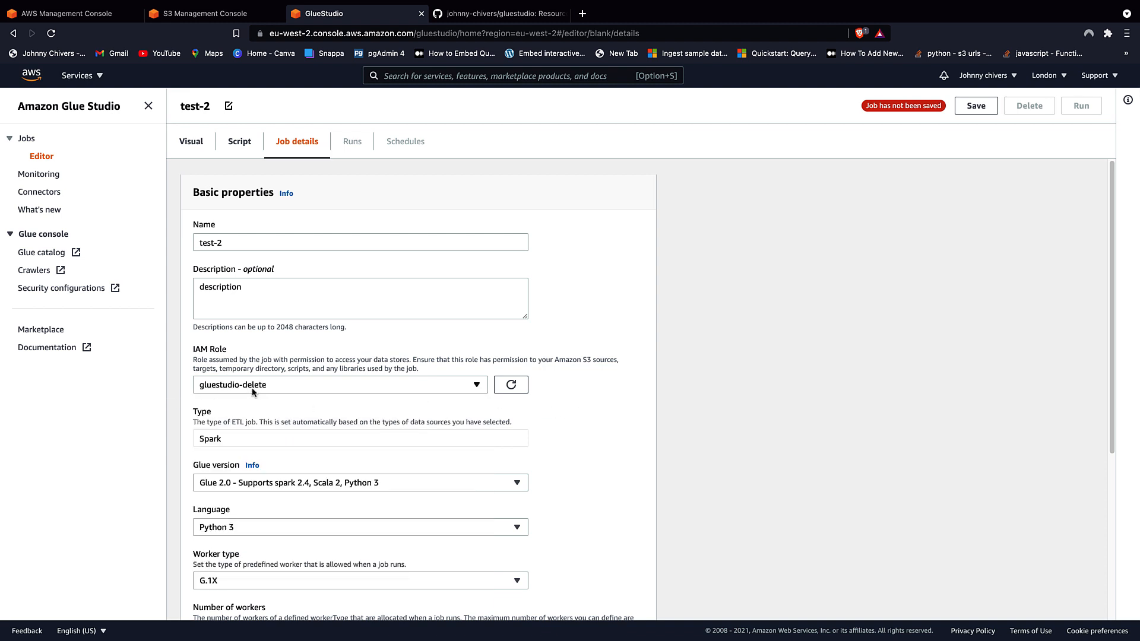
- Set the job's number of workers to 2 and save the job
scroll(290, 404, "down", 1)
scroll(267, 416, "down", 4)
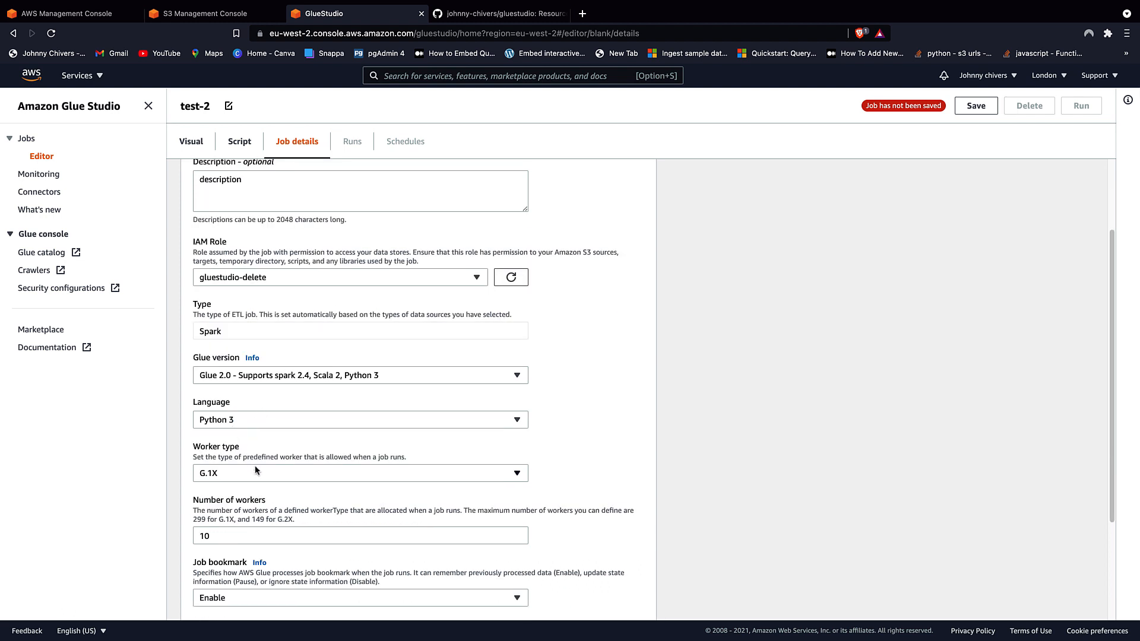
left_click(231, 501)
key("BackSpace")
key("BackSpace")
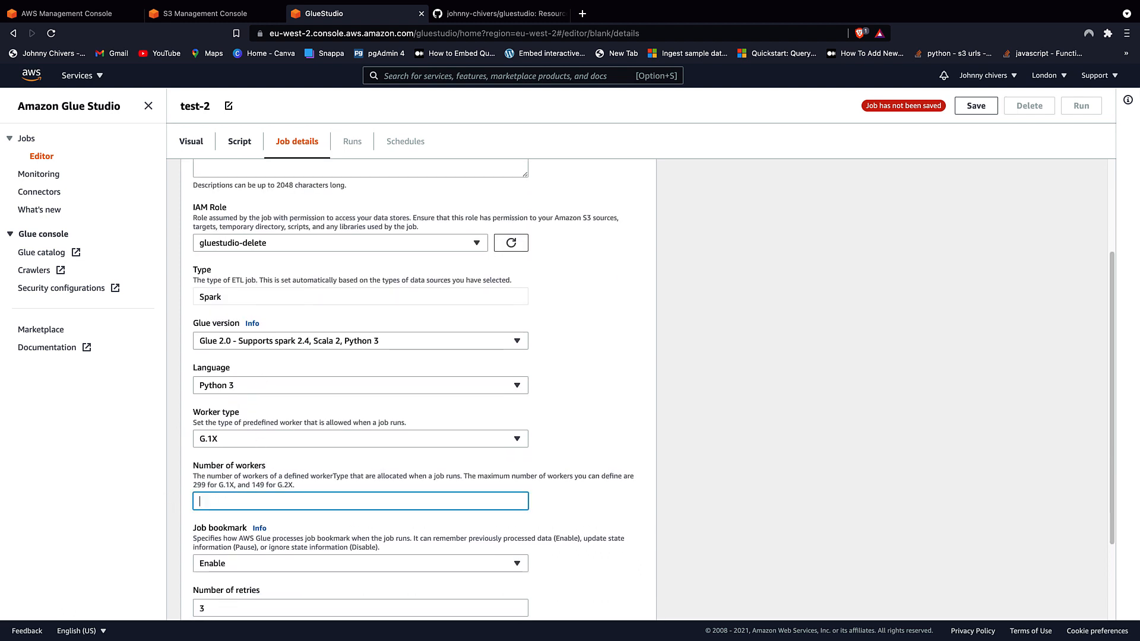
type("2")
left_click(305, 602)
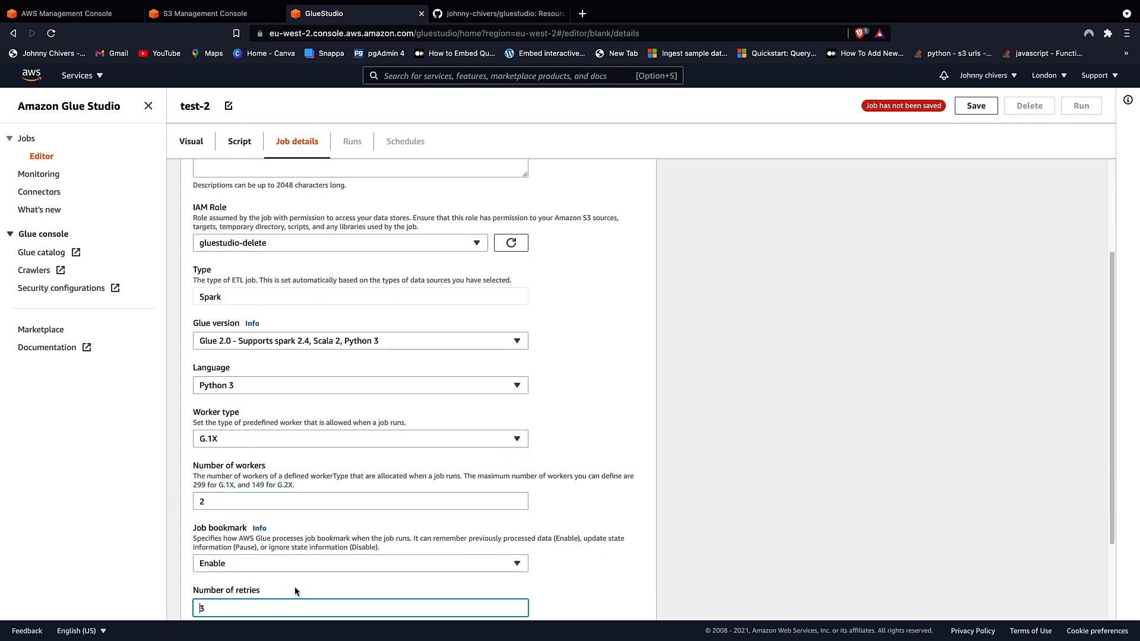
left_click(882, 433)
left_click(960, 118)
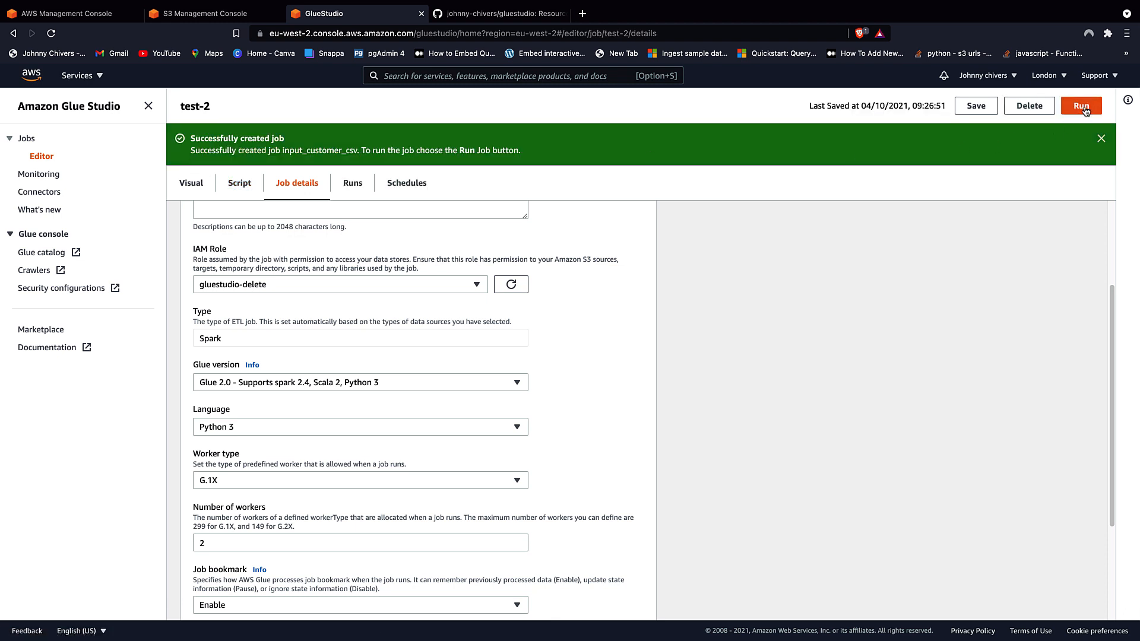
- Run the test-2 job and refresh the Monitoring dashboard to pick up its run
left_click(1082, 108)
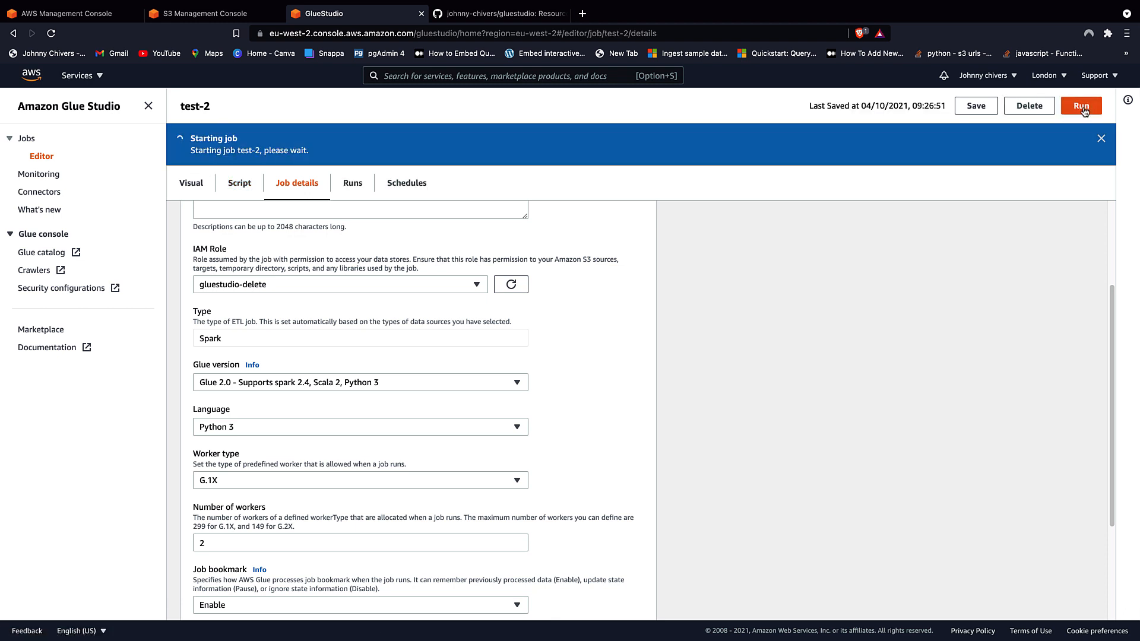
left_click(39, 174)
scroll(594, 187, "down", 8)
scroll(709, 210, "up", 5)
scroll(475, 201, "down", 4)
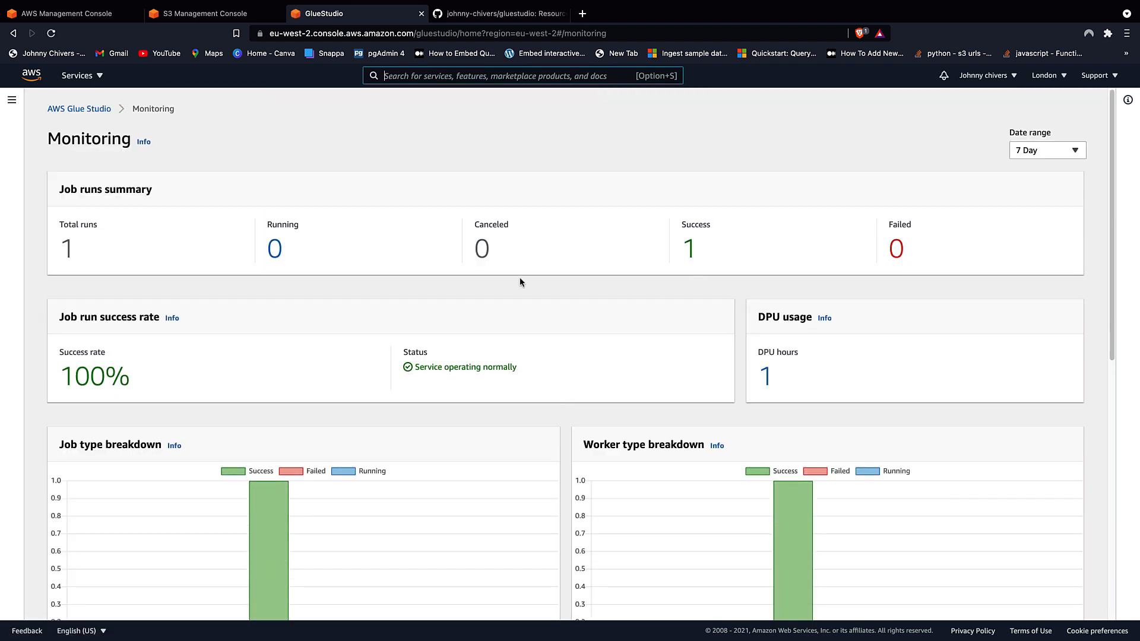
key("super+r")
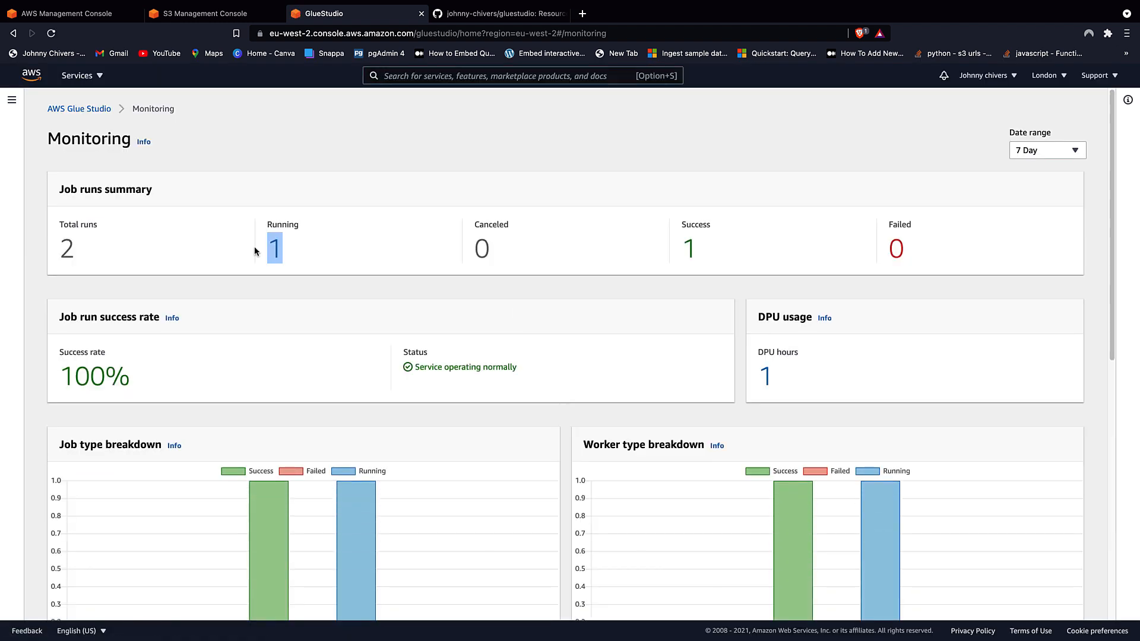
- Examine the list of running job runs, then the monitoring summary, charts and job runs table for test-2's status
left_click(275, 252)
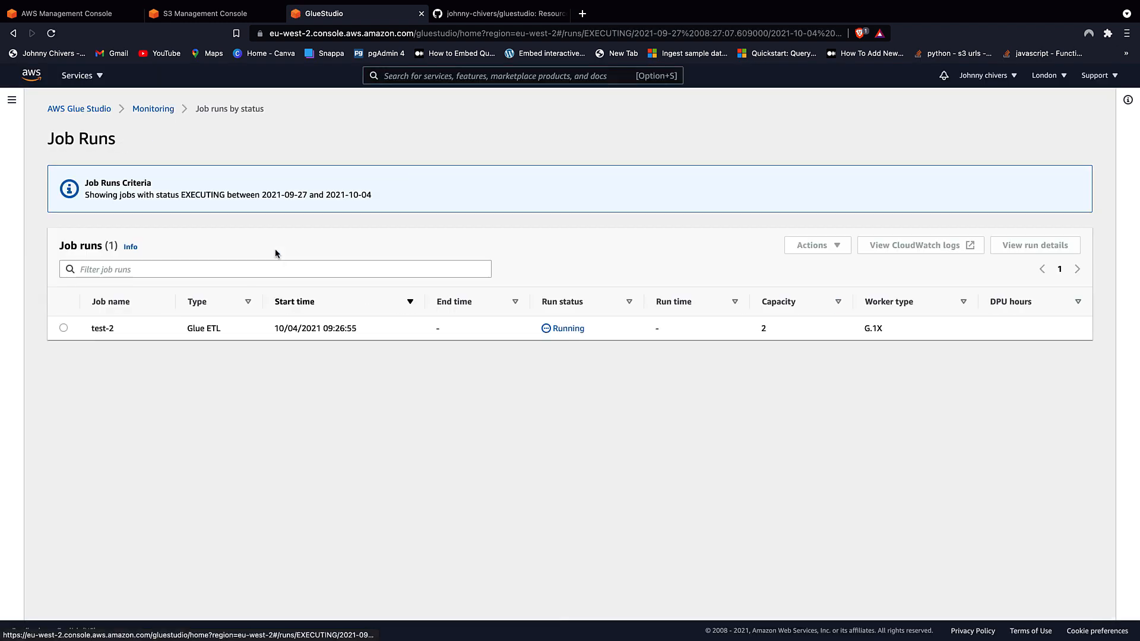
left_click(14, 35)
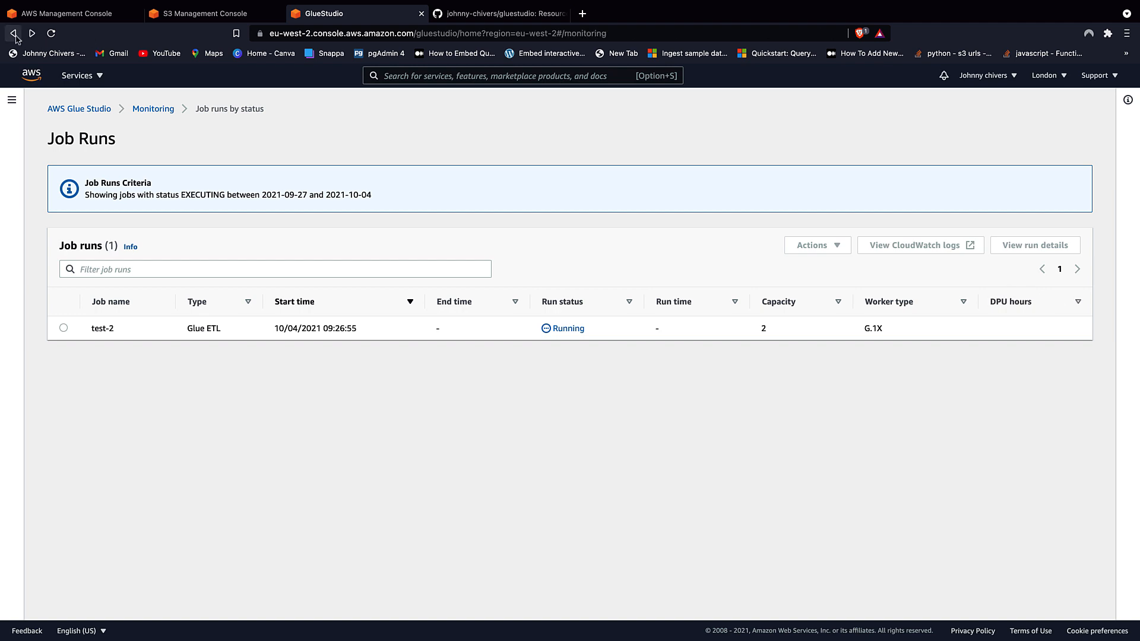
scroll(564, 324, "down", 5)
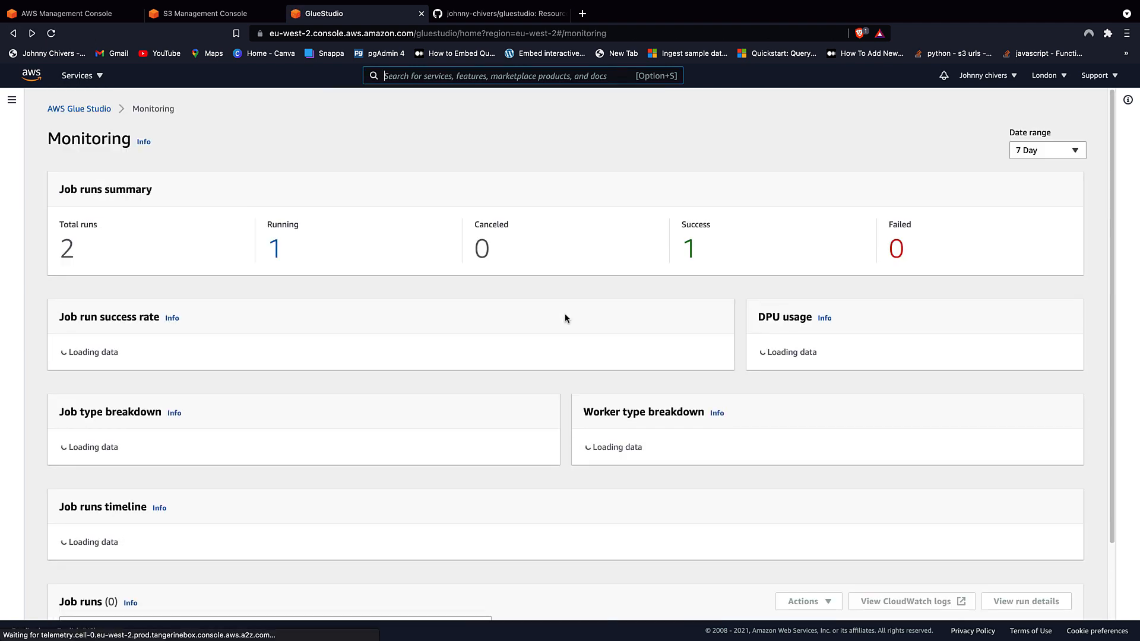
mouse_move(725, 241)
left_mouse_down()
mouse_move(667, 265)
mouse_move(738, 259)
left_mouse_up()
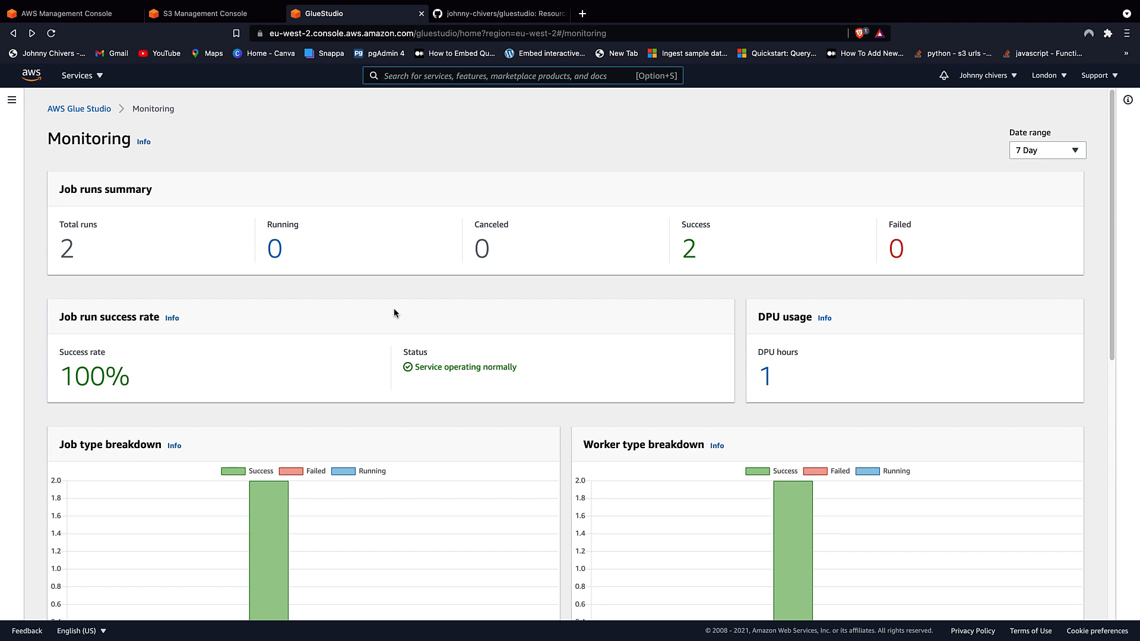
scroll(382, 251, "down", 3)
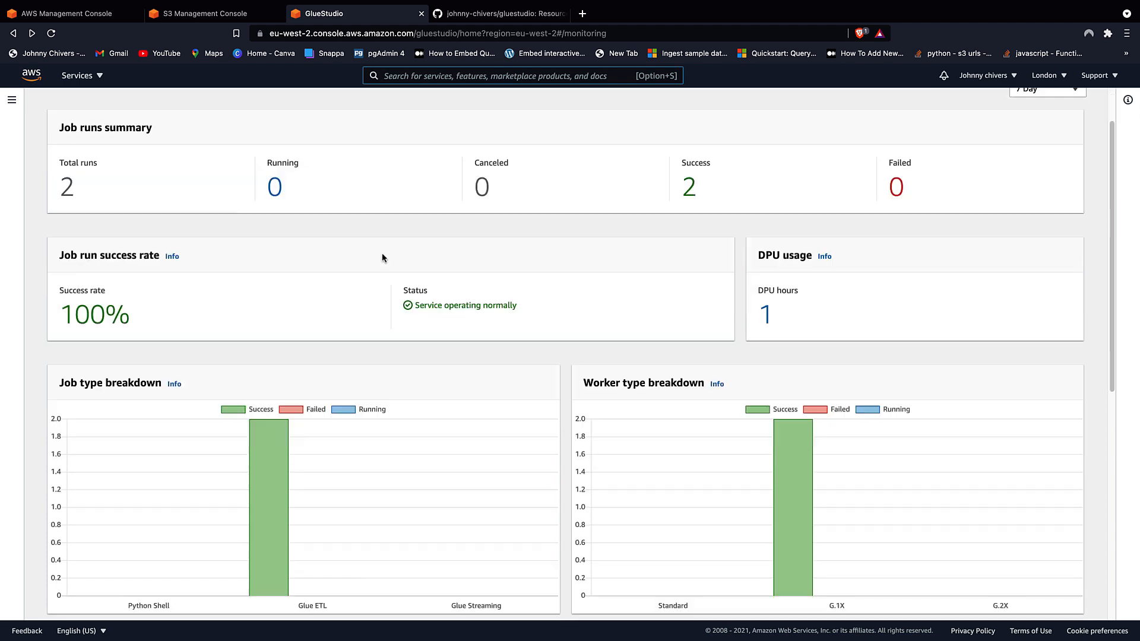
scroll(744, 382, "down", 3)
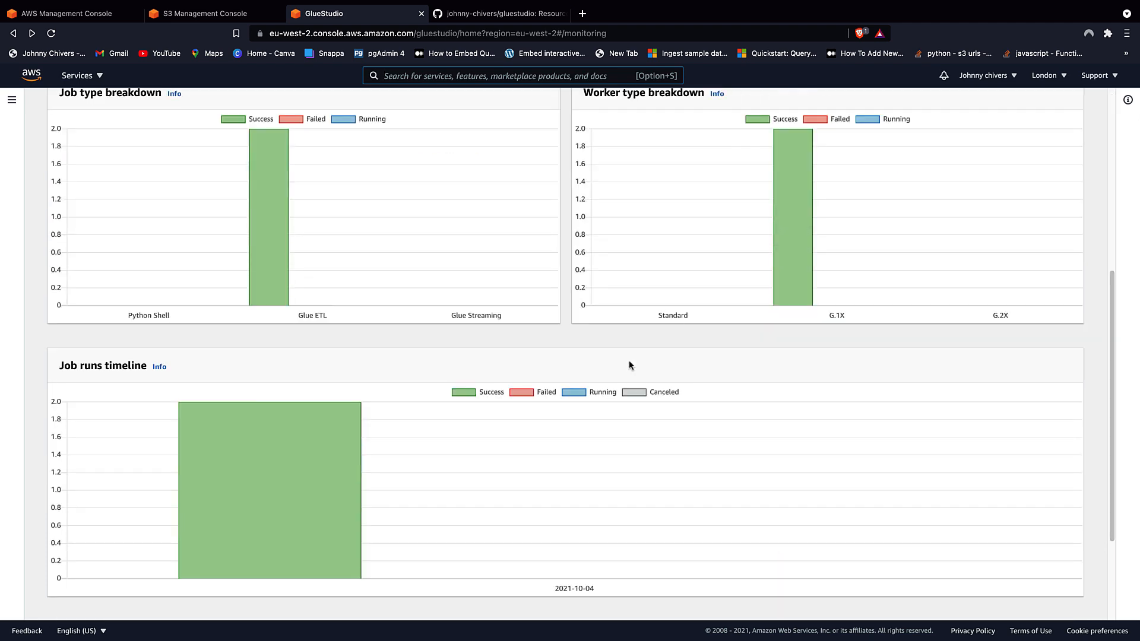
scroll(497, 355, "down", 2)
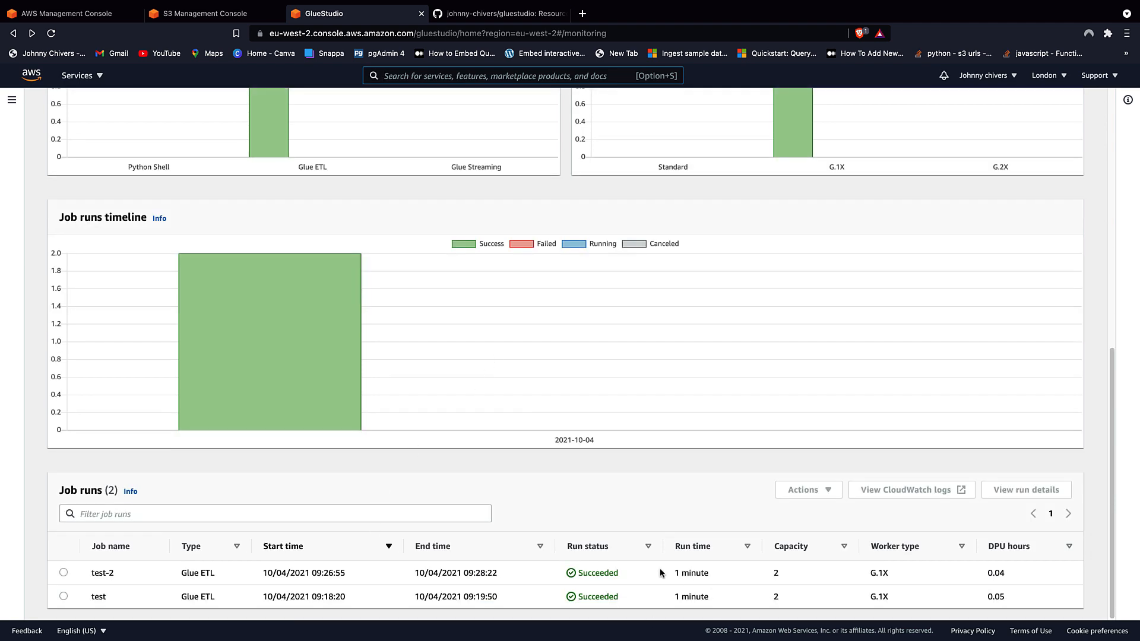
scroll(552, 530, "up", 3)
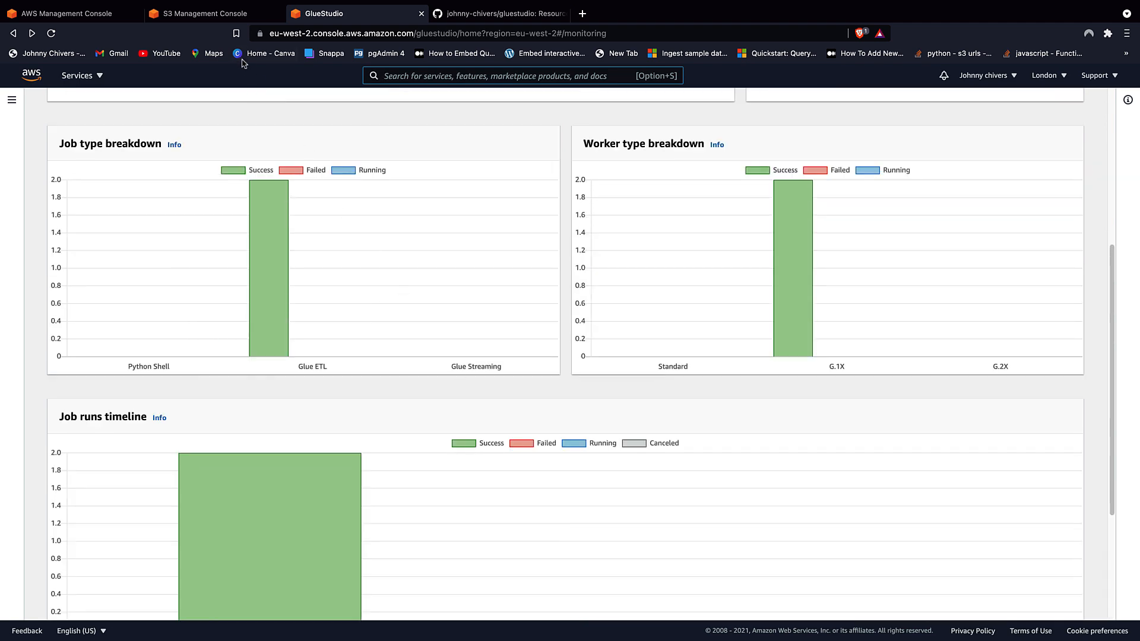
- Switch to S3 and open the output/output_two folder in the gluestudio-demo bucket
left_click(223, 15)
scroll(262, 179, "up", 10)
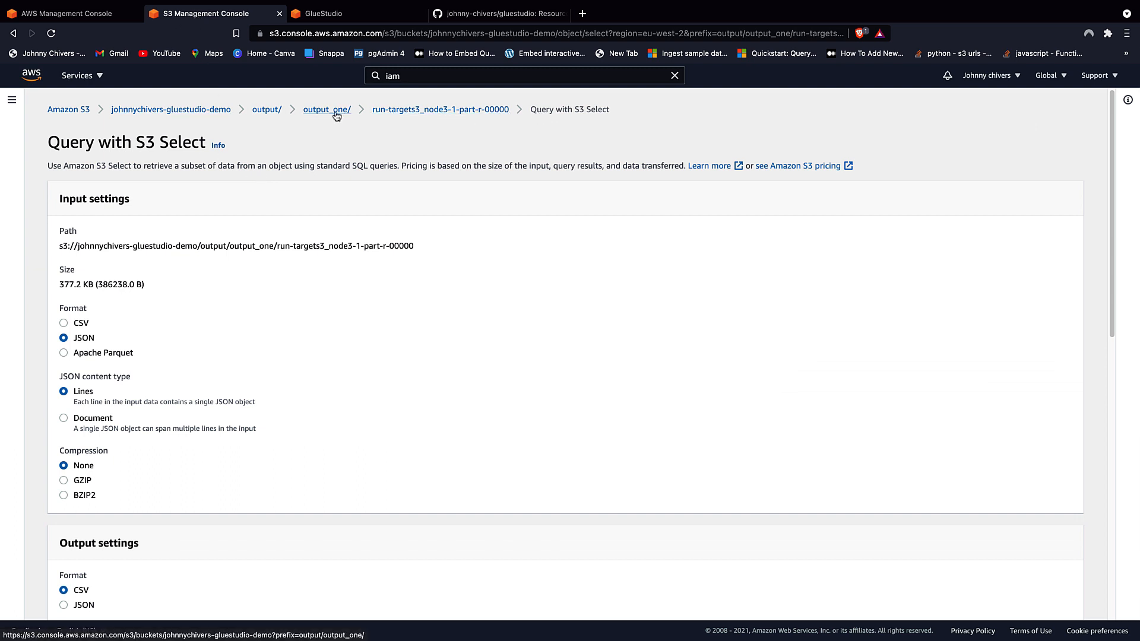
left_click(272, 112)
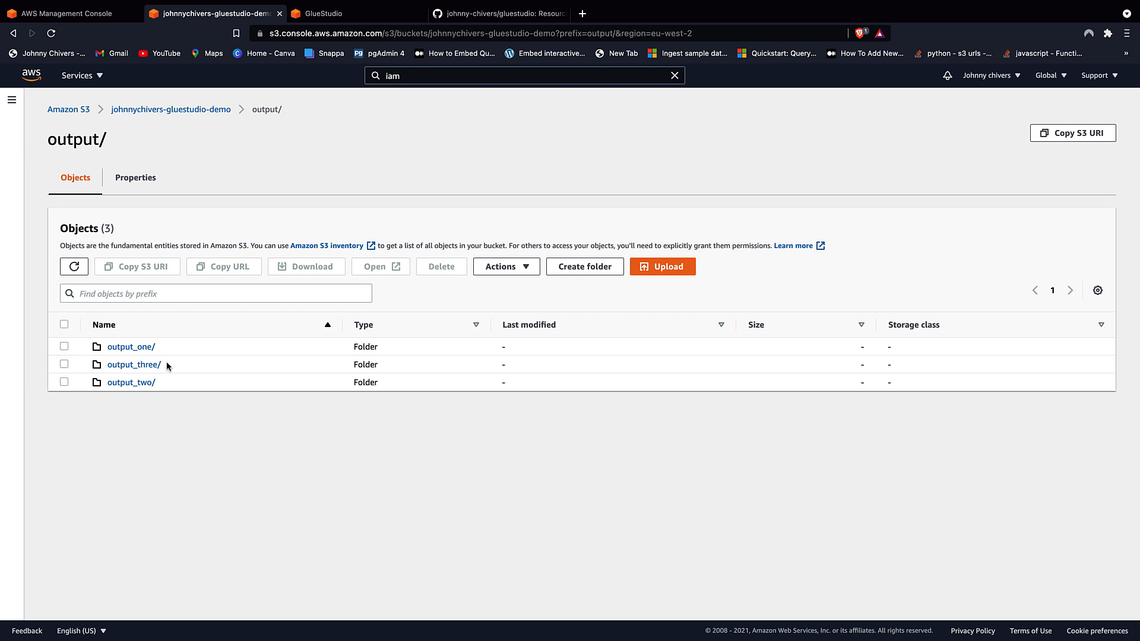
left_click(145, 384)
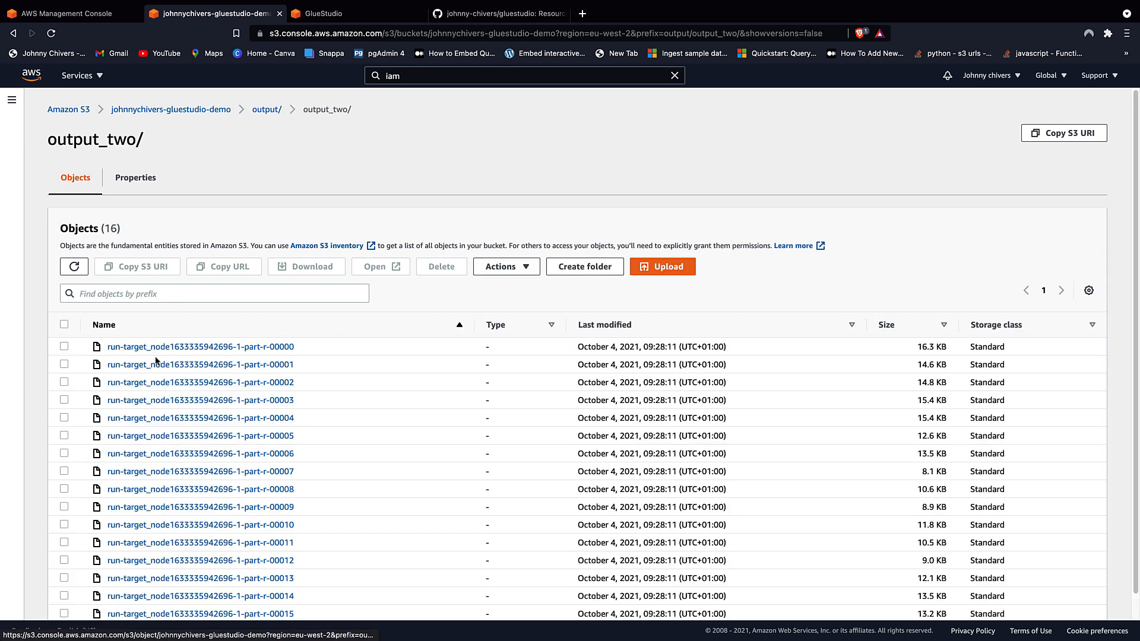
- Open S3 Select for the output_two file ending in part-r-00000
left_click(64, 325)
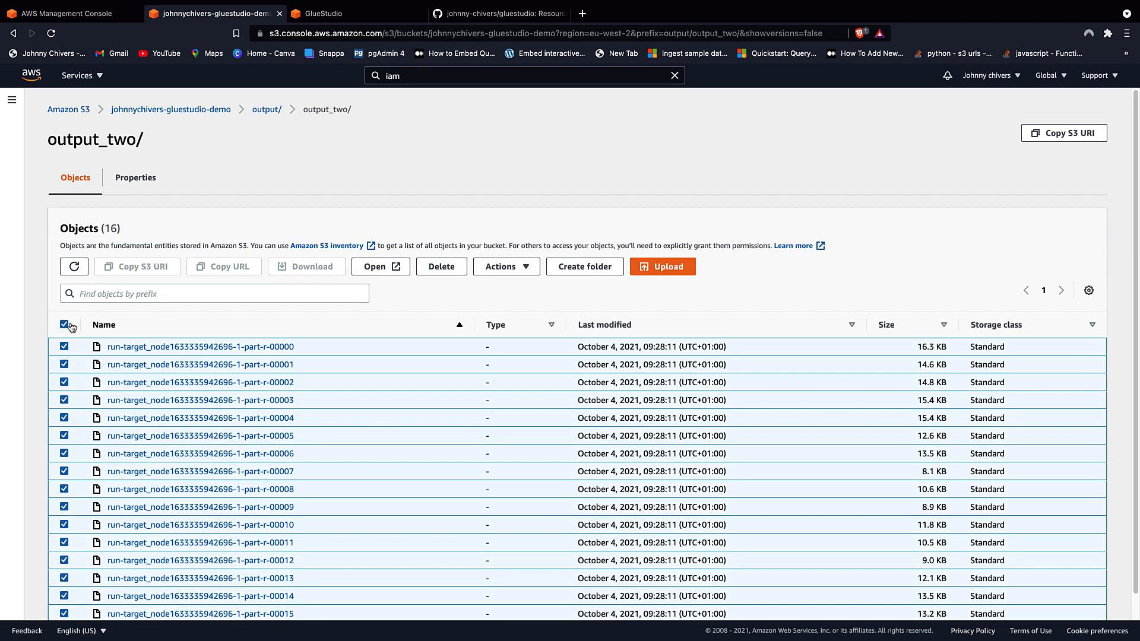
left_click(64, 324)
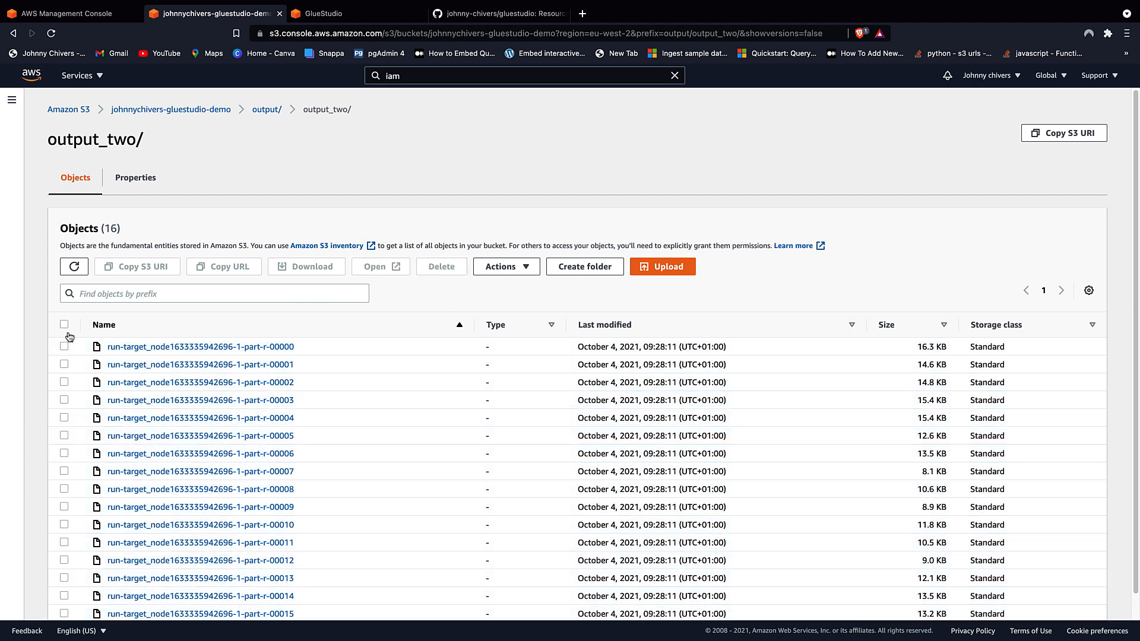
left_click(64, 346)
left_click(500, 267)
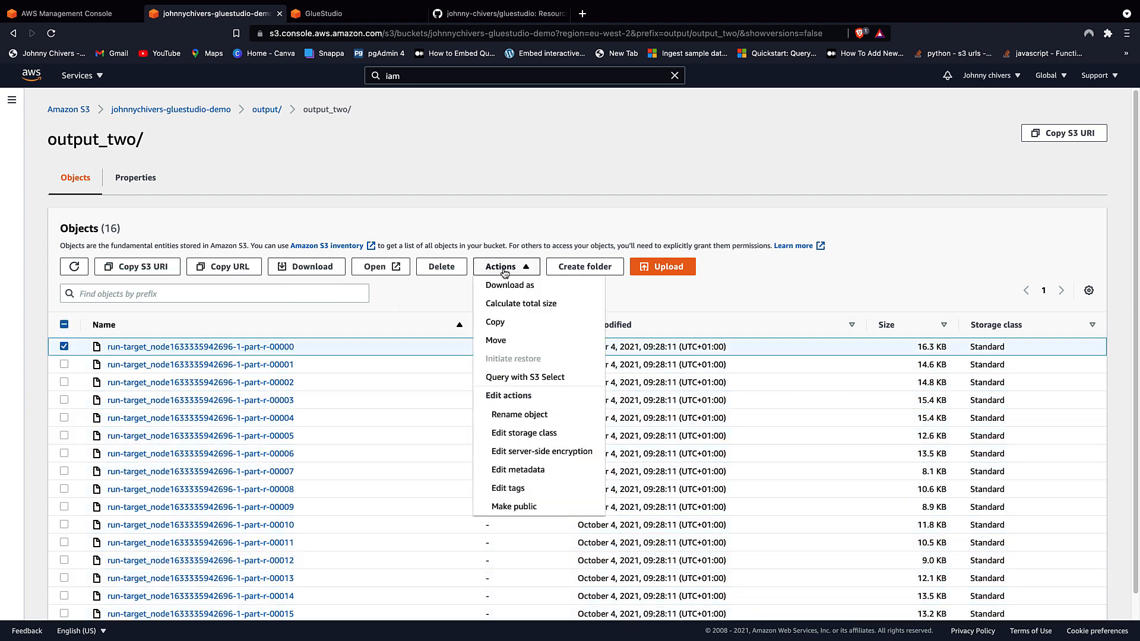
left_click(522, 375)
scroll(266, 325, "down", 7)
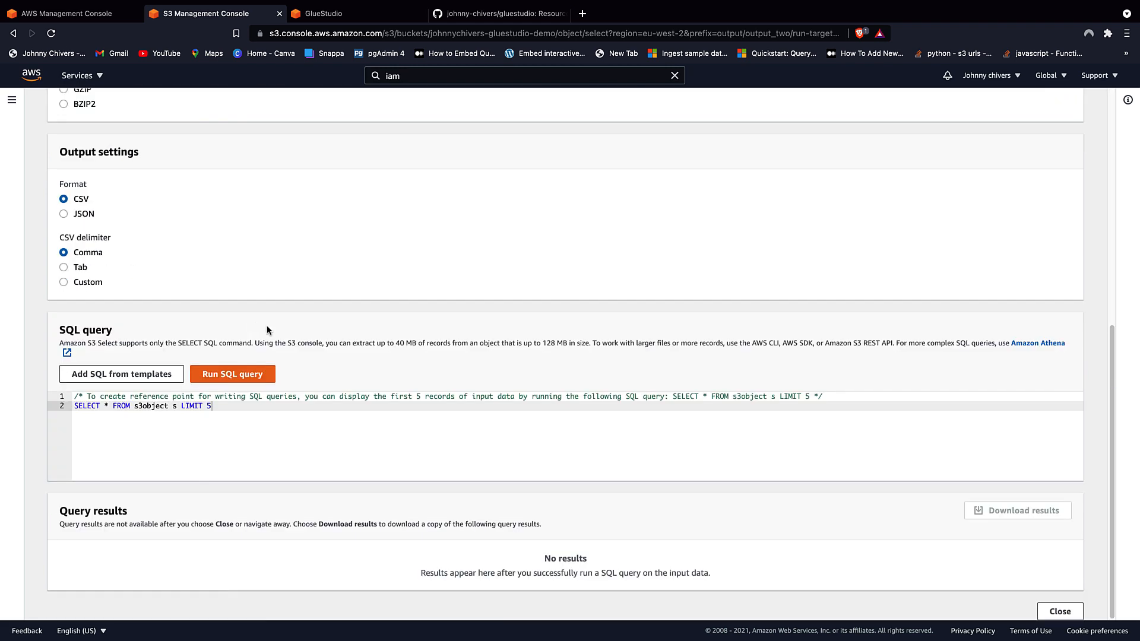
- Try to run the default SQL query with CSV input and the output format set to JSON
left_click(83, 214)
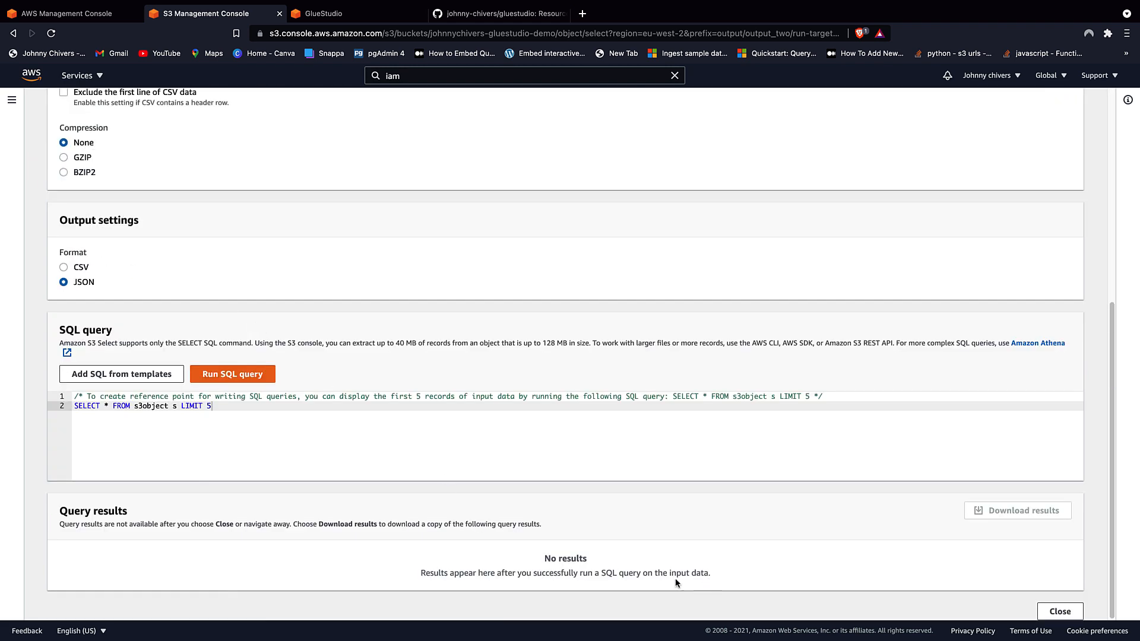
left_click(270, 373)
scroll(318, 409, "down", 1)
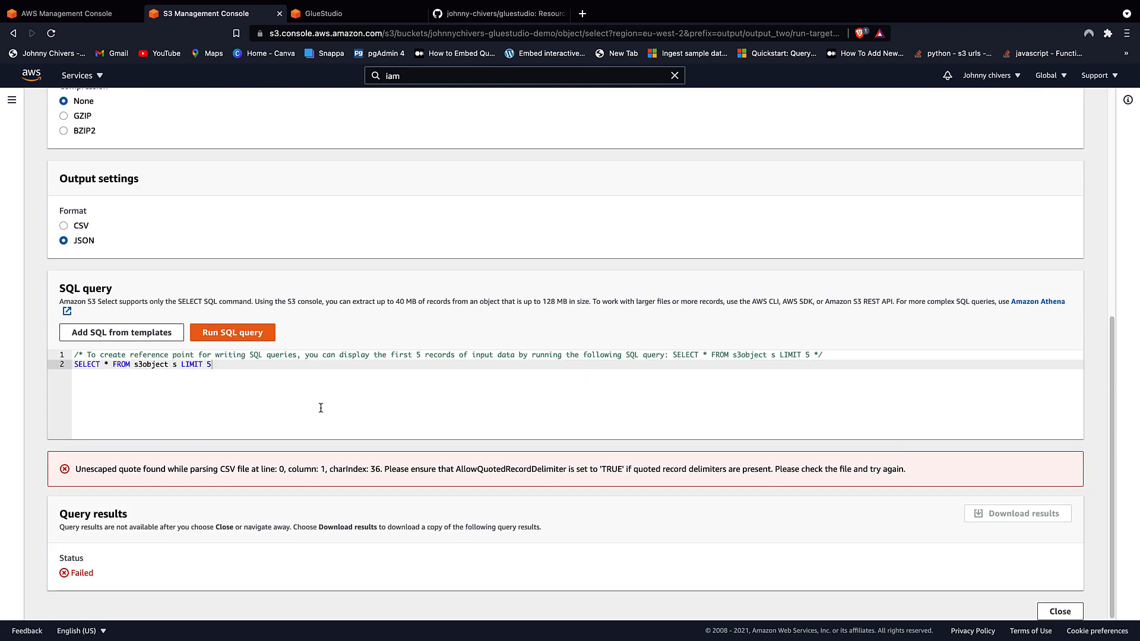
- Run the default LIMIT 5 query with JSON input and CSV output, and examine the returned records
scroll(321, 408, "up", 4)
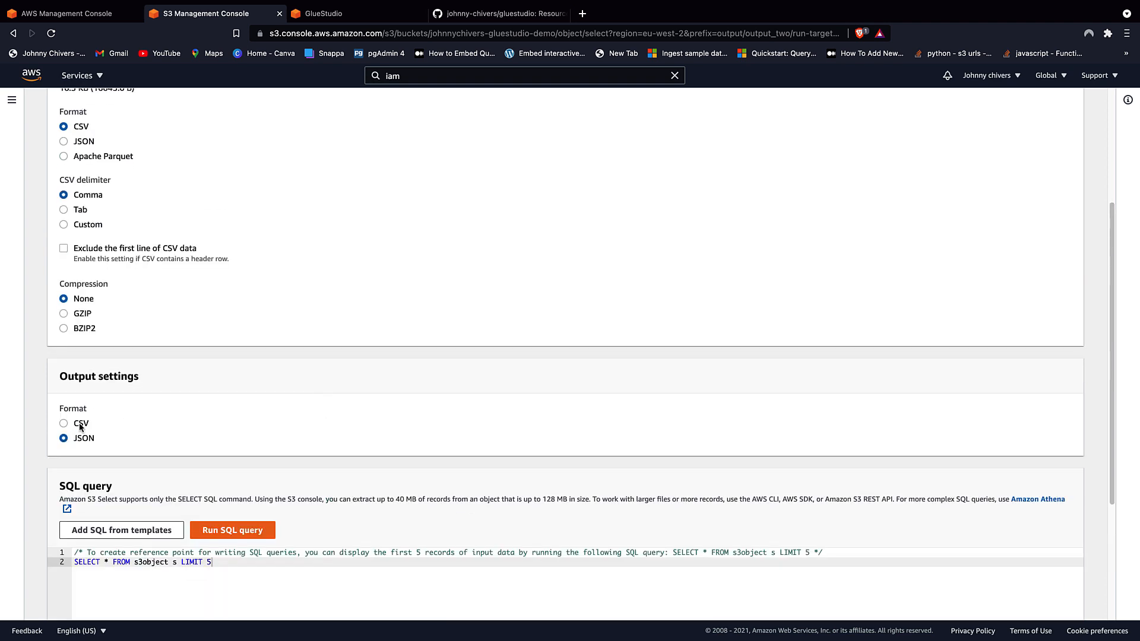
scroll(99, 408, "up", 3)
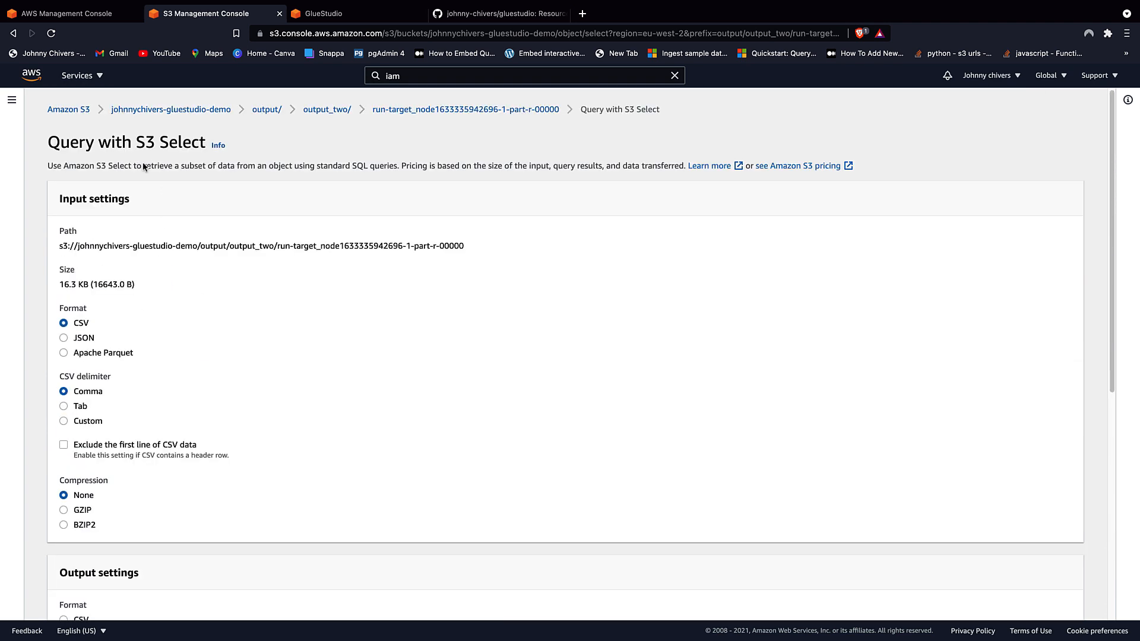
left_click(91, 340)
scroll(310, 372, "down", 2)
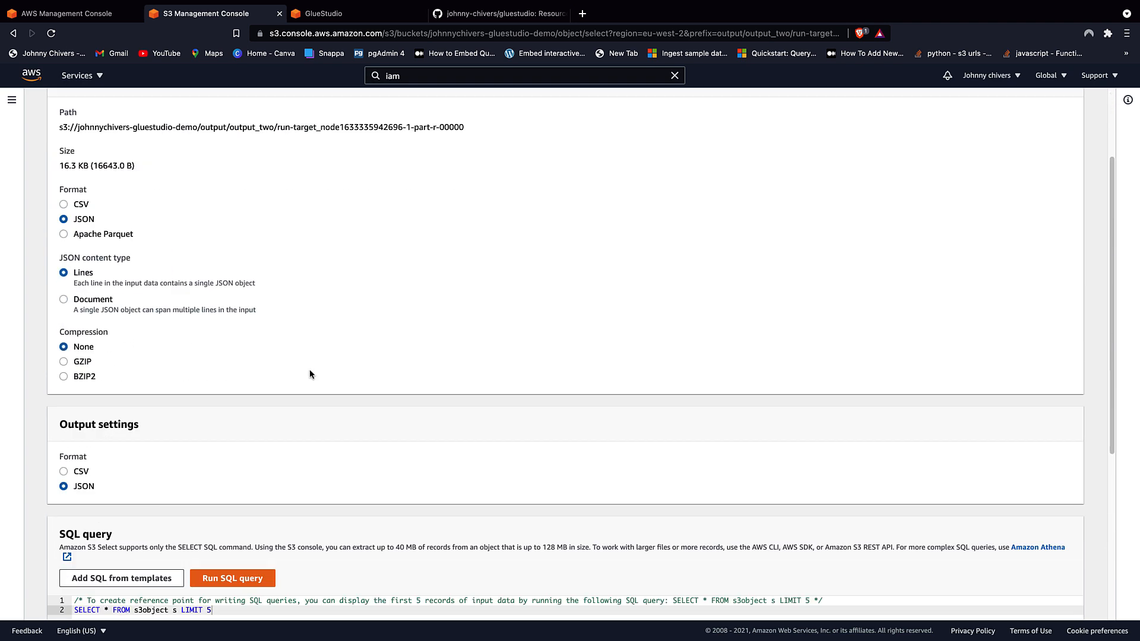
left_click(79, 473)
scroll(268, 489, "down", 4)
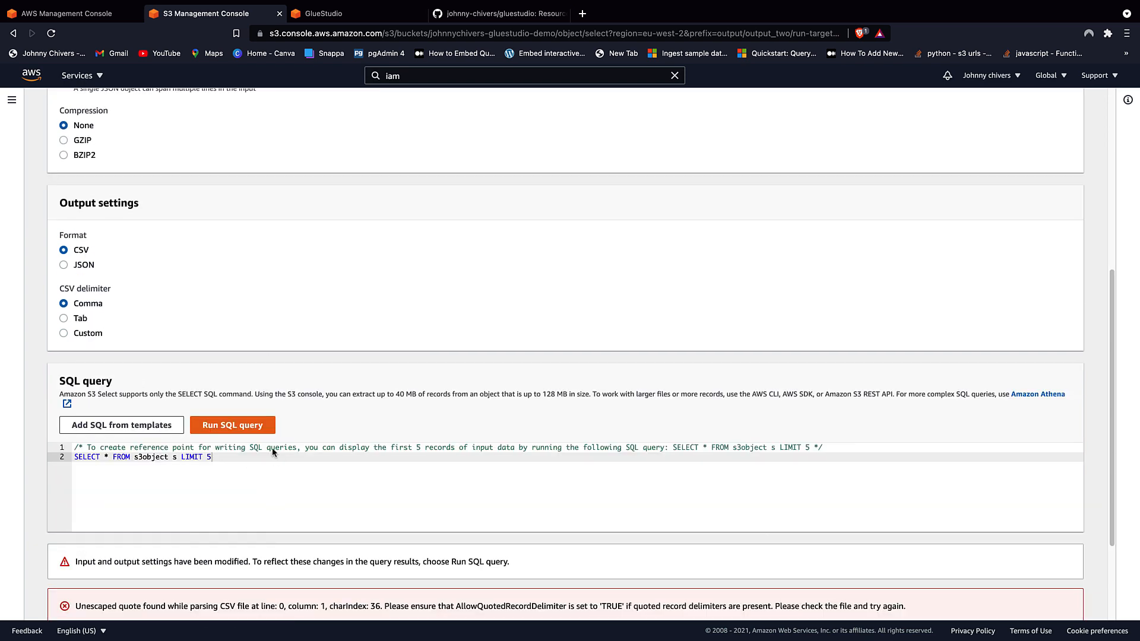
left_click(232, 425)
scroll(649, 356, "down", 4)
left_click_drag(346, 497, 69, 498)
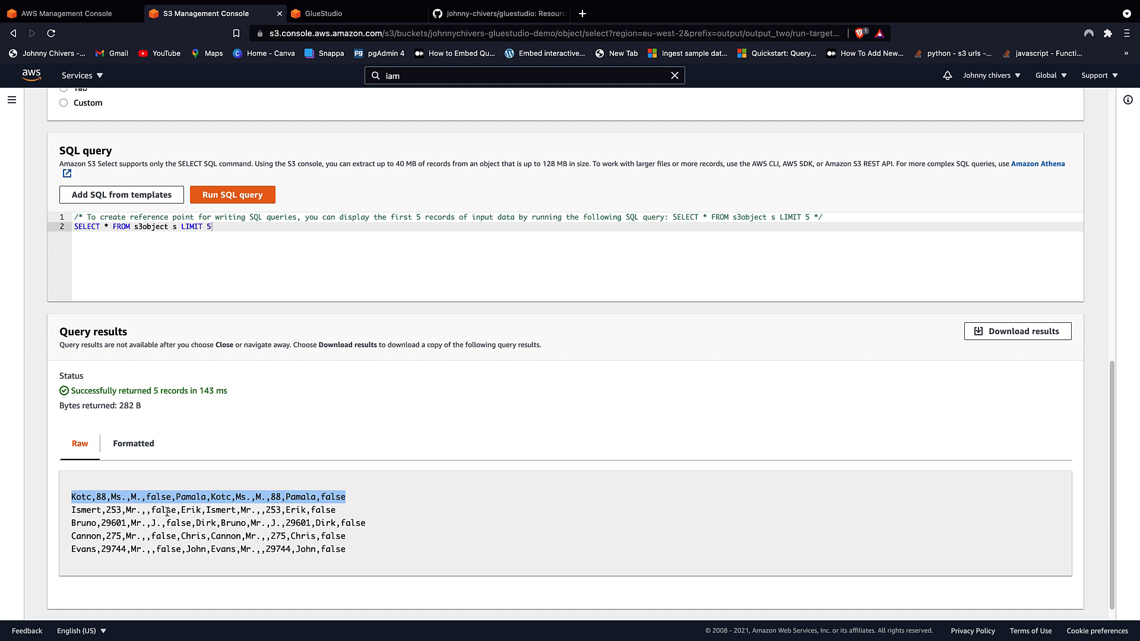
left_click_drag(372, 514, 63, 509)
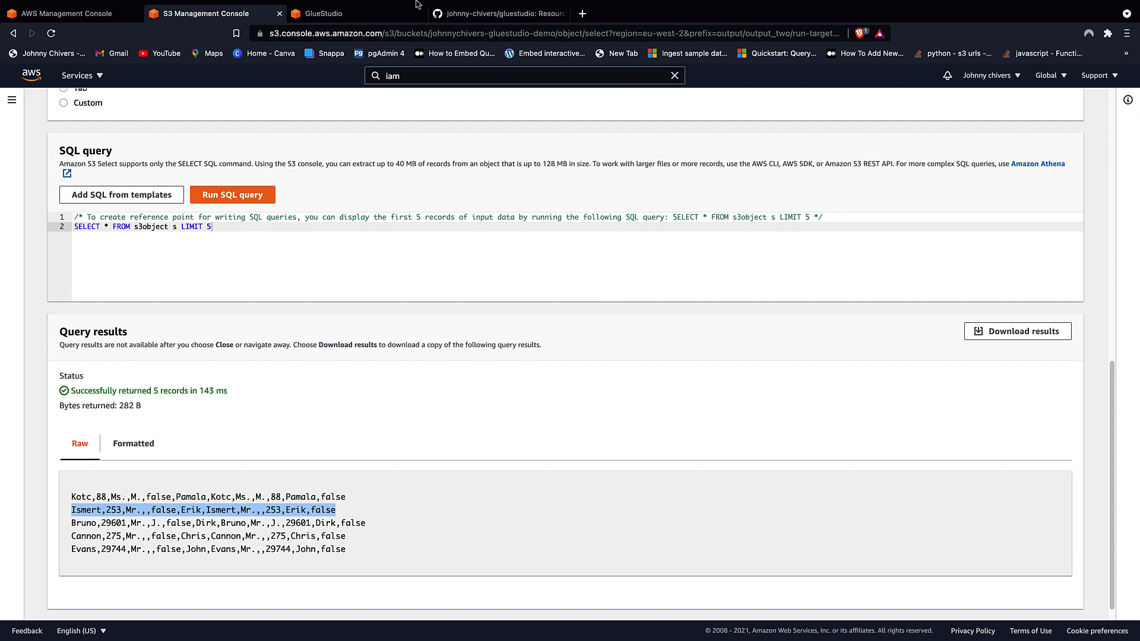
- Return to Glue Studio and create a new visual job with a blank canvas
left_click(324, 13)
scroll(173, 190, "up", 5)
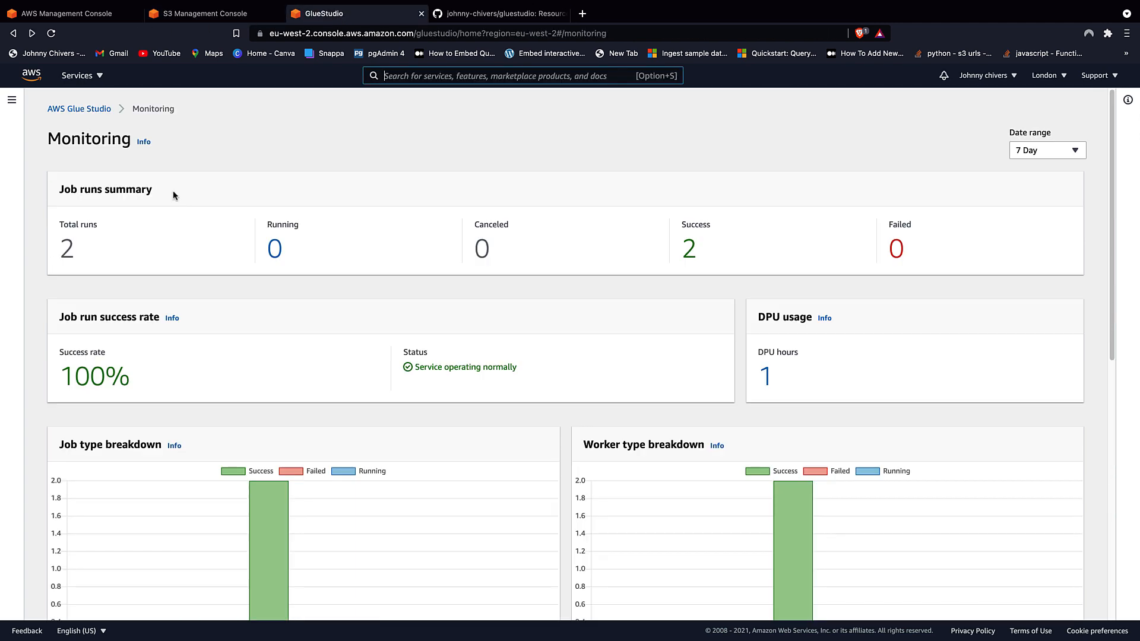
left_click(83, 107)
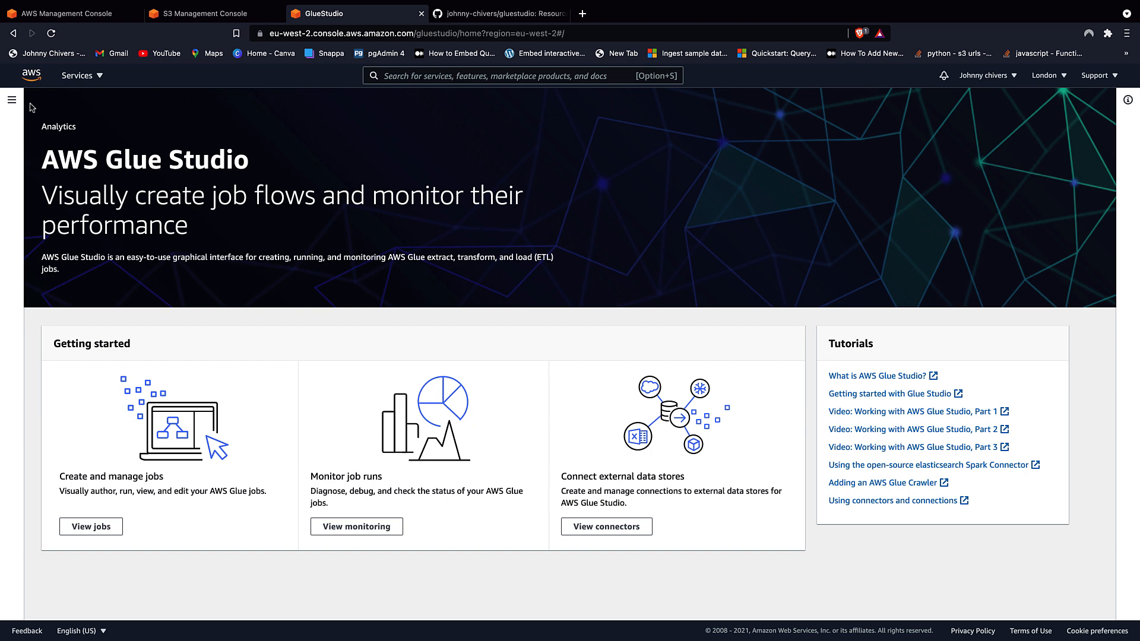
left_click(12, 100)
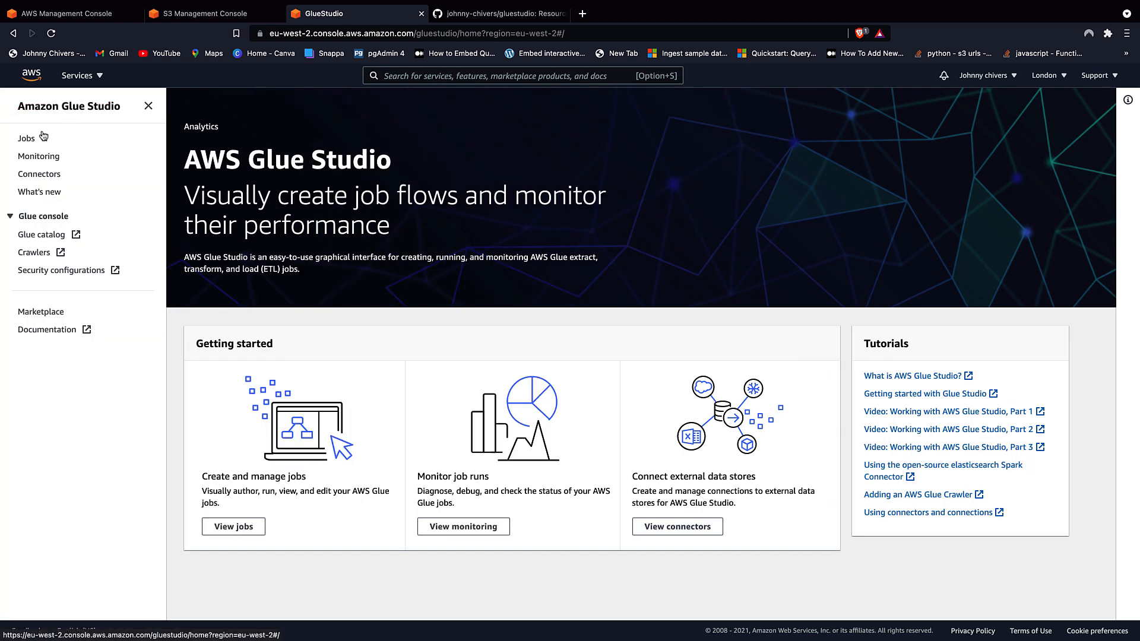
left_click(25, 140)
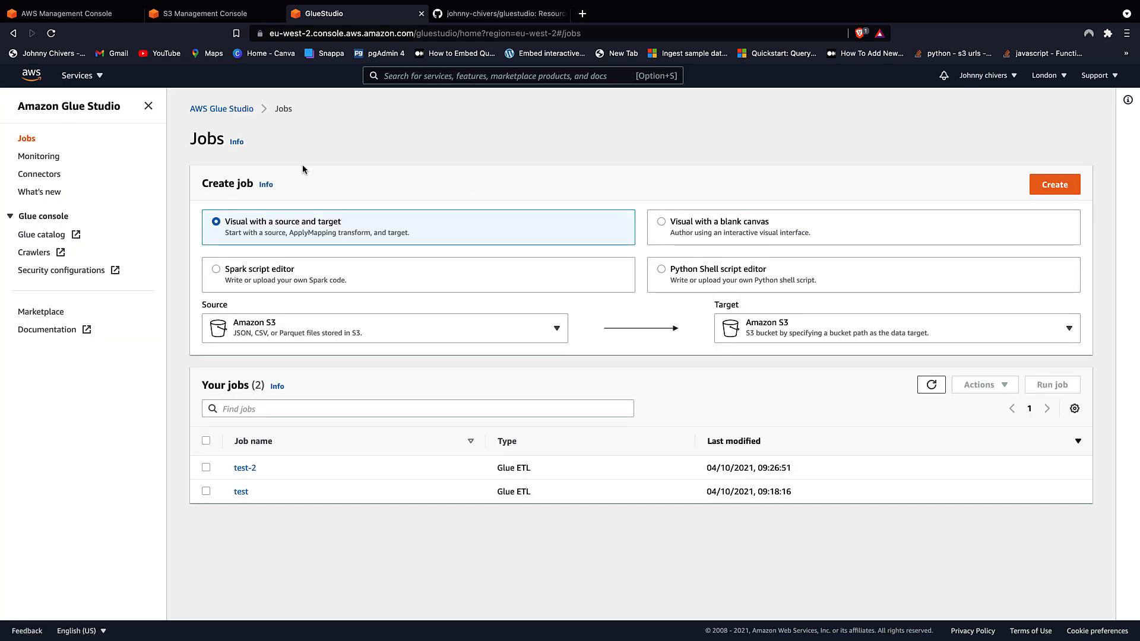
left_click(739, 234)
left_click(1045, 189)
- Rename the untitled job as test-3
left_click(226, 113)
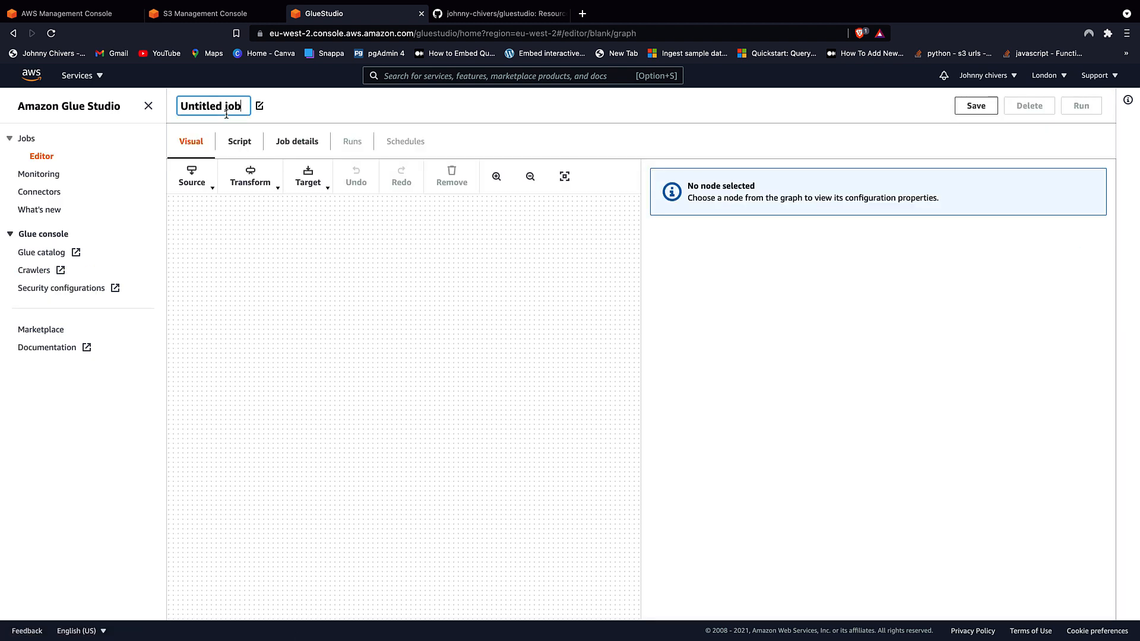
triple_click(226, 113)
type("test-3")
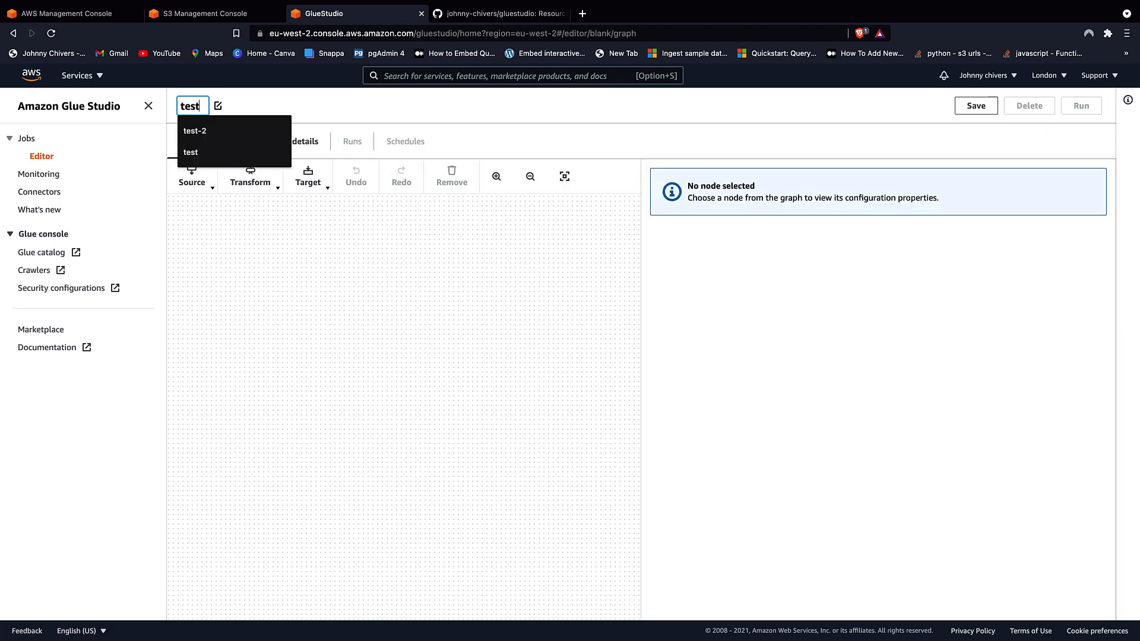
left_click(401, 216)
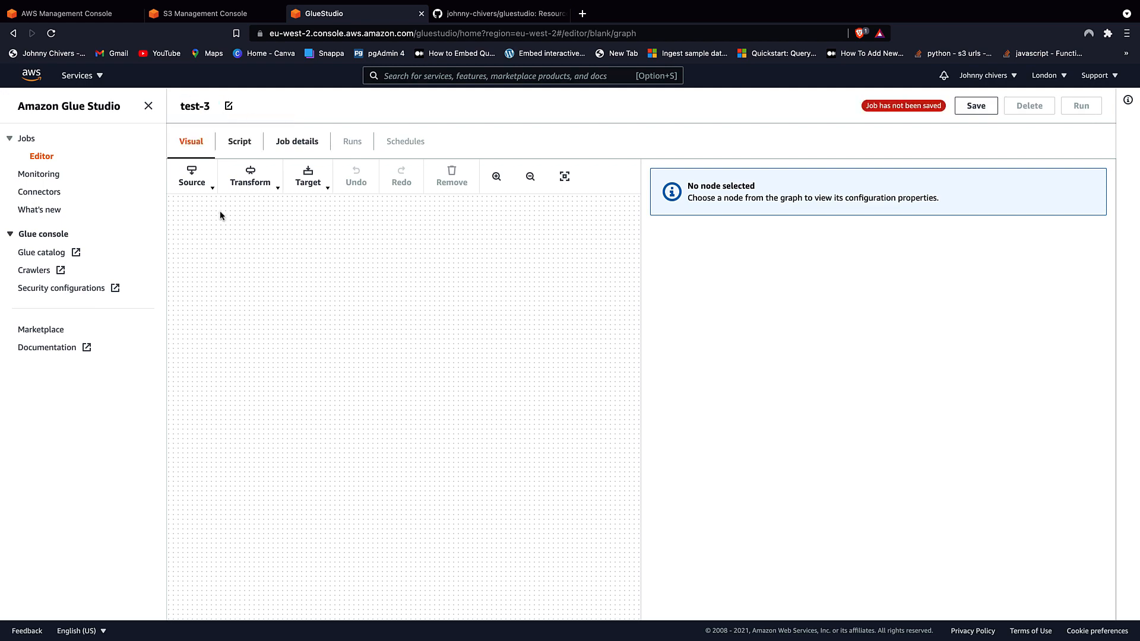
- Add an AWS Glue Data Catalog source node to the test-3 canvas and select it
left_click(192, 180)
left_click(249, 231)
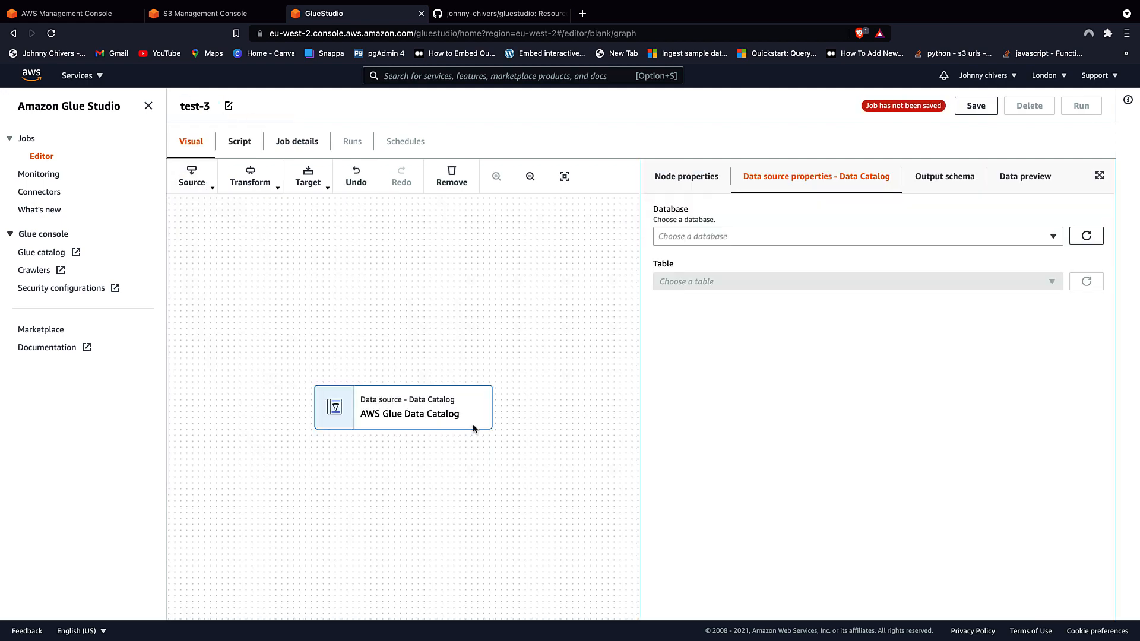
left_click(418, 419)
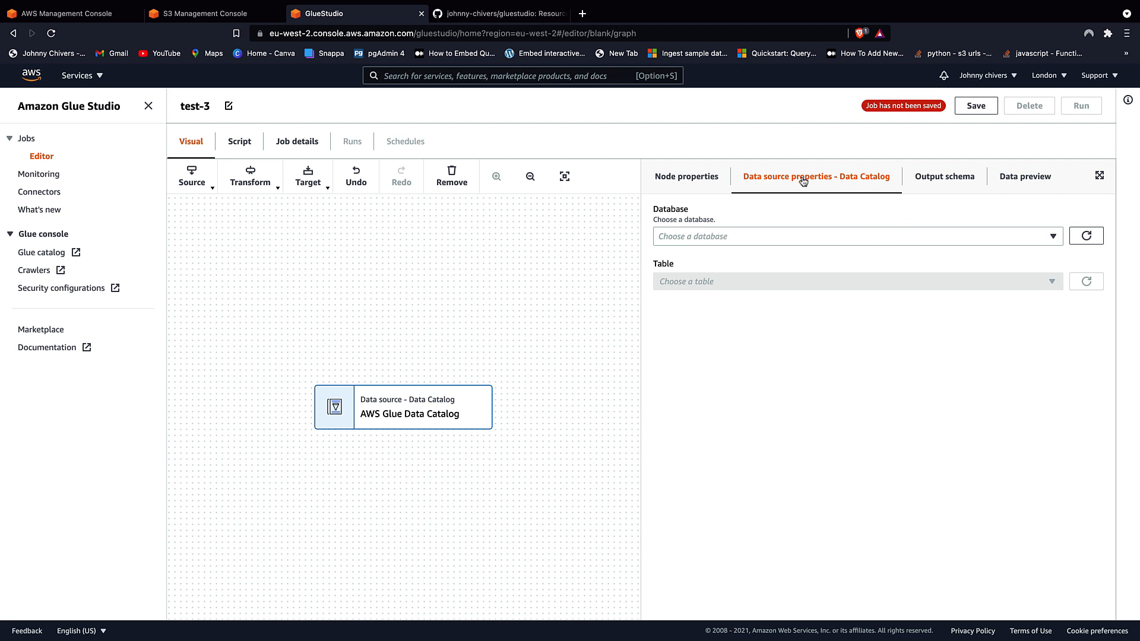
- Rename the AWS Glue Data Catalog node as source
left_click(694, 181)
triple_click(681, 231)
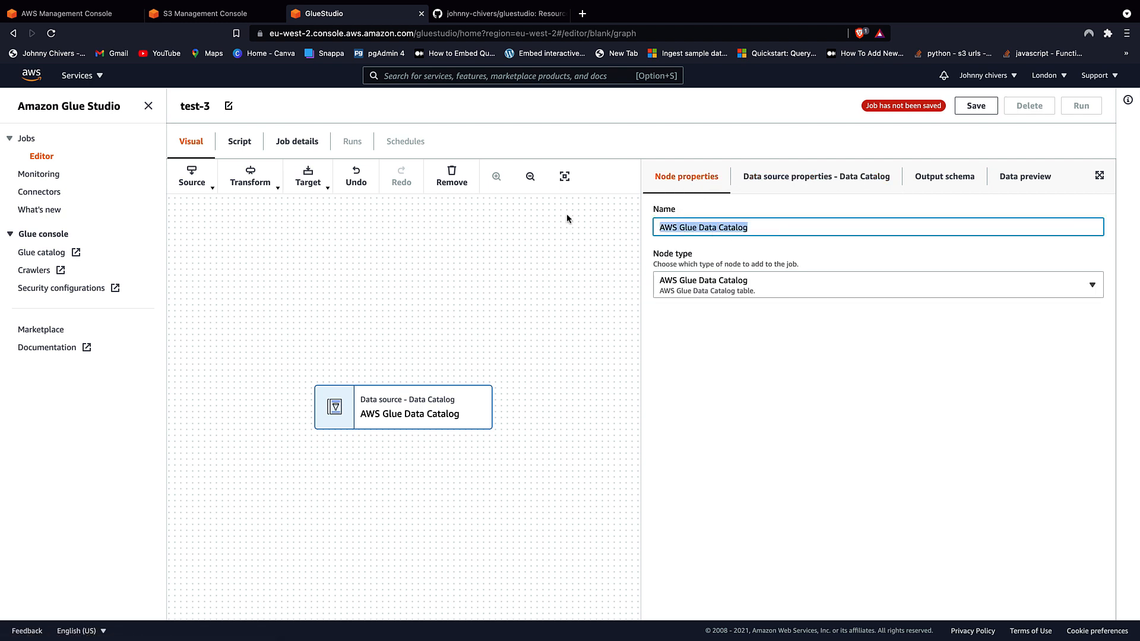
type("sourc")
- Set the source node's database to test and its table to input_customer_csv
left_click(847, 175)
left_click(700, 237)
left_click(718, 274)
left_click(733, 280)
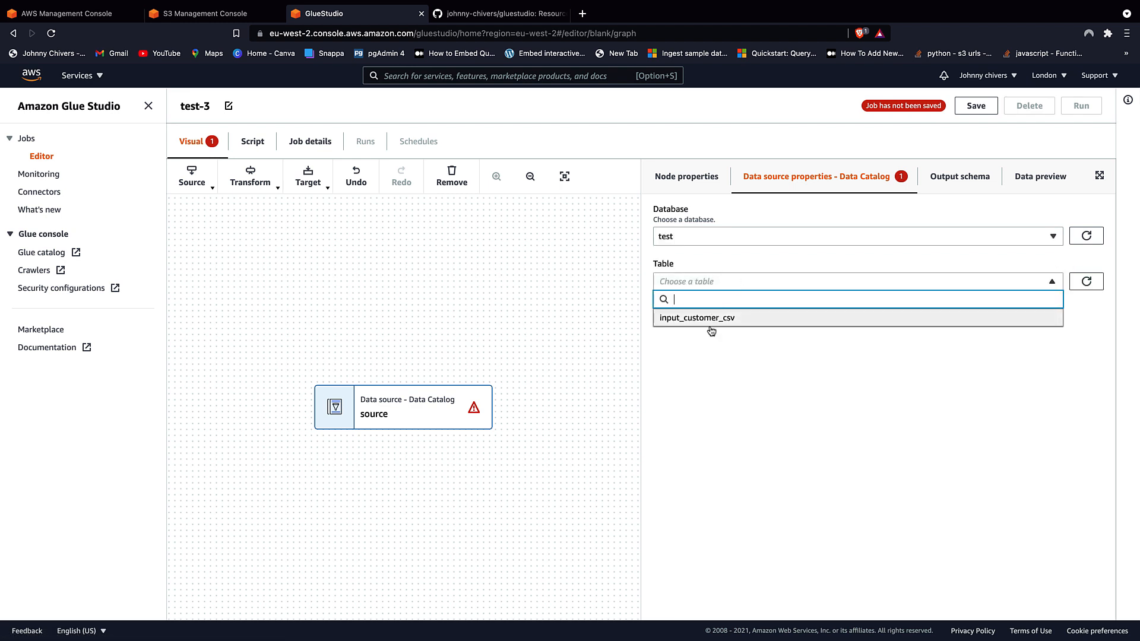
left_click(715, 323)
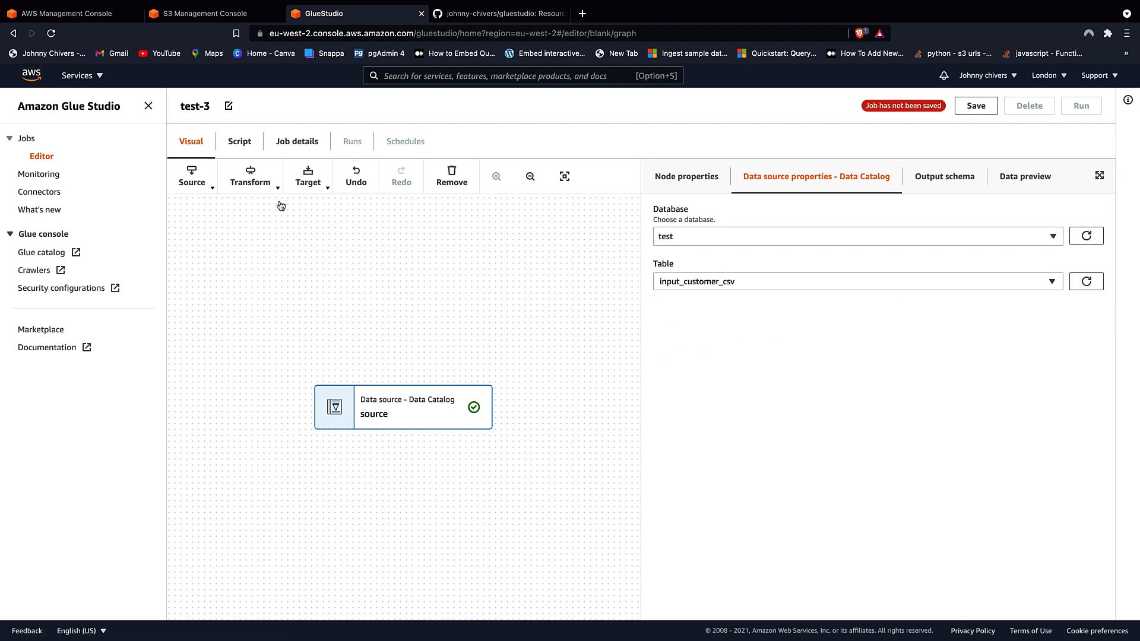
- Try a Custom transform node under source with the code line dfc.toDf(), and remove the node again
left_click(276, 189)
type("custom")
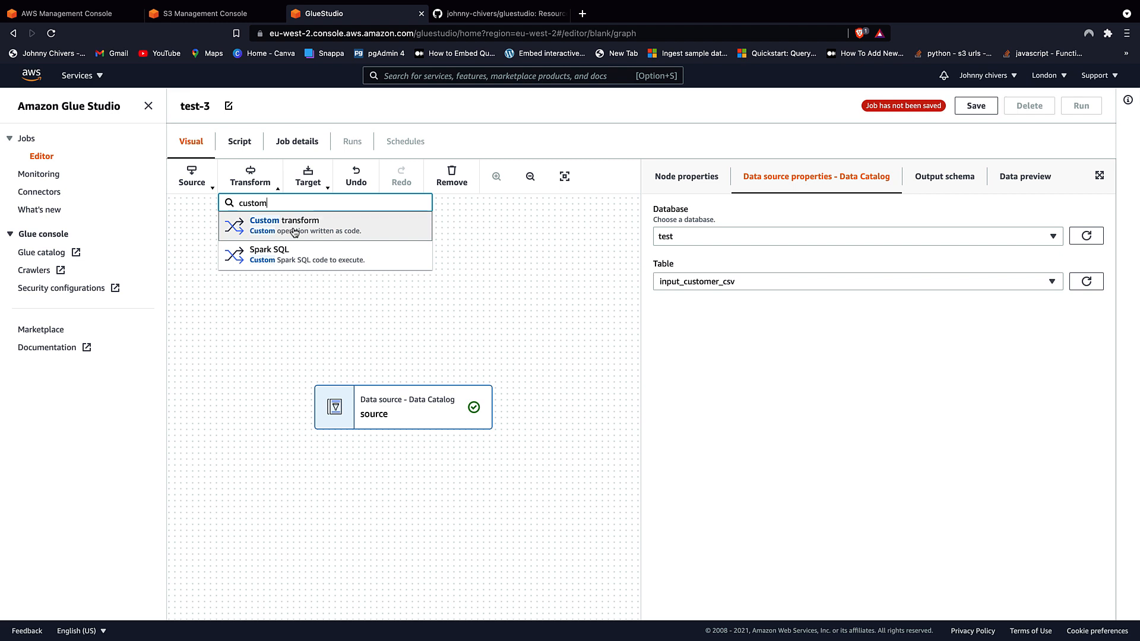
left_click(263, 231)
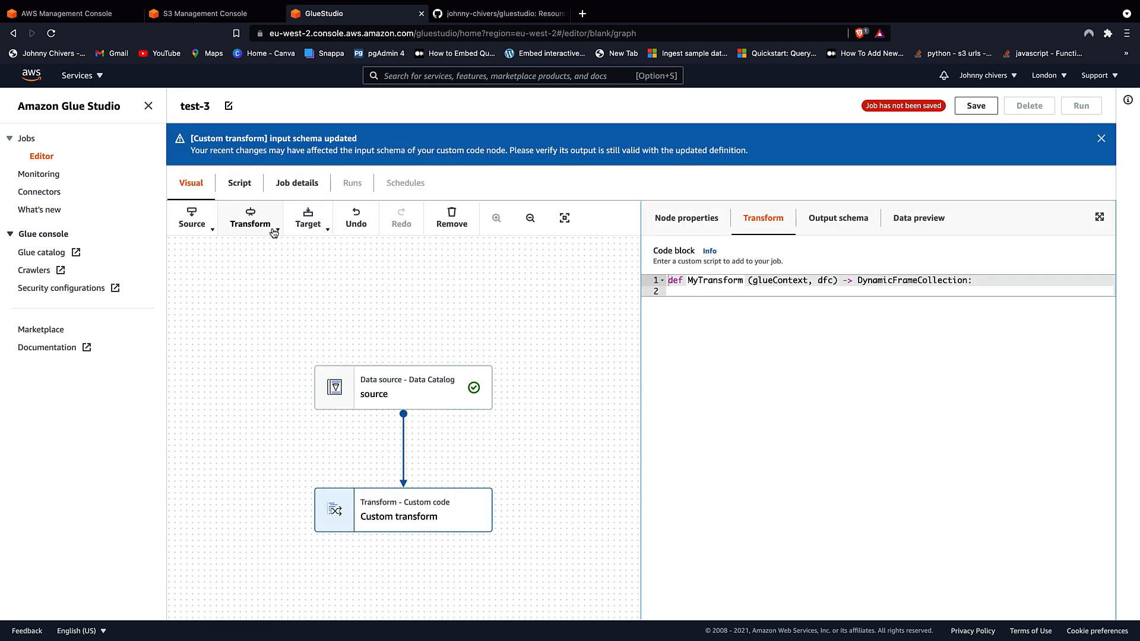
left_click(981, 282)
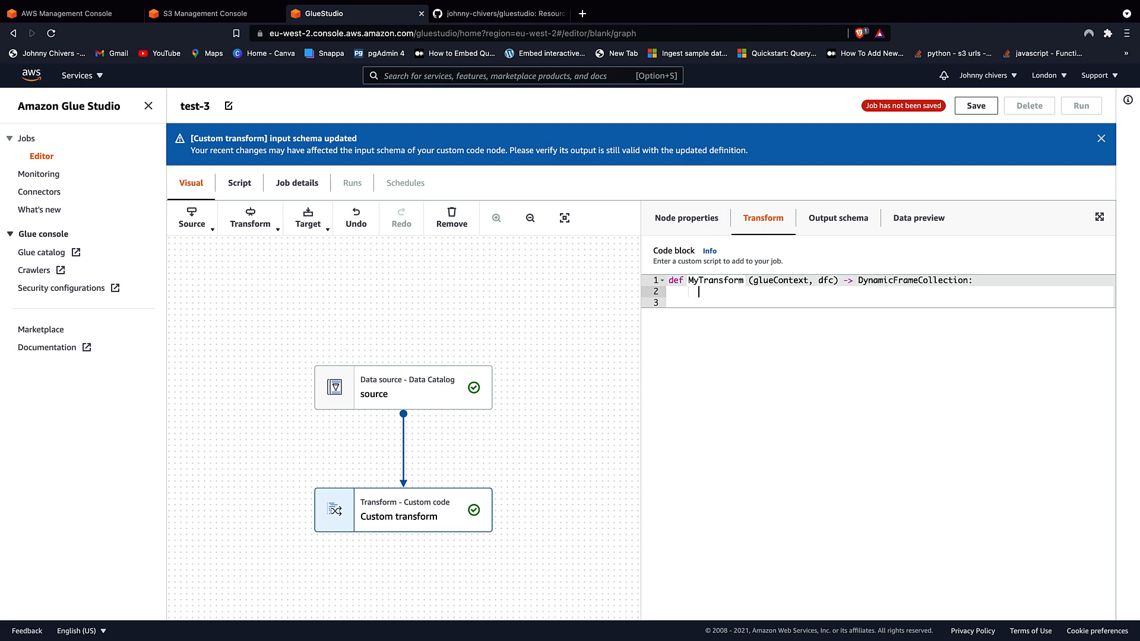
type("dfc.toDf(")
key("Return")
key("Return")
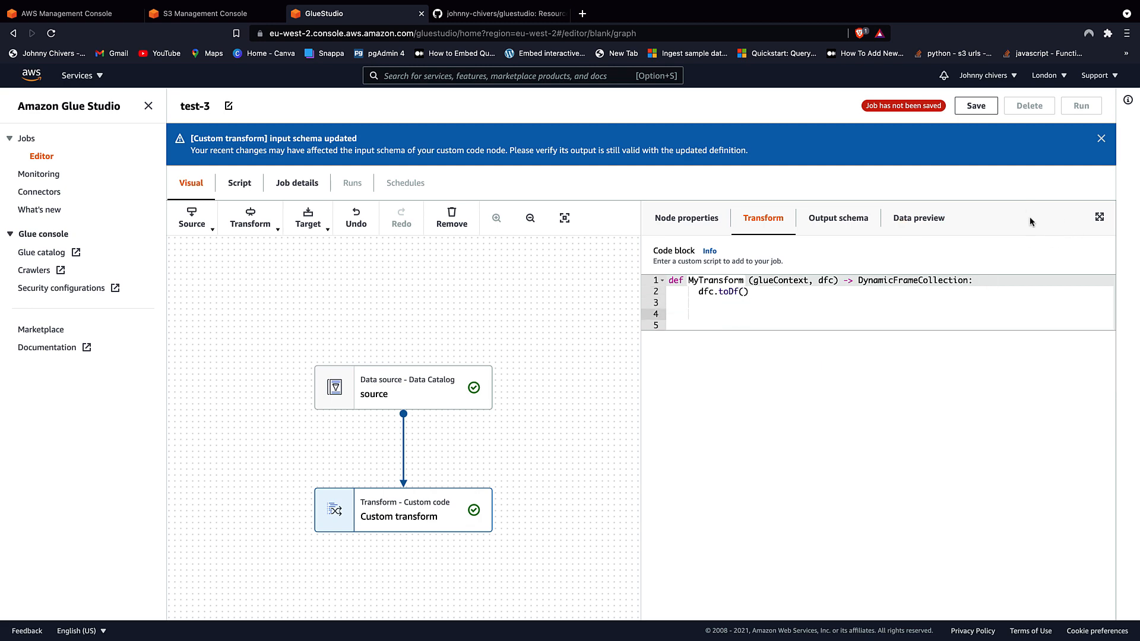
type("dwefw")
left_click(451, 217)
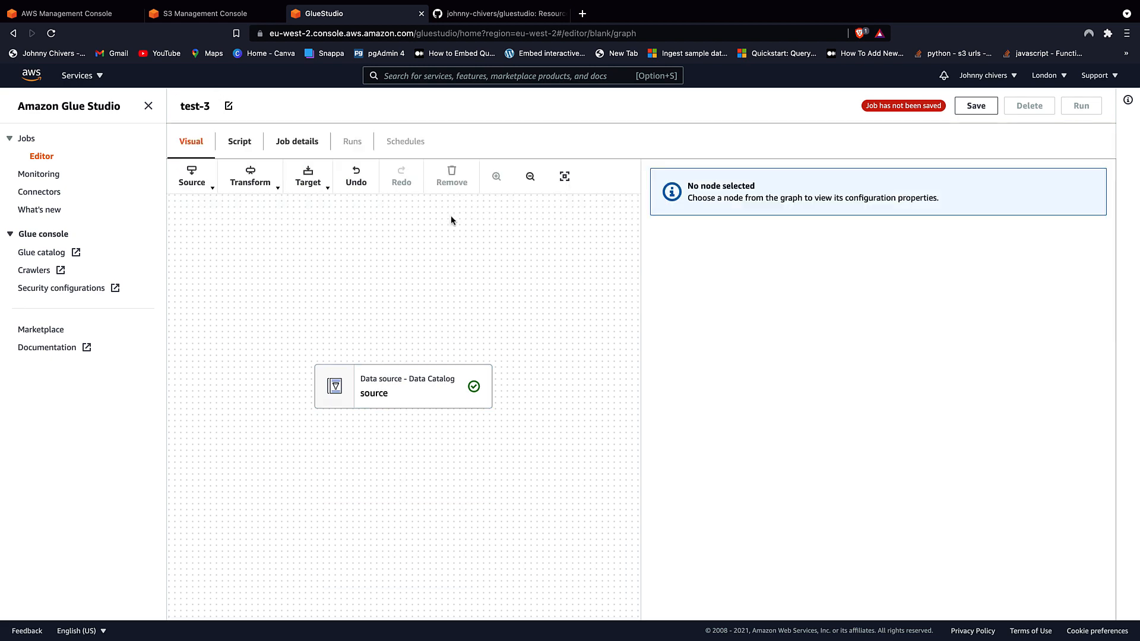
- Add a Spark SQL transform node to the canvas and make source its parent node
left_click(250, 177)
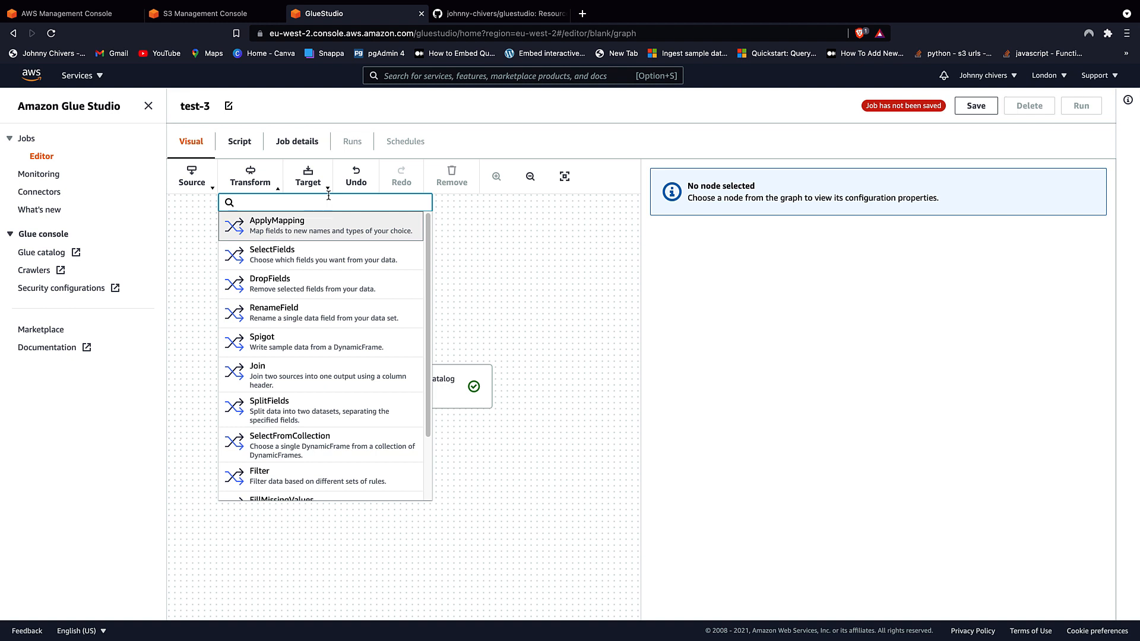
type("cusom")
key("BackSpace")
key("BackSpace")
type("t")
left_click(307, 257)
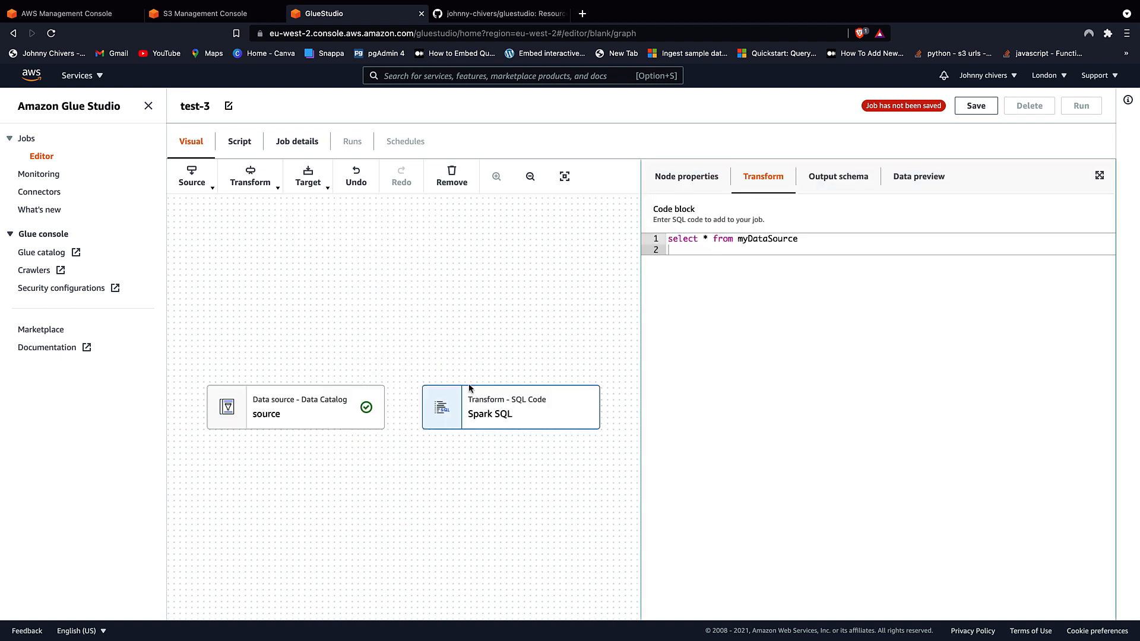
left_click(677, 184)
left_click(716, 344)
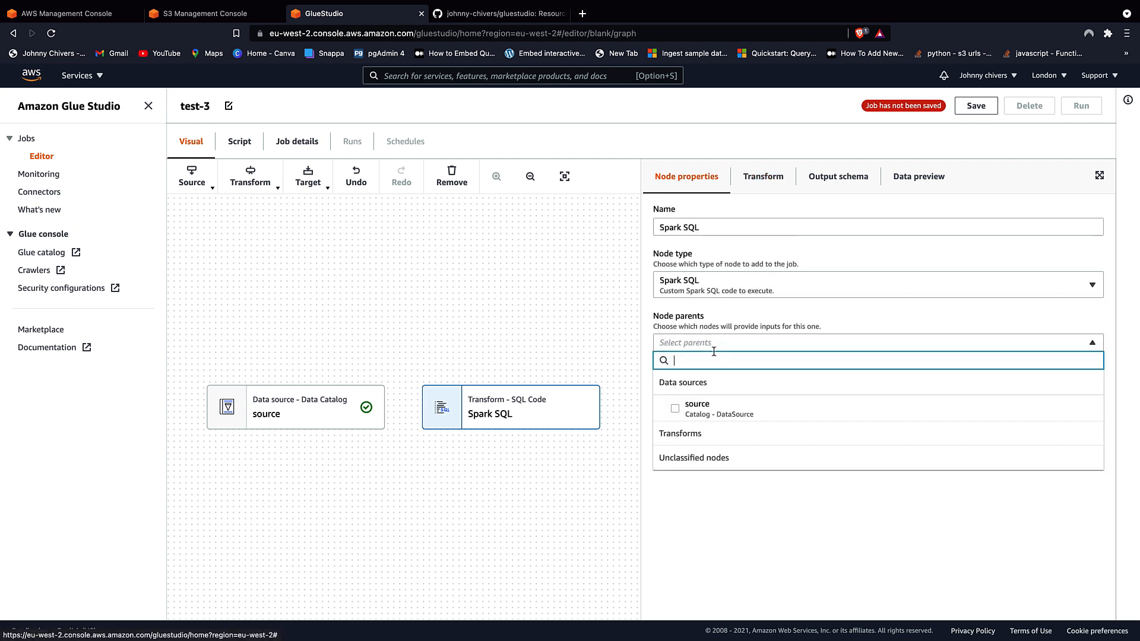
left_click(708, 406)
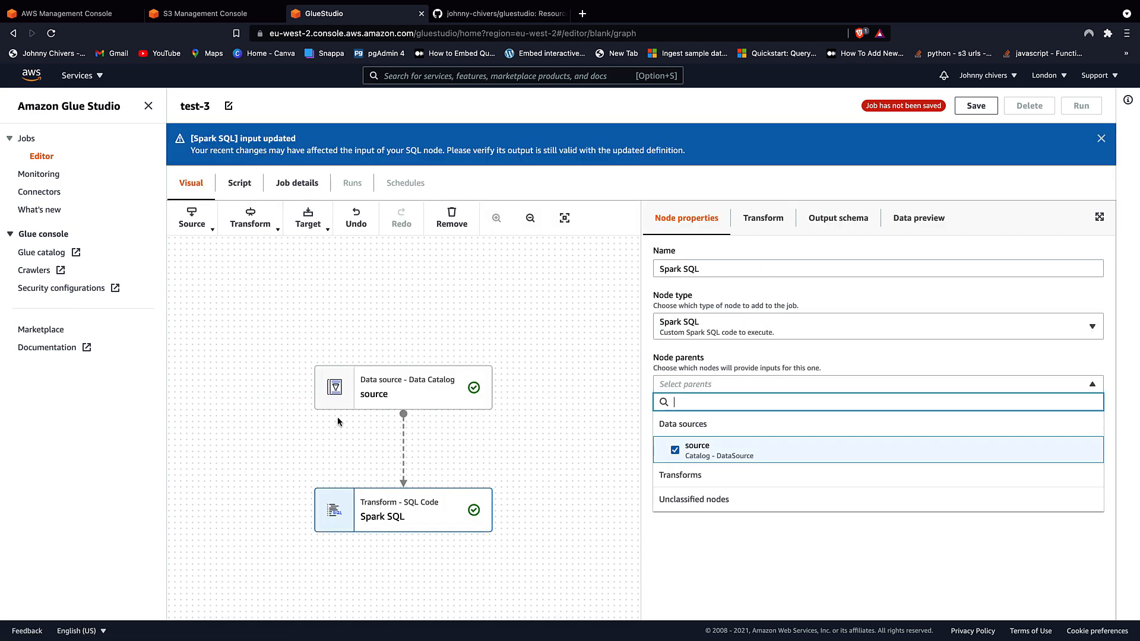
- Rename the Spark SQL node as custom
left_click(423, 512)
left_click_drag(716, 269, 510, 268)
type("cy")
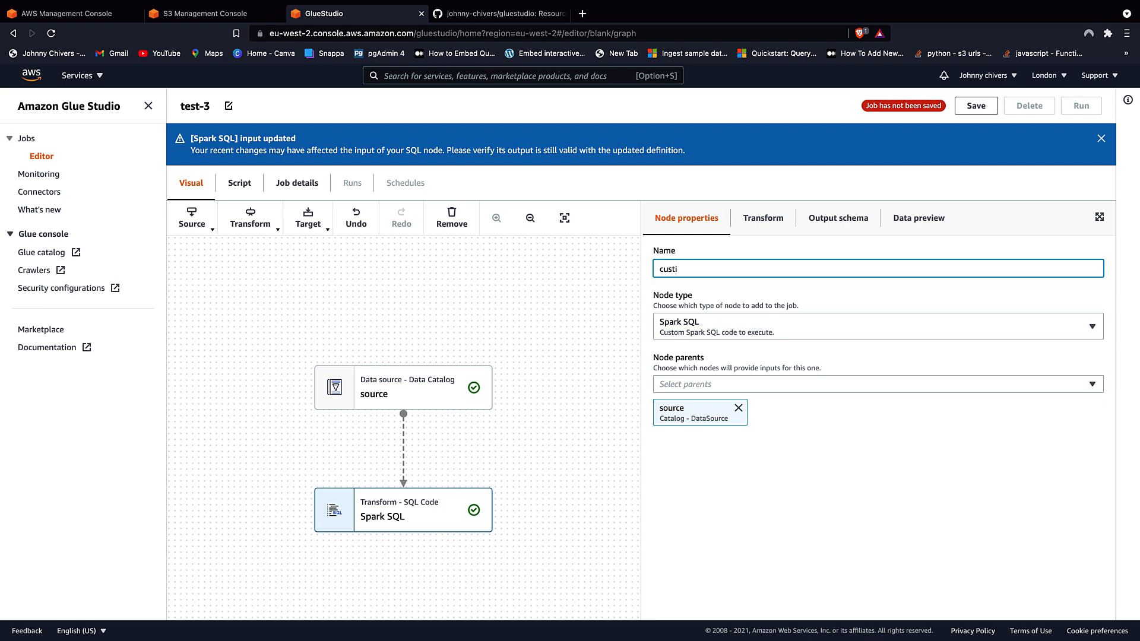
type("stom")
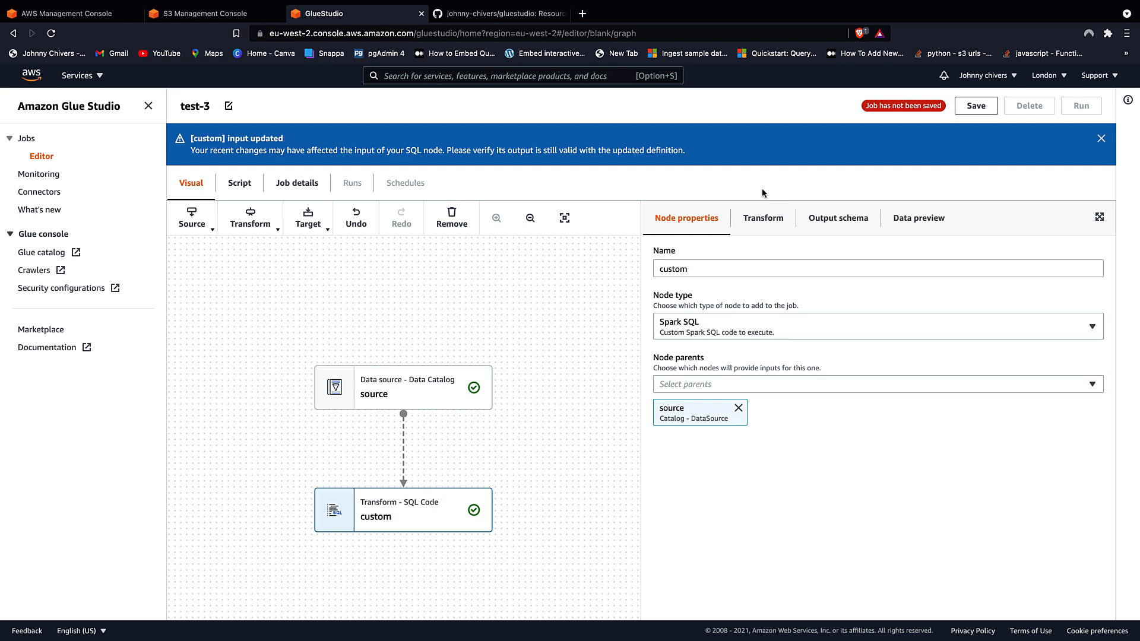
- Check the source node's output schema and set the custom node's Spark SQL alias for source to customer
left_click(752, 221)
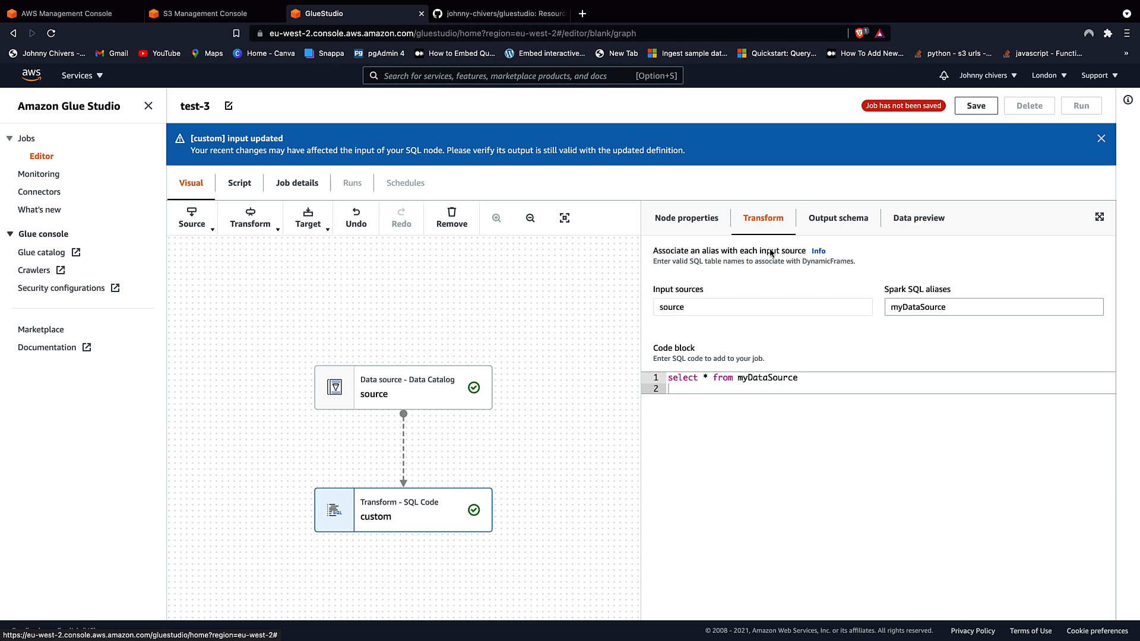
left_click(415, 401)
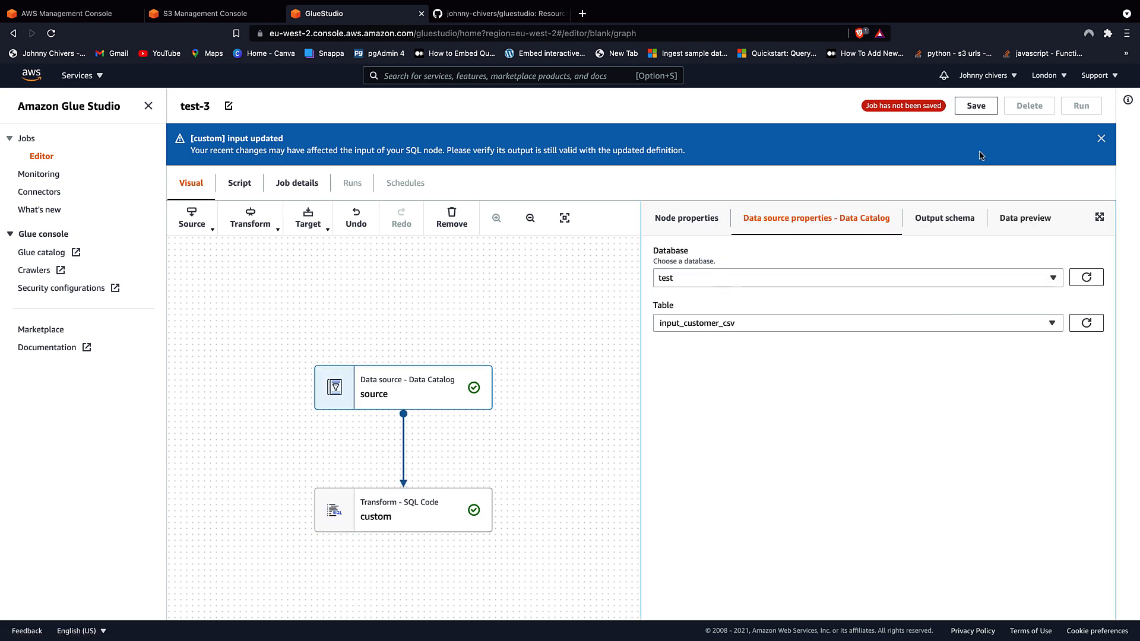
left_click(964, 212)
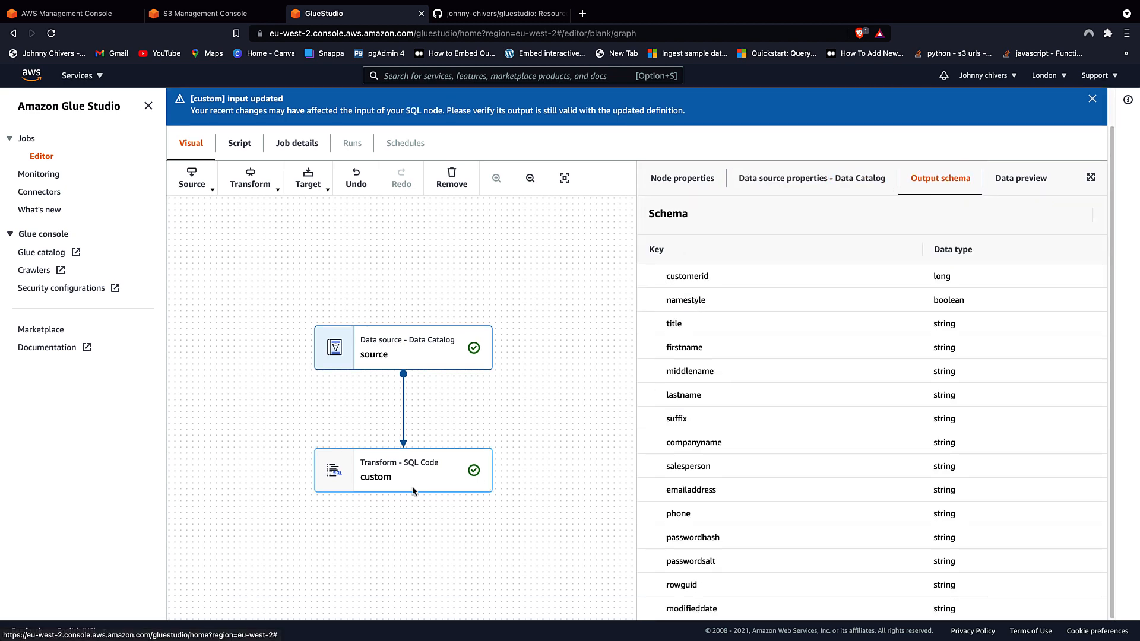
left_click(424, 502)
double_click(769, 378)
left_click(967, 303)
double_click(929, 304)
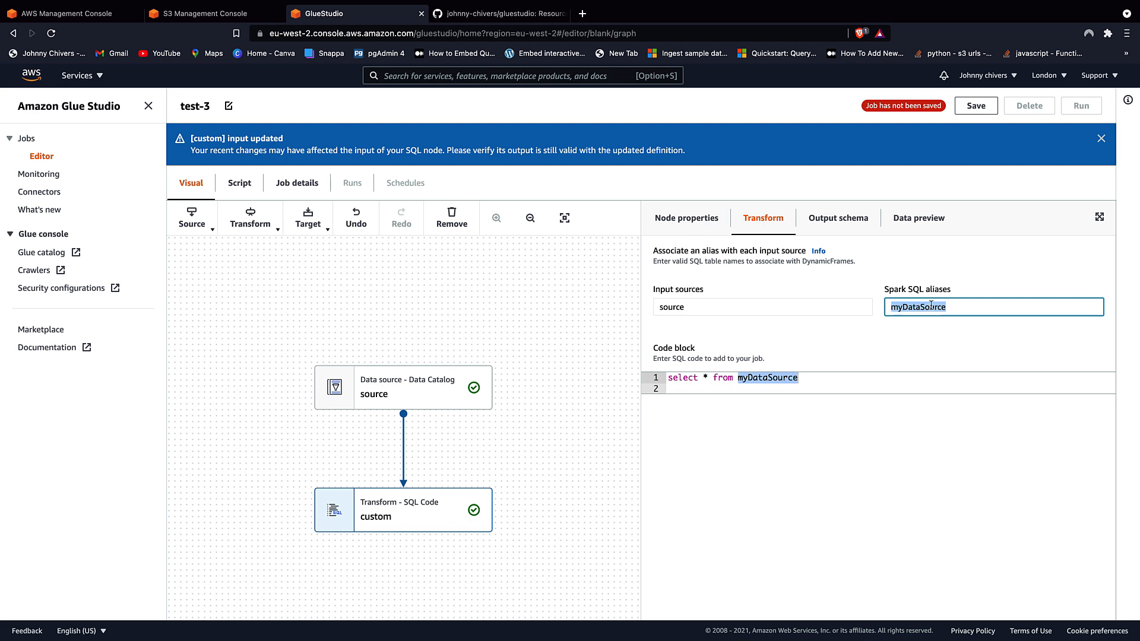
key("BackSpace")
type("cust")
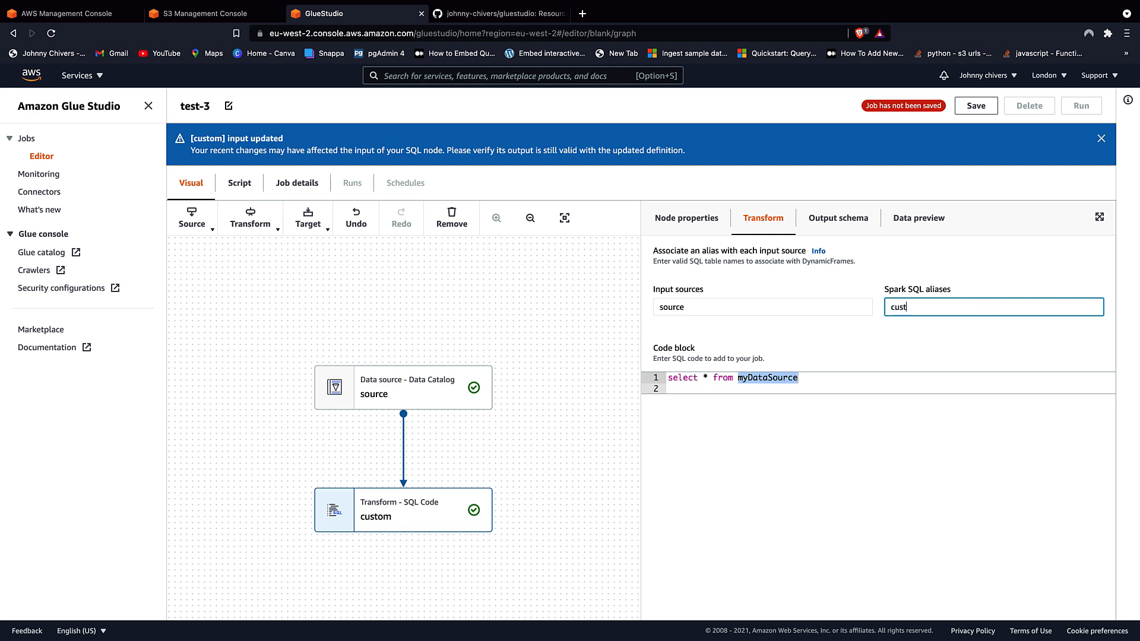
left_click(949, 407)
- Replace the table name myDataSource in the custom node's SQL query with the alias customer
double_click(912, 310)
key("ctrl+c")
double_click(778, 377)
key("ctrl+v")
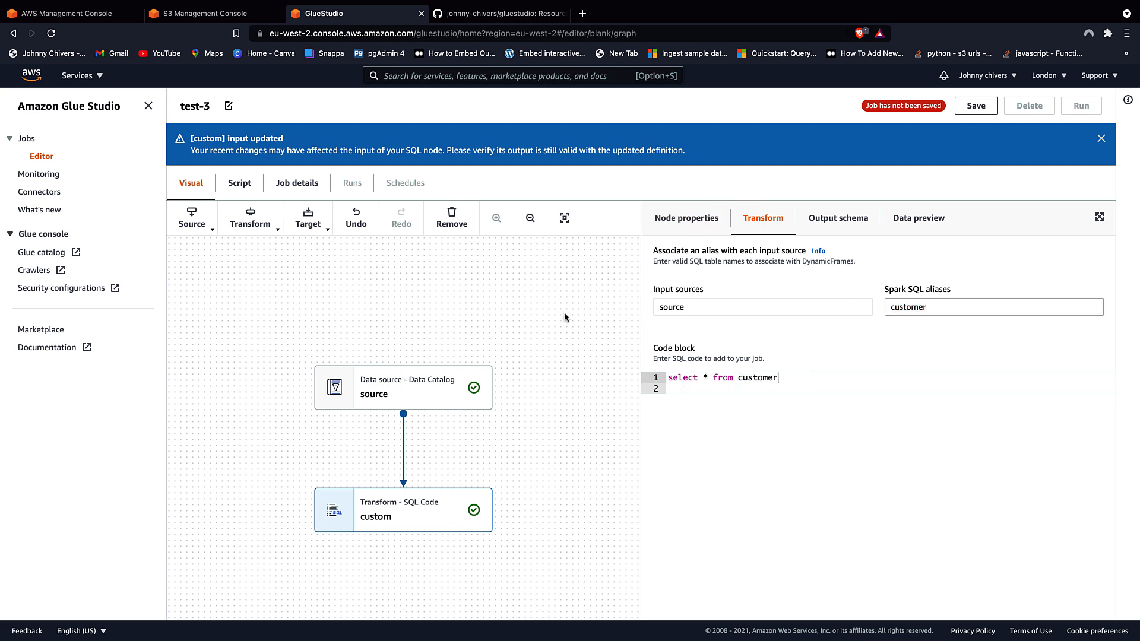
- Look up the firstname column in the source schema and use it with a comma instead of the asterisk in the SQL query
left_click(403, 397)
left_click(945, 218)
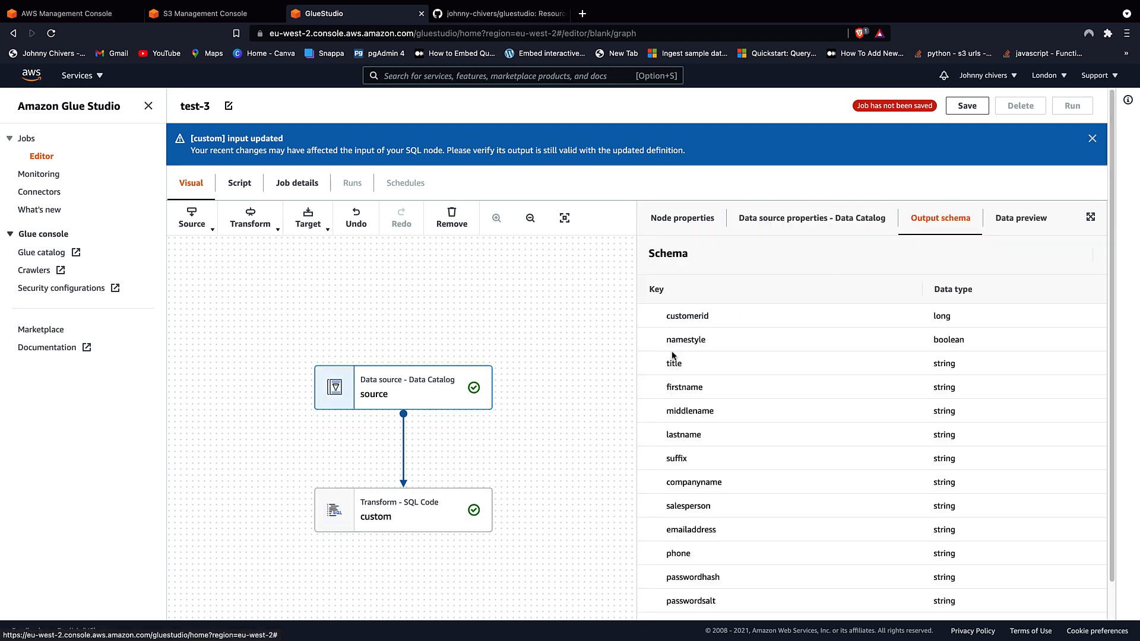
left_click_drag(662, 387, 707, 389)
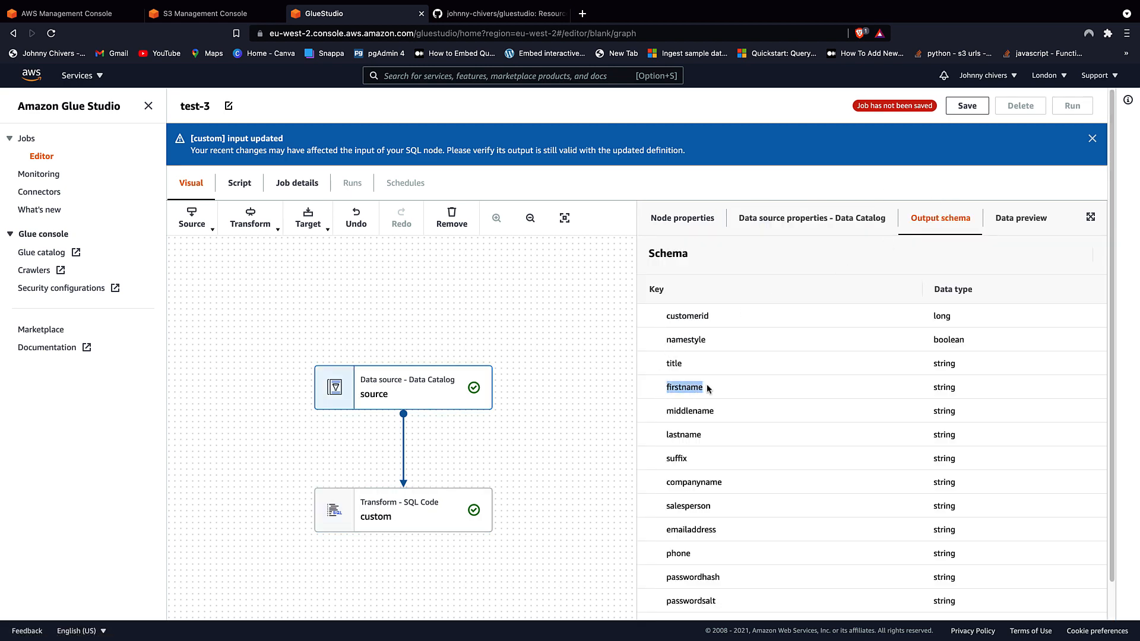
left_click(472, 509)
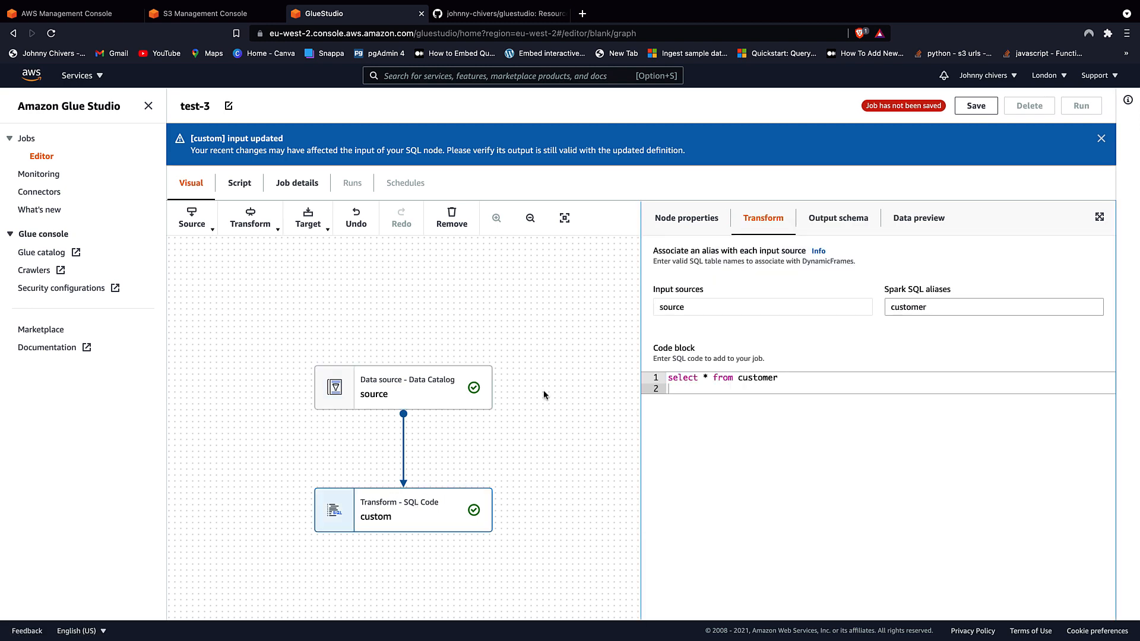
left_click(708, 377)
key("BackSpace")
key("Return")
type("firstname")
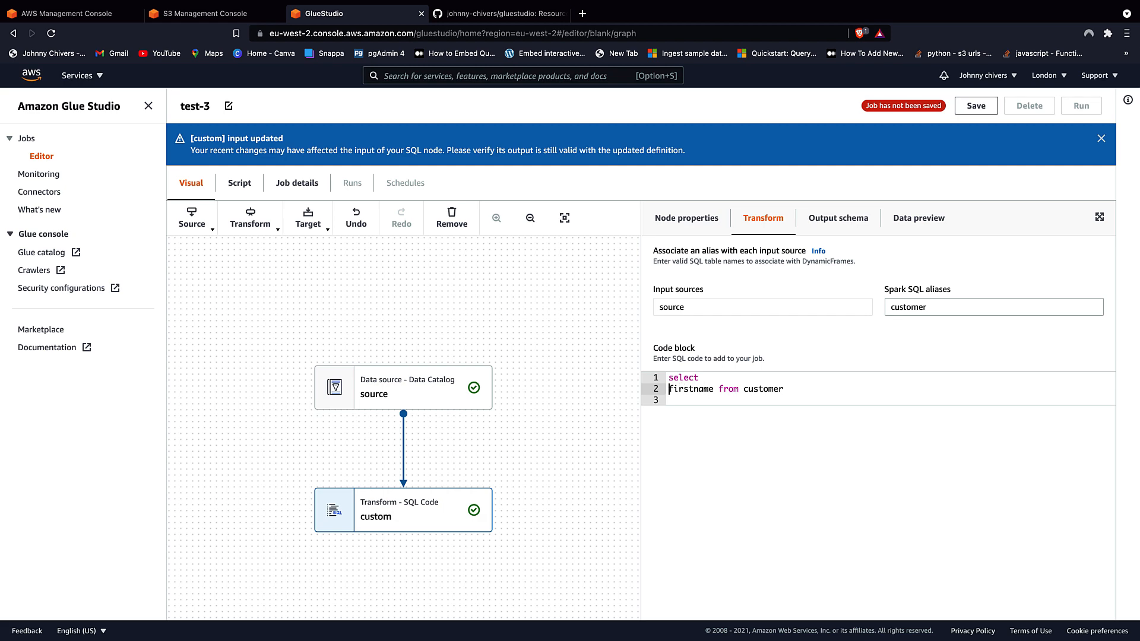
key("BackSpace")
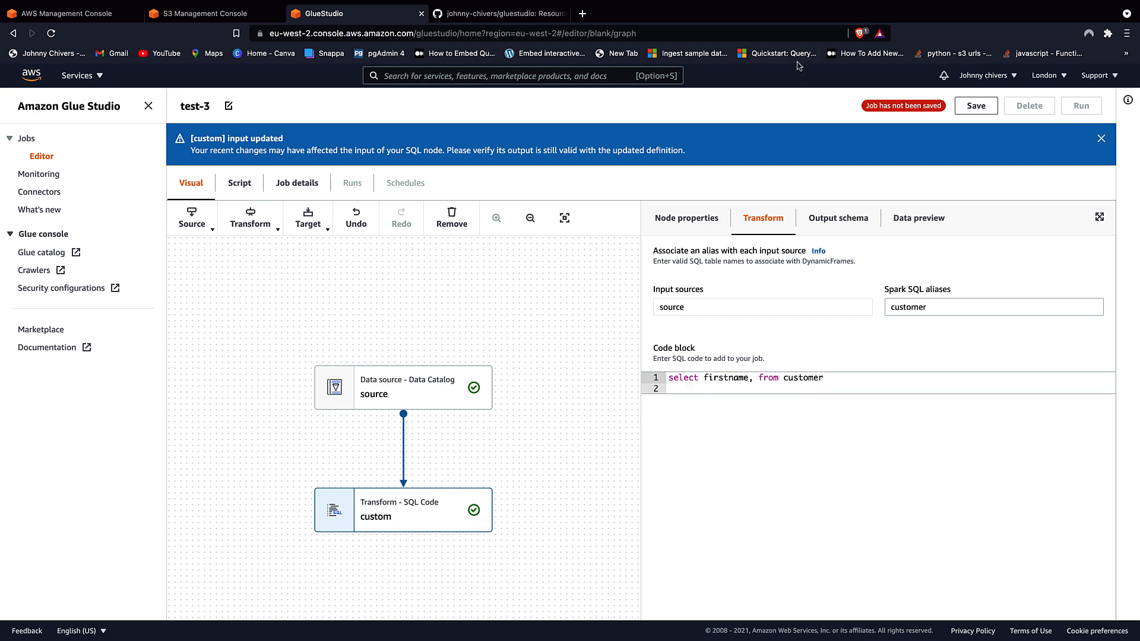
- Copy the lastname column name from the source schema and add it after firstname in the custom node's SQL query
left_click(414, 385)
left_click(945, 217)
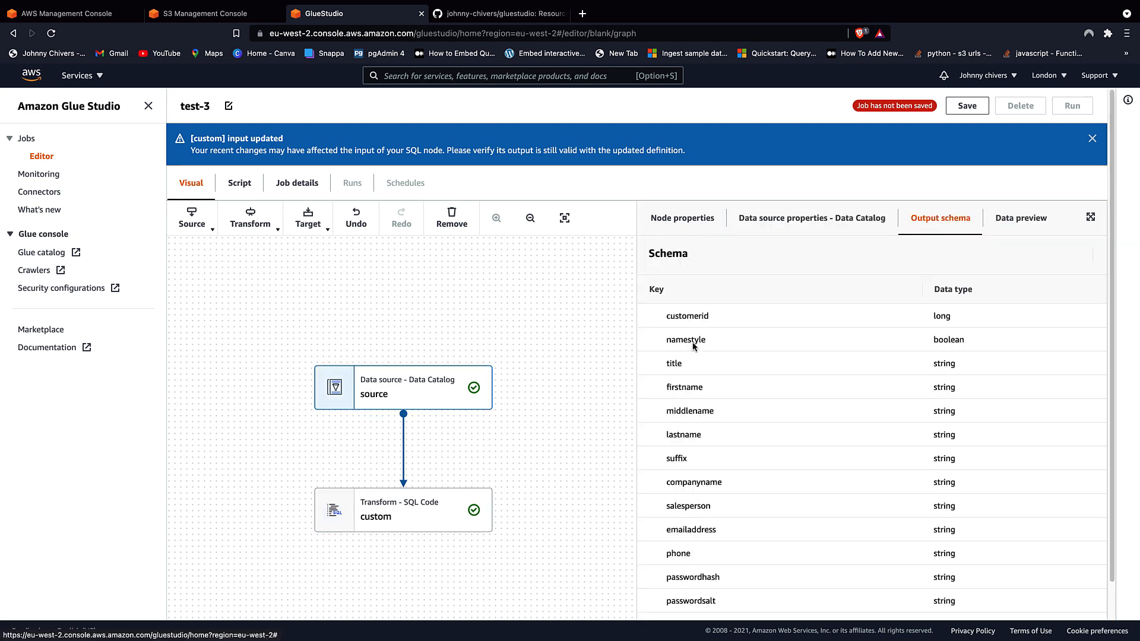
double_click(692, 429)
key("super+c")
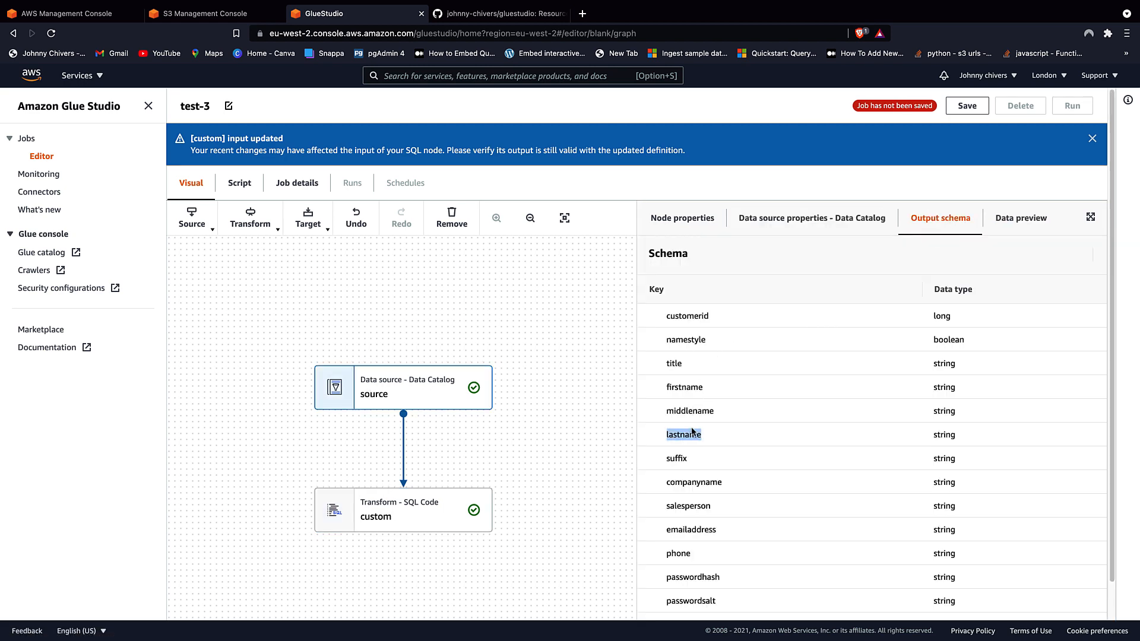
left_click(435, 506)
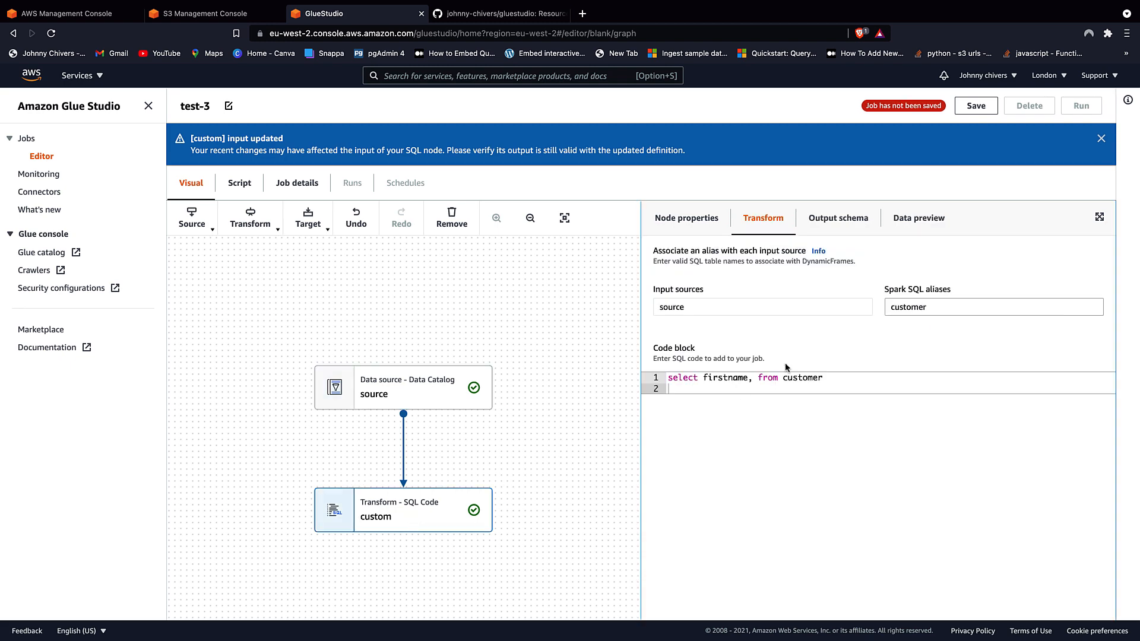
left_click(752, 379)
key("super+v")
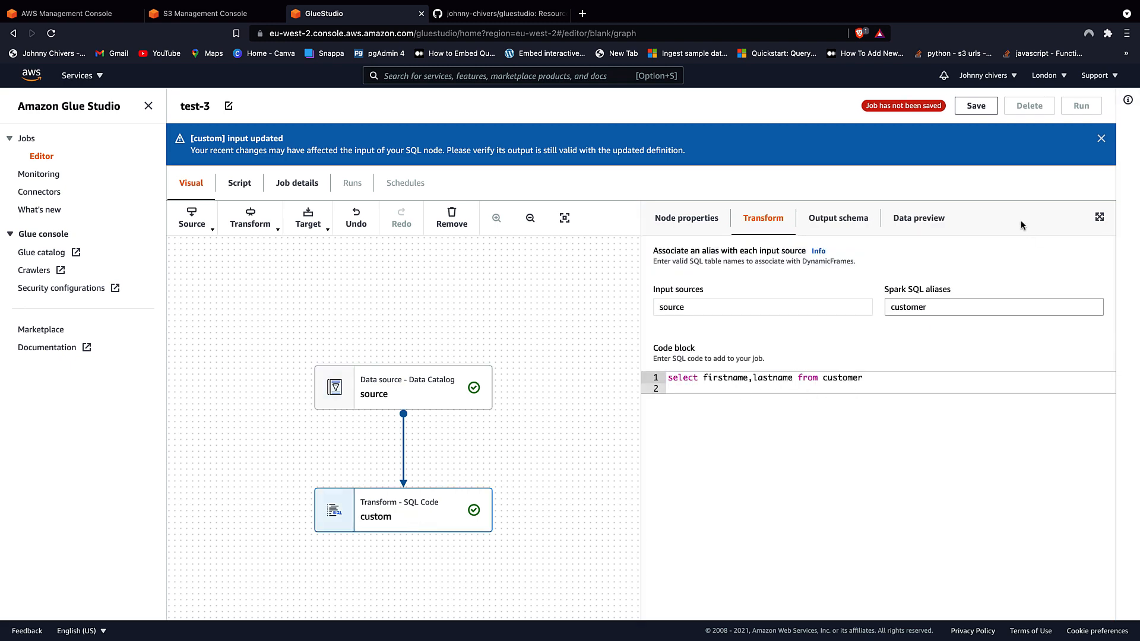
- Examine the custom node's output schema against its SQL query
left_click(855, 224)
scroll(931, 335, "down", 1)
scroll(931, 335, "up", 1)
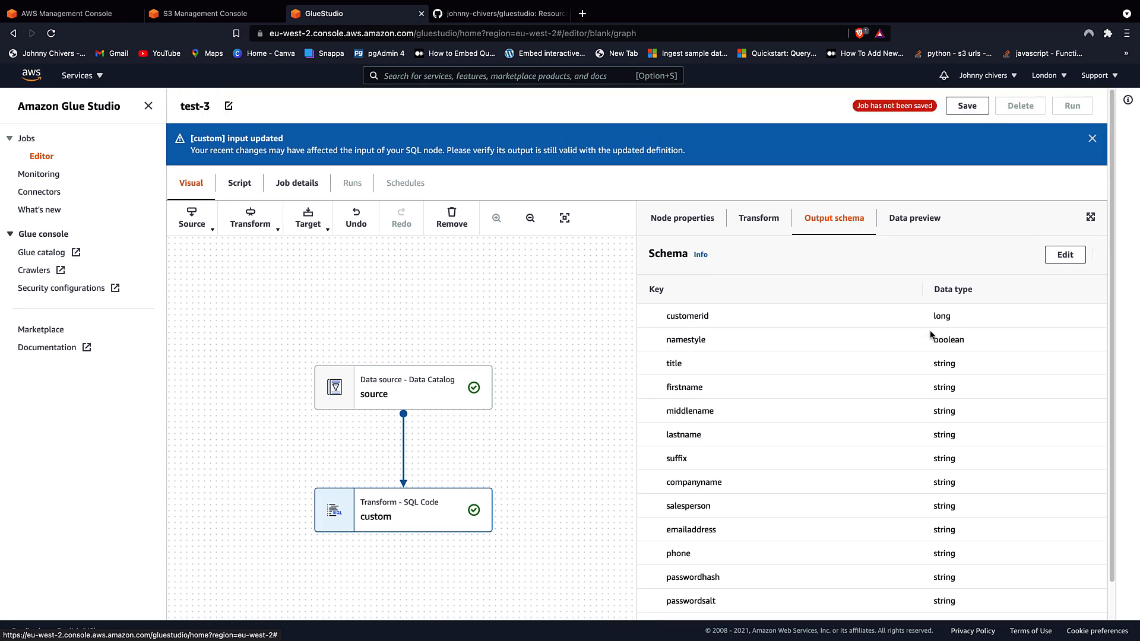
left_click(760, 220)
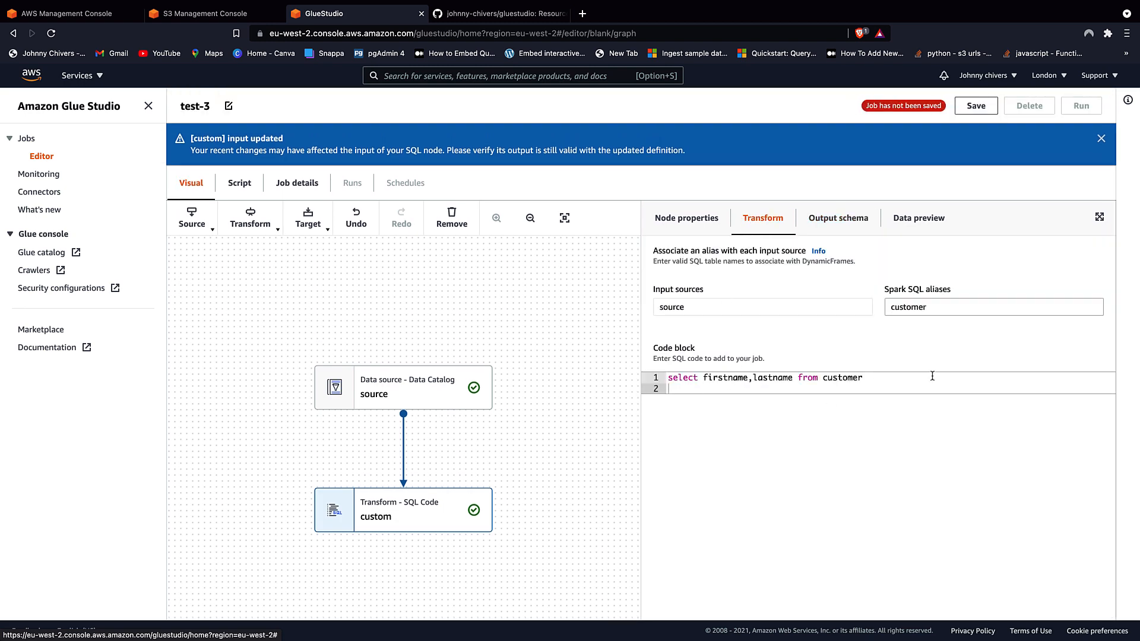
left_click_drag(923, 384, 661, 378)
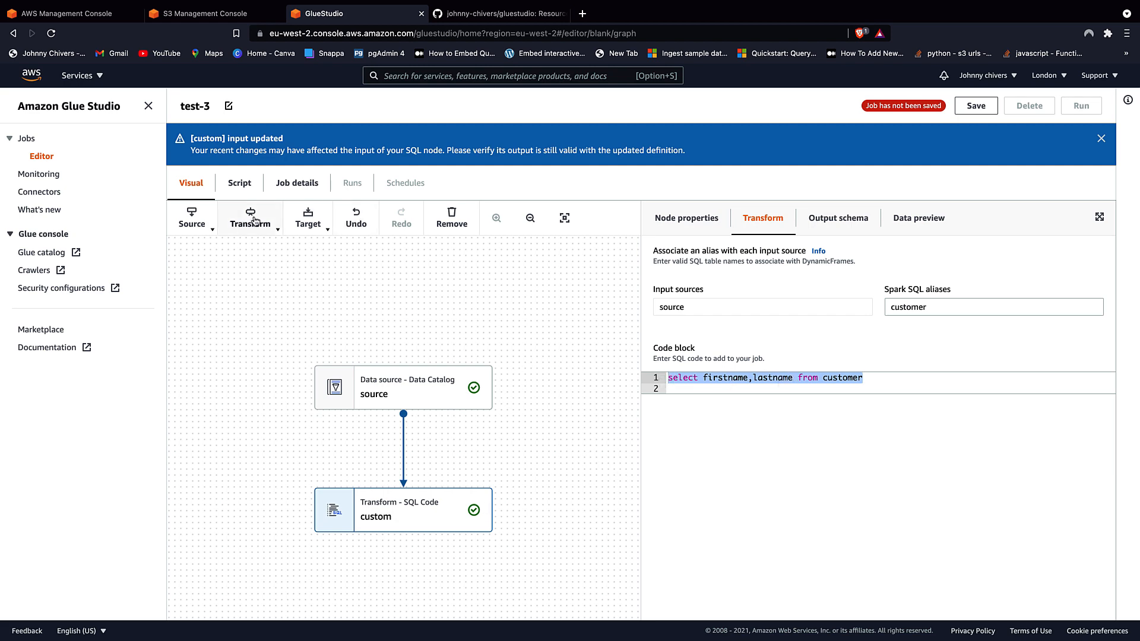
- Add an Amazon S3 target node under the custom node and reselect the custom node
left_click(309, 219)
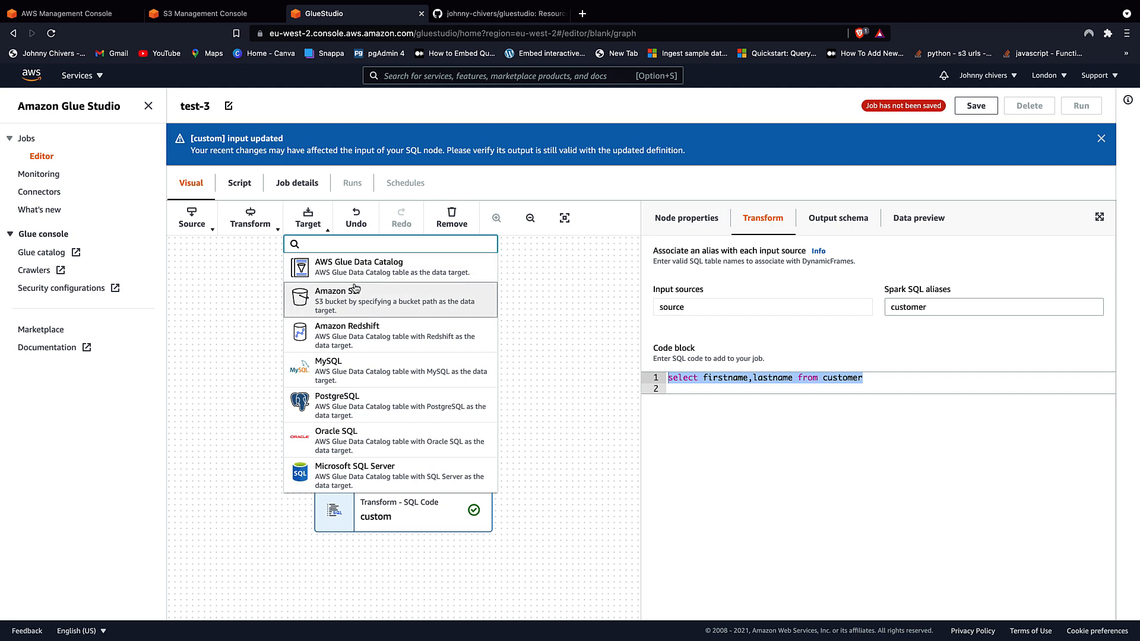
left_click(300, 296)
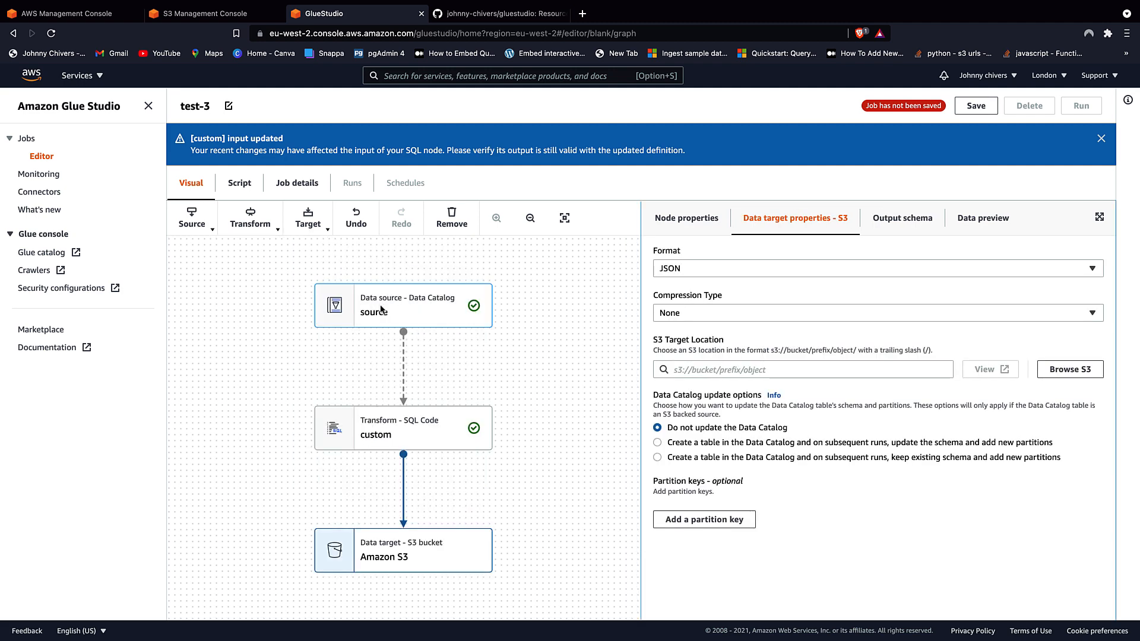
left_click(451, 446)
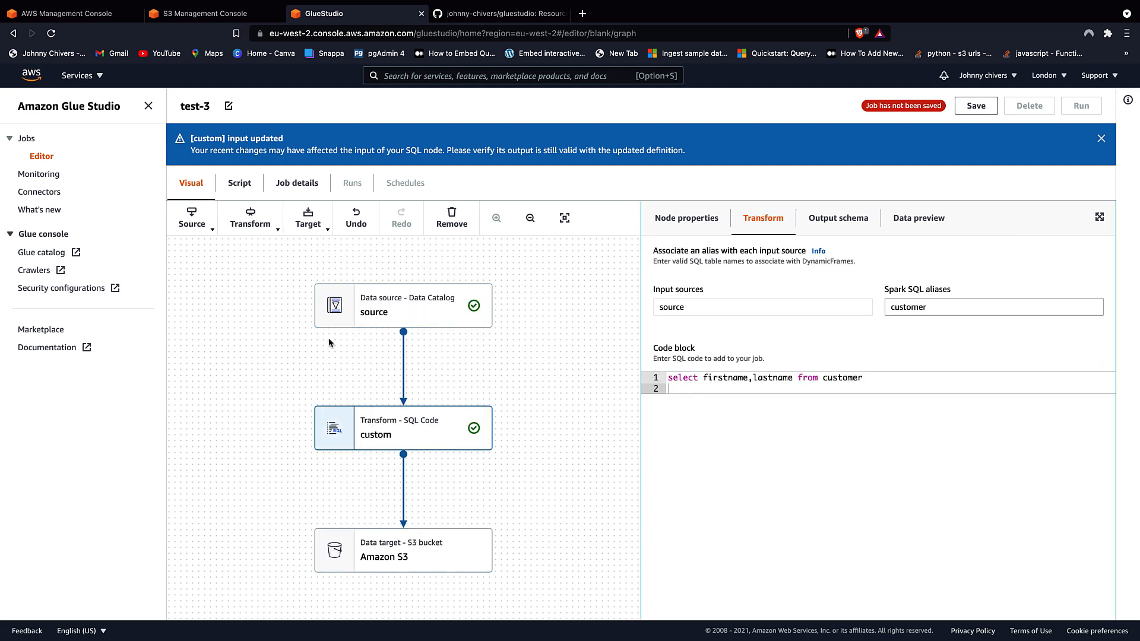
- Set the Amazon S3 target node's location to the output/output_three/ folder of the Glue Studio demo bucket
left_click(414, 556)
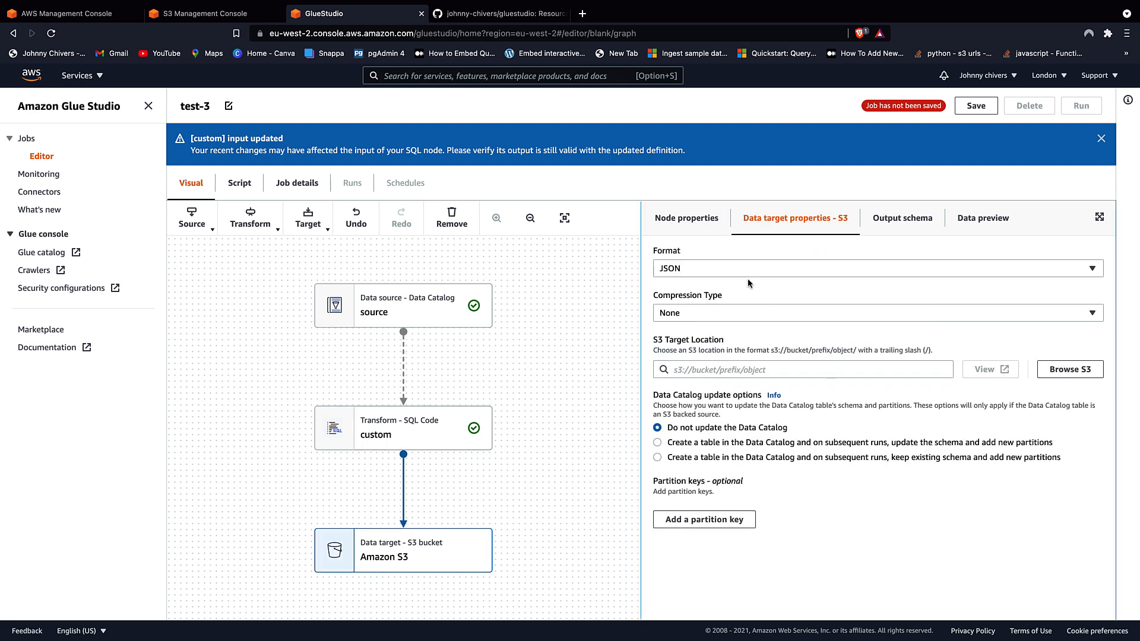
left_click(1085, 376)
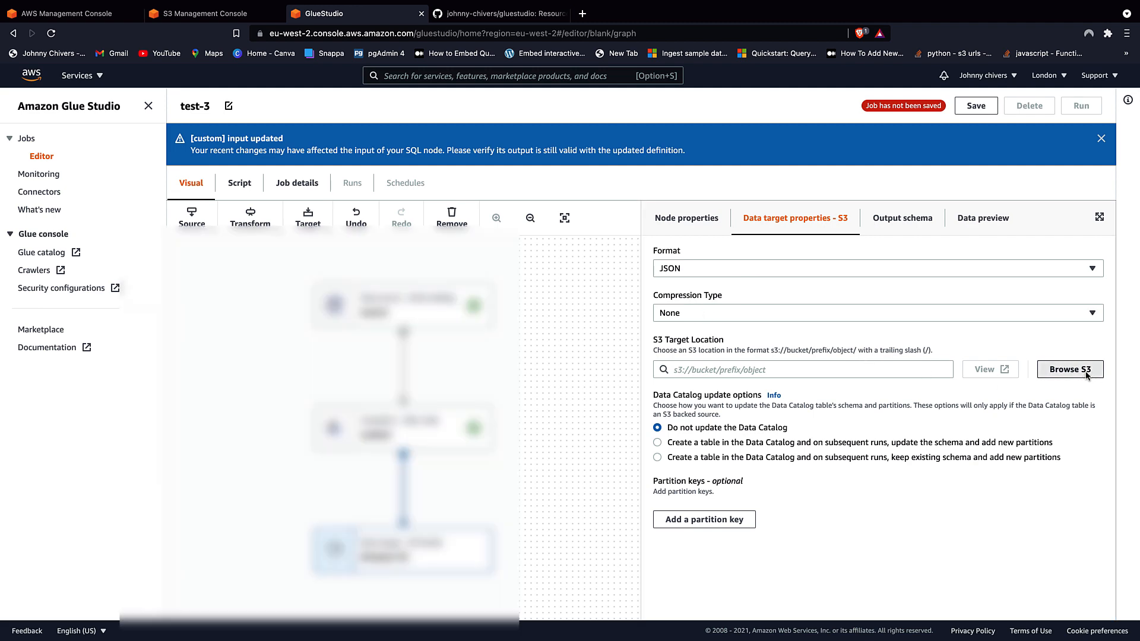
left_click(170, 215)
type("glue")
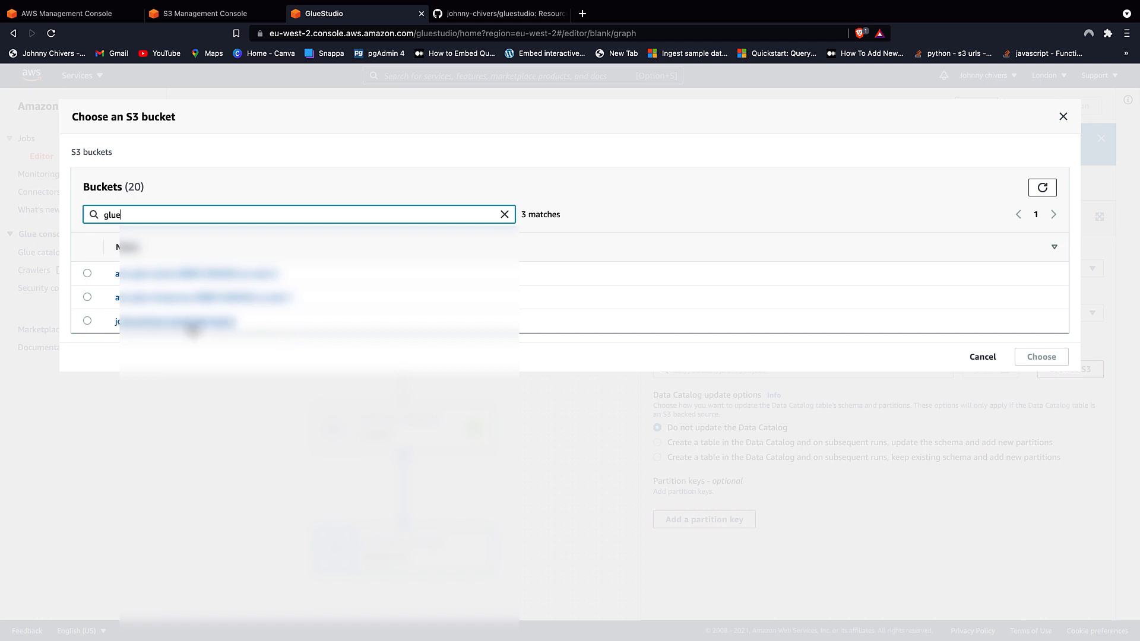
left_click(191, 324)
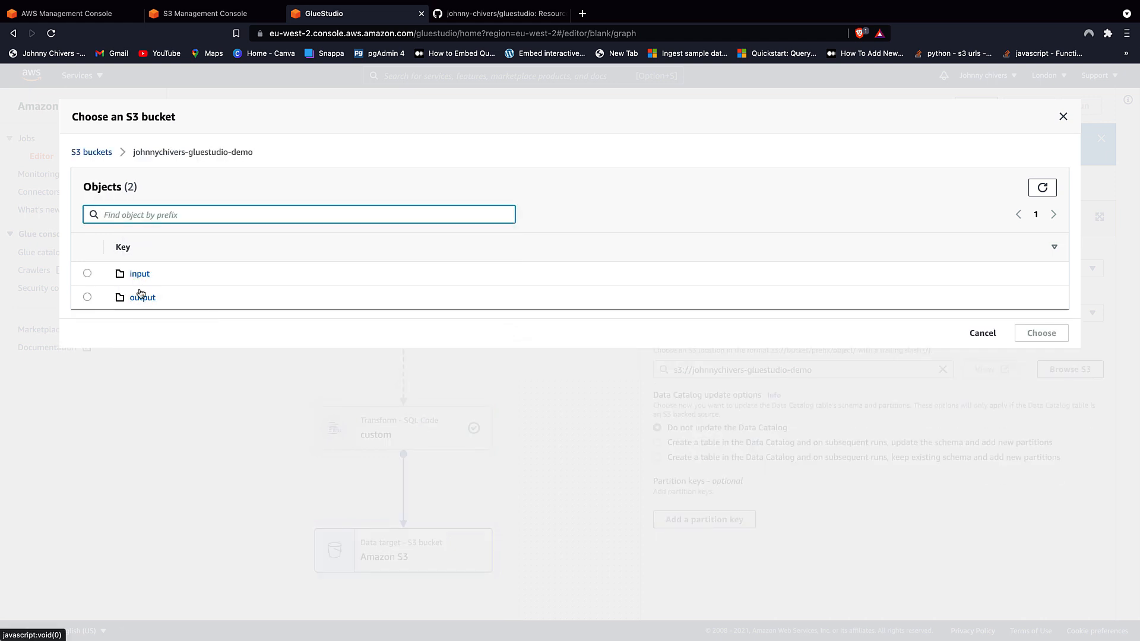
left_click(141, 298)
left_click(145, 299)
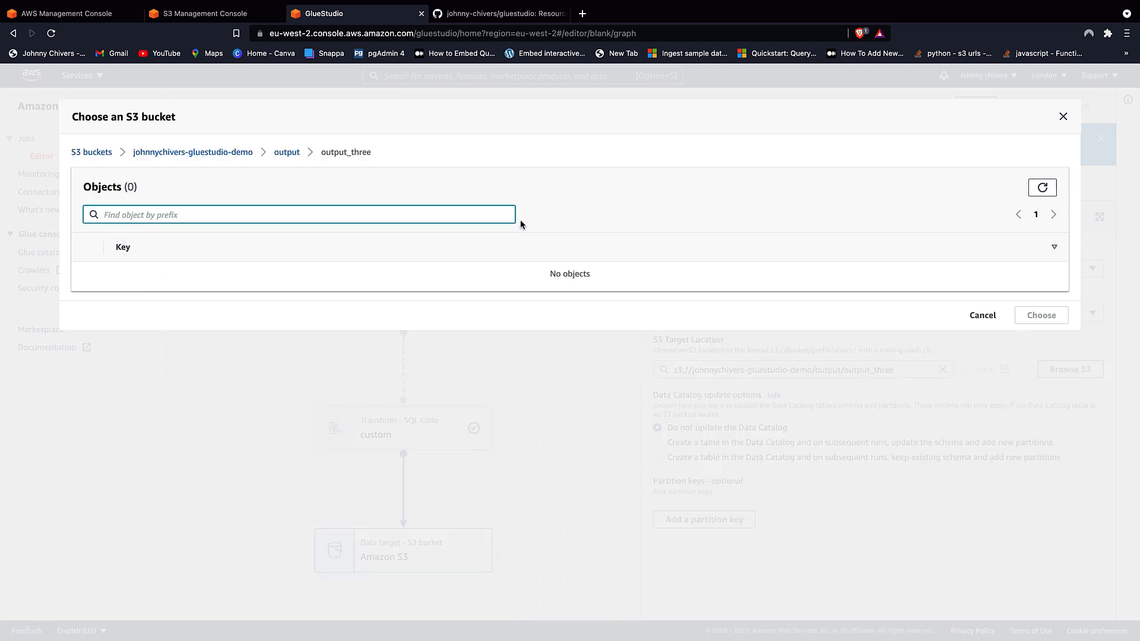
left_click(287, 152)
left_click(87, 296)
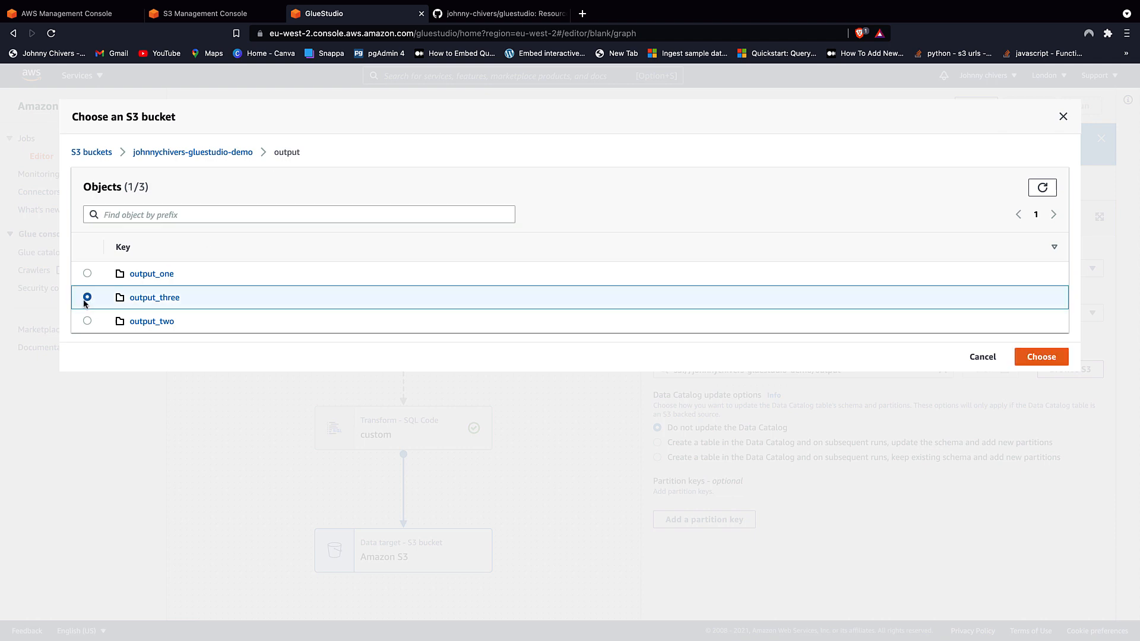
left_click(1041, 357)
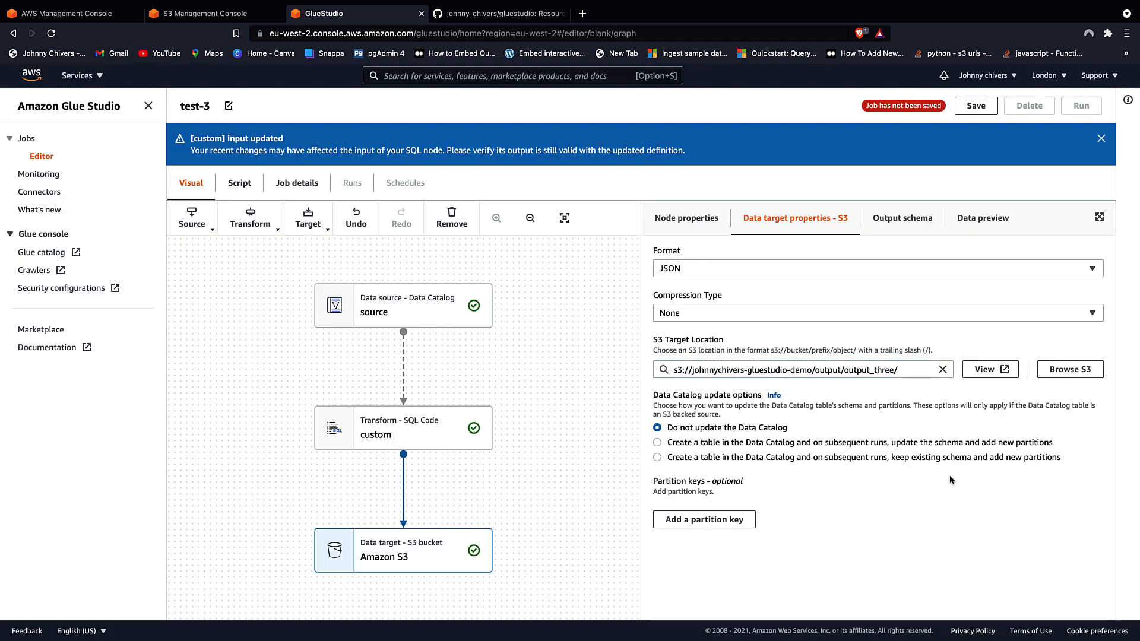
- Rename the Amazon S3 target node as target and reselect the custom SQL node
left_click(686, 219)
left_click(728, 269)
key("BackSpace")
key("BackSpace")
key("BackSpace")
key("BackSpace")
key("BackSpace")
key("BackSpace")
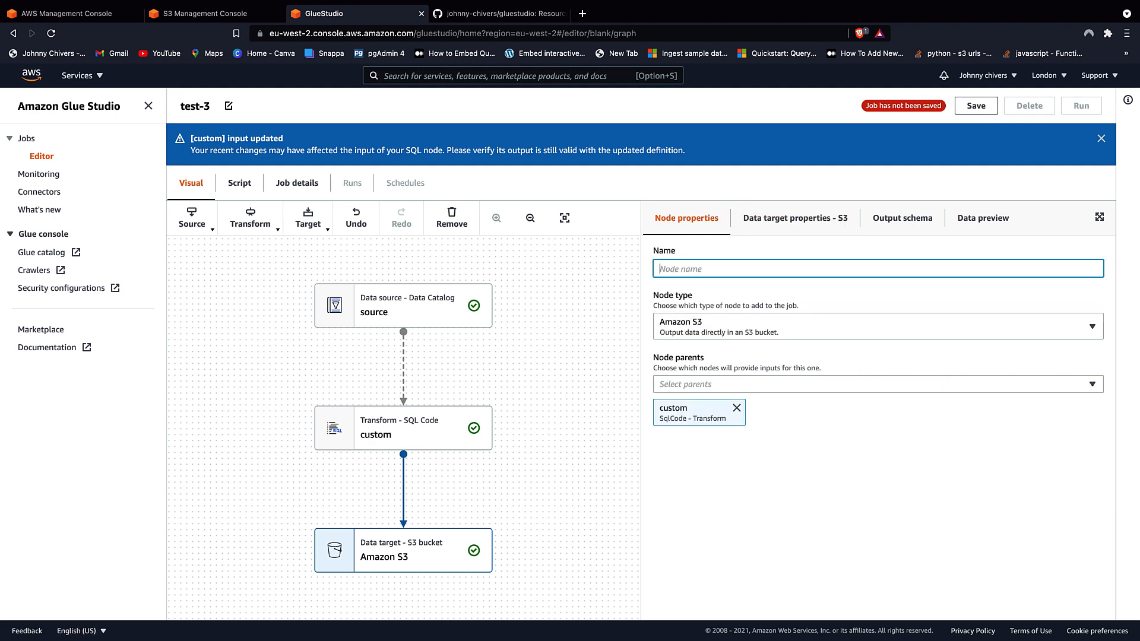
type("target")
left_click(825, 458)
left_click(619, 385)
left_click(461, 433)
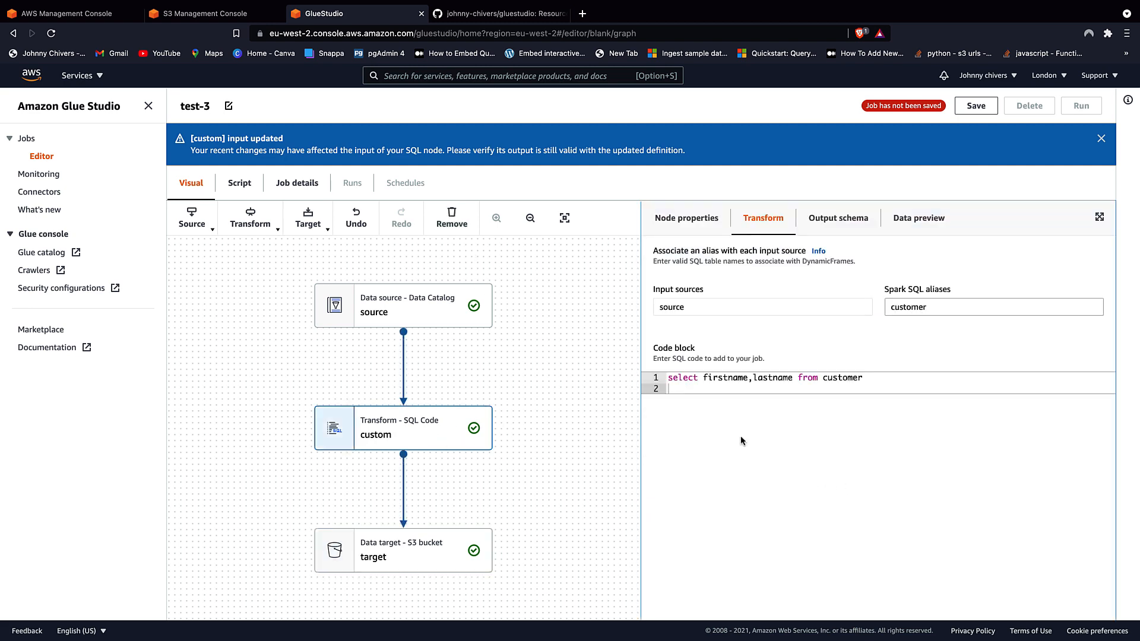
- Assign the gluestudio-delete IAM role to the job in its details
left_click(297, 186)
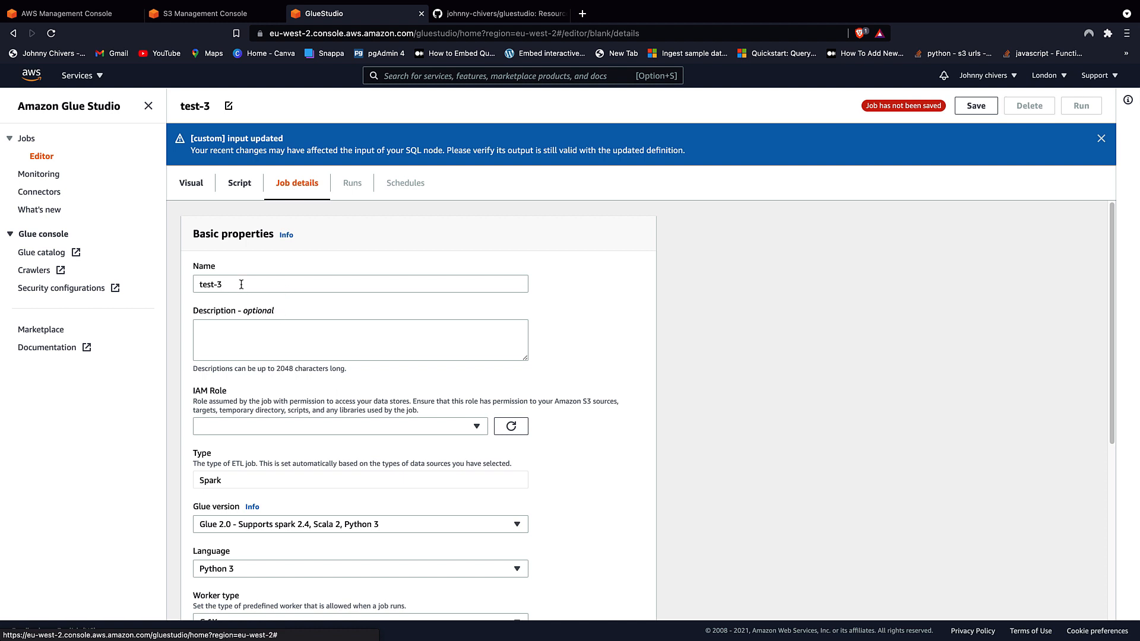
left_click(276, 428)
type("gkl")
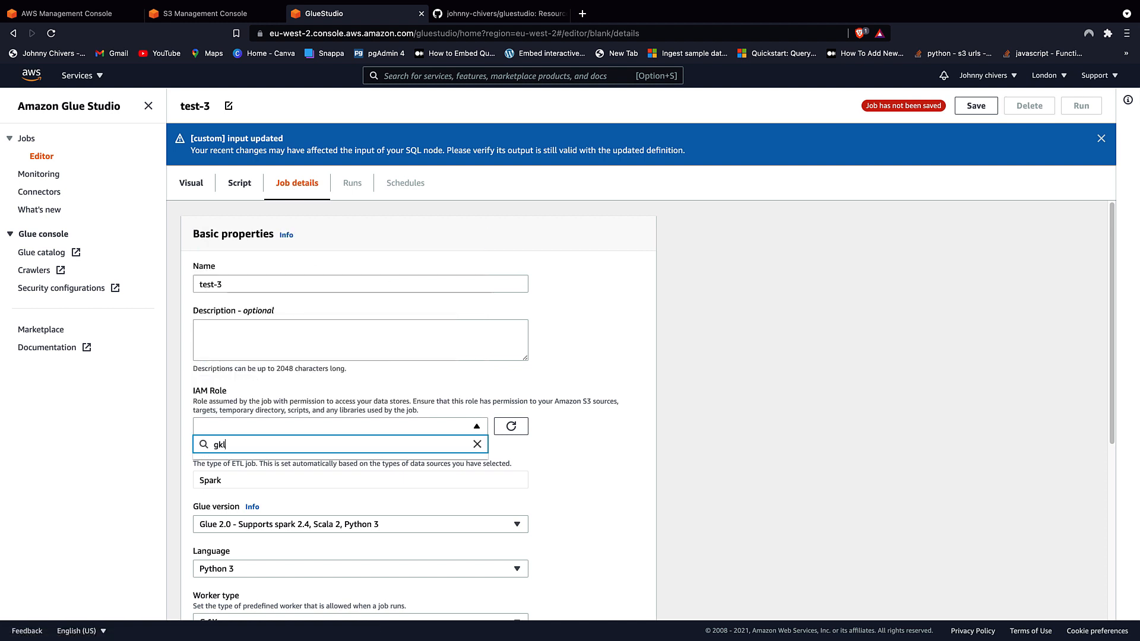
key("BackSpace")
key("BackSpace")
key("BackSpace")
type("lue")
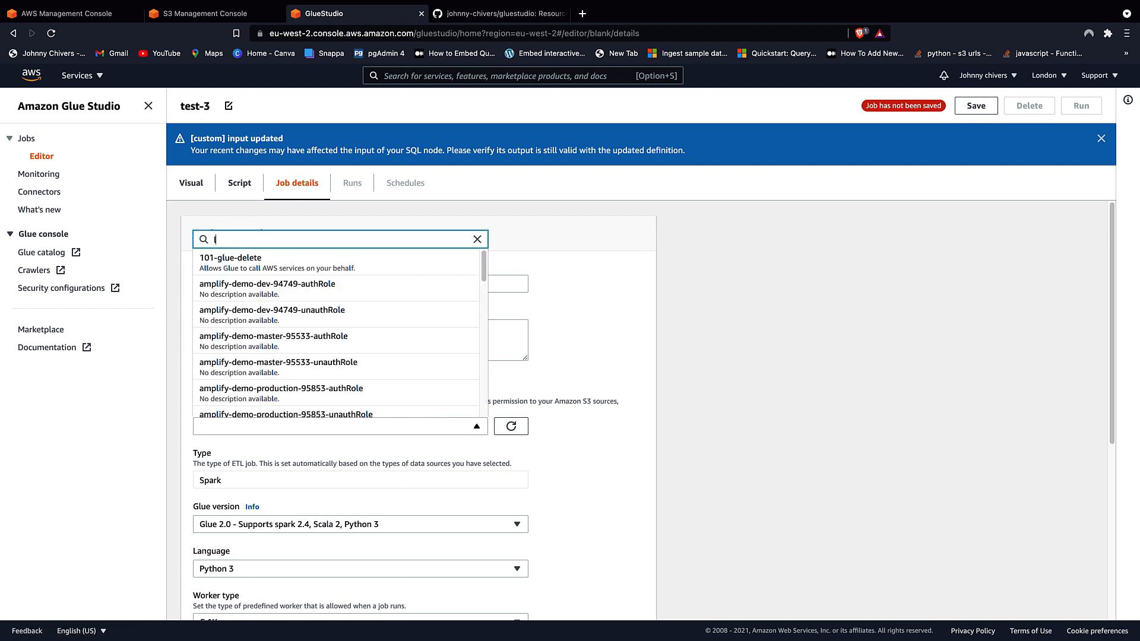
key("BackSpace")
key("BackSpace")
key("BackSpace")
type("gluest")
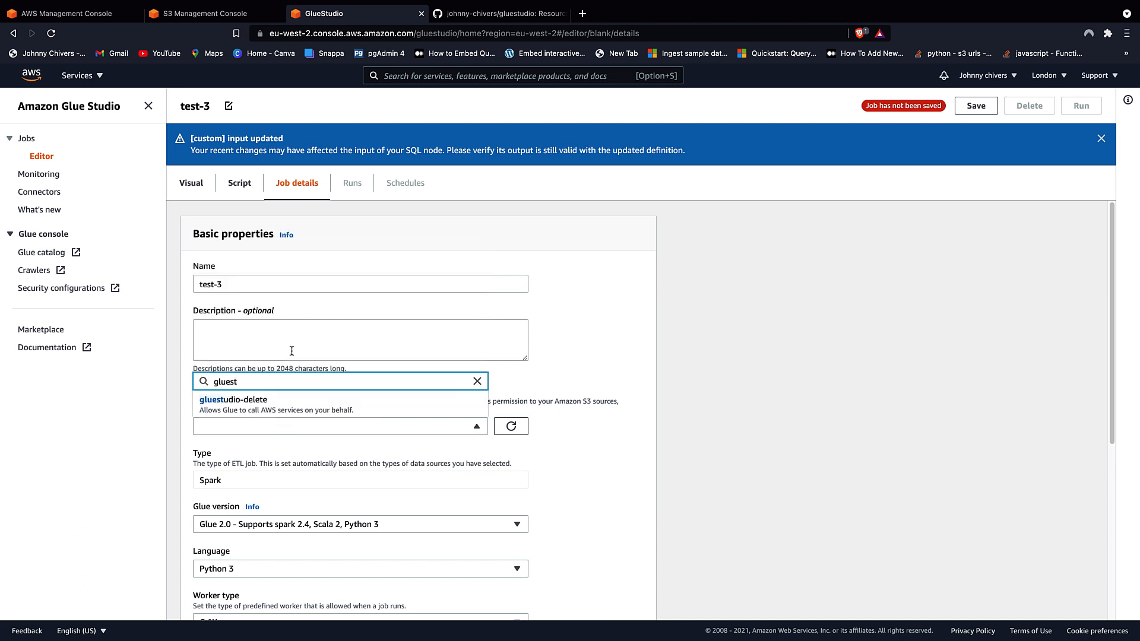
left_click(285, 406)
- Set the job's number of workers to 2 and its number of retries to 1
scroll(380, 463, "down", 1)
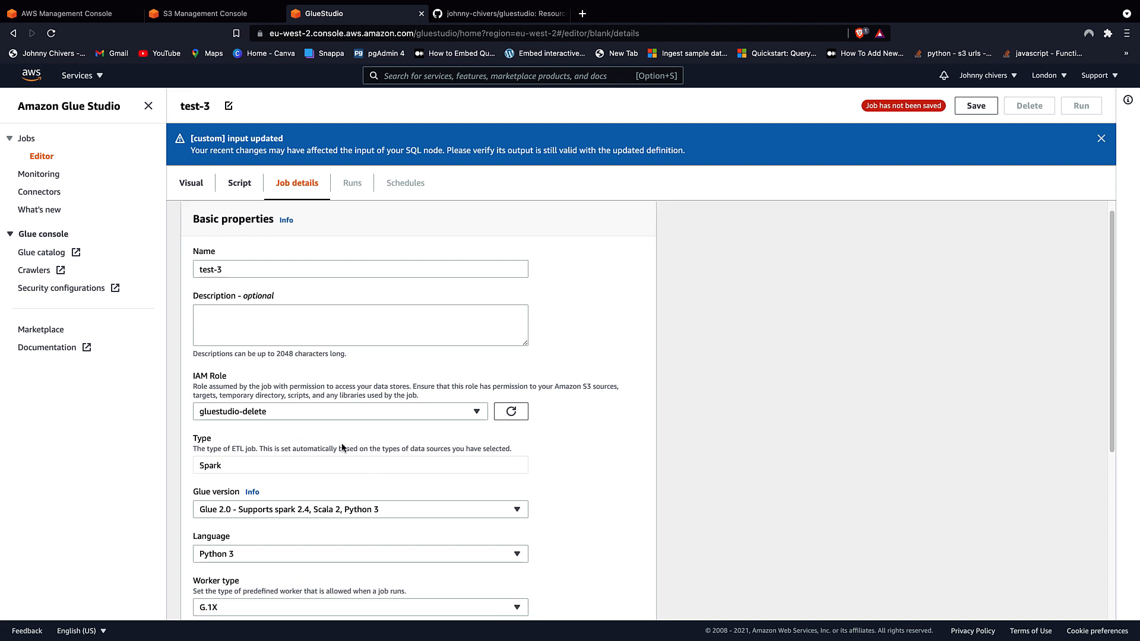
scroll(272, 538, "down", 3)
left_click(196, 576)
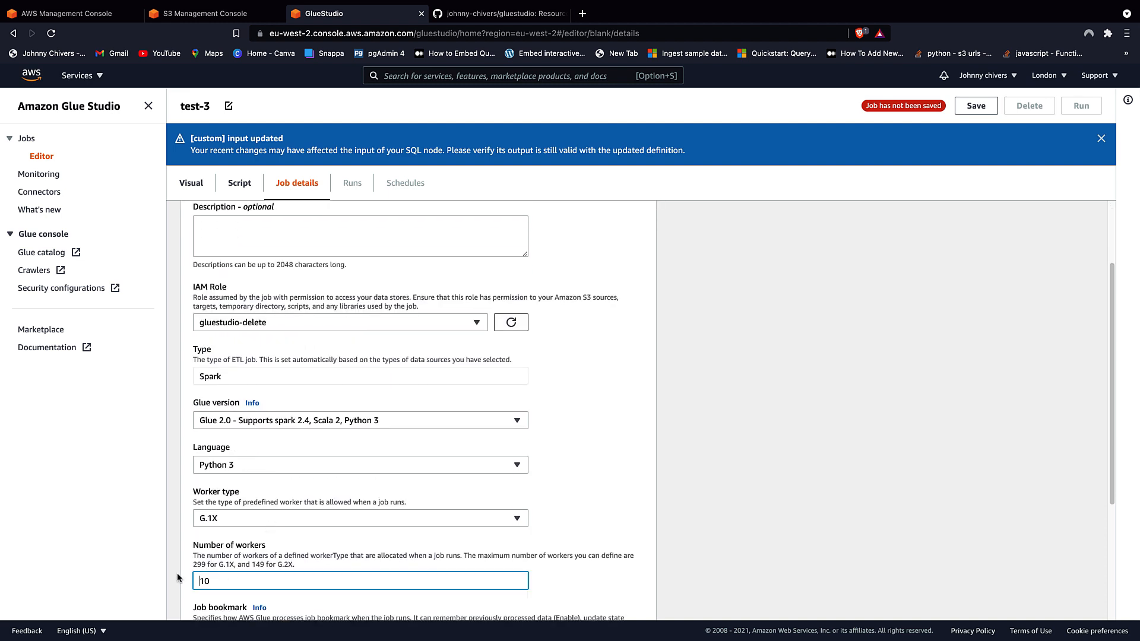
key("ctrl+a")
key("BackSpace")
scroll(237, 419, "down", 3)
double_click(218, 530)
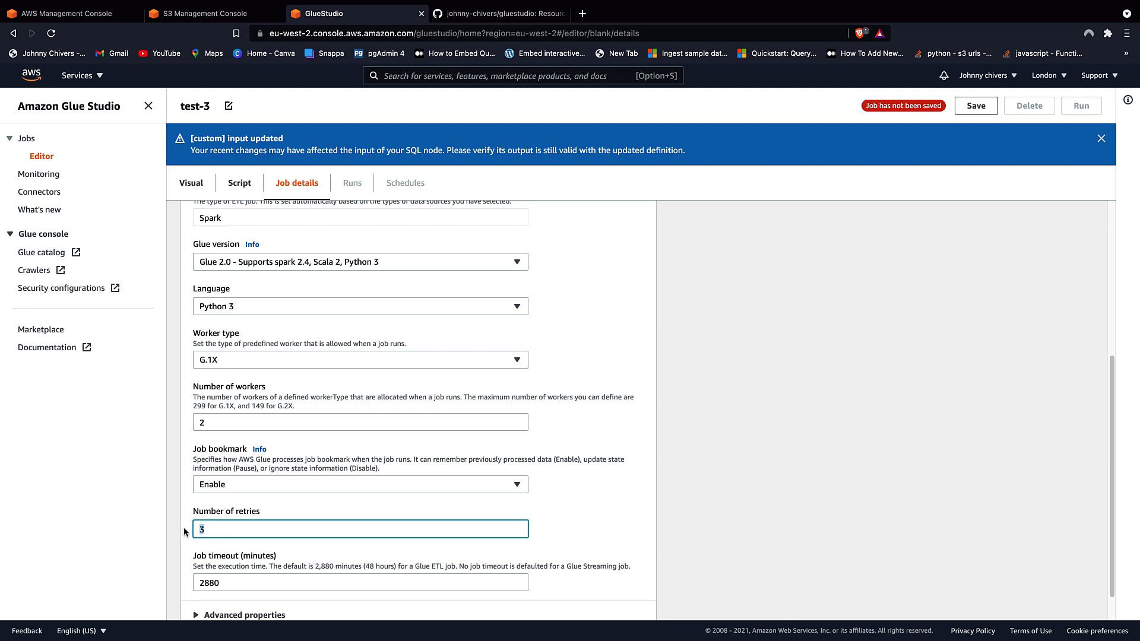
type("1")
- Save the test-3 job and run it
scroll(451, 374, "down", 1)
scroll(657, 206, "up", 6)
left_click(976, 110)
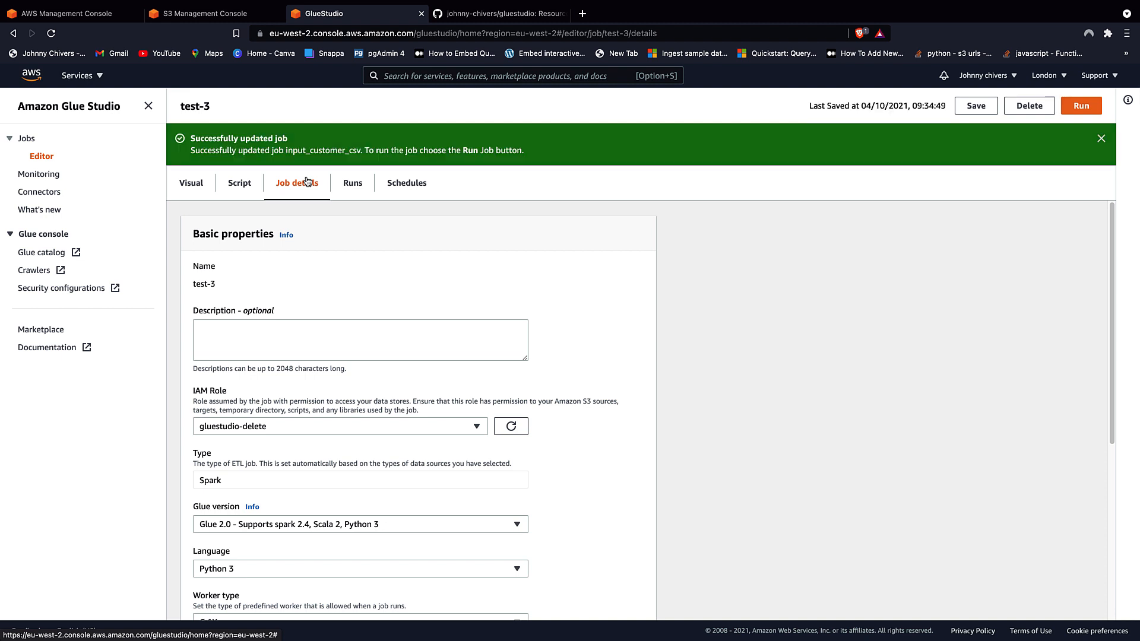
left_click(1091, 108)
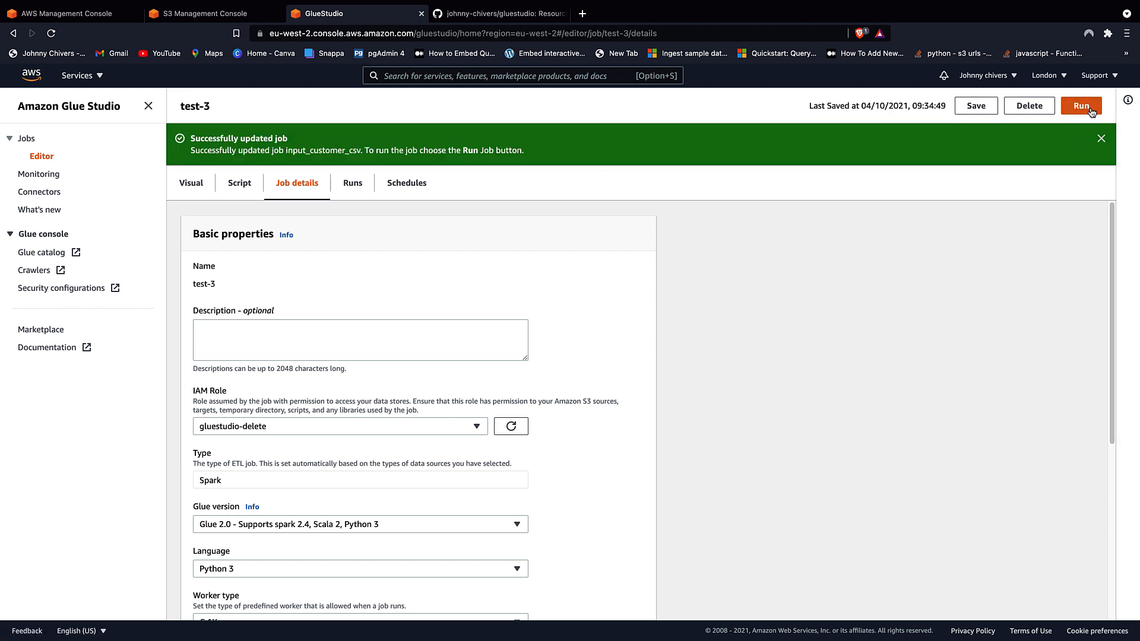
- Open job monitoring, refresh it and check the status of the test-3 run in the job runs list
left_click(30, 176)
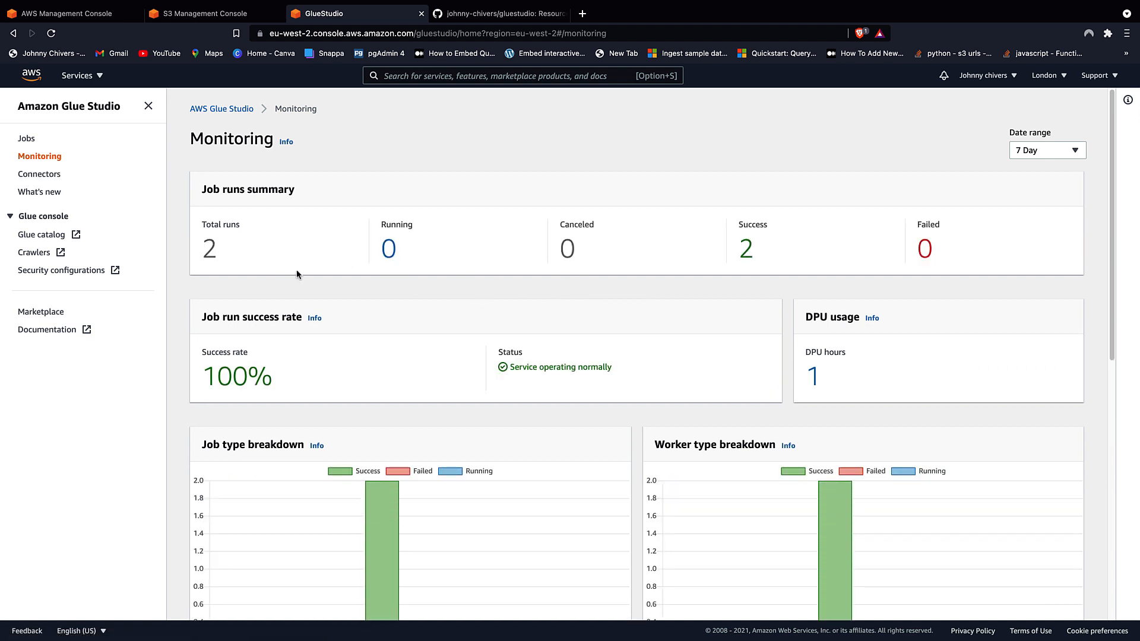
key("super+r")
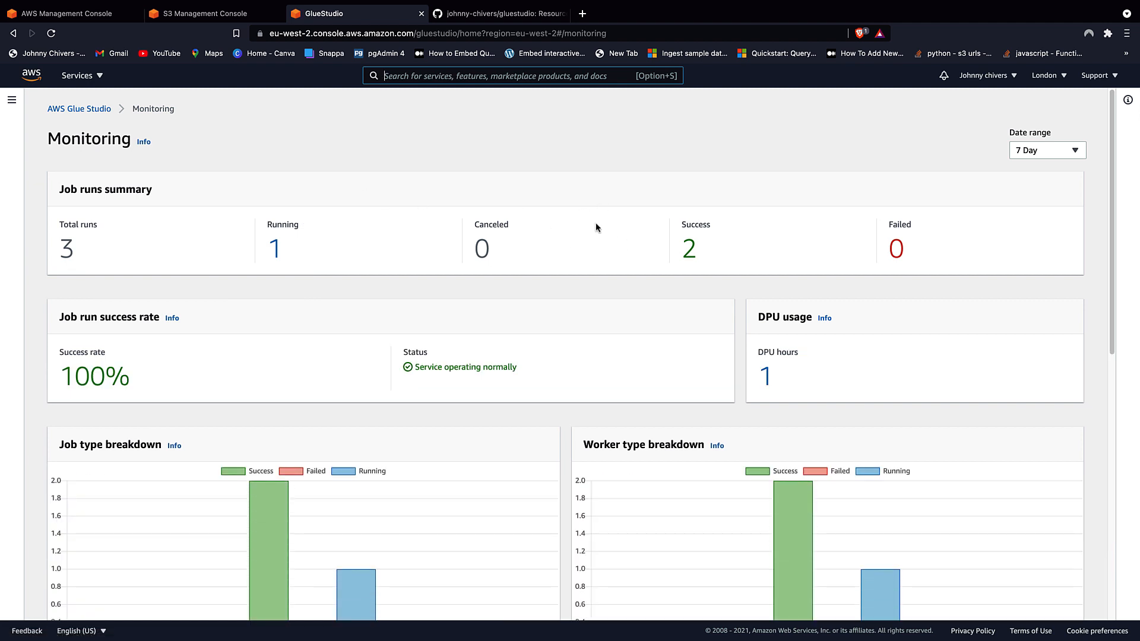
scroll(597, 229, "down", 2)
scroll(590, 234, "down", 7)
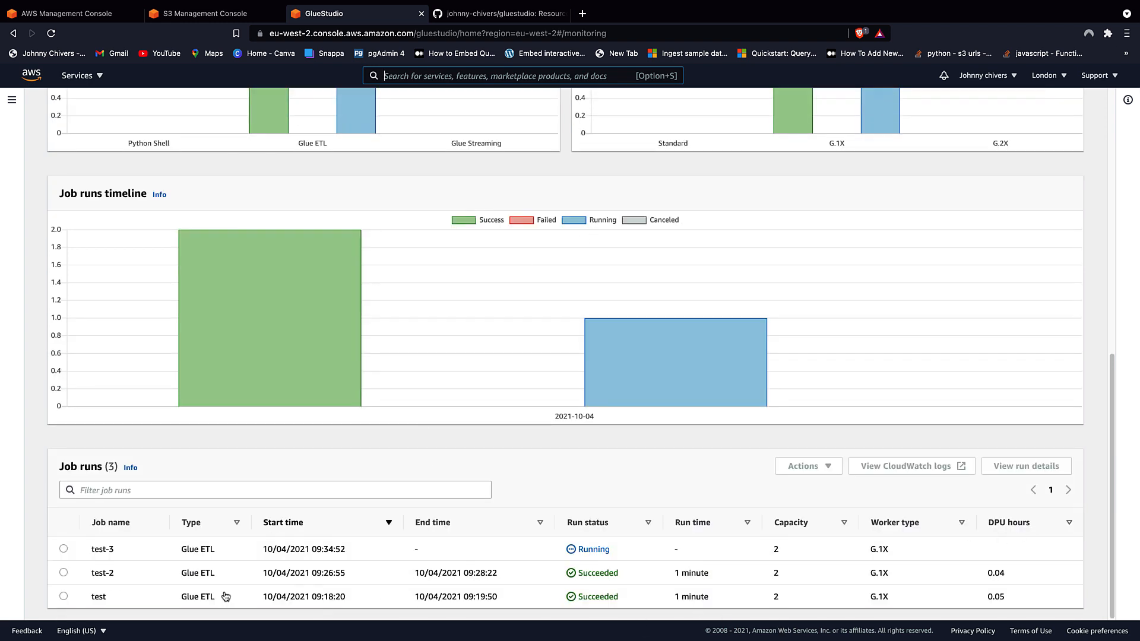
- Open the job definition of the test run from the job runs list
left_click(64, 597)
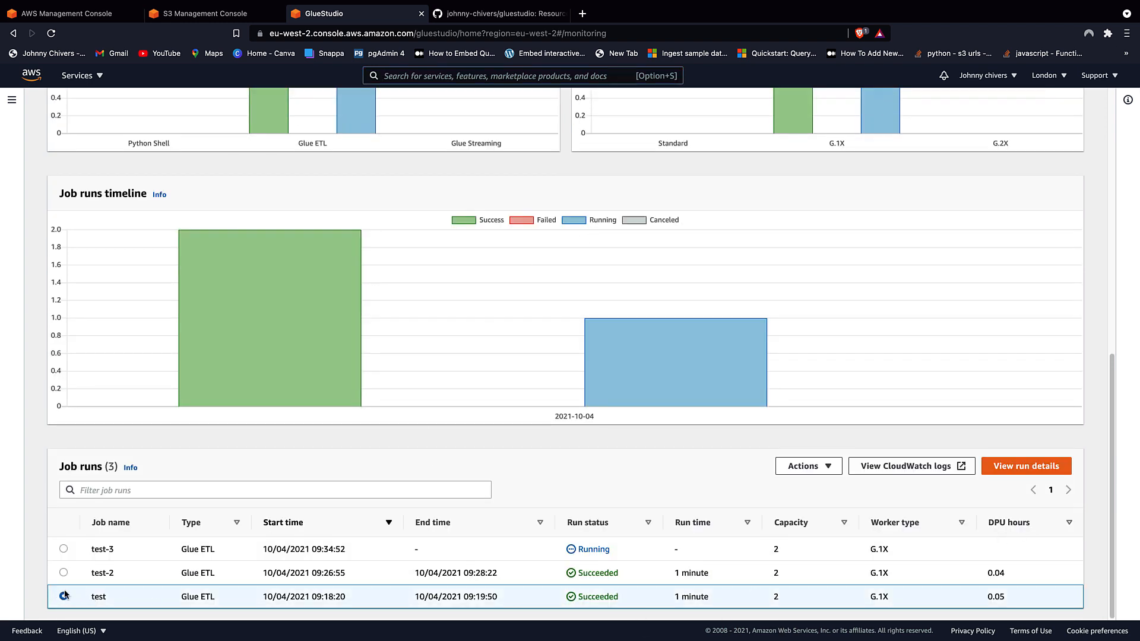
left_click(809, 468)
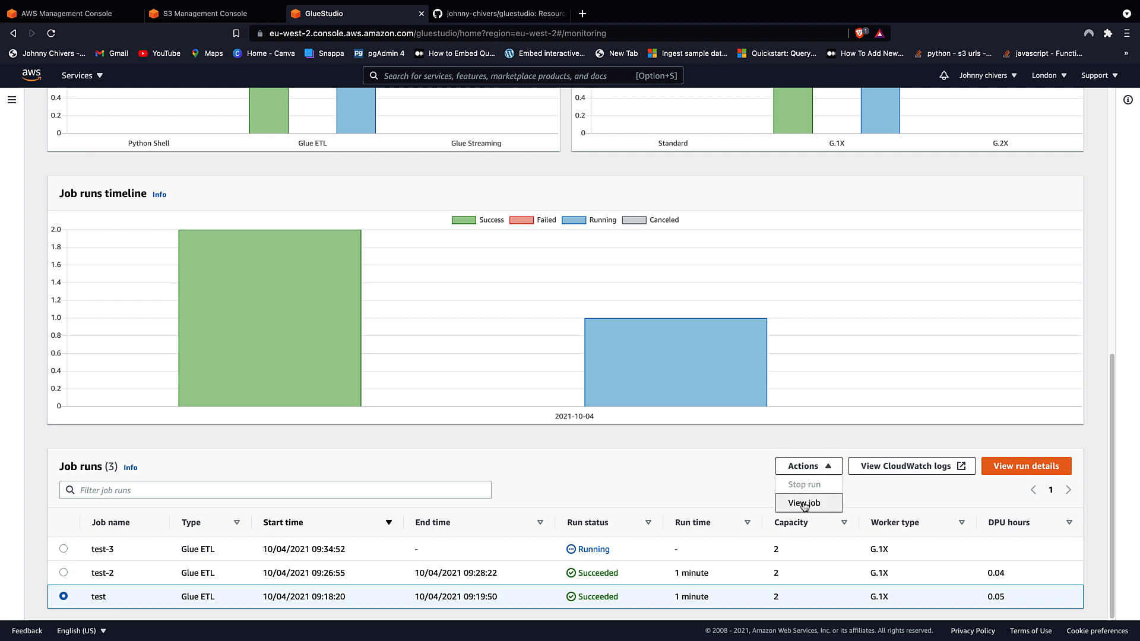
left_click(804, 504)
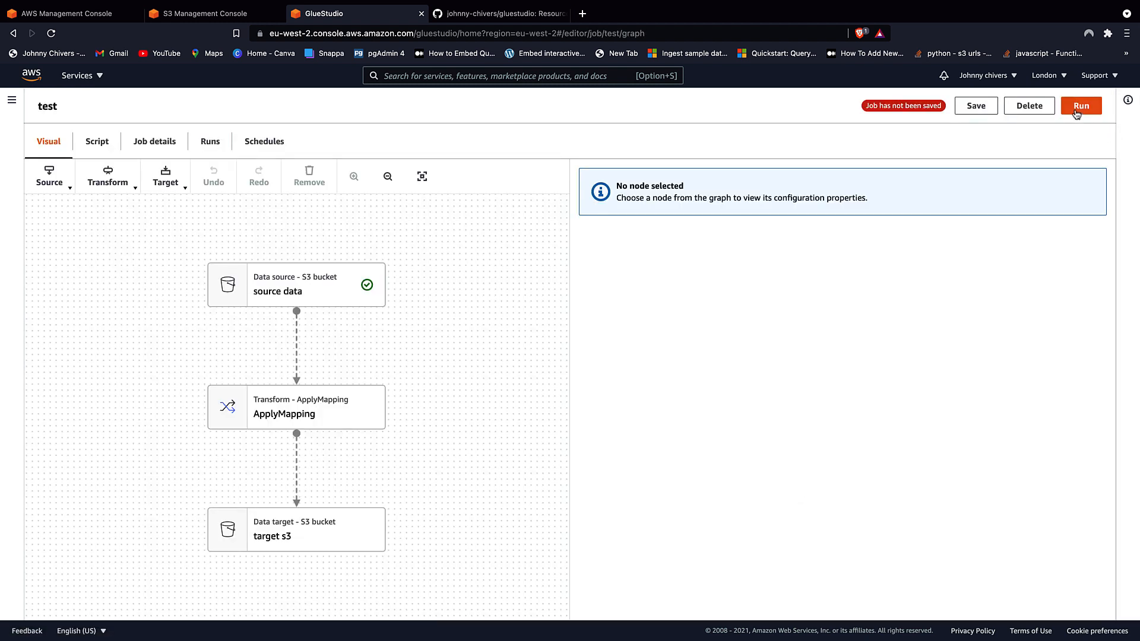
- Return to the monitoring overview and refresh it to check whether the test-3 run has completed
left_click(12, 99)
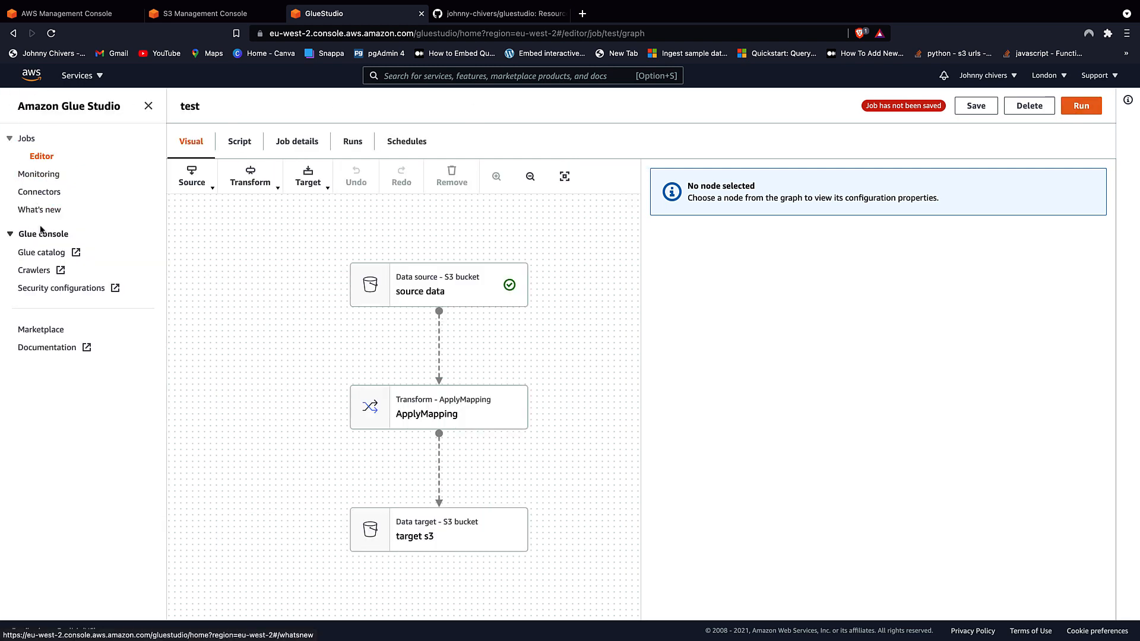
left_click(43, 175)
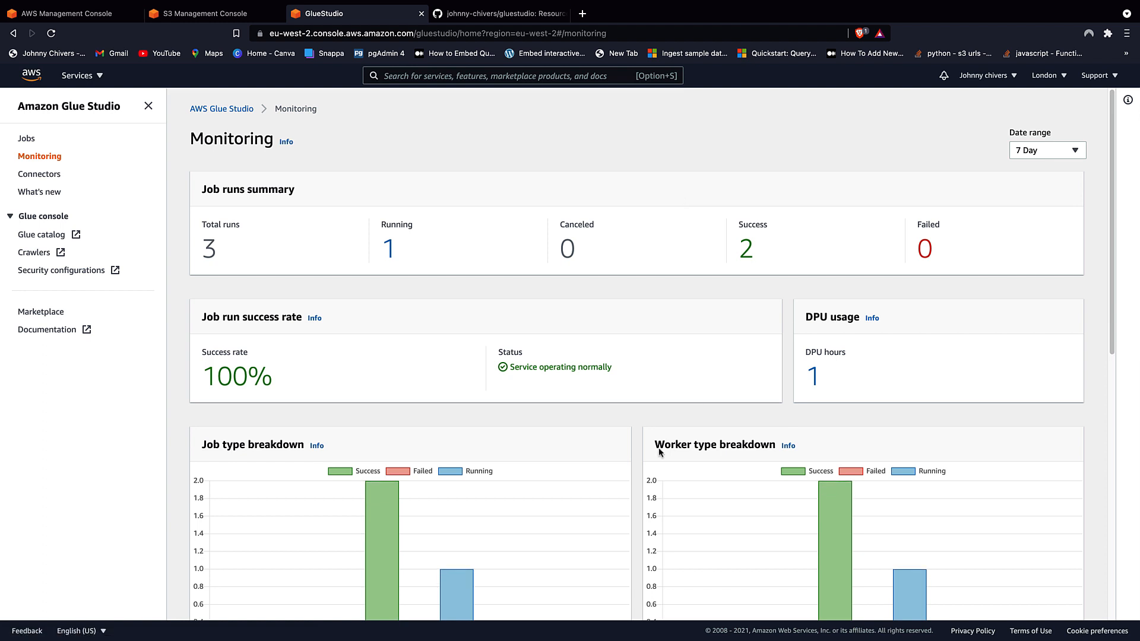
key("super+r")
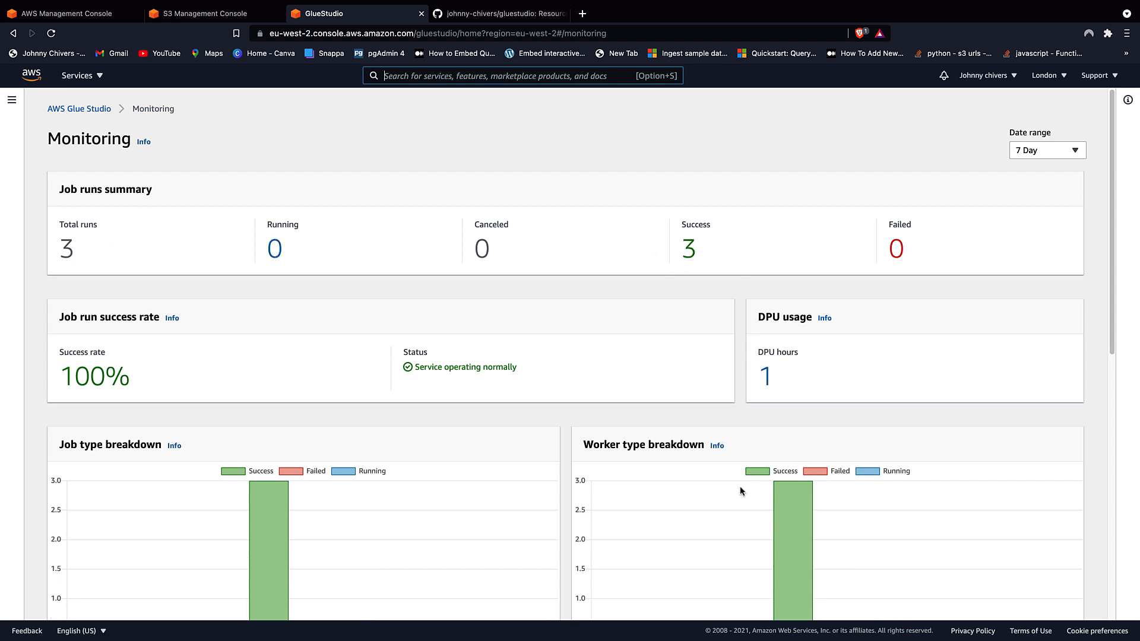
key("super+r")
scroll(891, 250, "down", 3)
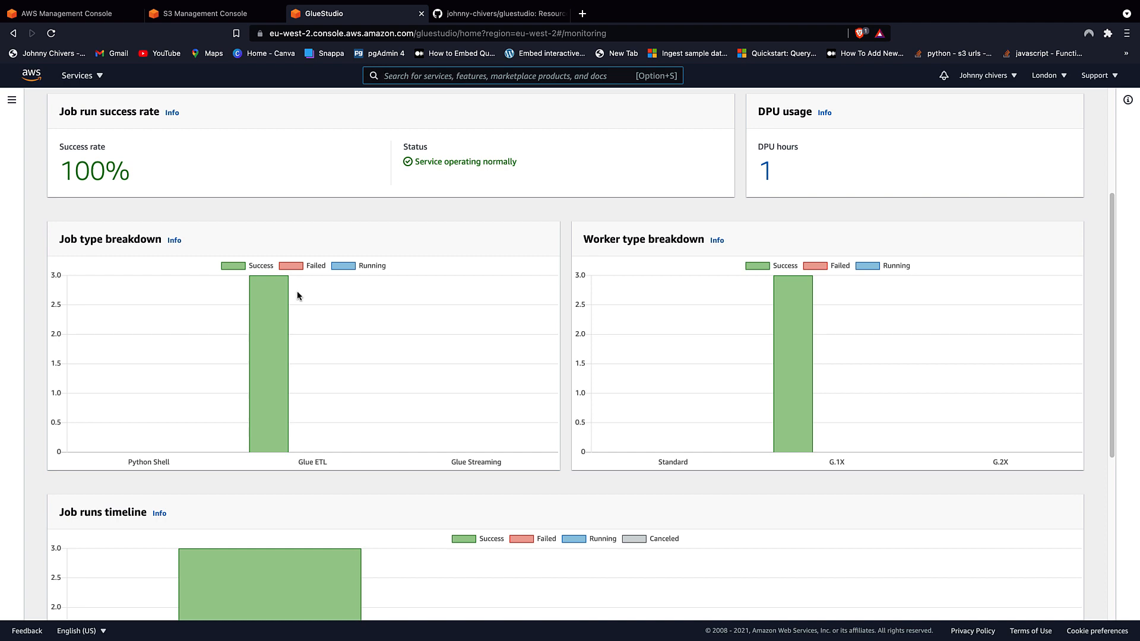
- Switch to the S3 console and open the output_three folder inside the demo bucket's output folder
left_click(238, 13)
scroll(273, 178, "up", 15)
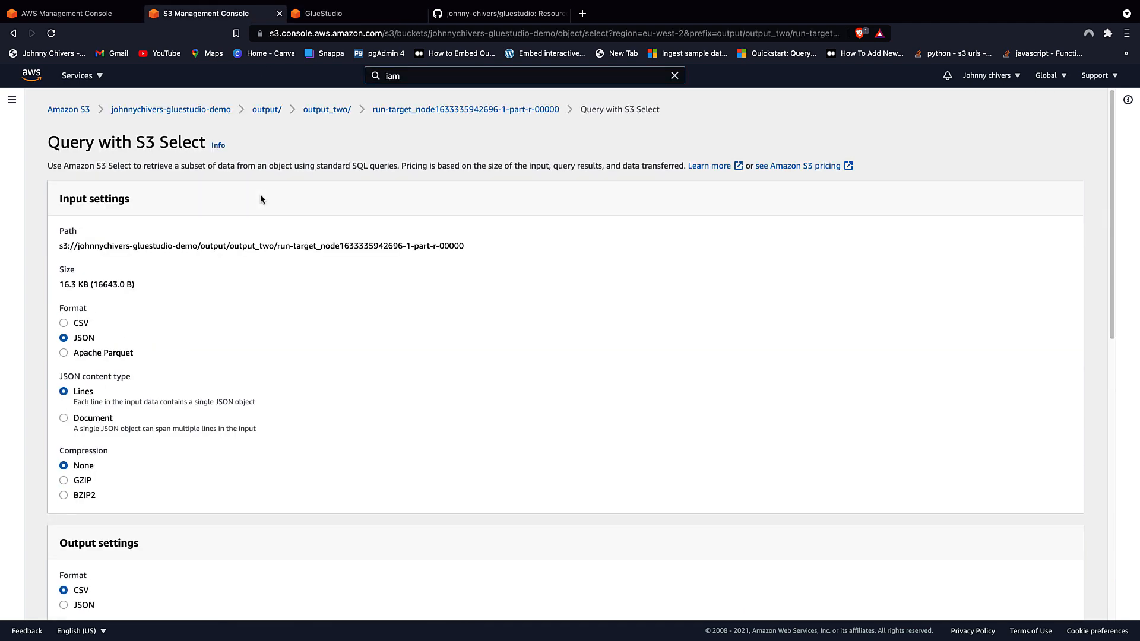
left_click(257, 112)
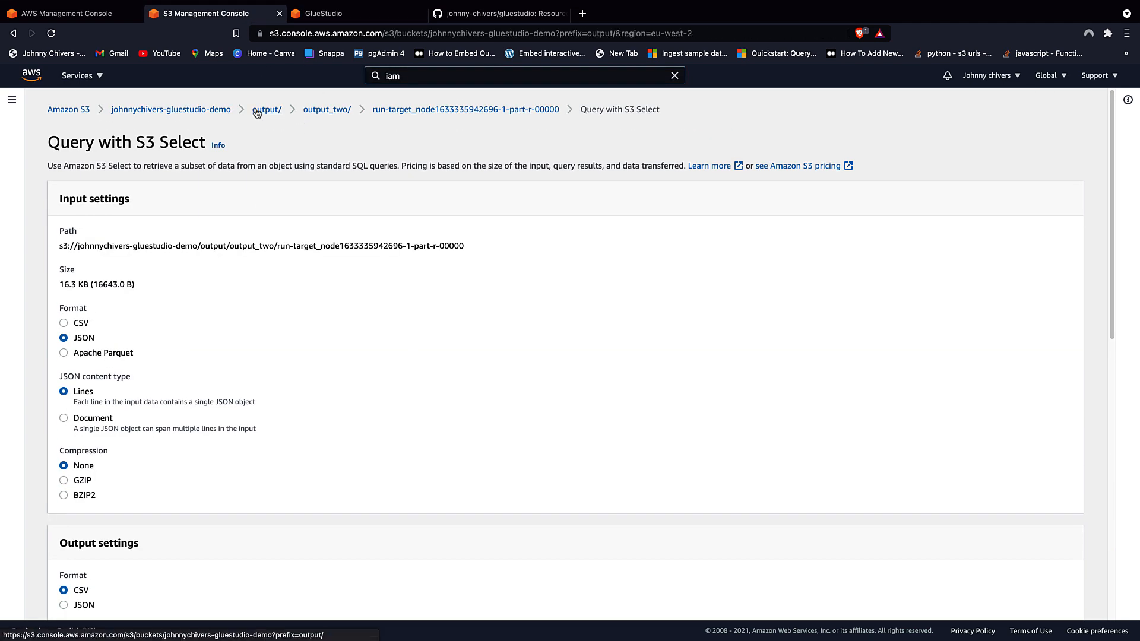
left_click(135, 368)
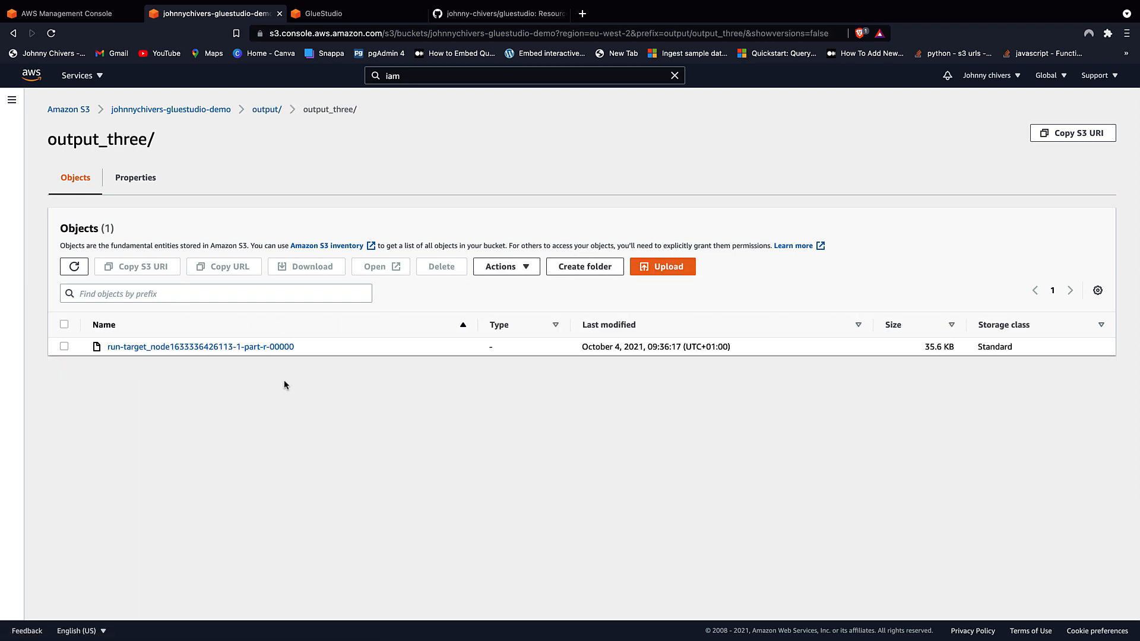
- Open an S3 Select query on the run file in output_three and set its input format to JSON
left_click(64, 346)
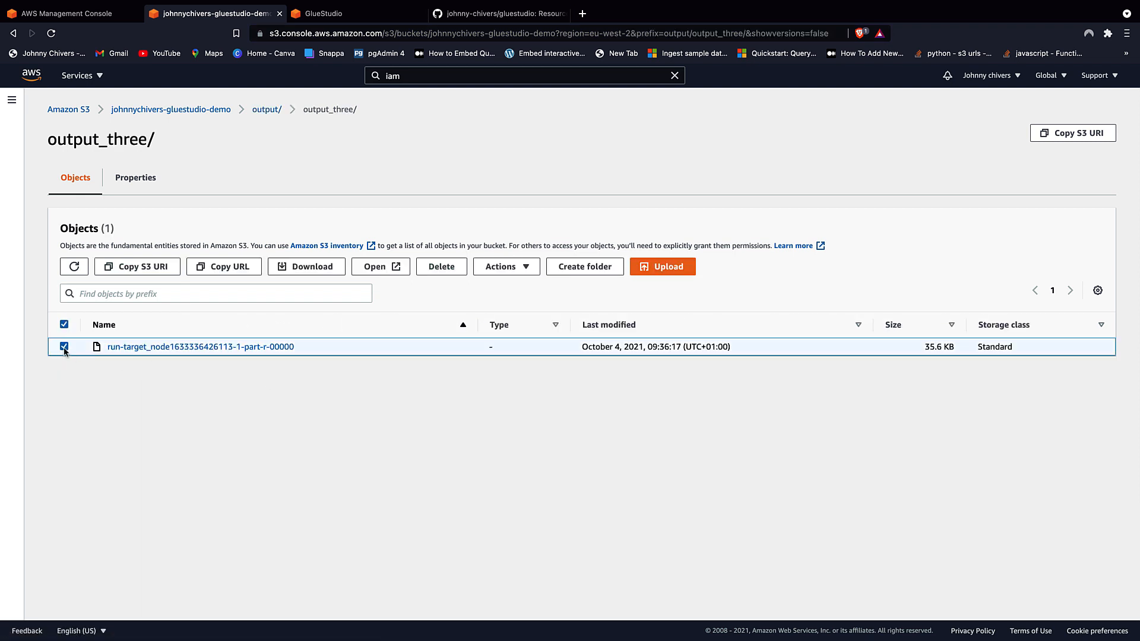
left_click(520, 265)
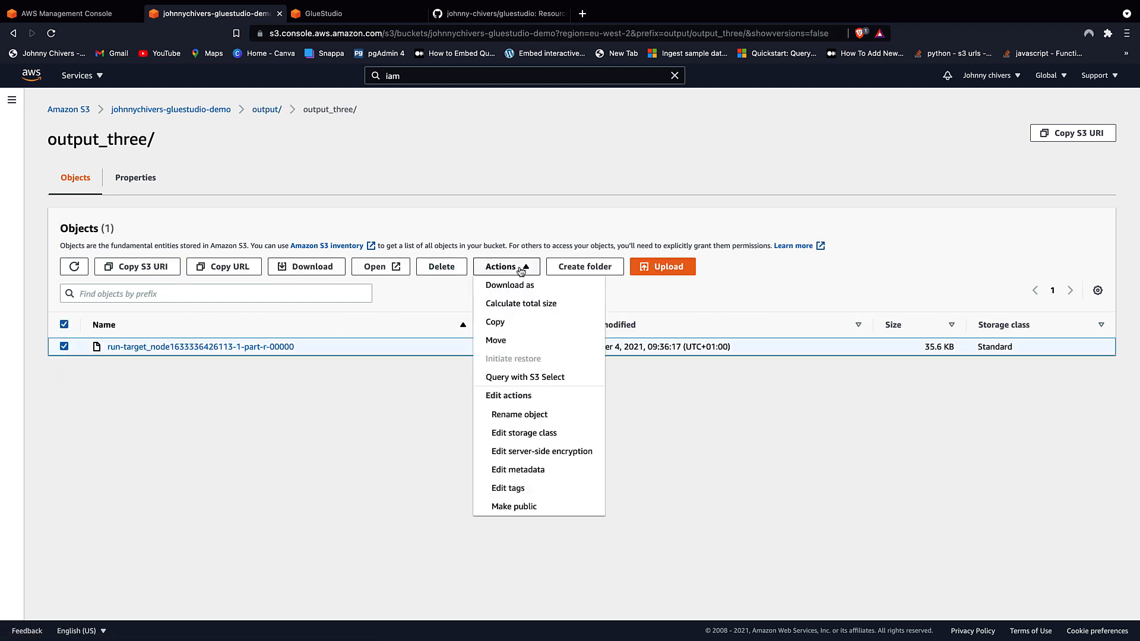
left_click(530, 377)
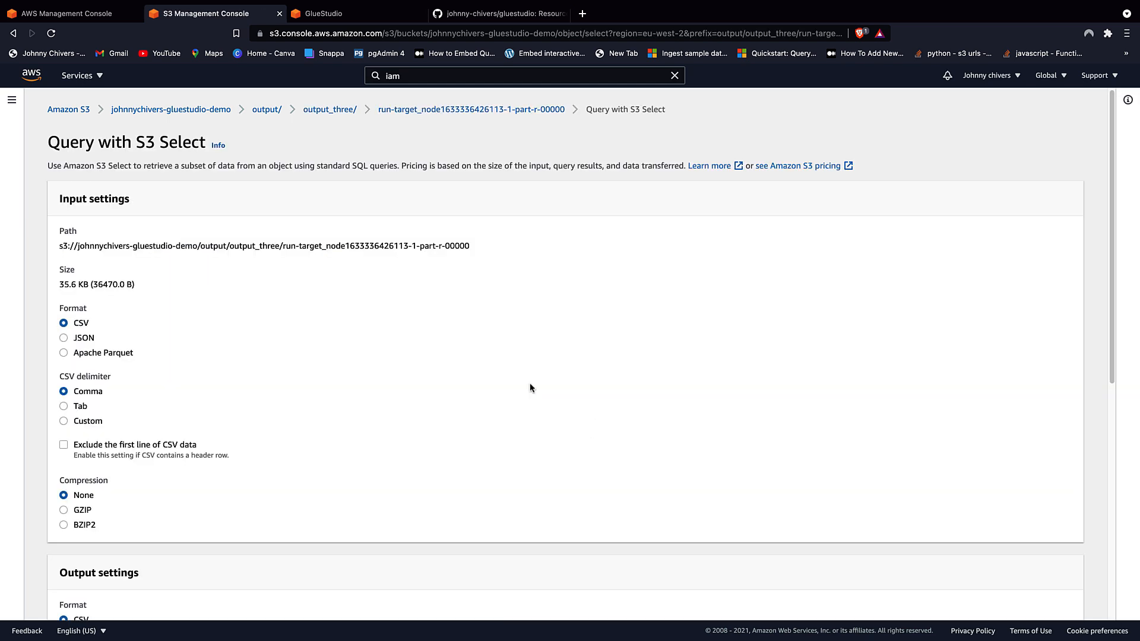
left_click(84, 338)
- Run the default SELECT query limited to 5 records with CSV output and examine the returned first and last names
scroll(308, 390, "down", 8)
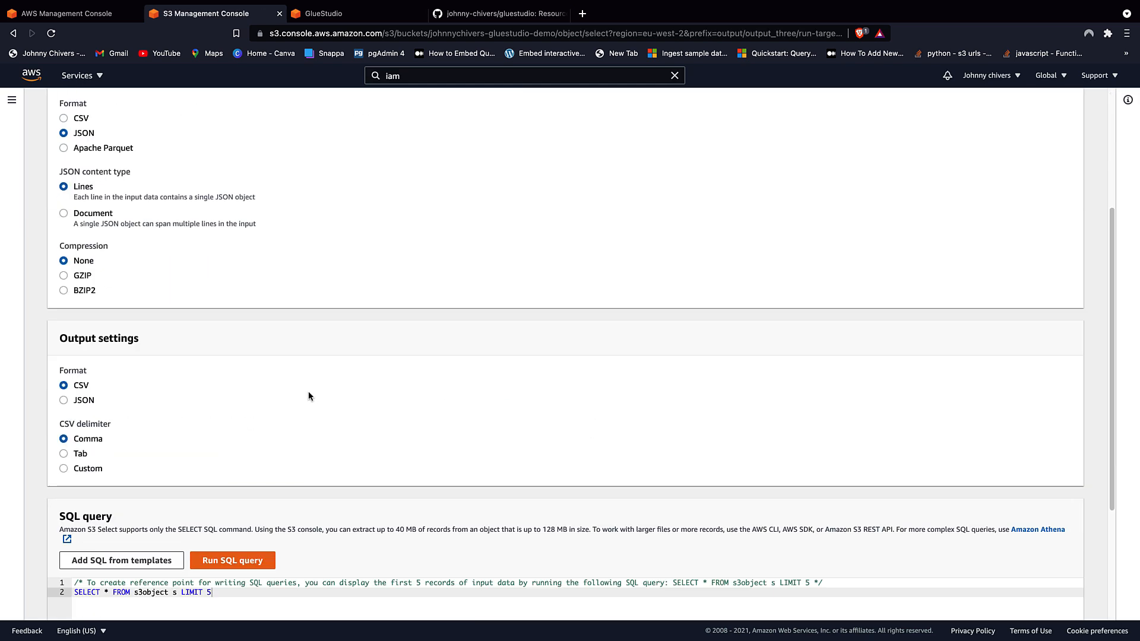
left_click(236, 433)
left_click(232, 404)
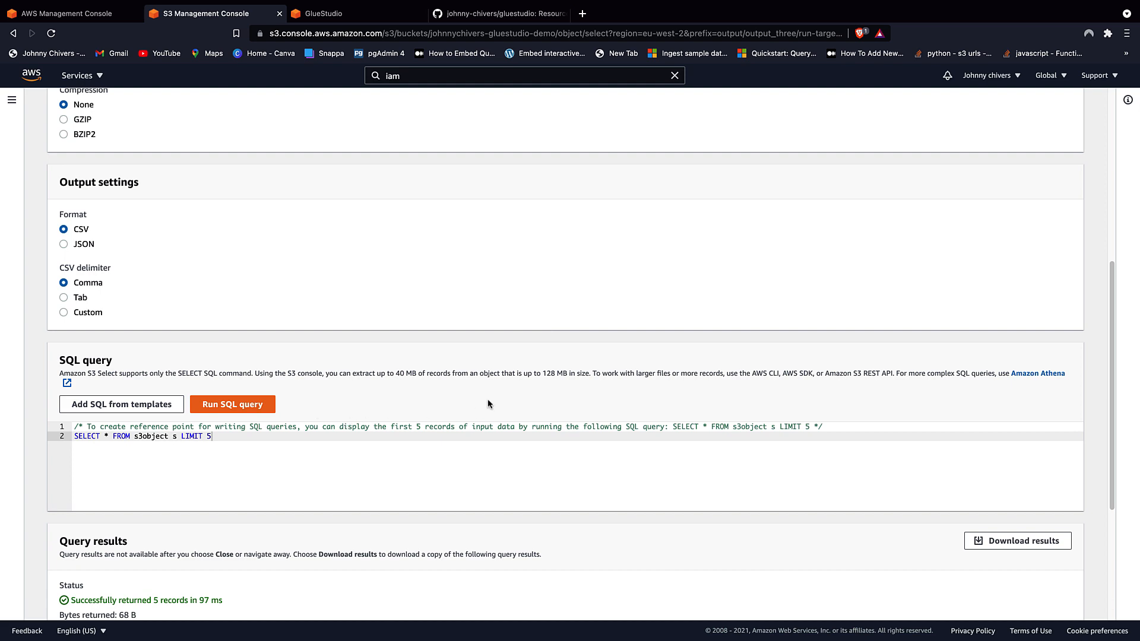
scroll(487, 400, "down", 4)
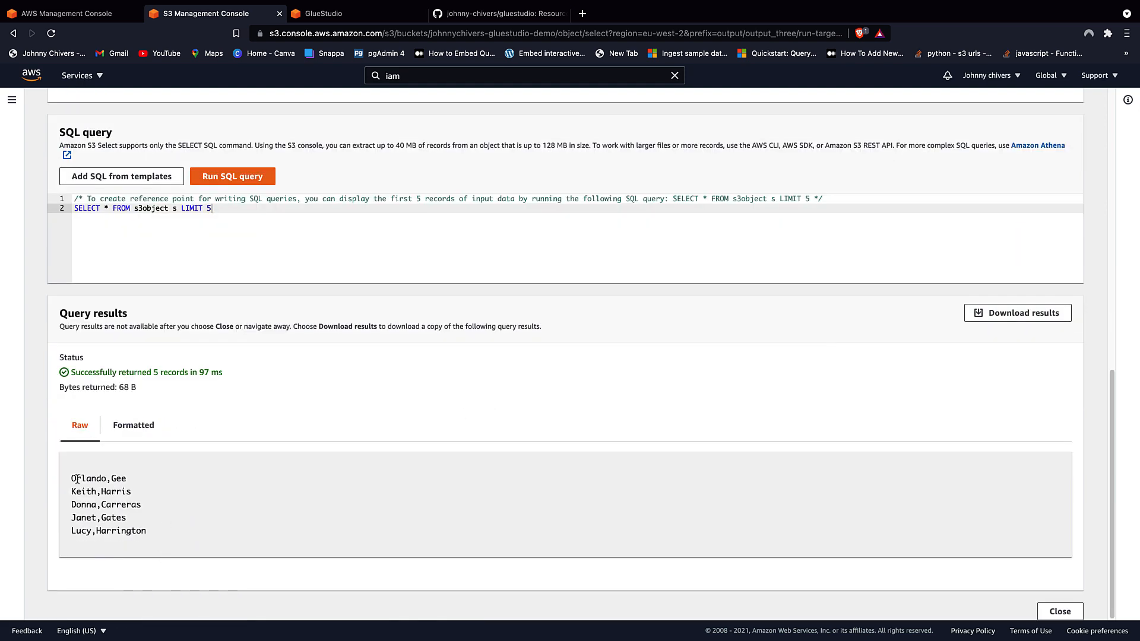
left_click_drag(77, 478, 159, 532)
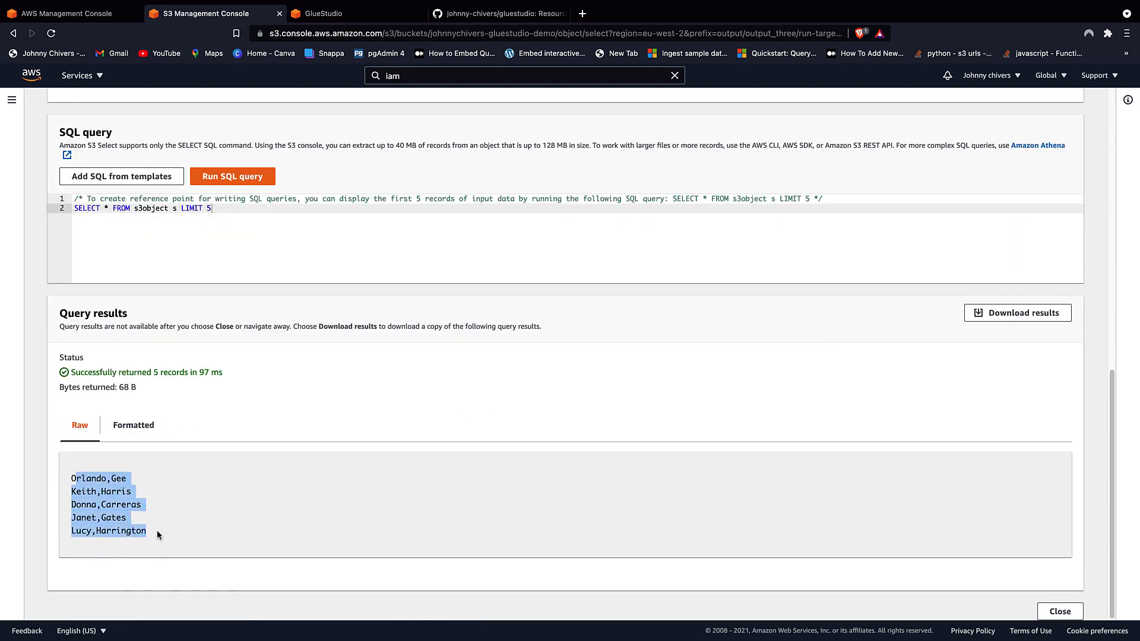
- Switch back to Glue Studio and open the test-3 job definition from the job runs list
left_click(332, 13)
scroll(412, 355, "down", 5)
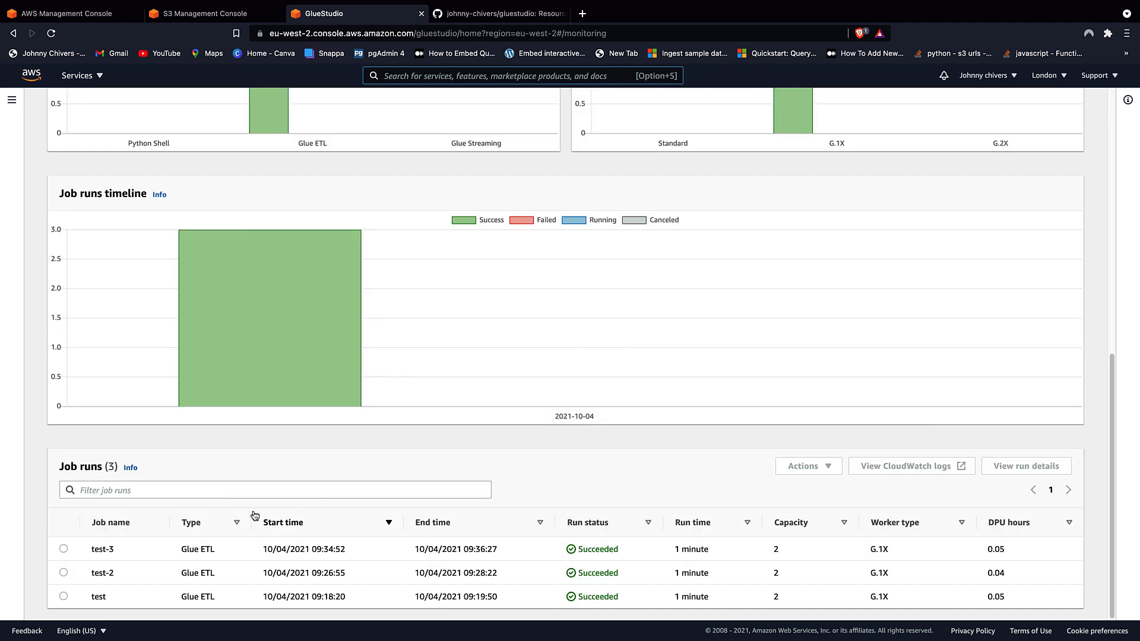
left_click(63, 550)
left_click(803, 466)
left_click(804, 503)
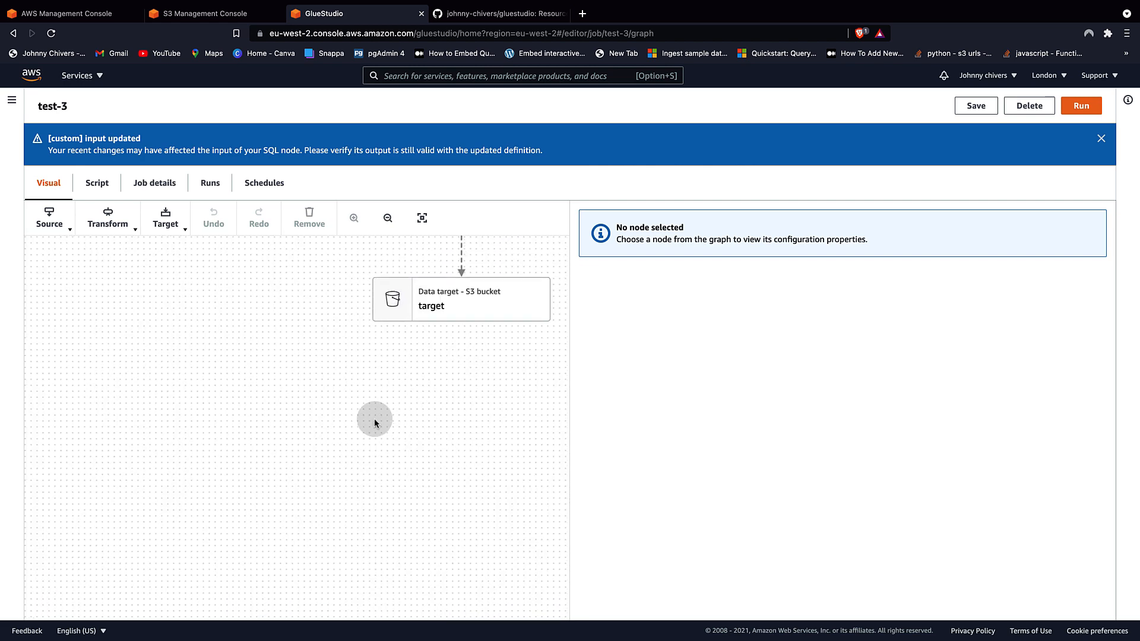
- Examine the custom SQL Code transform's firstname and lastname selection and its place between source and target in the job graph
left_click(446, 296)
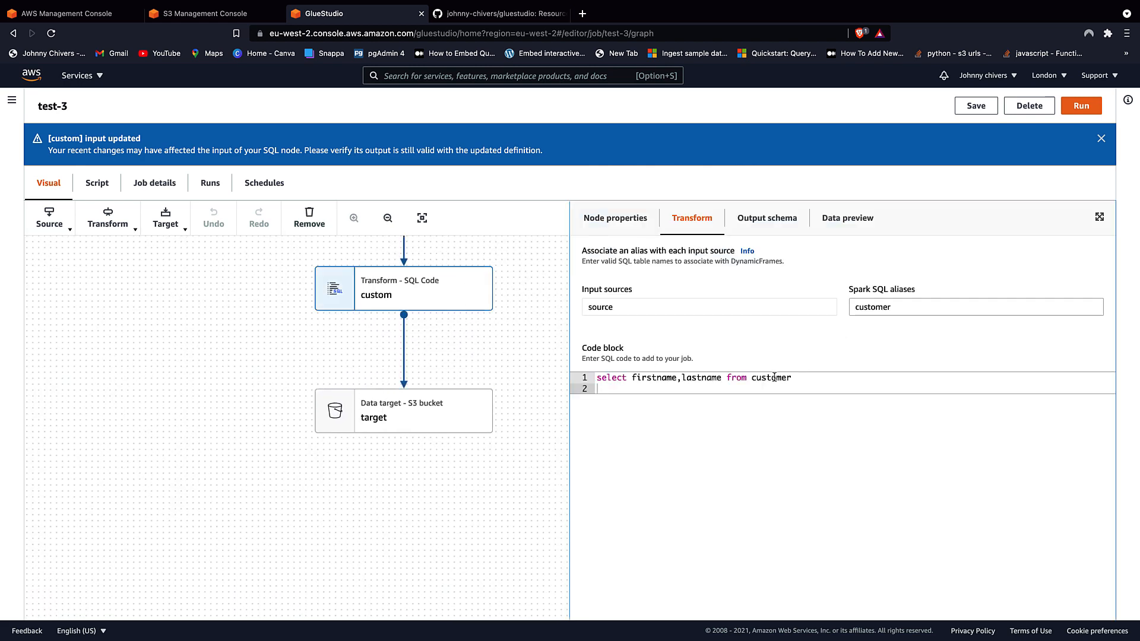
double_click(670, 378)
double_click(701, 379)
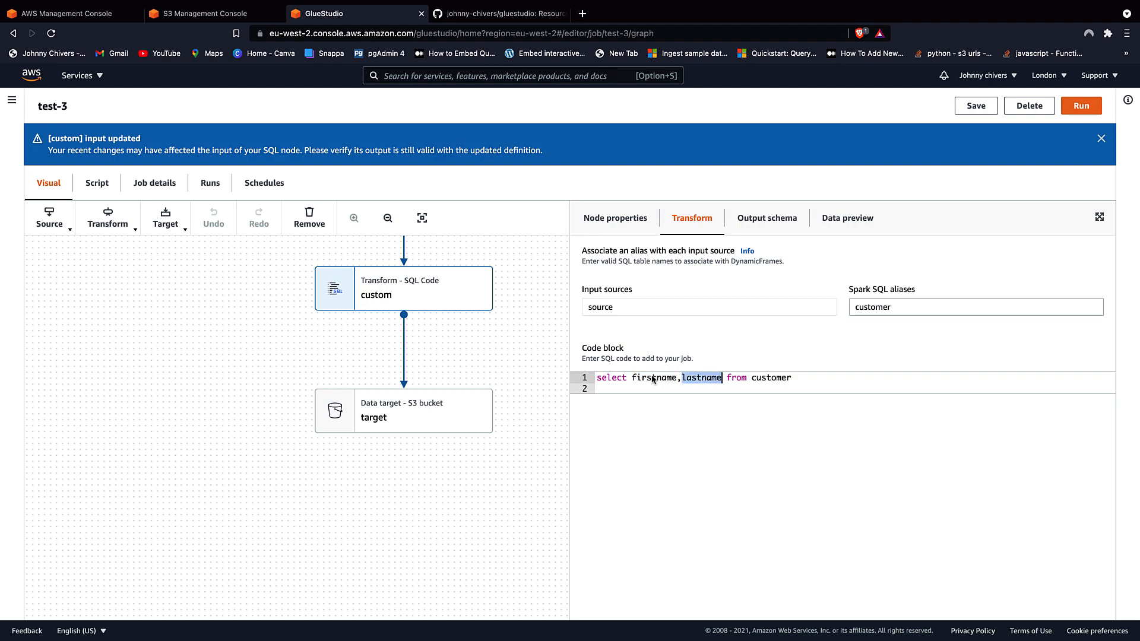
scroll(419, 342, "down", 5)
scroll(418, 342, "up", 5)
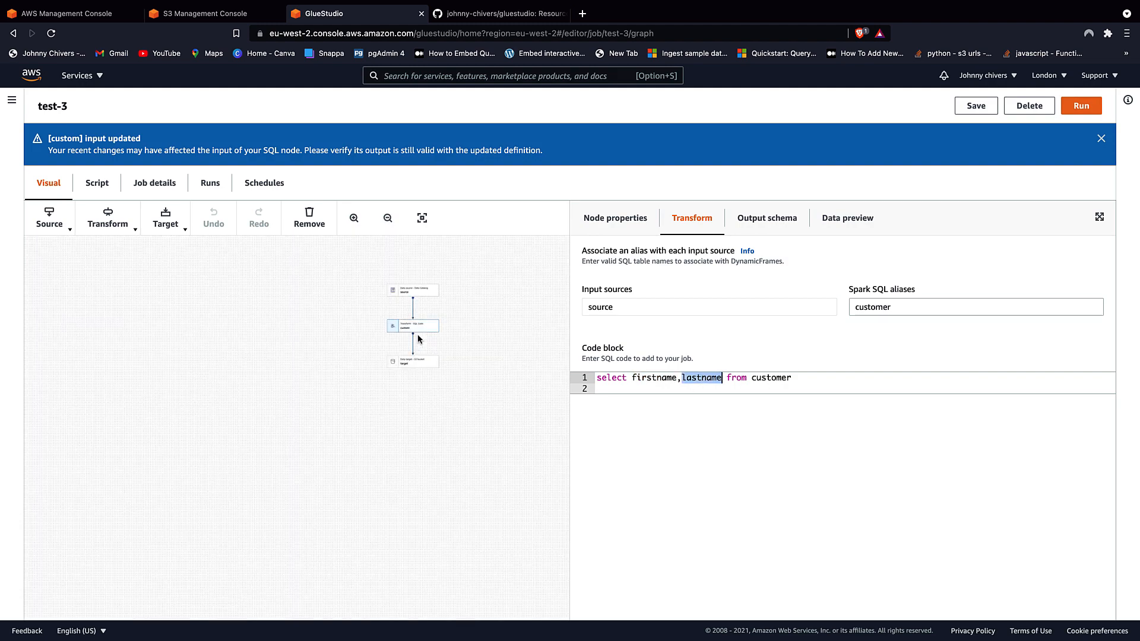
scroll(418, 340, "down", 5)
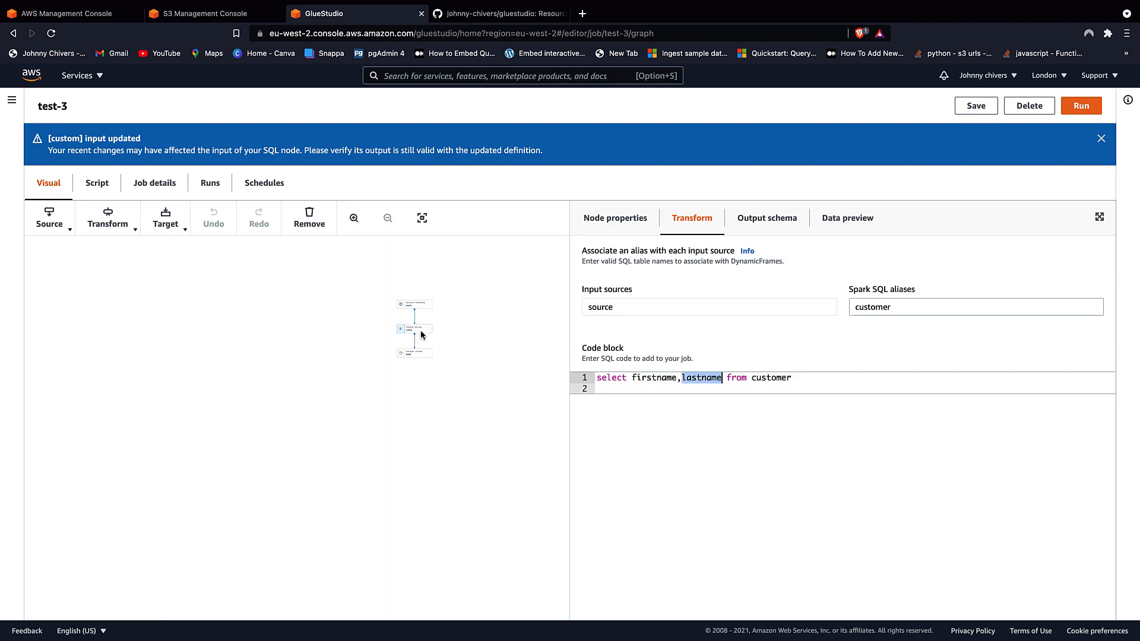
mouse_move(414, 347)
left_mouse_down()
mouse_move(327, 304)
mouse_move(419, 326)
left_mouse_up()
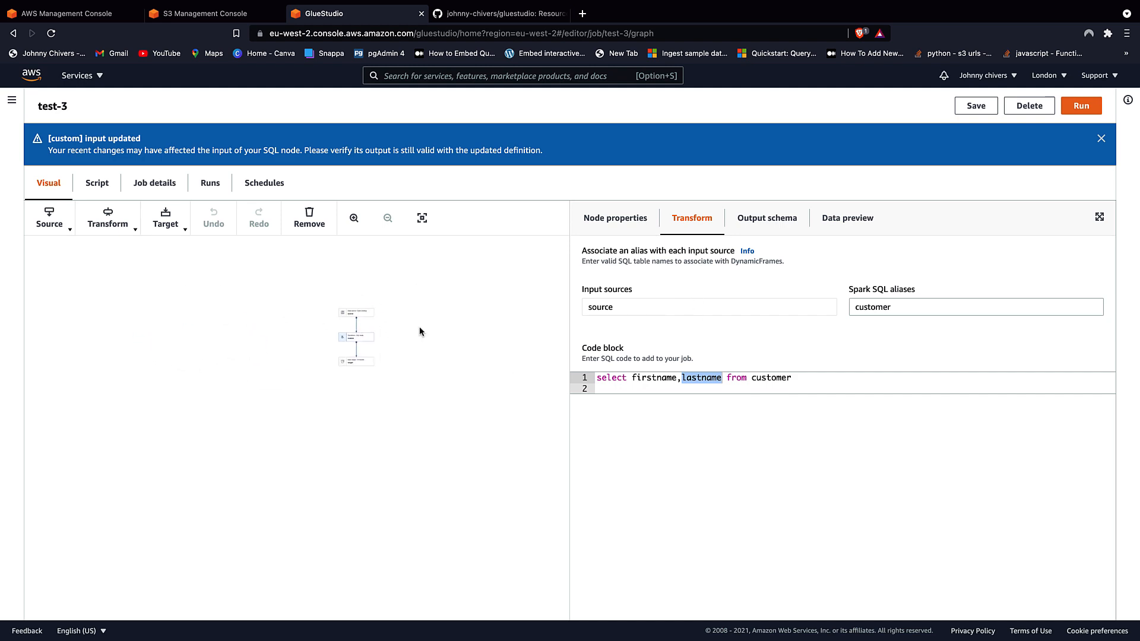
scroll(425, 336, "up", 5)
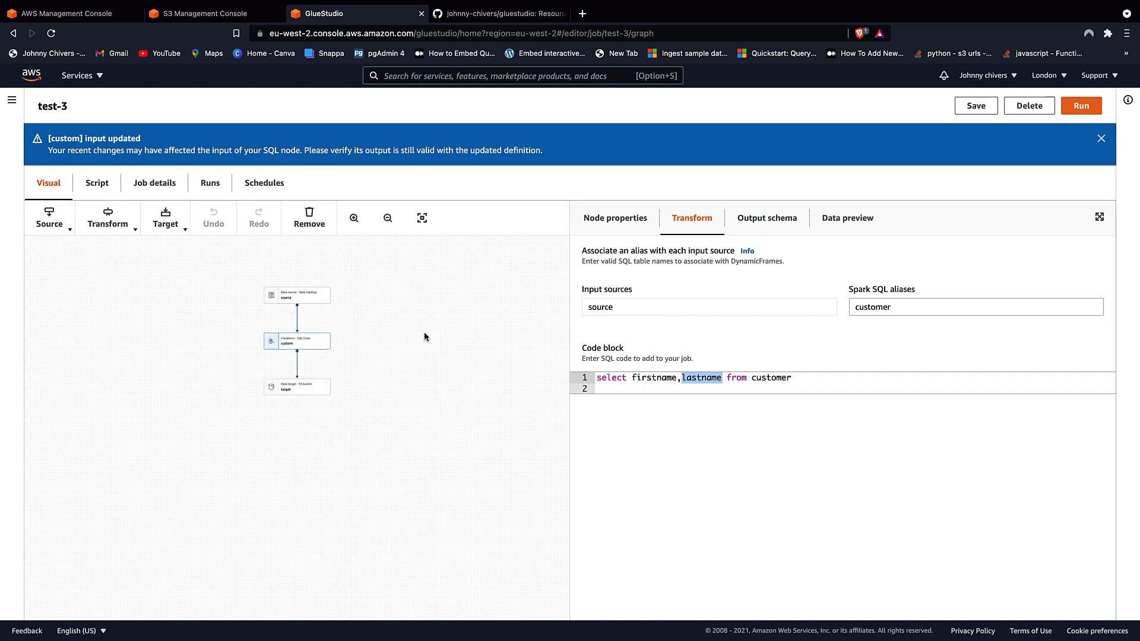
left_click_drag(433, 319, 516, 339)
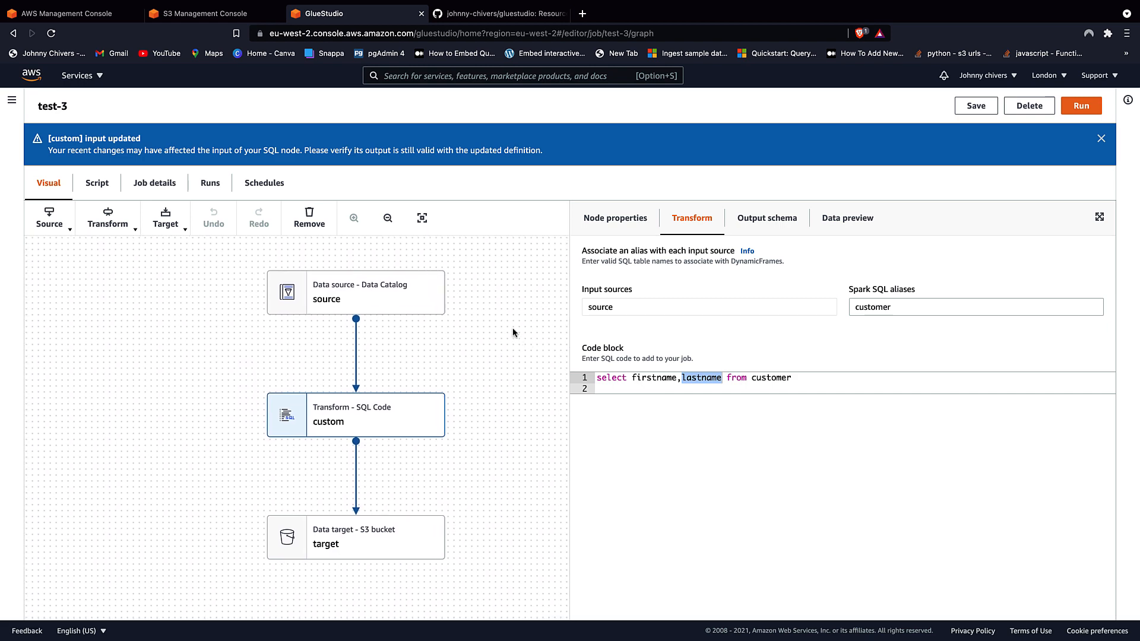